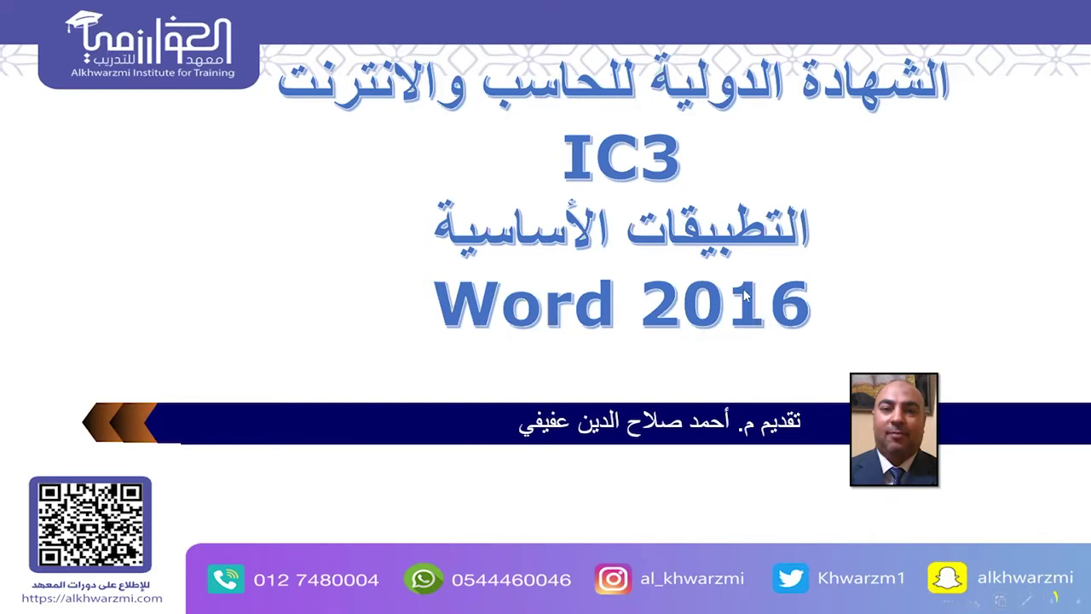
Step: Advance to the Word lesson contents slide, then exit the PowerPoint slideshow
left_click(676, 319)
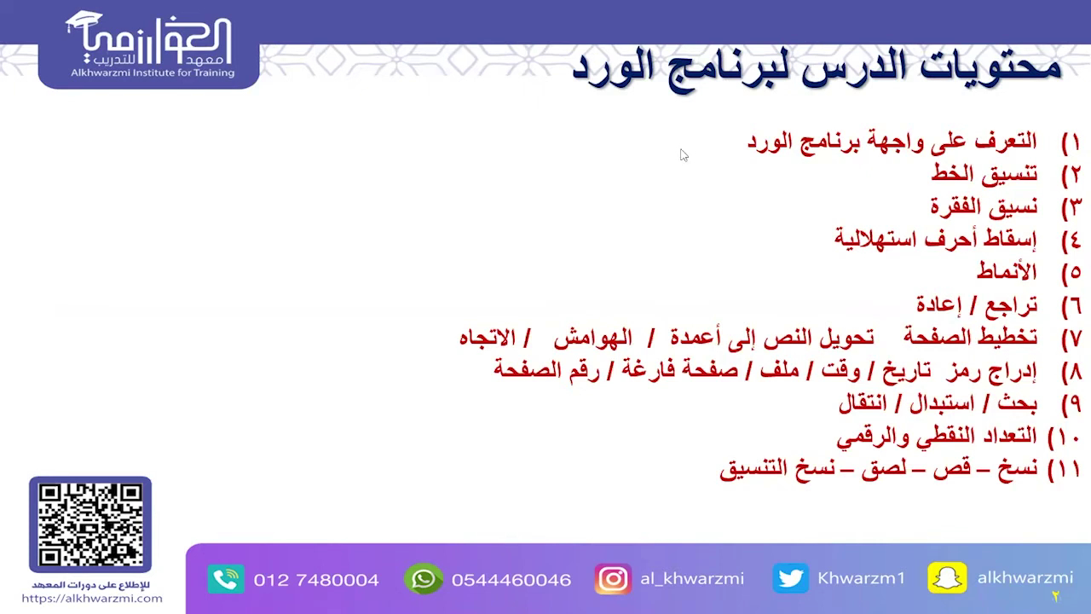
key("Escape")
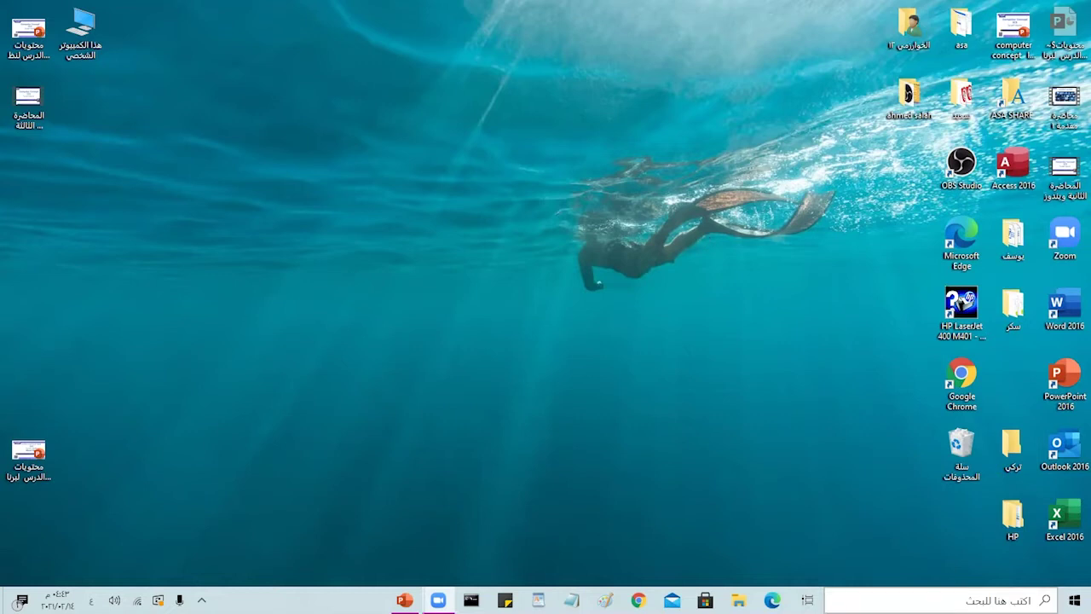
Step: Open the Start menu's list of installed apps and scroll through it
left_click(1074, 600)
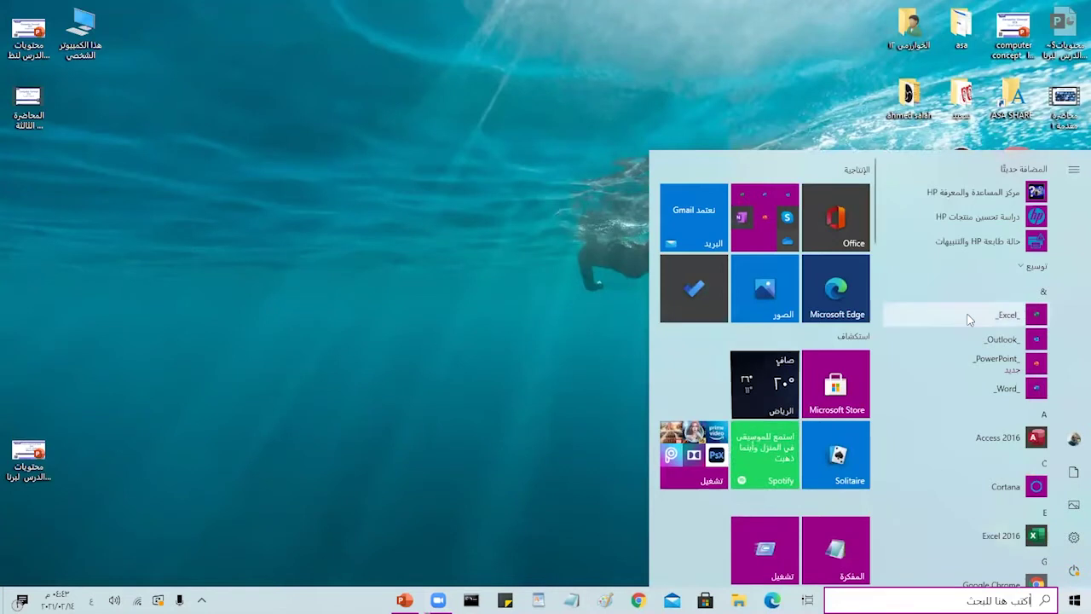
scroll(988, 317, "down", 2)
scroll(1010, 333, "down", 5)
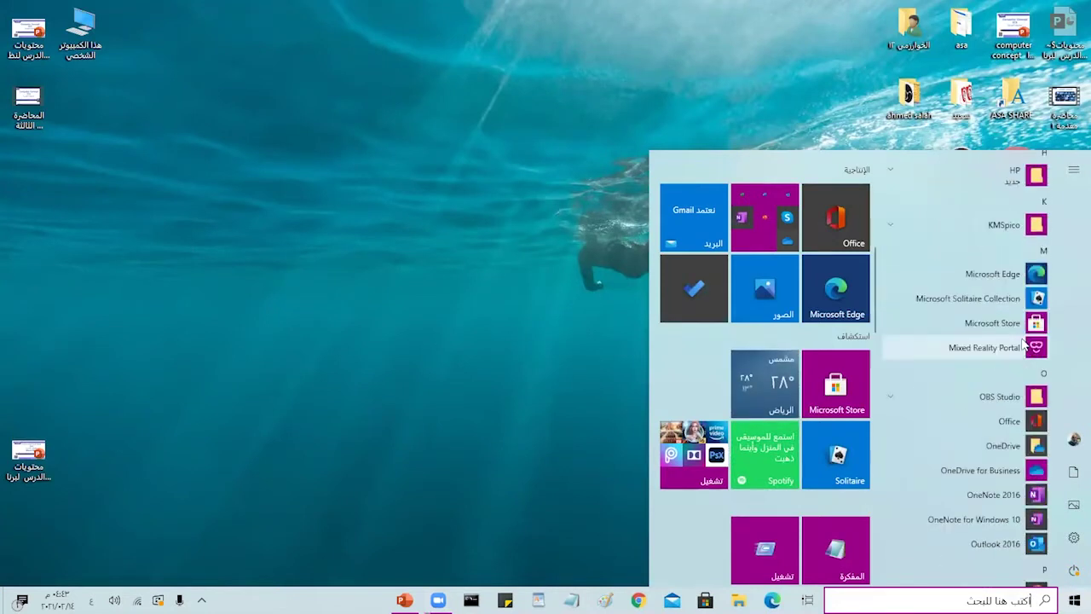
scroll(1023, 341, "down", 4)
scroll(1023, 343, "down", 2)
scroll(1022, 343, "down", 3)
scroll(1022, 343, "down", 3)
scroll(1025, 341, "down", 3)
scroll(1025, 341, "down", 4)
scroll(1024, 341, "down", 1)
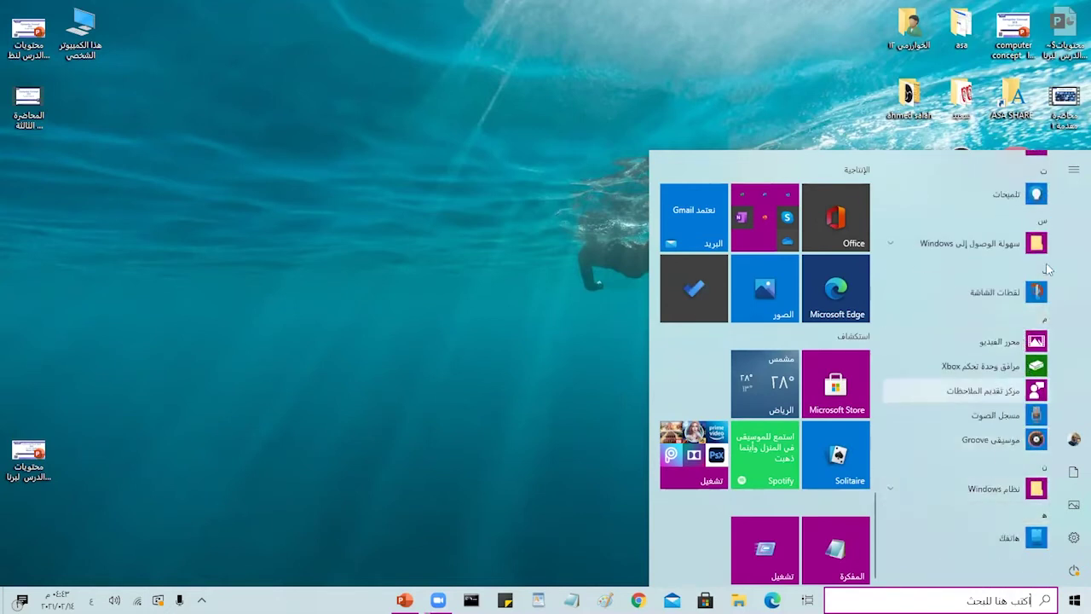
Step: Jump to the W section of the app index and launch Word 2016
left_click(1040, 223)
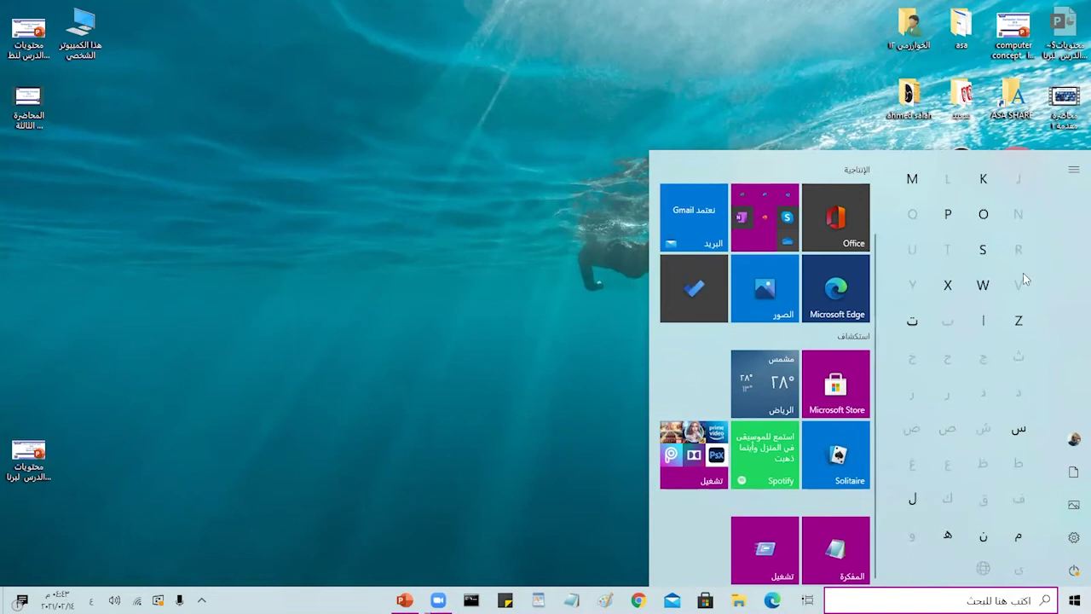
left_click(982, 287)
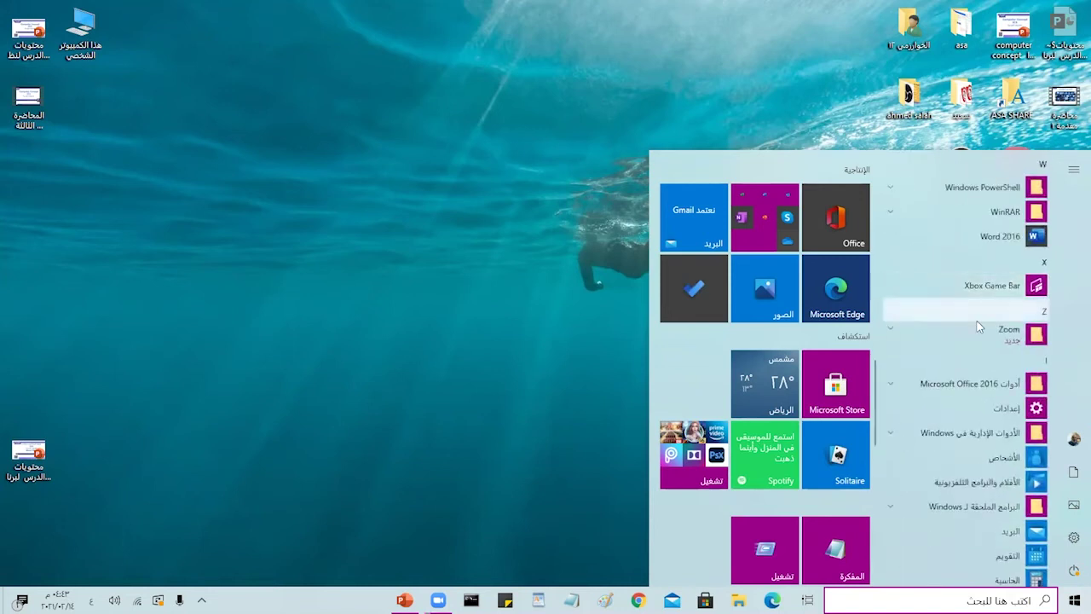
scroll(970, 320, "up", 3)
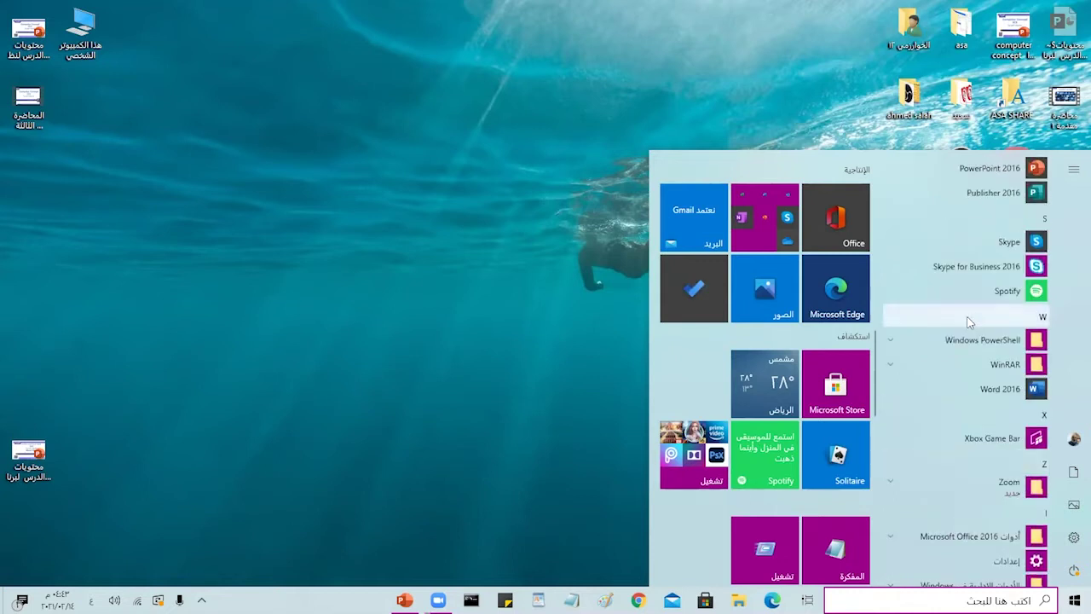
right_click(1009, 390)
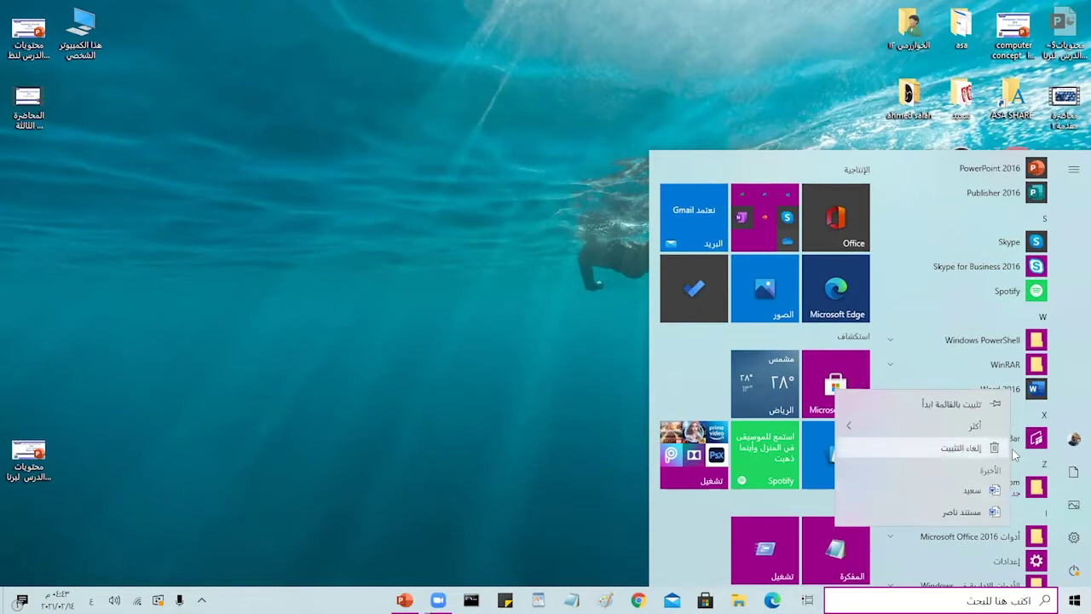
left_click(1016, 391)
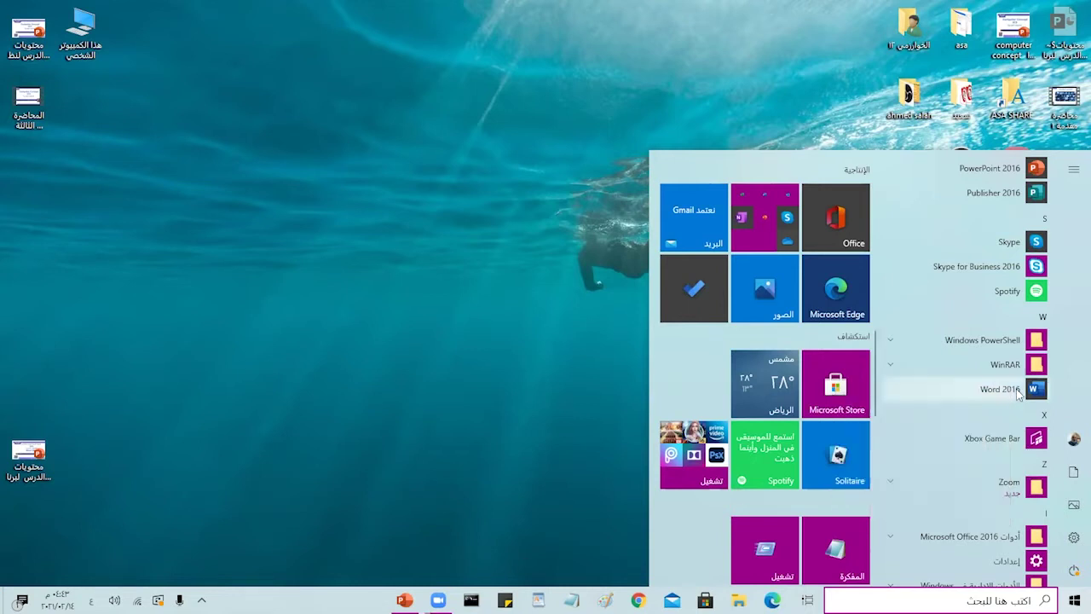
left_click(1027, 389)
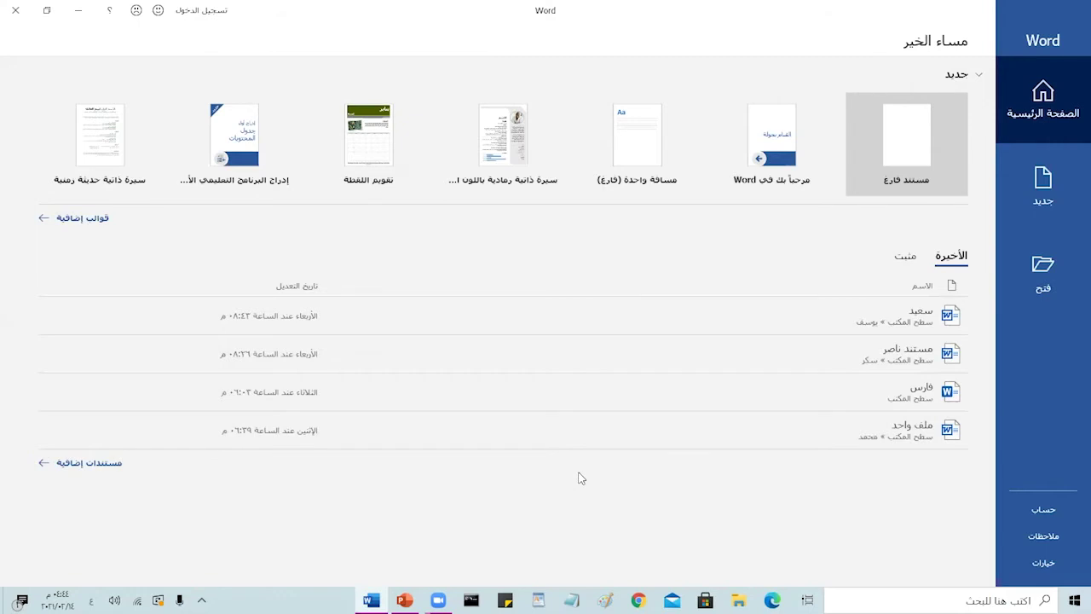
Step: Create a new blank document (Document1) from Word's start screen
left_click(903, 151)
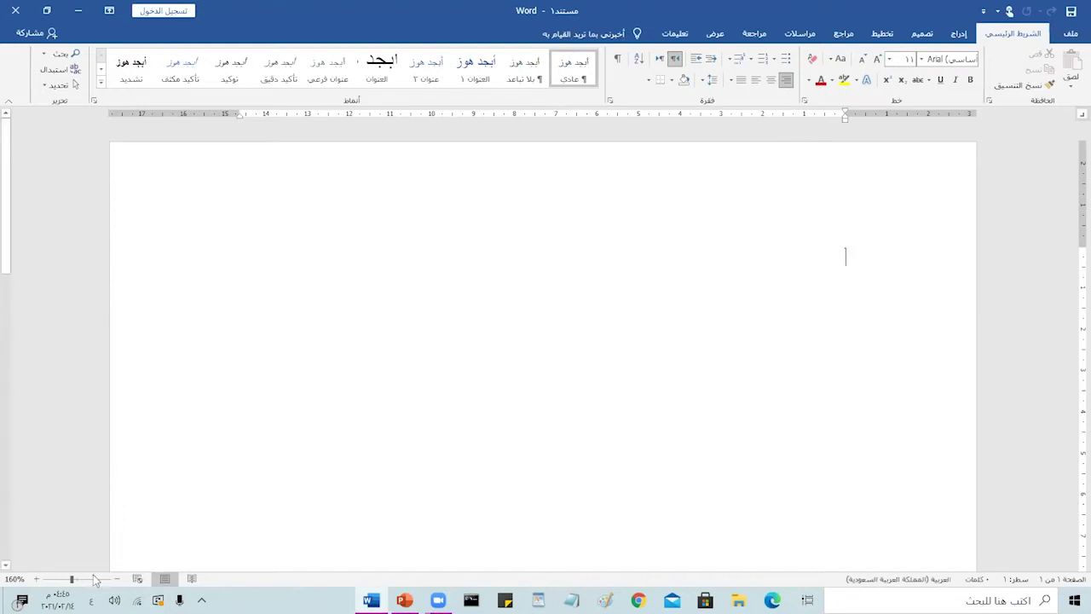
Step: Zoom the empty Document1 page in to 180%
left_click(36, 579)
left_click(36, 579)
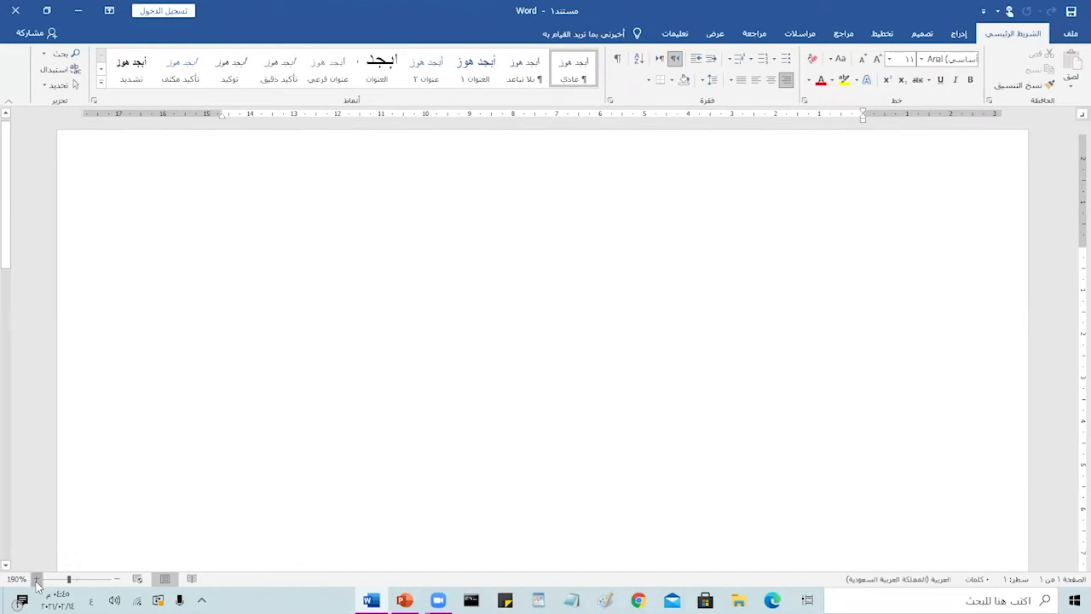
left_click(36, 579)
left_click_drag(69, 579, 71, 579)
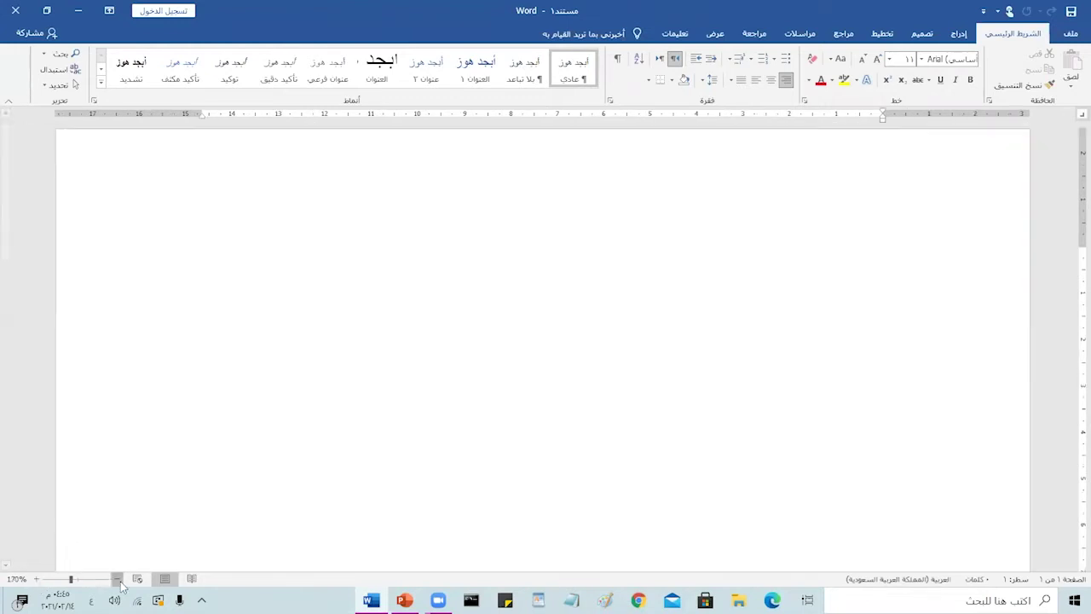
left_click(37, 580)
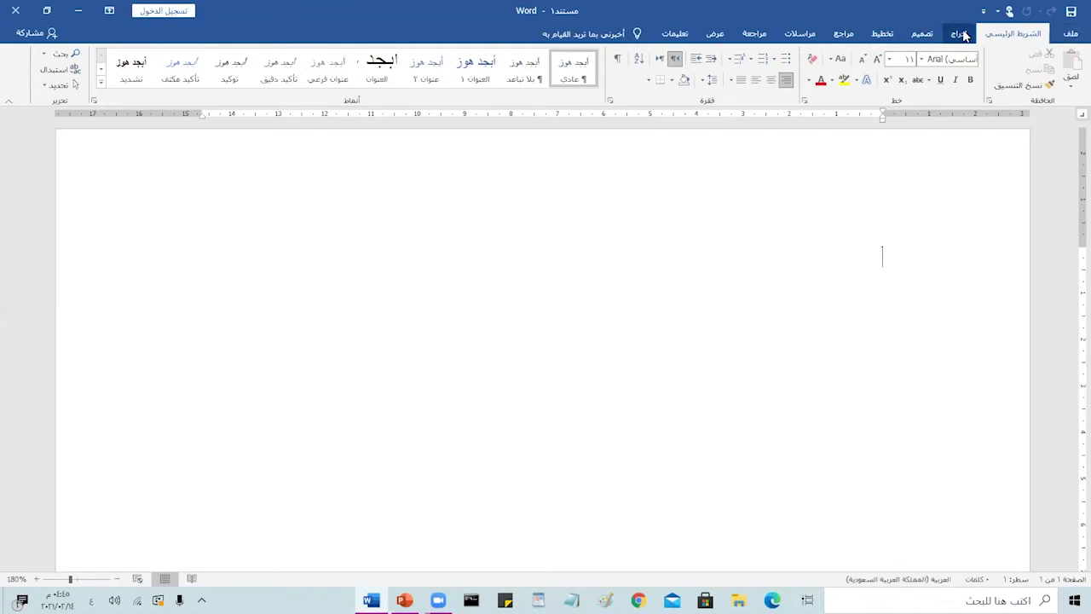
left_click(961, 34)
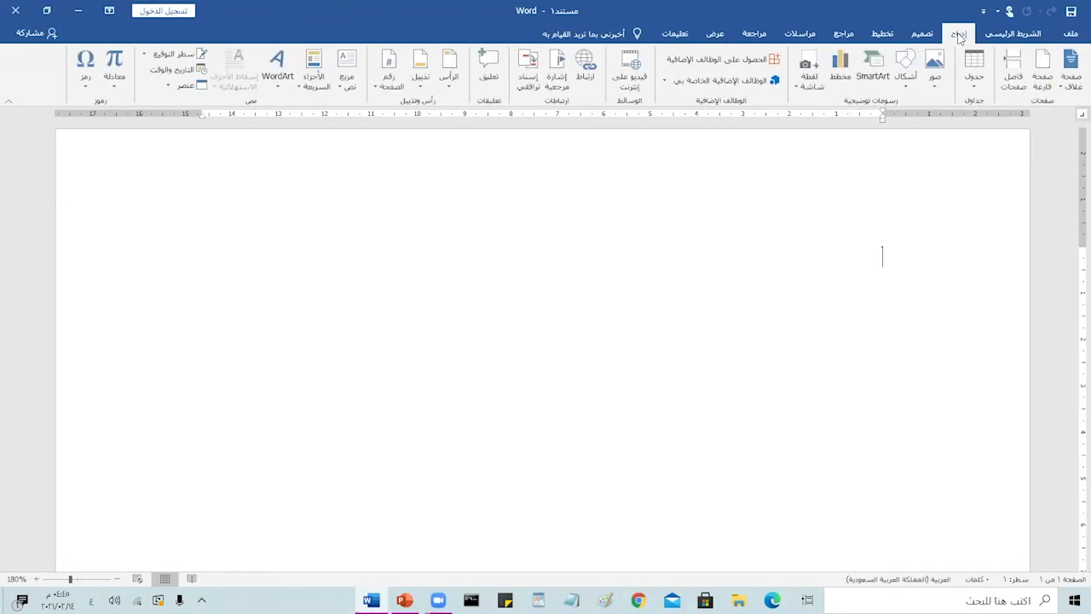
left_click(921, 34)
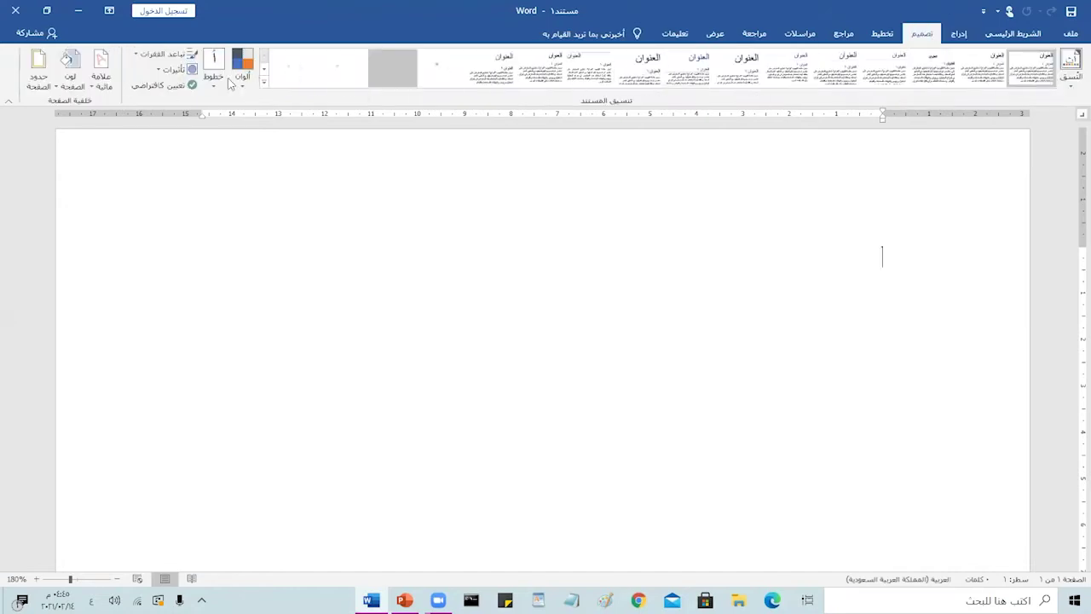
left_click(880, 37)
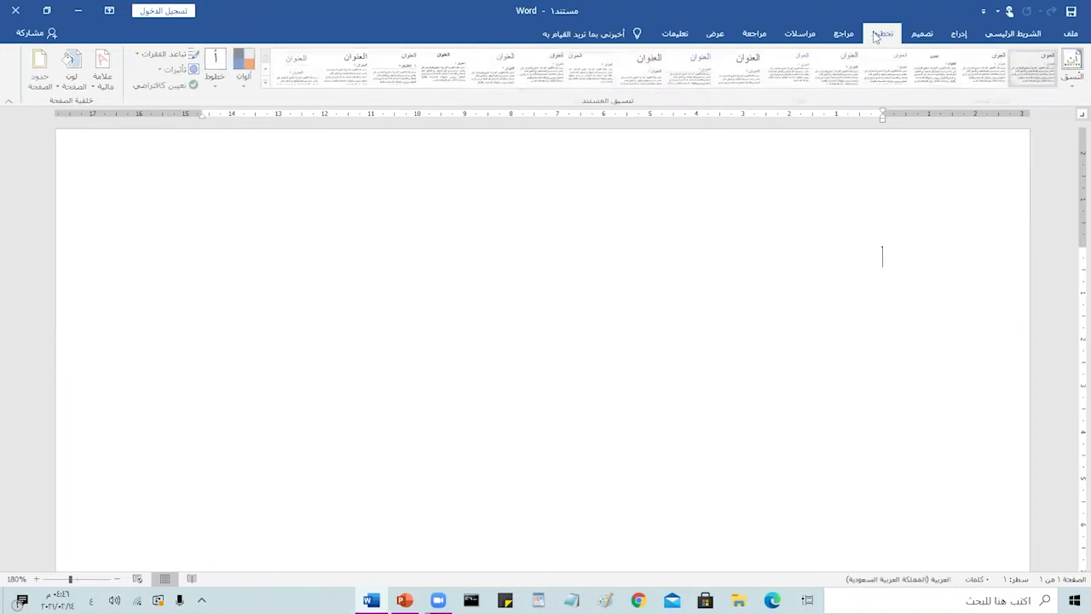
left_click(842, 38)
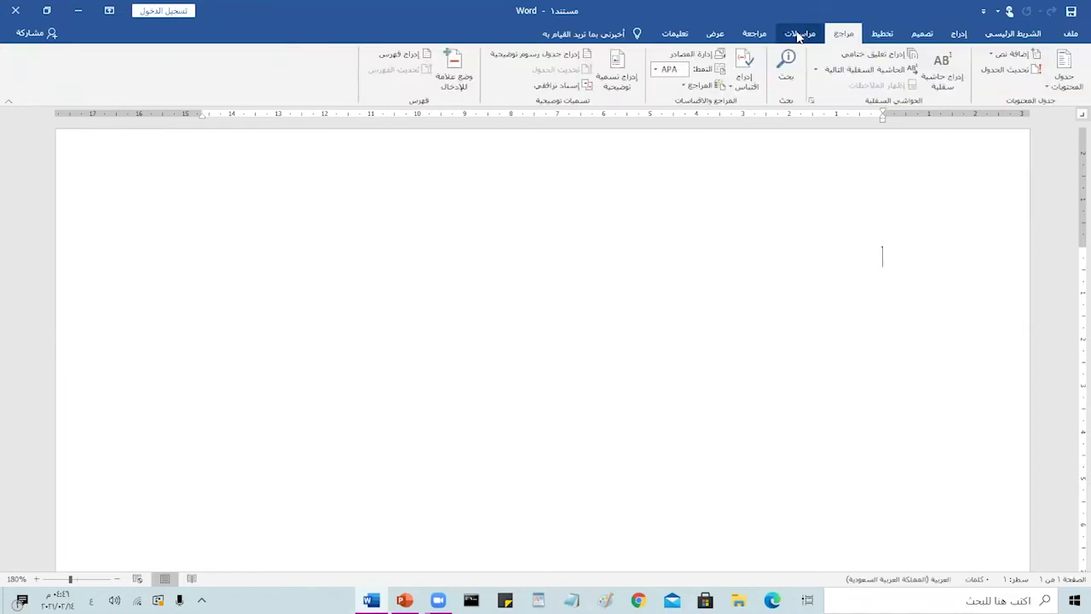
left_click(799, 36)
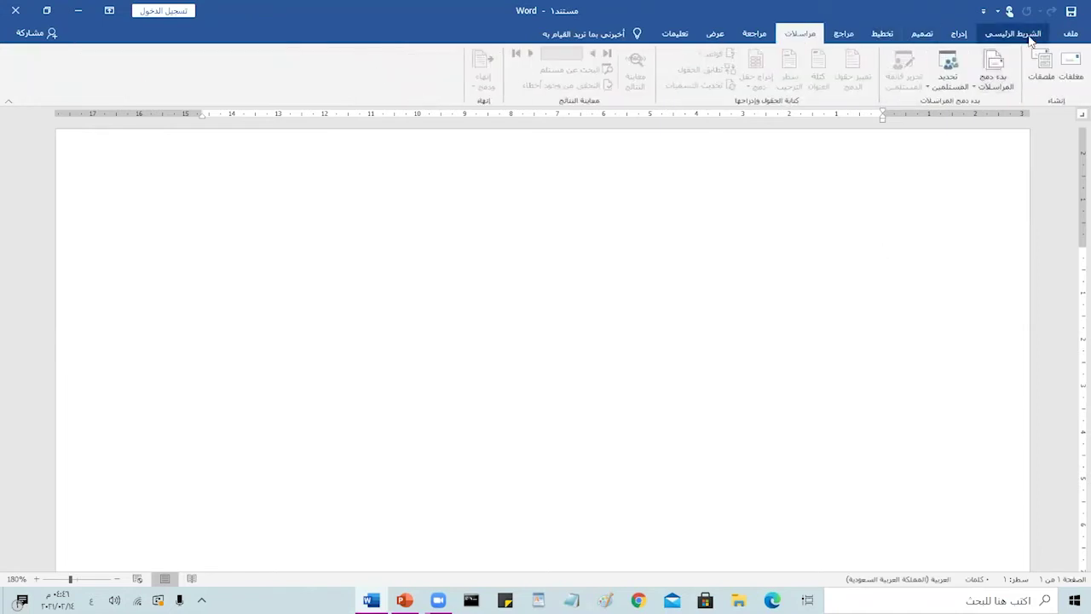
left_click(1029, 38)
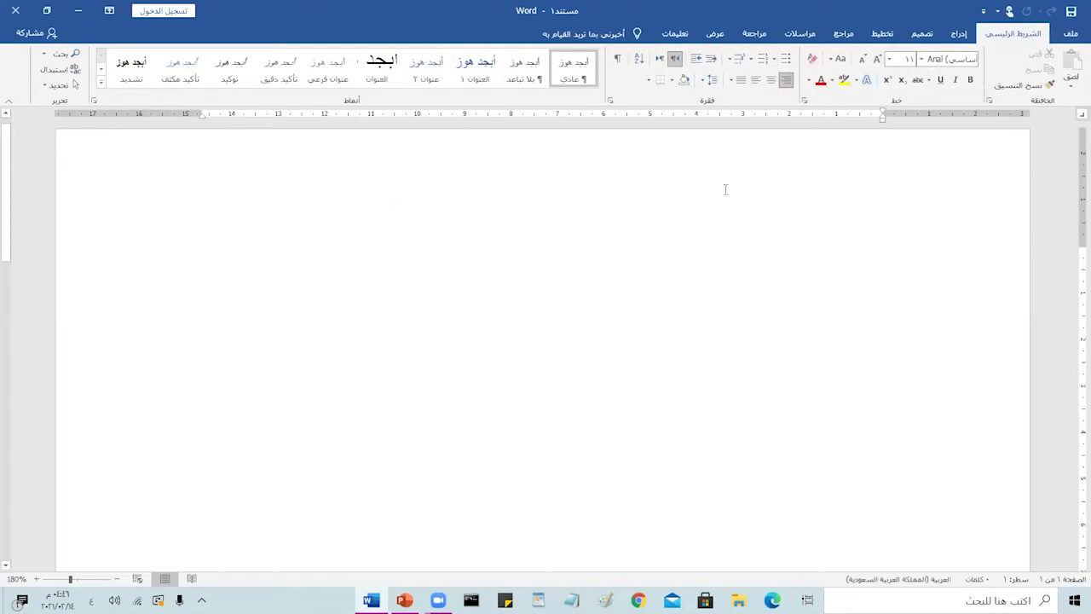
left_click(1068, 34)
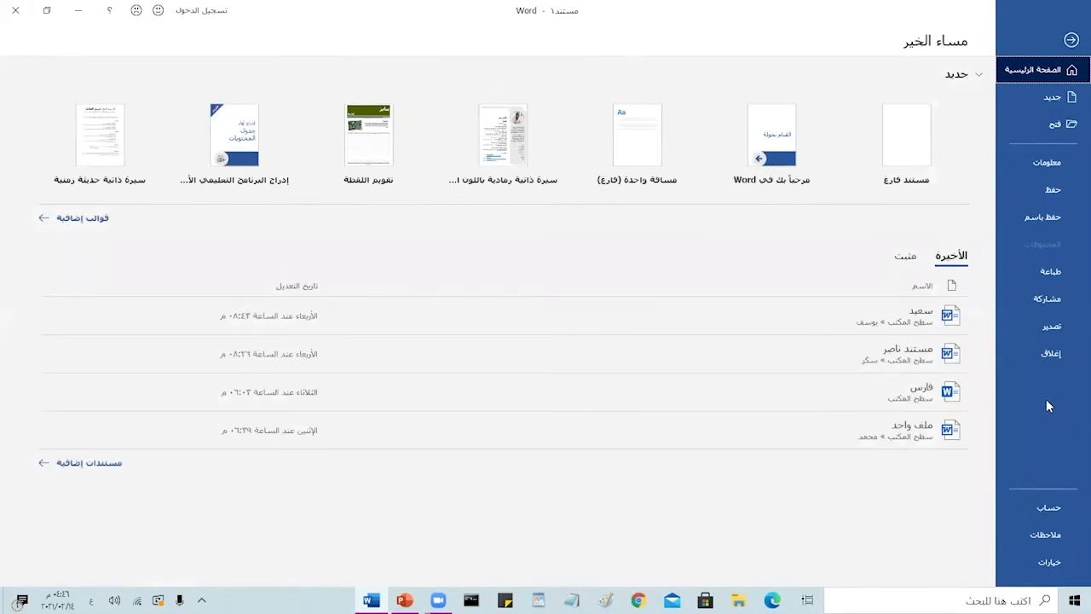
left_click(1071, 40)
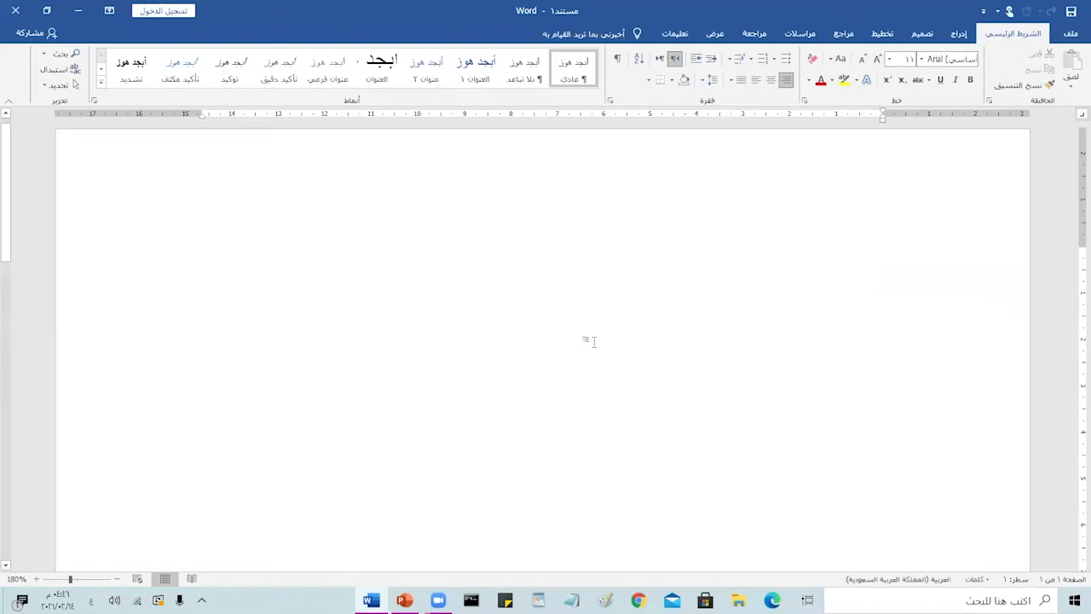
Step: Type the Basmala 'بسم الله الرحمن الرحيم' on the first line and select it
type("بس")
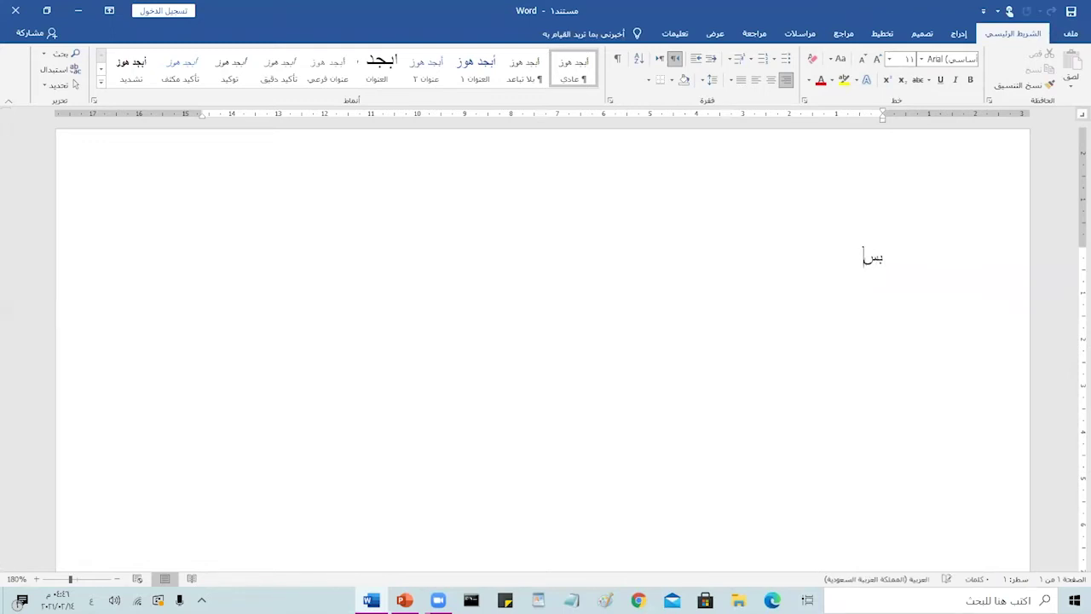
type("م الله الرحمن الرح")
type("يم")
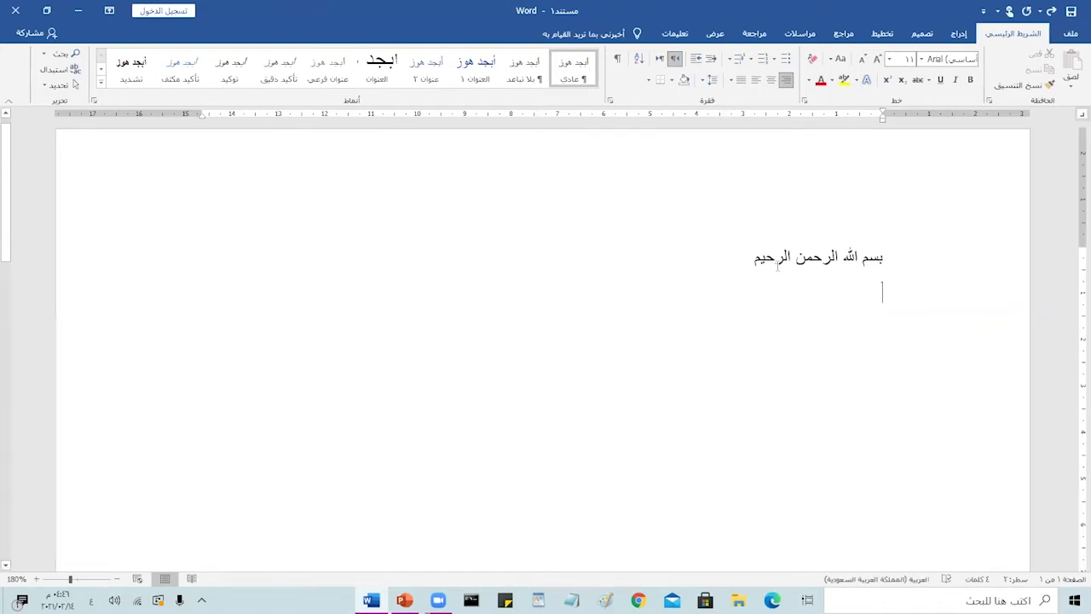
left_click_drag(754, 256, 856, 269)
left_click(857, 265)
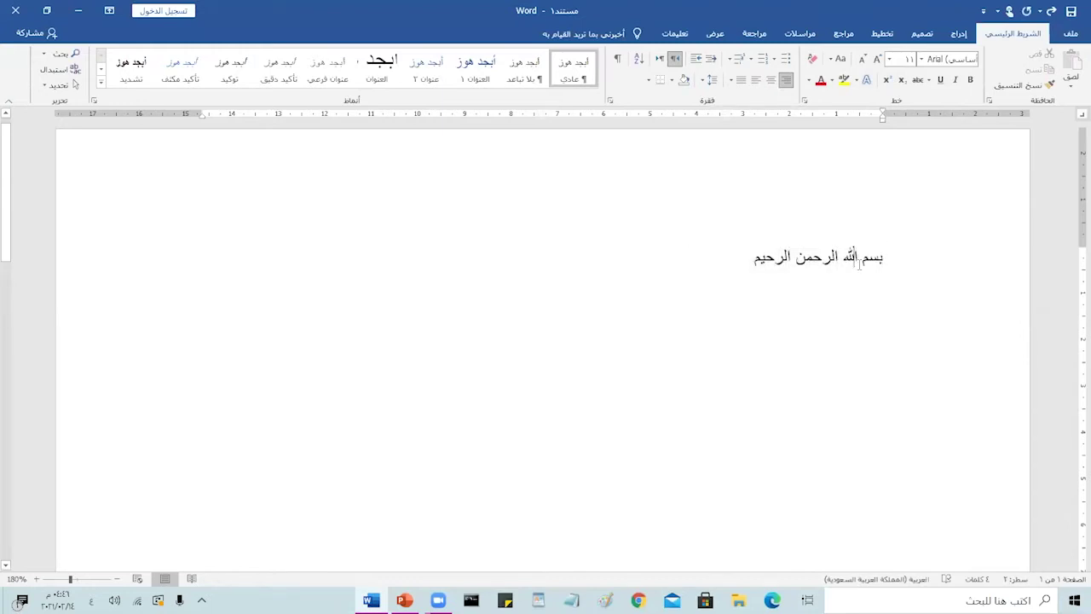
left_click(883, 257)
left_click_drag(867, 263, 771, 264)
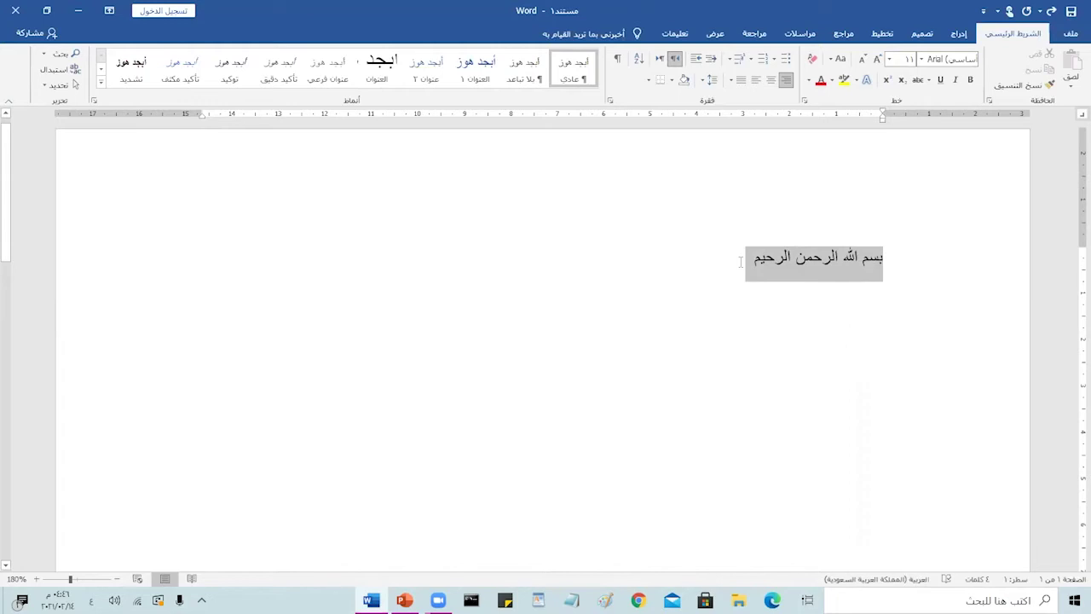
Step: Apply the Diwani Simple Outline 2 font to the selected Basmala line
left_click_drag(741, 262, 740, 264)
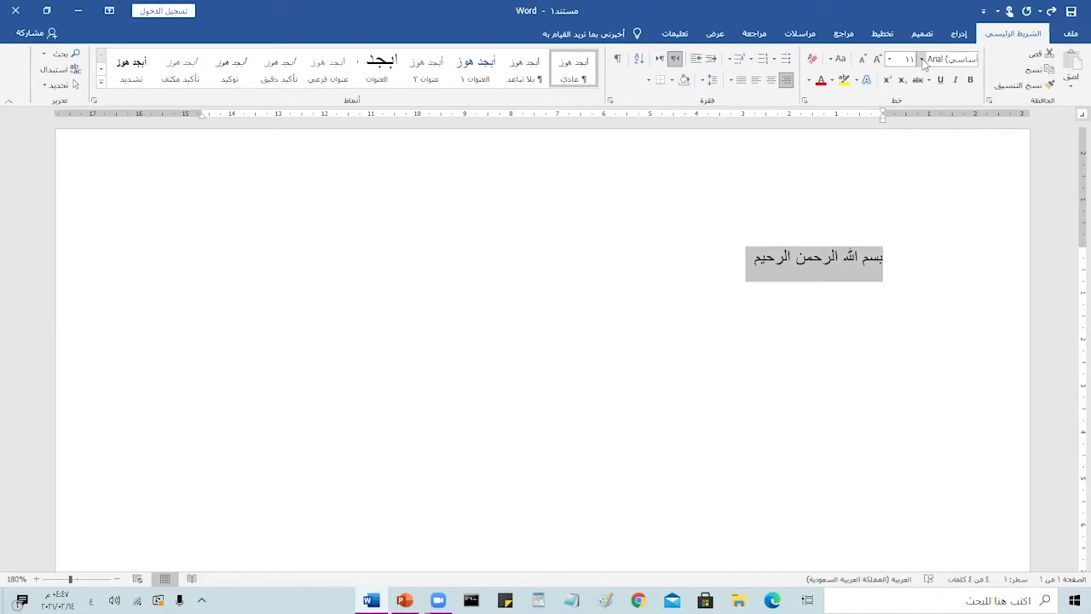
left_click(921, 62)
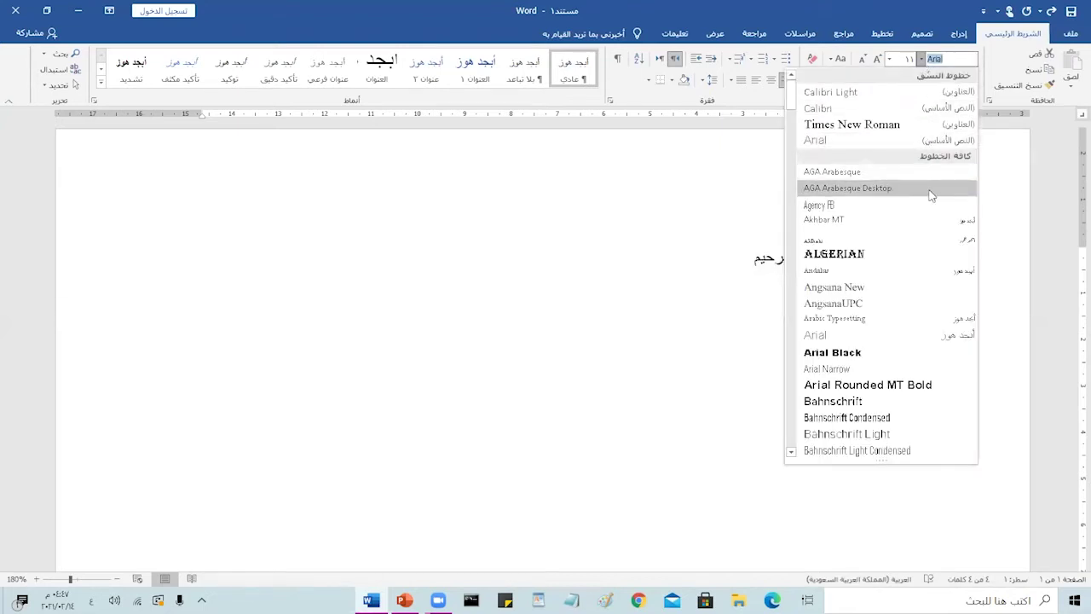
scroll(932, 302, "down", 5)
scroll(934, 316, "down", 5)
scroll(930, 314, "down", 5)
scroll(930, 313, "down", 5)
scroll(931, 312, "down", 5)
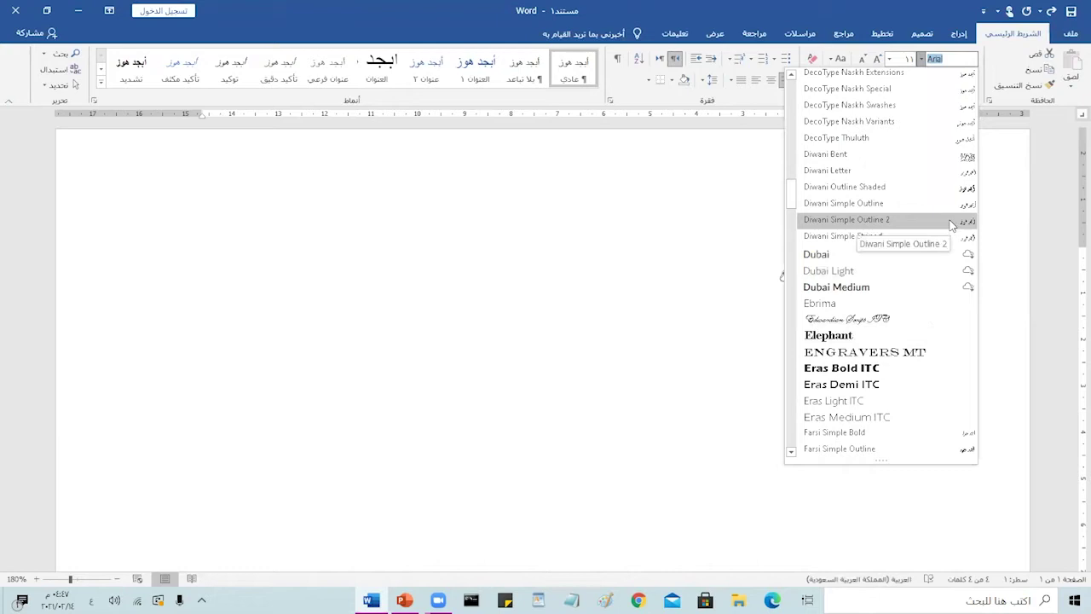
left_click(965, 187)
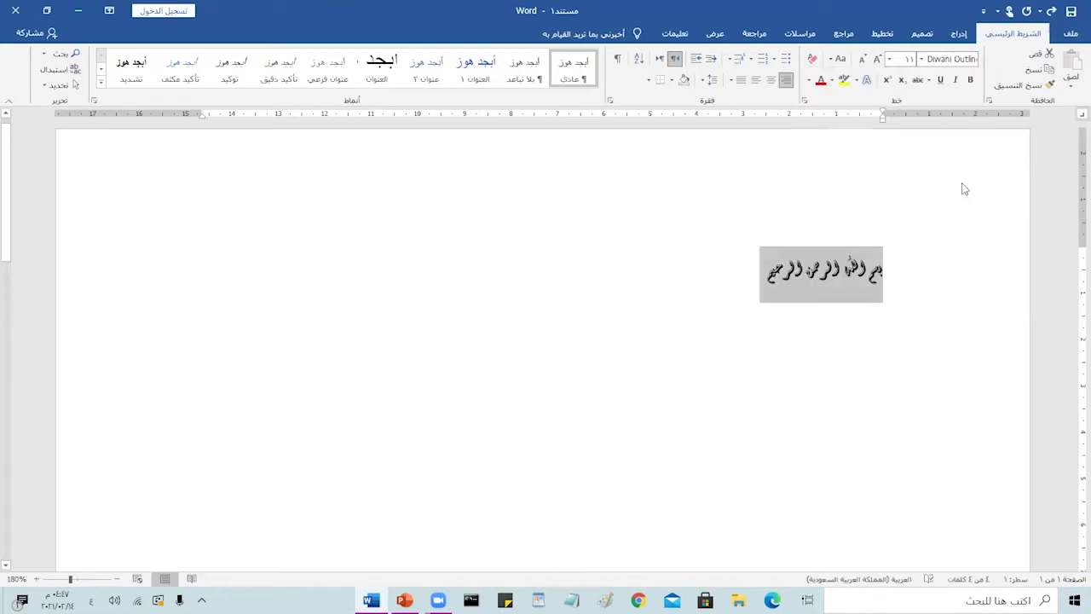
left_click(889, 62)
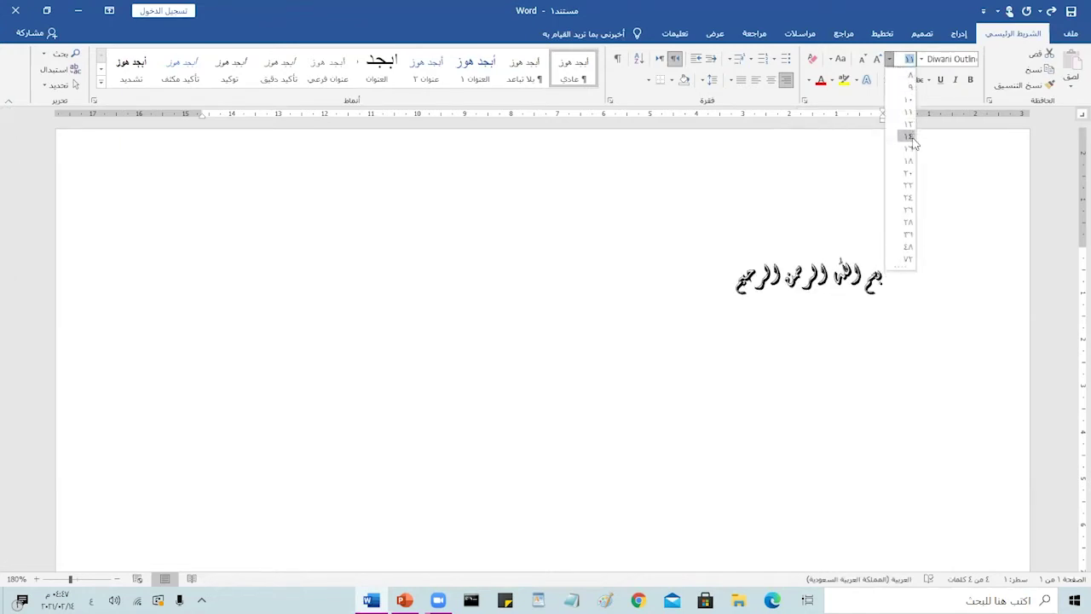
Step: Size the Basmala at 28, grow it up to 72, then shrink it to 26
left_click(908, 223)
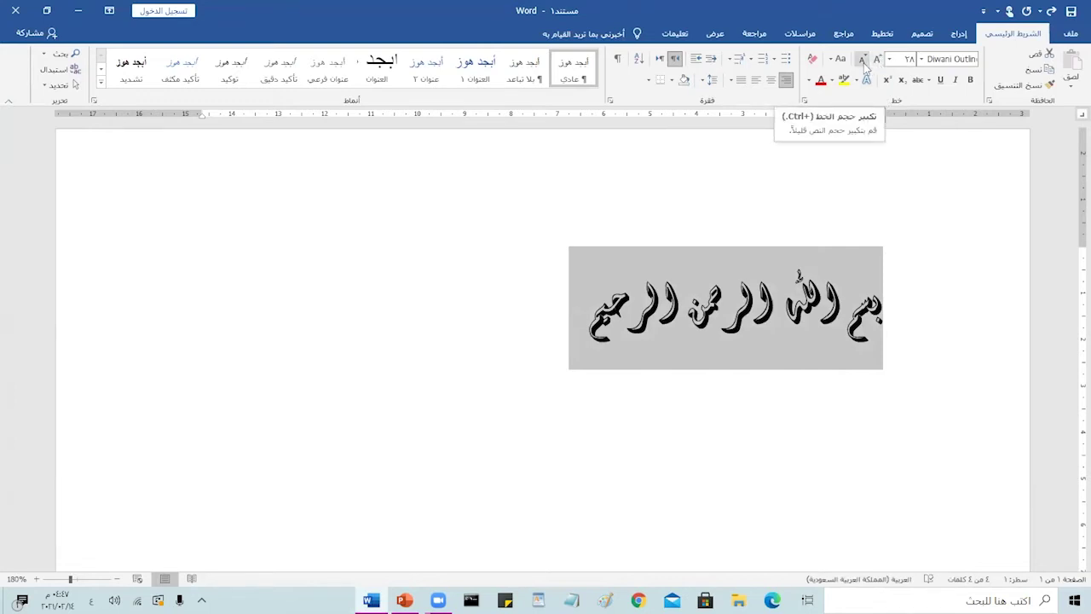
left_click(878, 65)
left_click(879, 62)
left_click(880, 62)
left_click(879, 63)
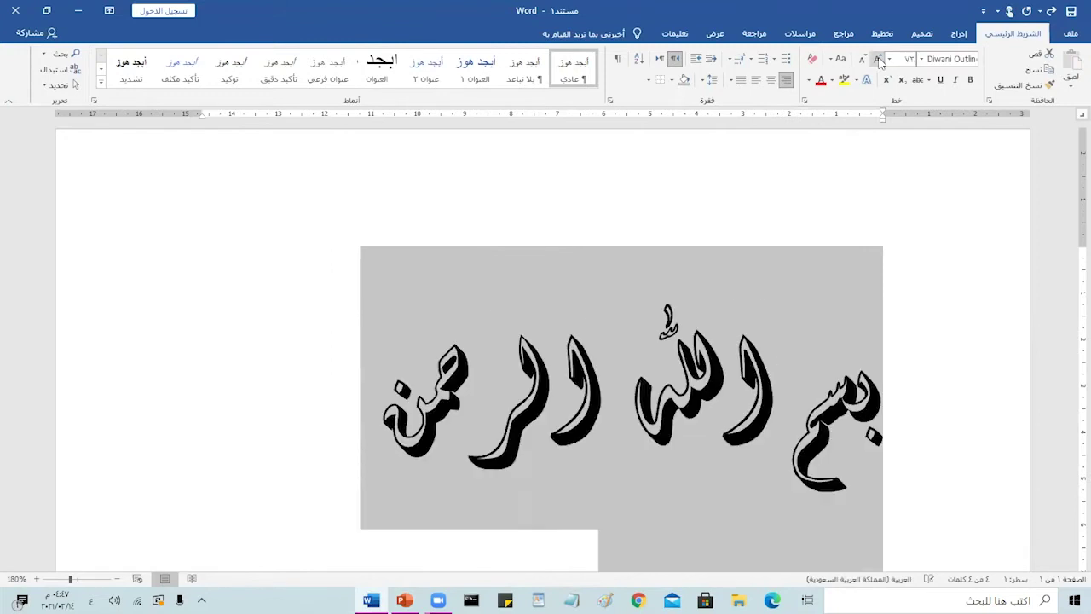
left_click(864, 62)
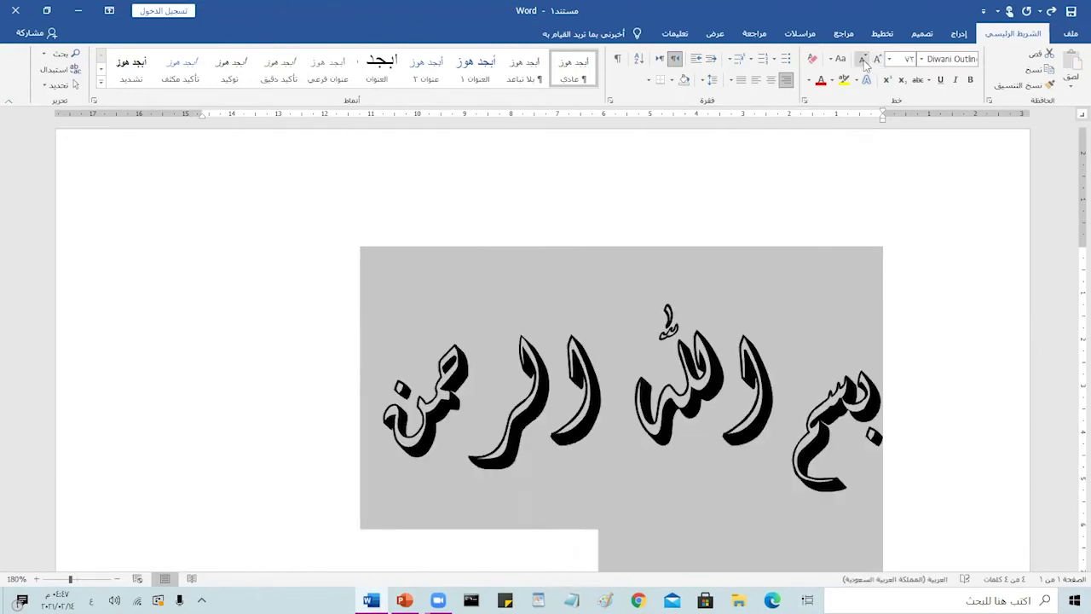
left_click(864, 63)
left_click(864, 63)
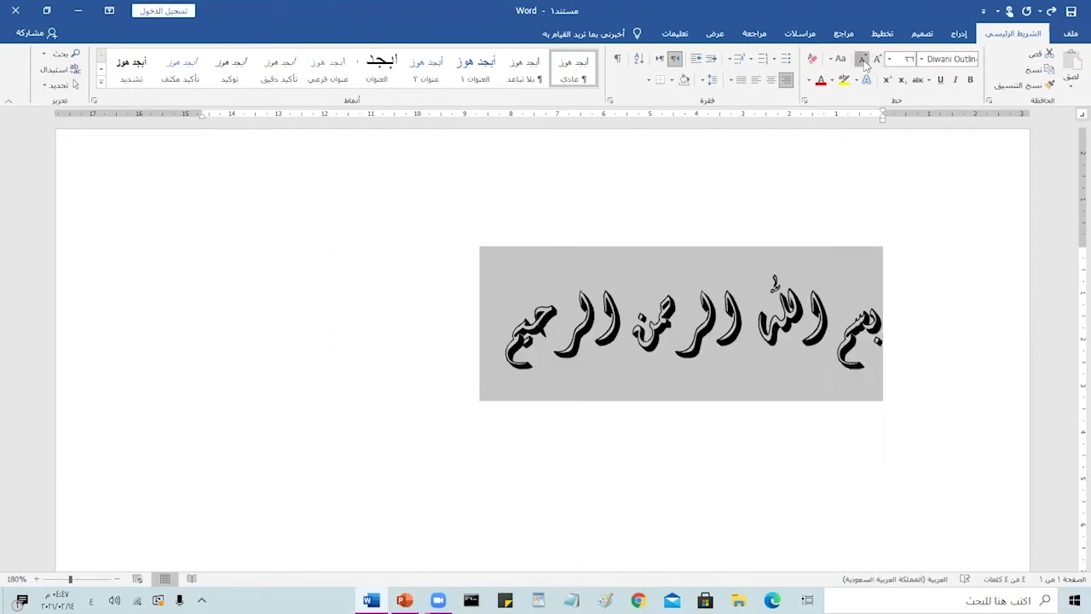
left_click(864, 63)
left_click(864, 63)
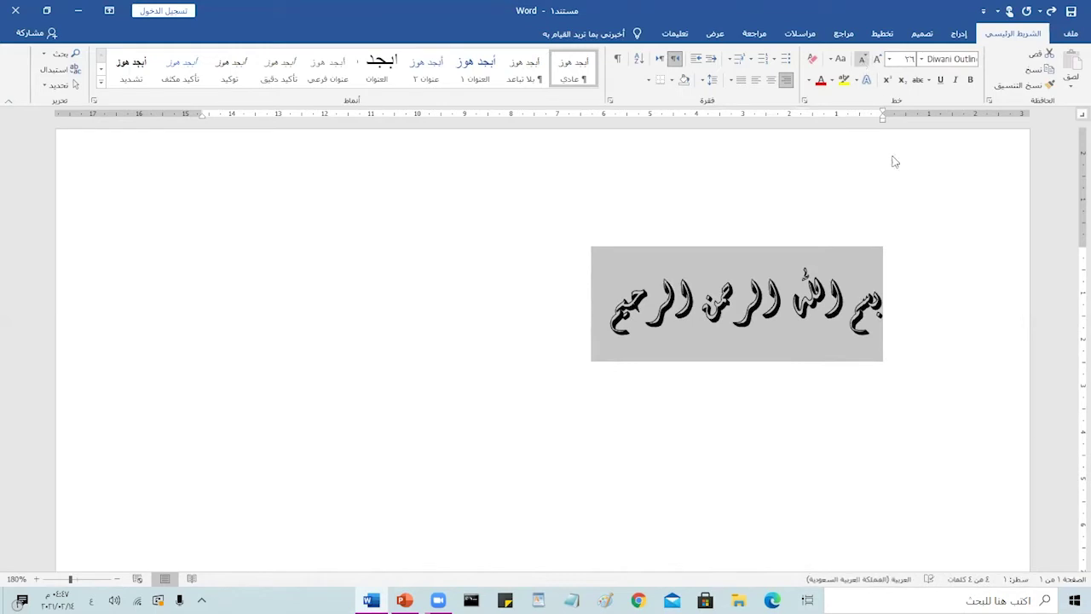
Step: Make the Basmala bold, italic, underlined and centred
left_click(970, 81)
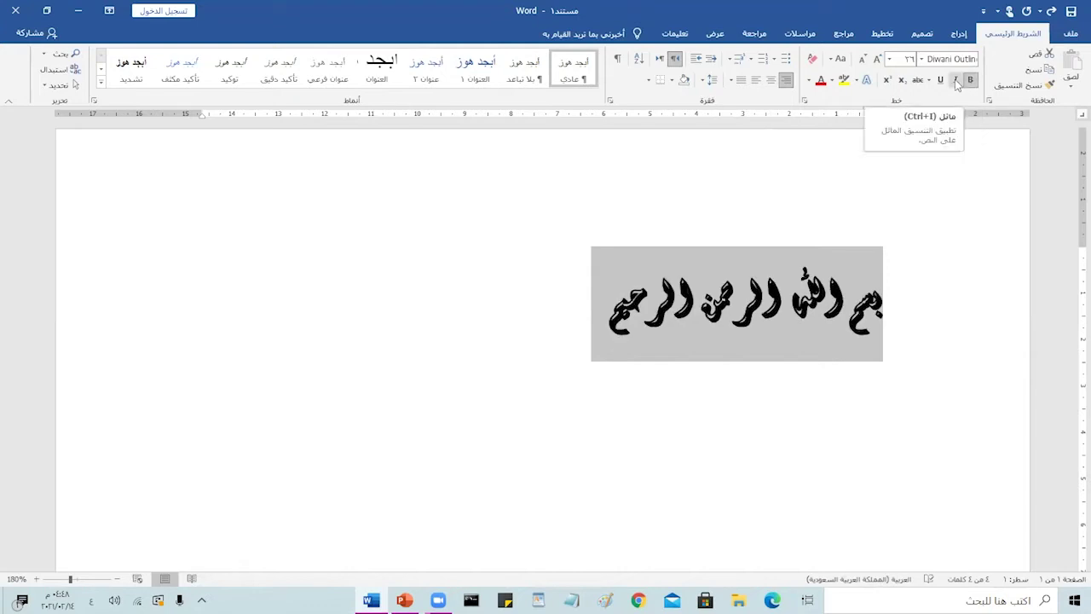
left_click(956, 81)
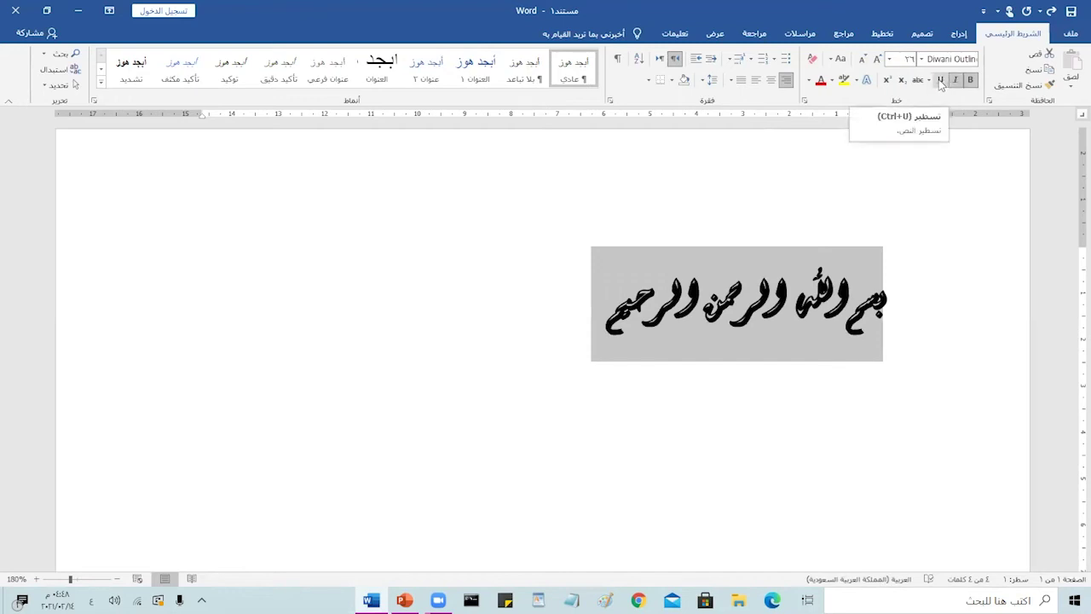
left_click(941, 81)
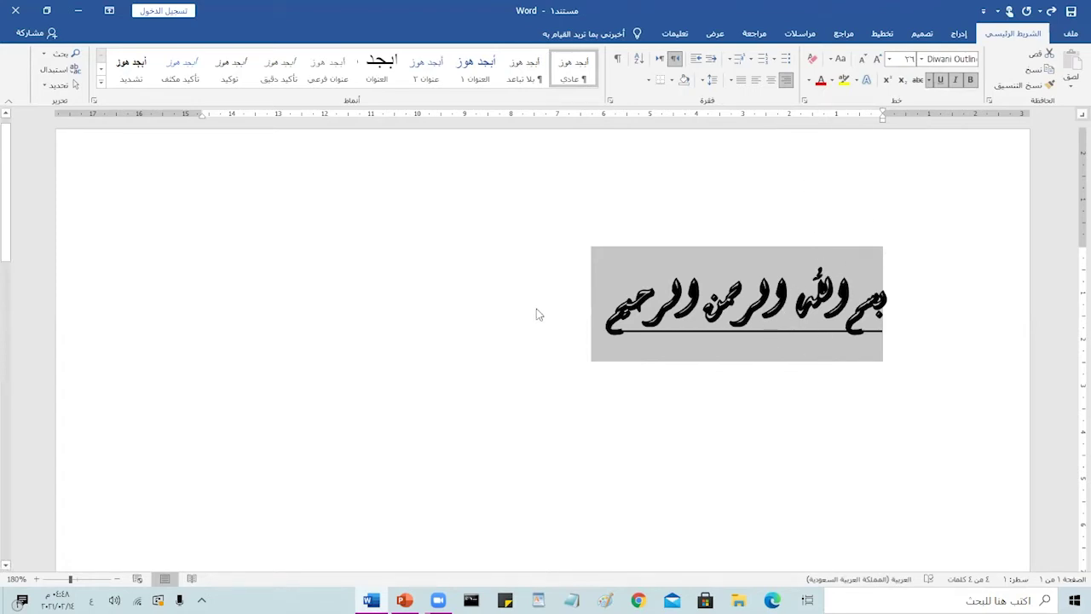
left_click(770, 79)
Step: Start a new right-aligned line below the Basmala with underlining turned off
left_click(384, 337)
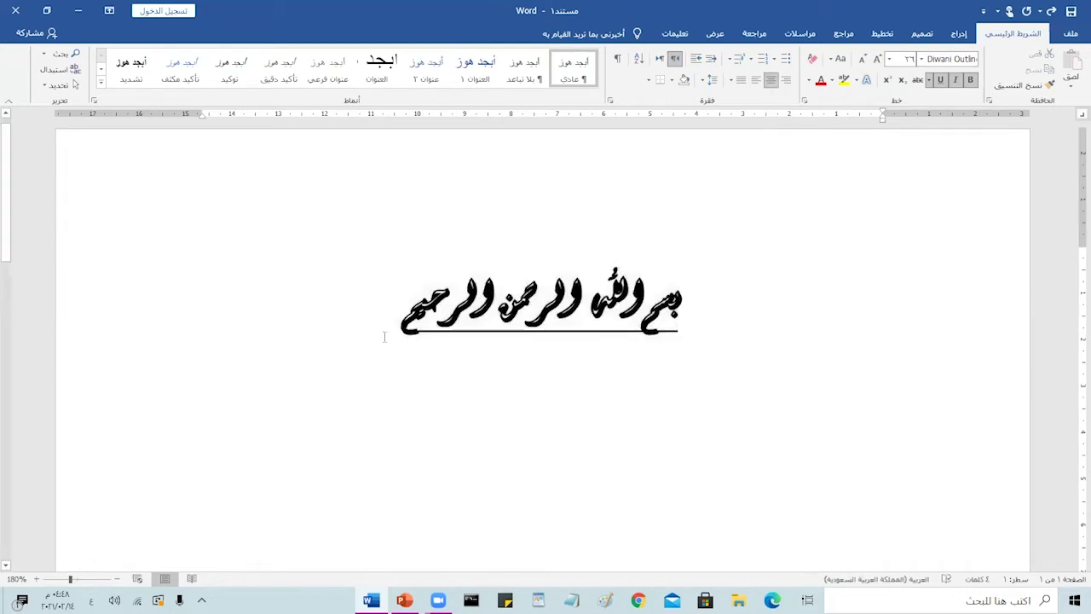
key("Return")
left_click(786, 83)
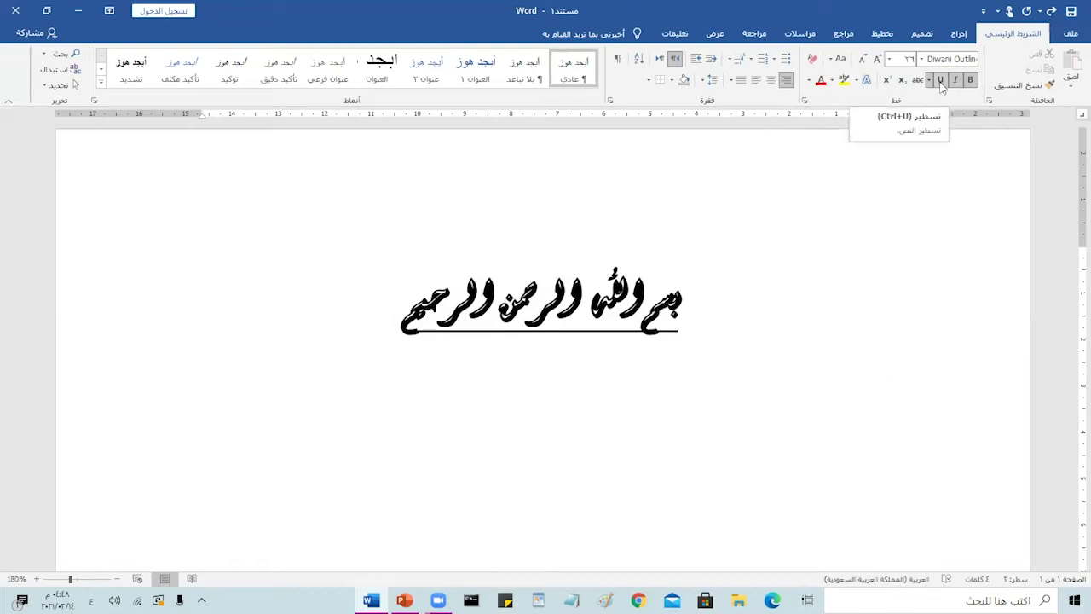
left_click(943, 85)
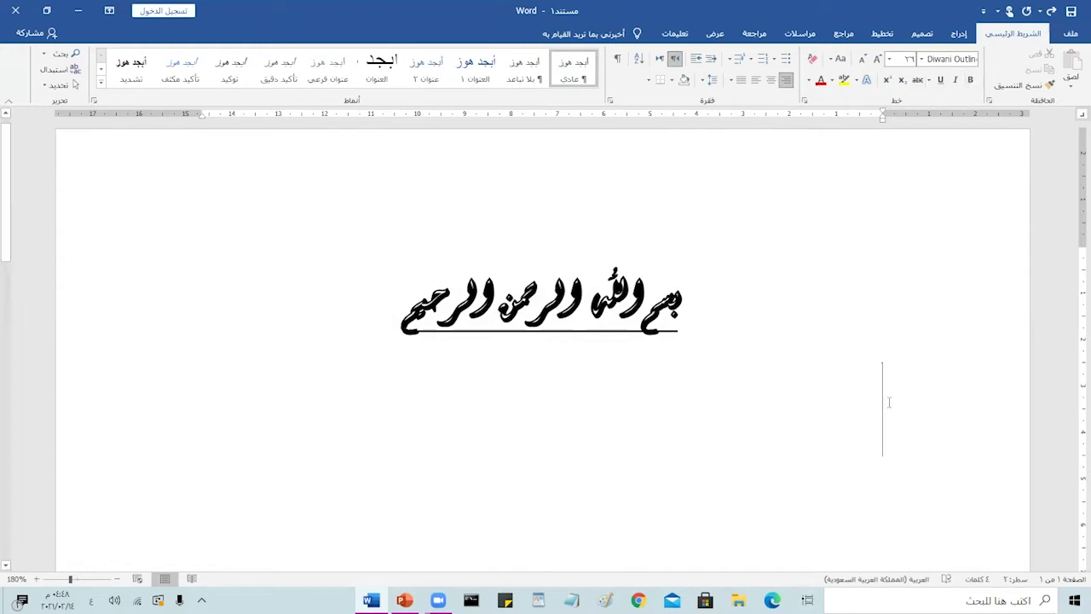
Step: Type the prayer line 'اللهم صلى على سيدنا محمد سيد الخلق و إمام المرسلين صلى الله عليه وسلم'
type("ال")
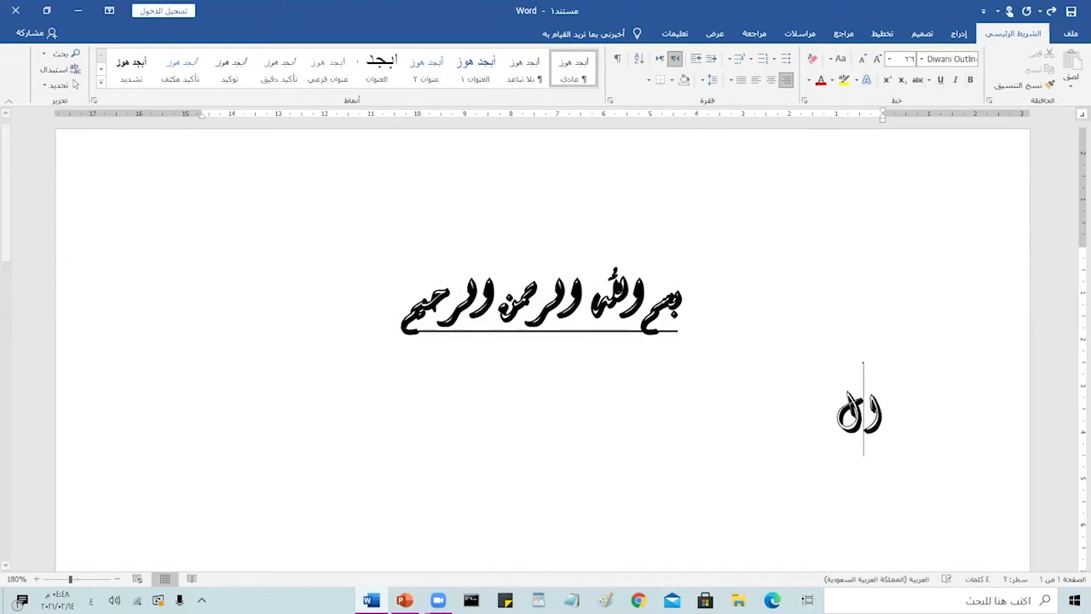
key("BackSpace")
type("للهم صلى على سيدنا محمد سيد")
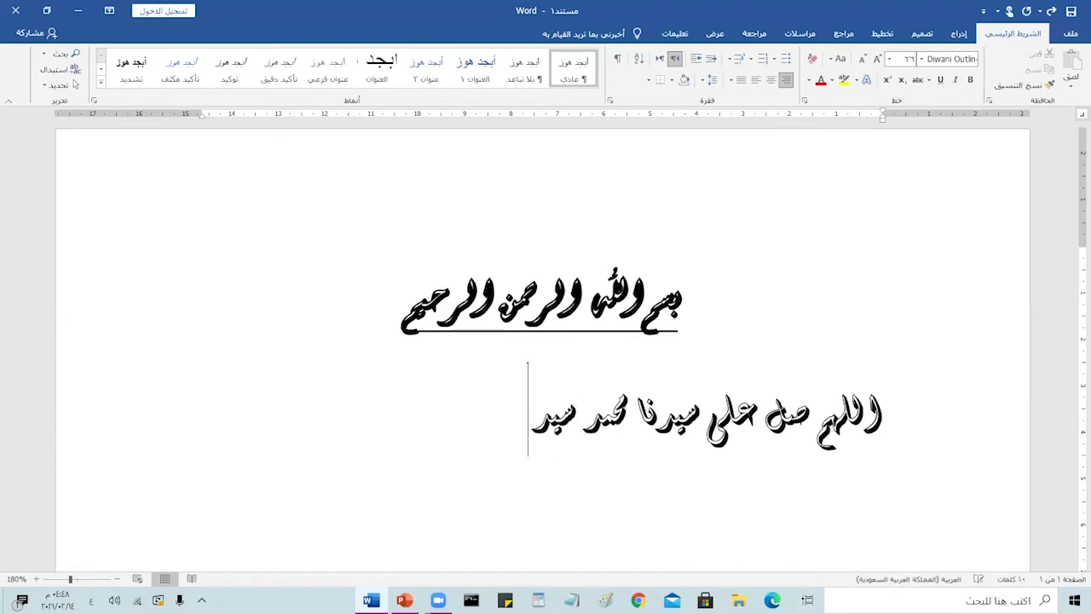
type(" الخلق و إمام")
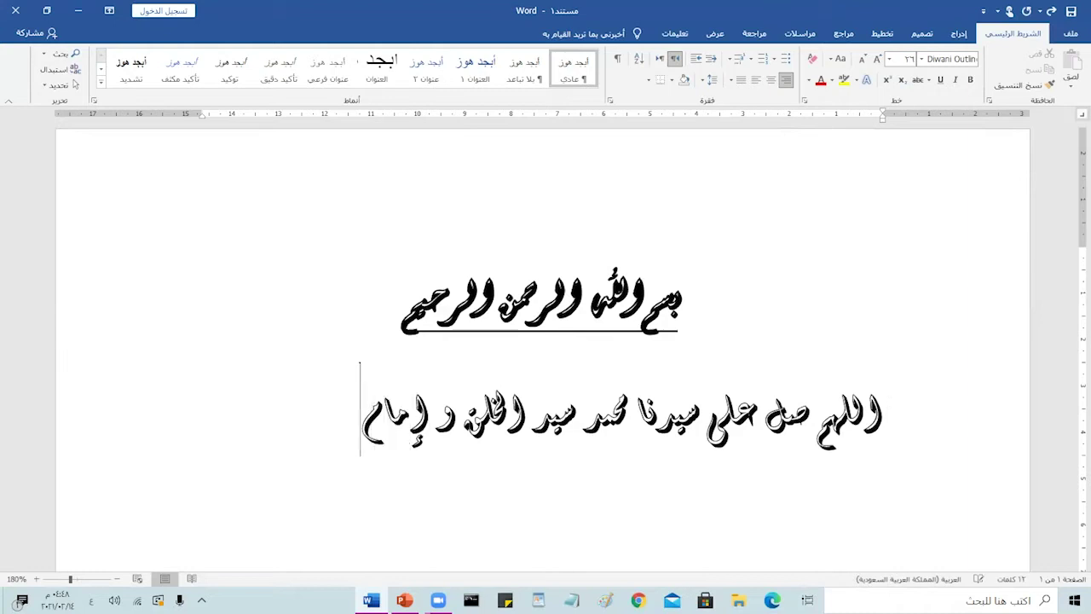
type(" المرسلين صلى")
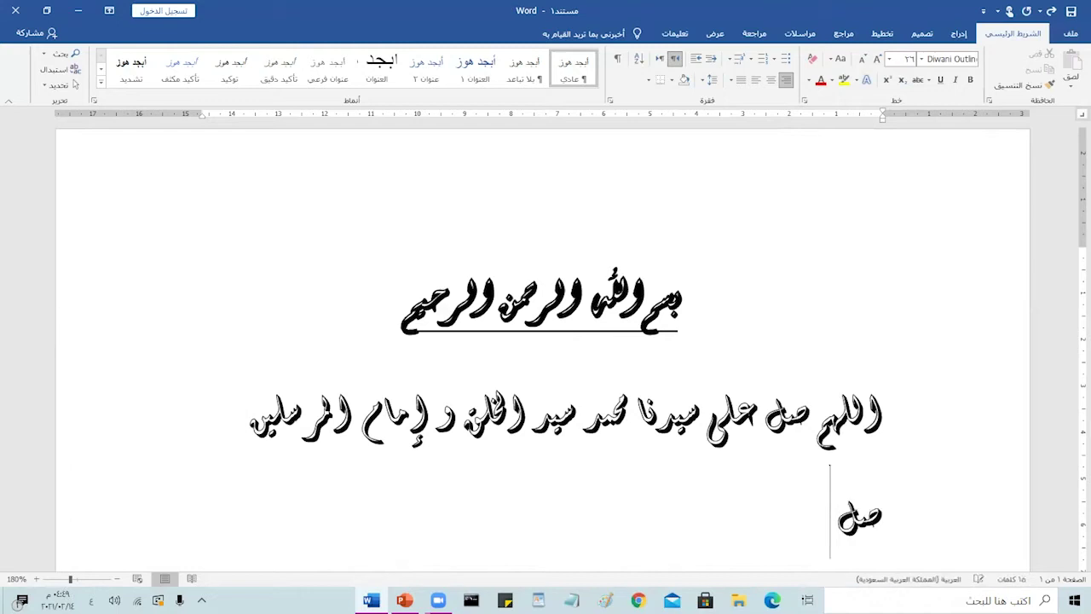
type(" الله عليه وسلم")
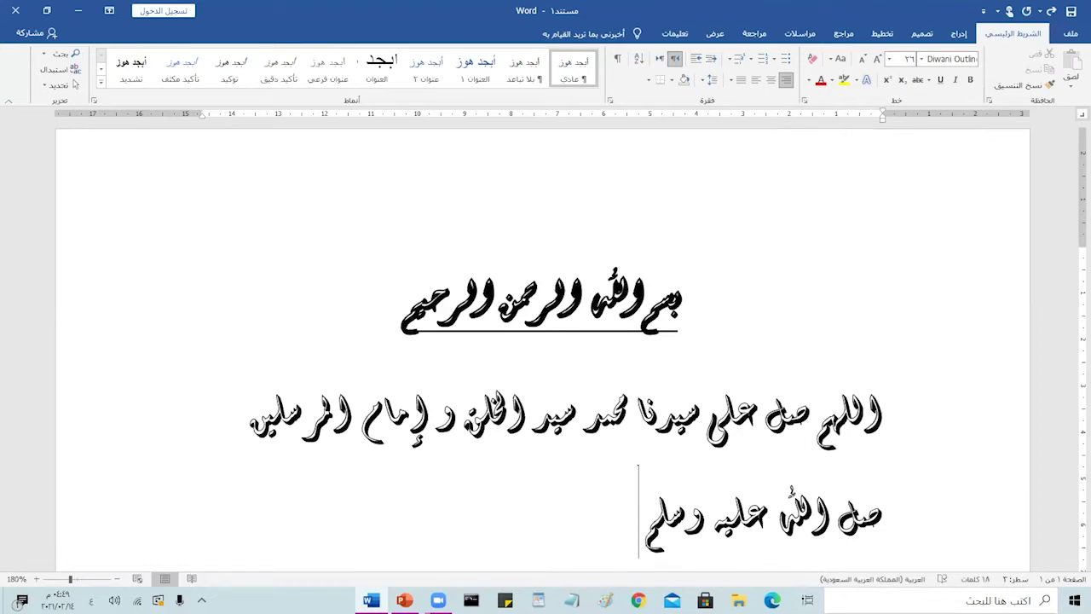
key("Return")
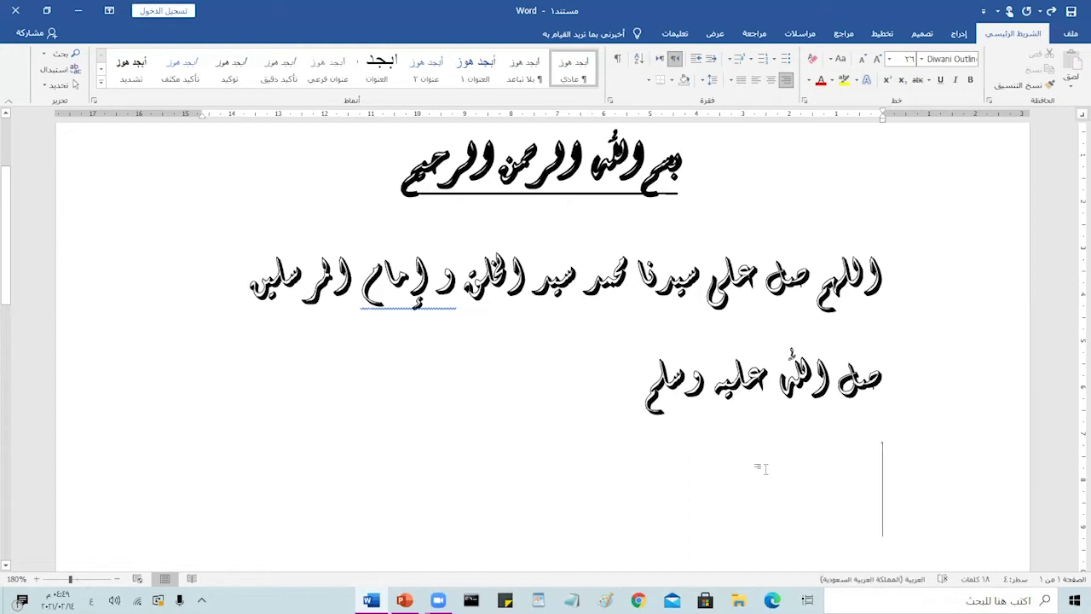
Step: Type the two-line credit naming the instructor and his training institute, correcting typos
type("ال")
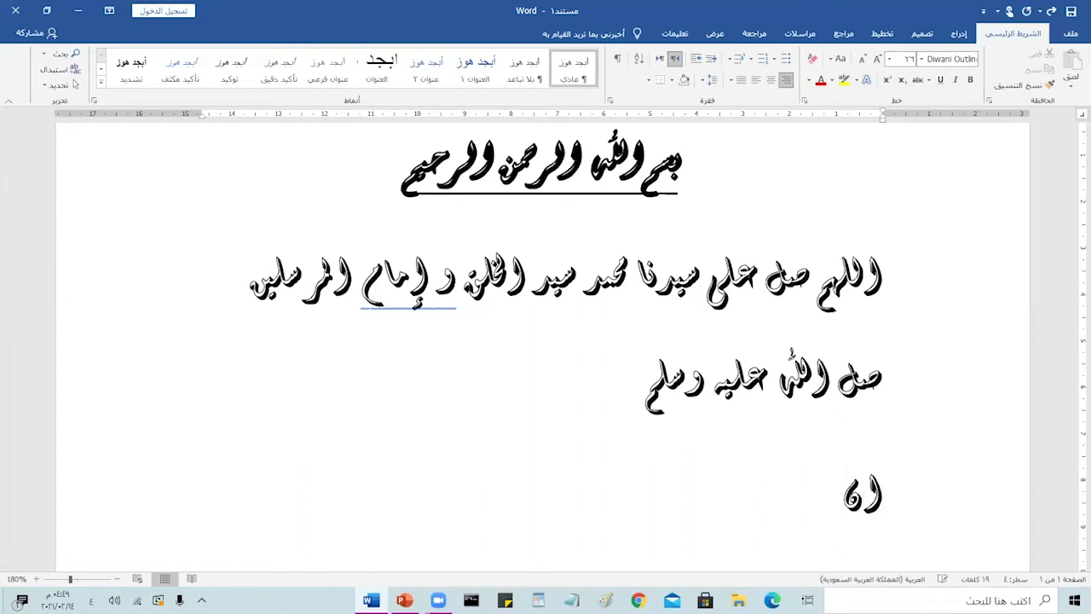
key("BackSpace")
key("BackSpace")
type("محكم")
type(" مهندس أحمد صلا")
type("ح")
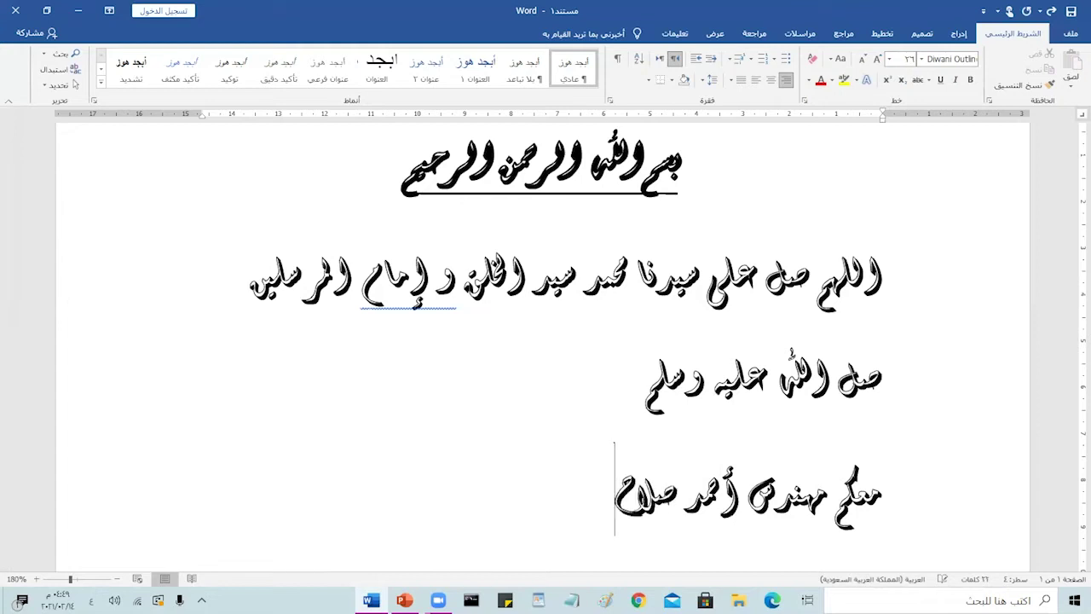
type(" الدين عفيفي من")
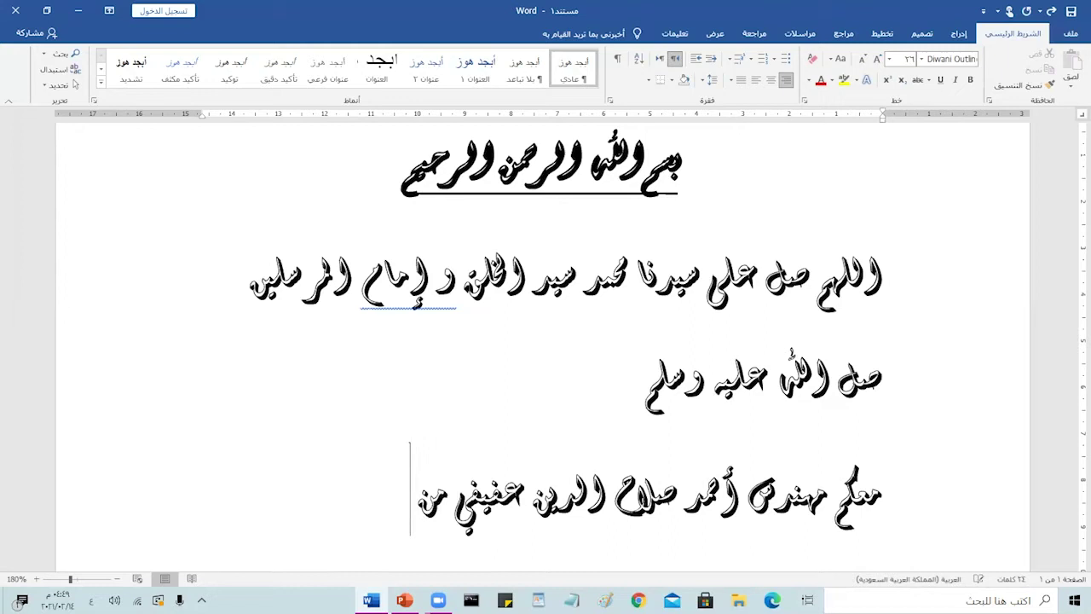
type(" معهد الخوارزمي")
key("Return")
type("الثدر")
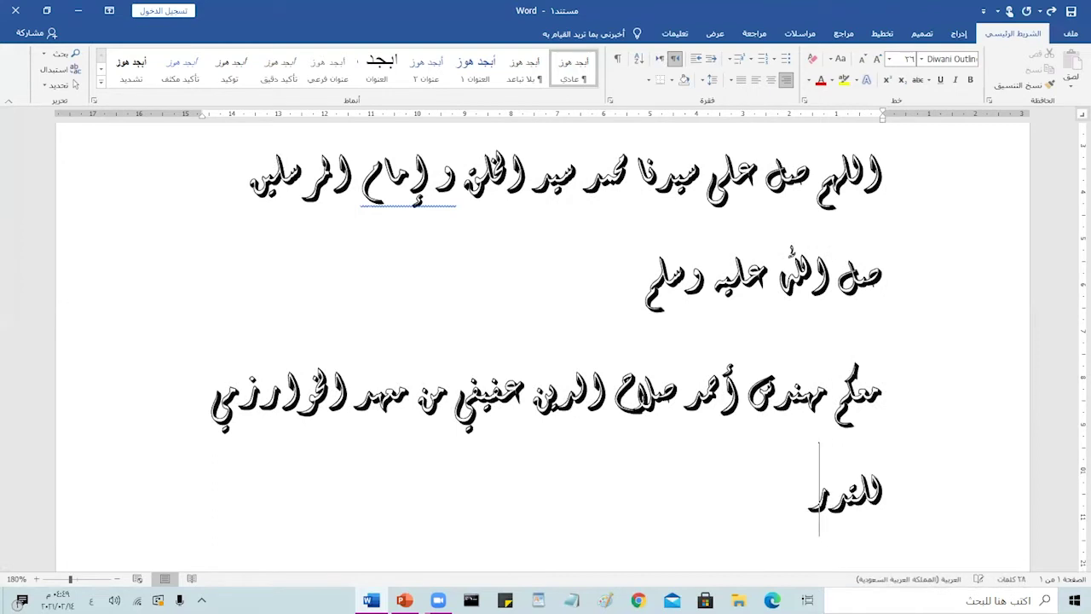
type("يب بالطاب")
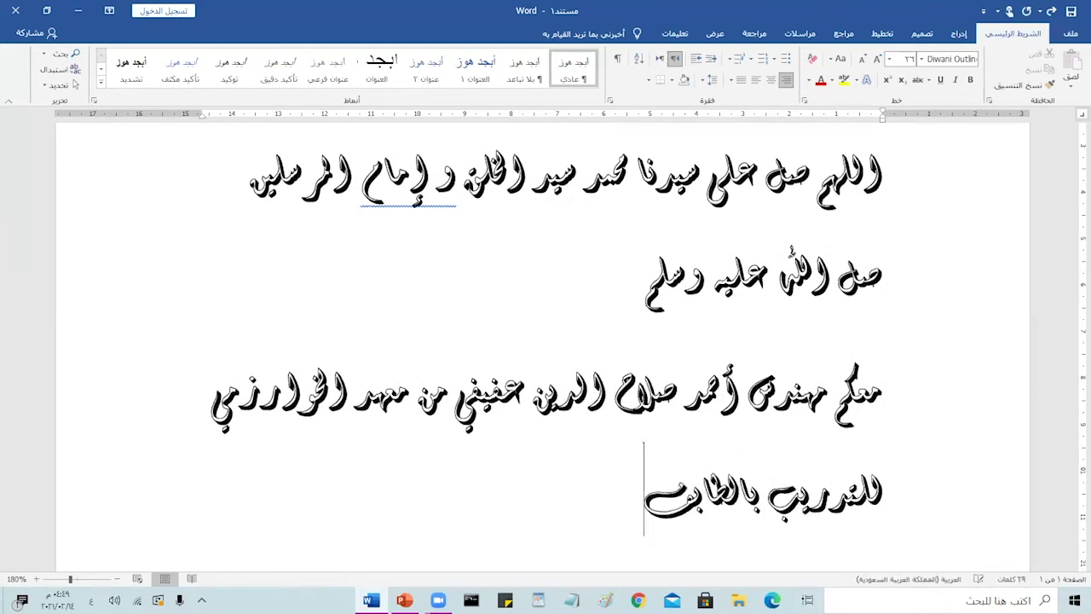
key("BackSpace")
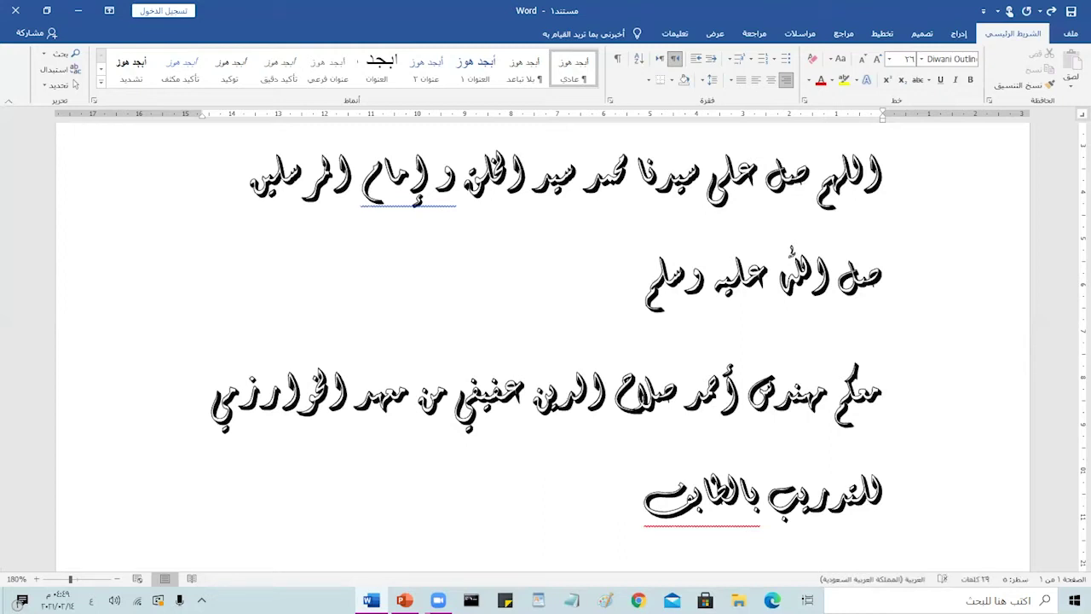
key("BackSpace")
type("ي")
key("BackSpace")
type("ب")
Step: Add an empty line below the credit text and review the document
key("Return")
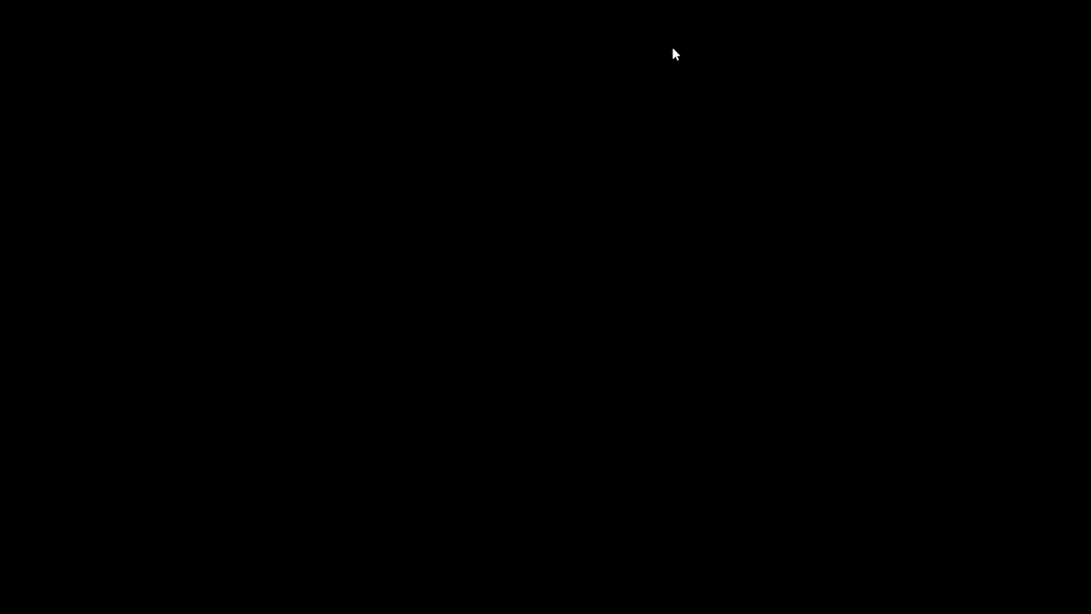
scroll(776, 239, "up", 2)
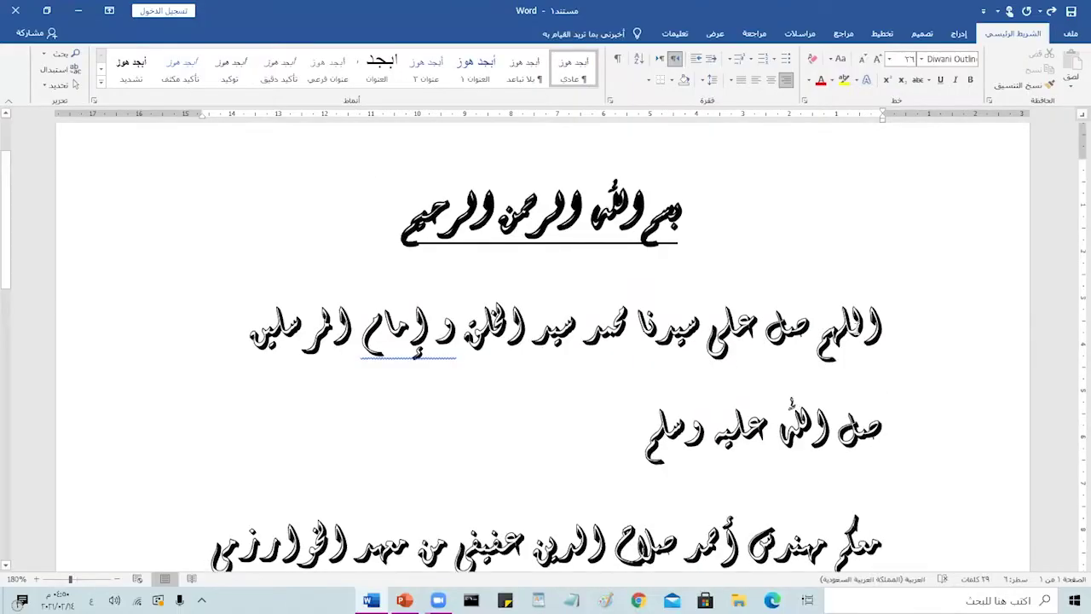
scroll(857, 321, "down", 2)
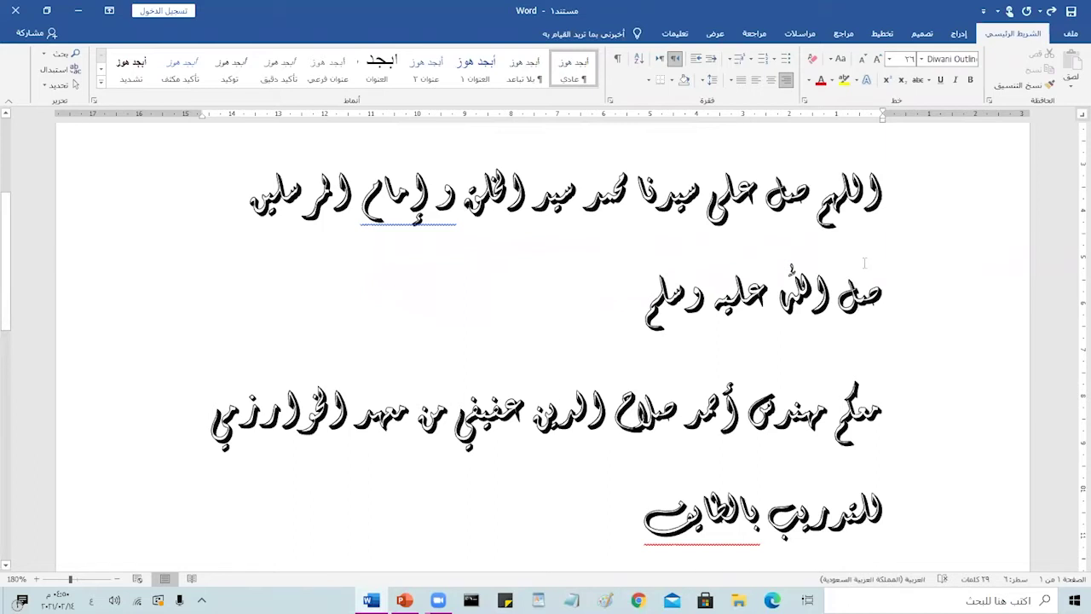
mouse_move(884, 186)
left_mouse_down()
mouse_move(651, 296)
mouse_move(644, 312)
left_mouse_up()
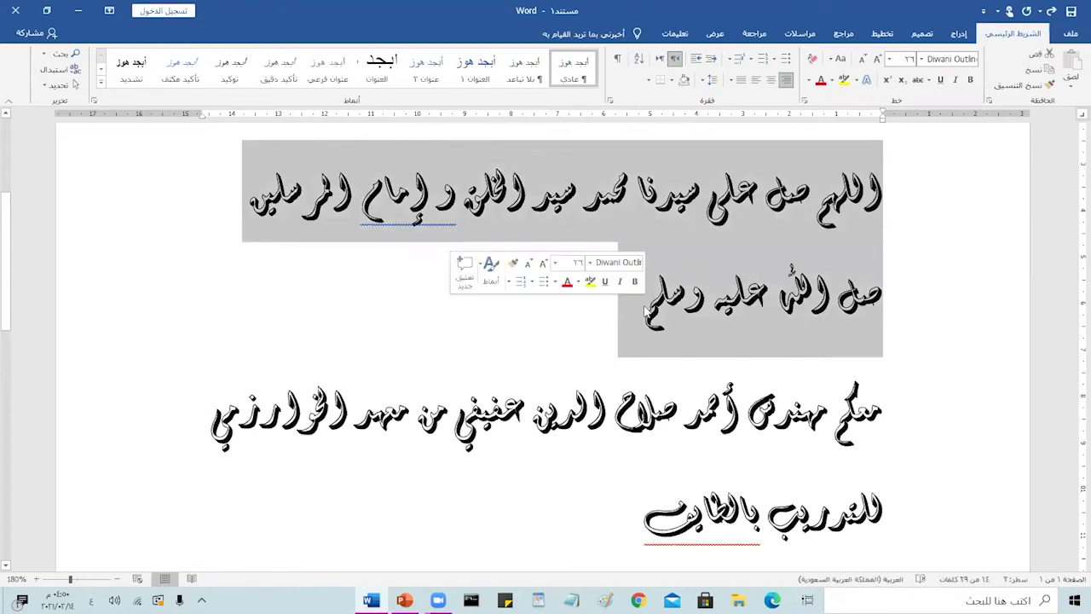
left_click(800, 316)
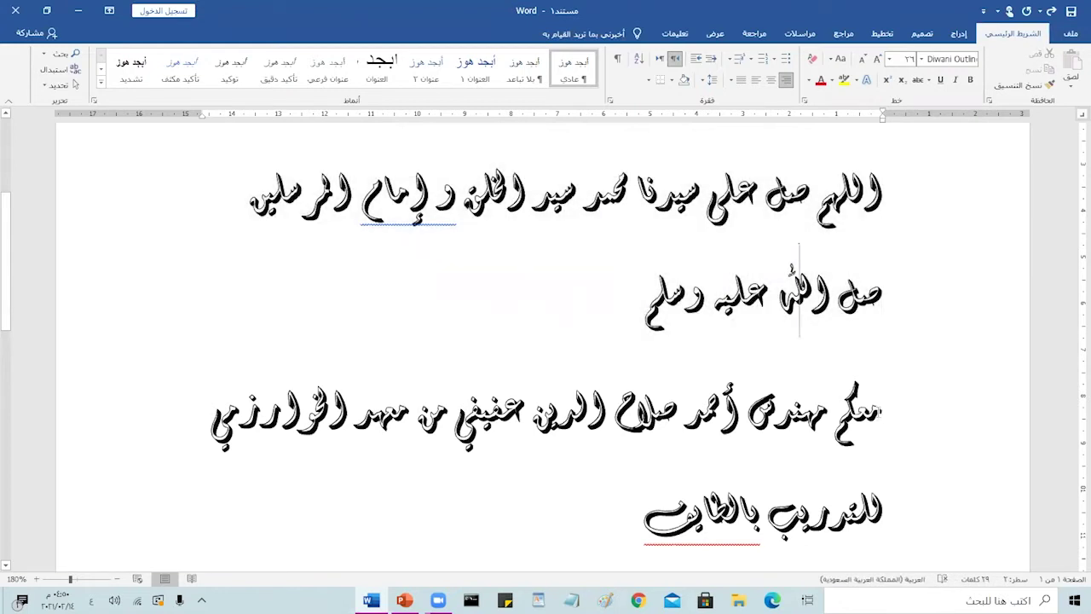
left_click_drag(881, 409, 674, 498)
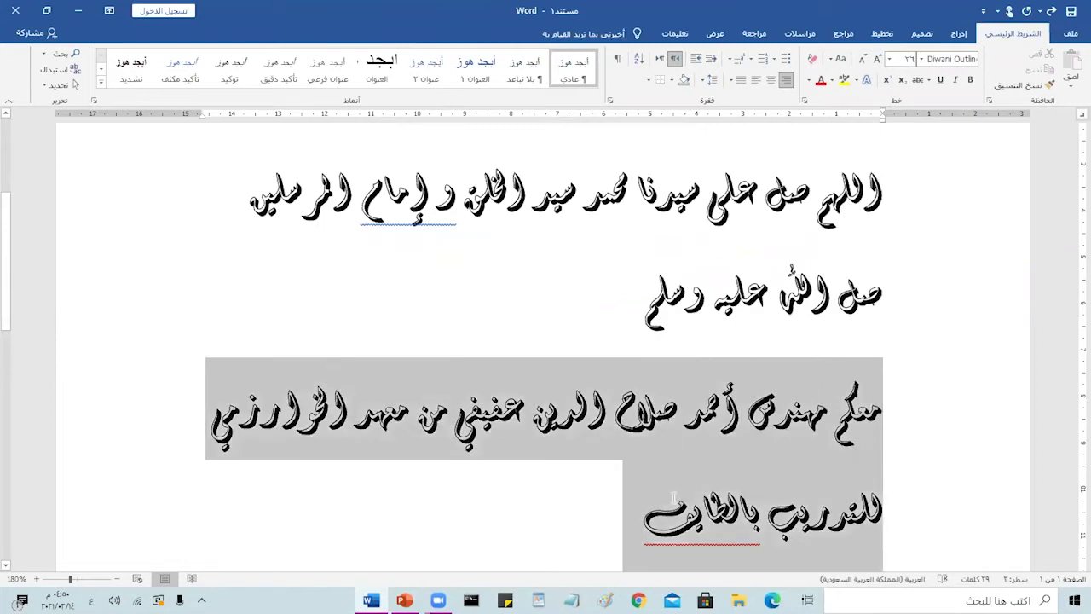
left_click(717, 314)
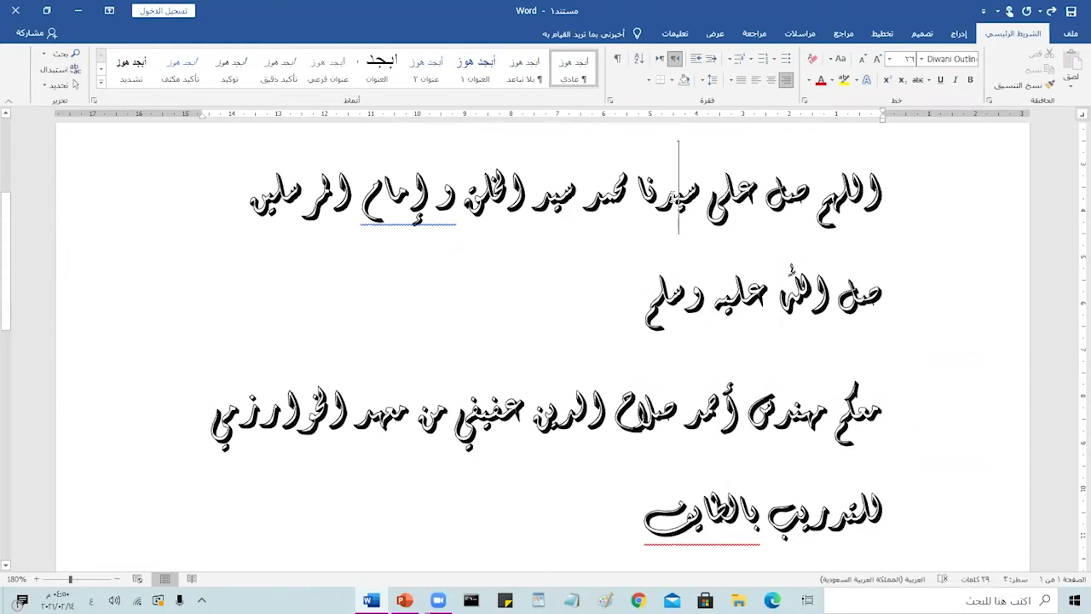
double_click(678, 197)
left_click(675, 209)
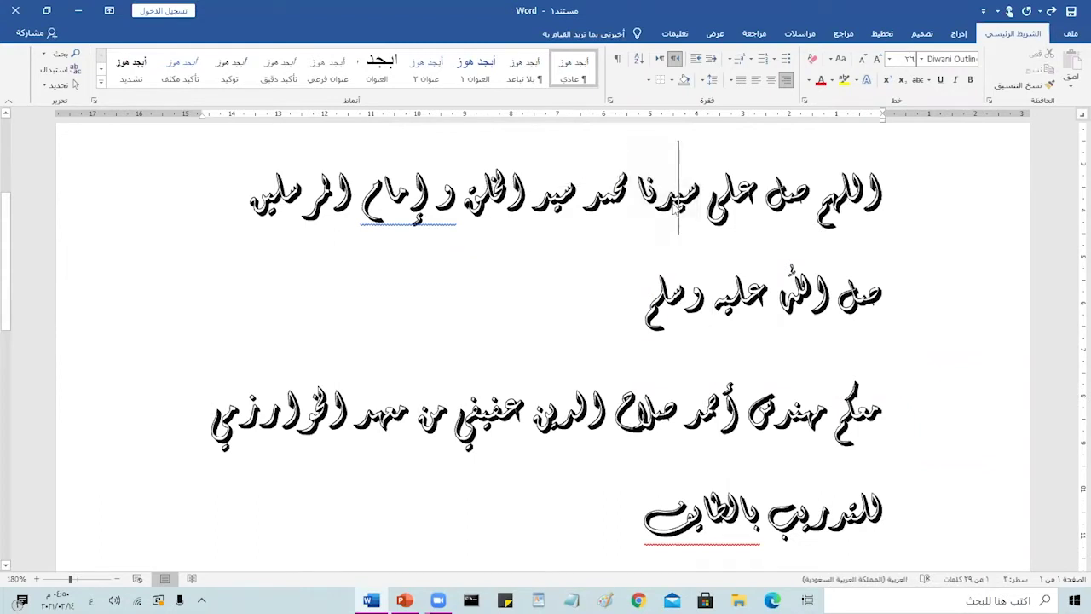
triple_click(673, 212)
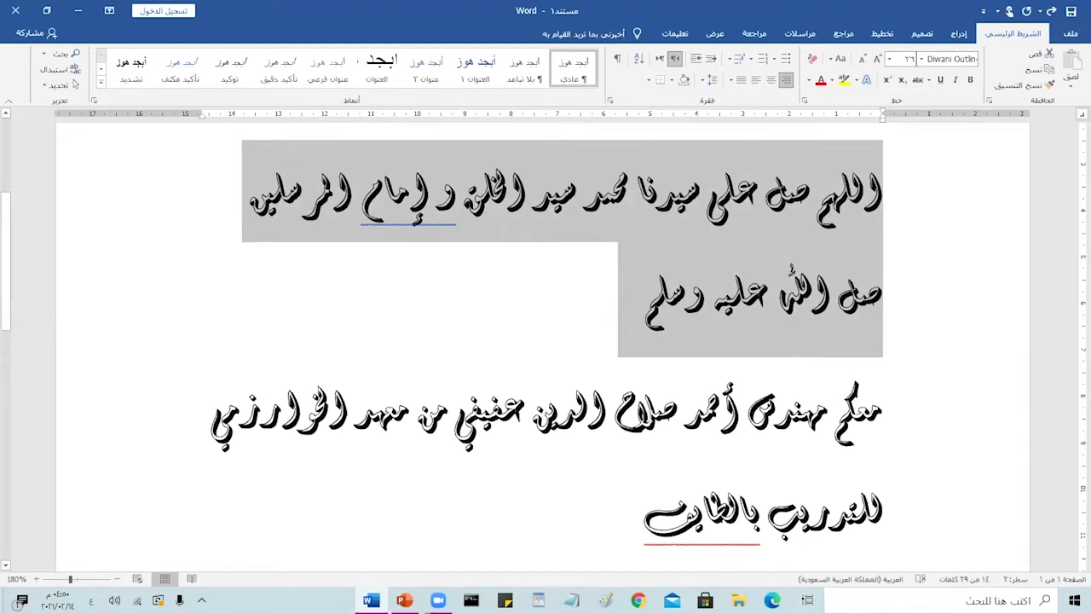
left_click(648, 409)
double_click(648, 409)
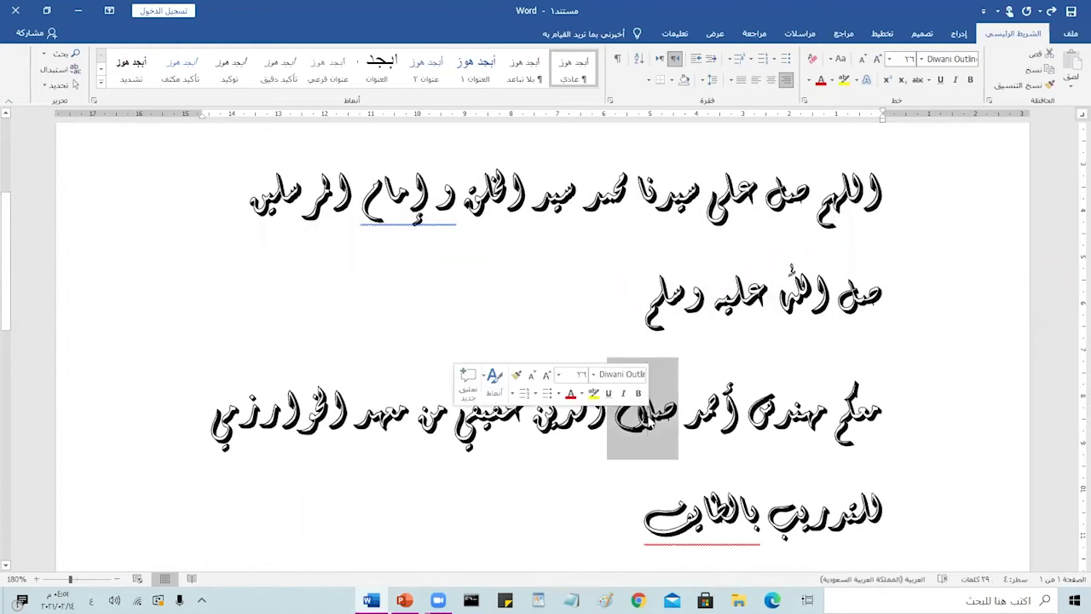
triple_click(648, 418)
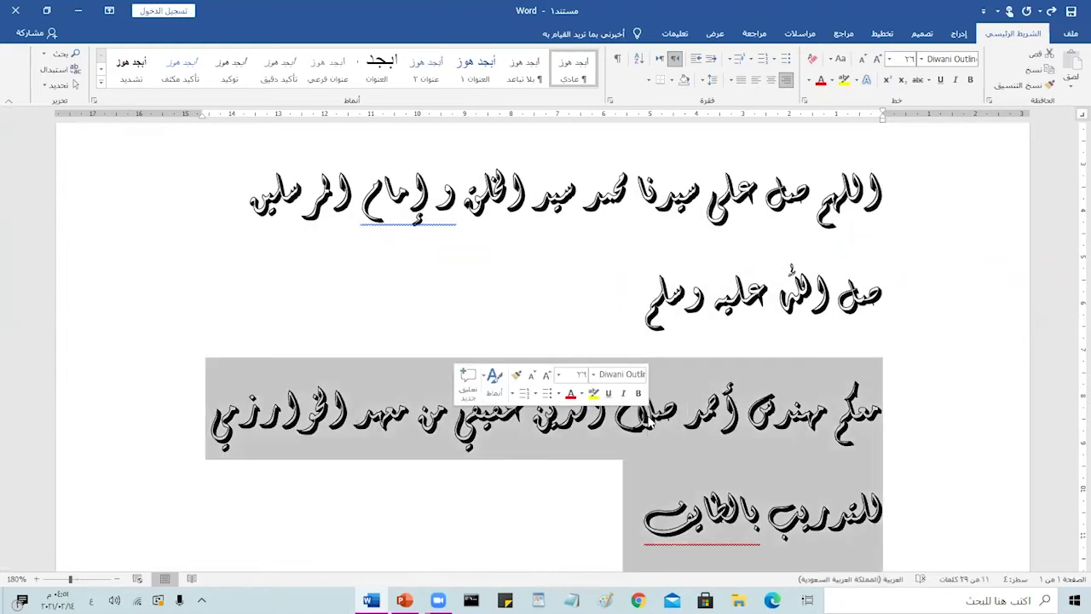
scroll(746, 380, "up", 3)
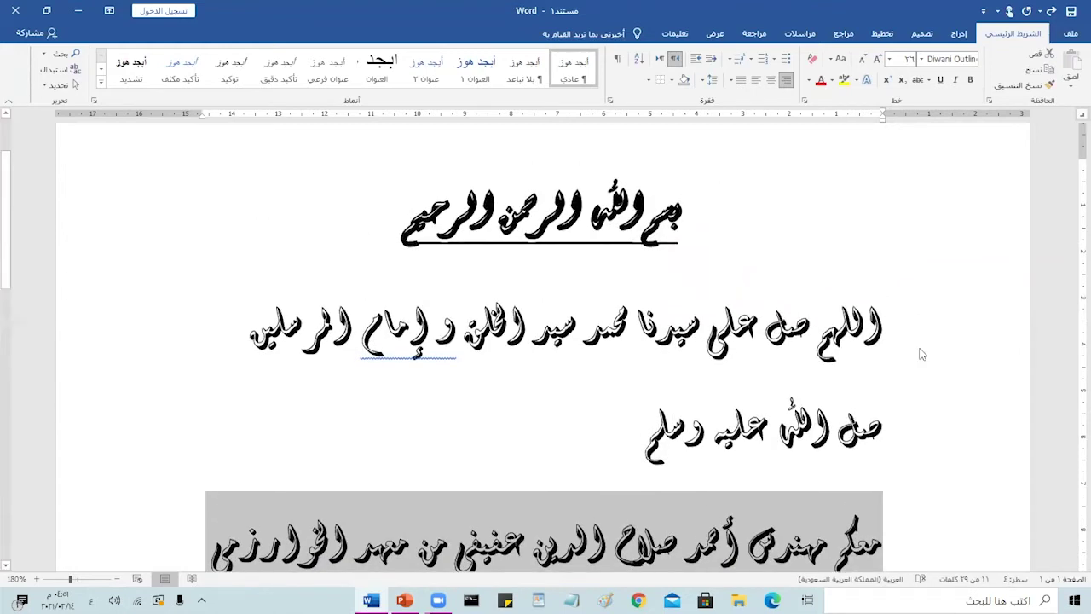
Step: Select the entire document and change all its text to Times New Roman
left_click(56, 85)
left_click(158, 107)
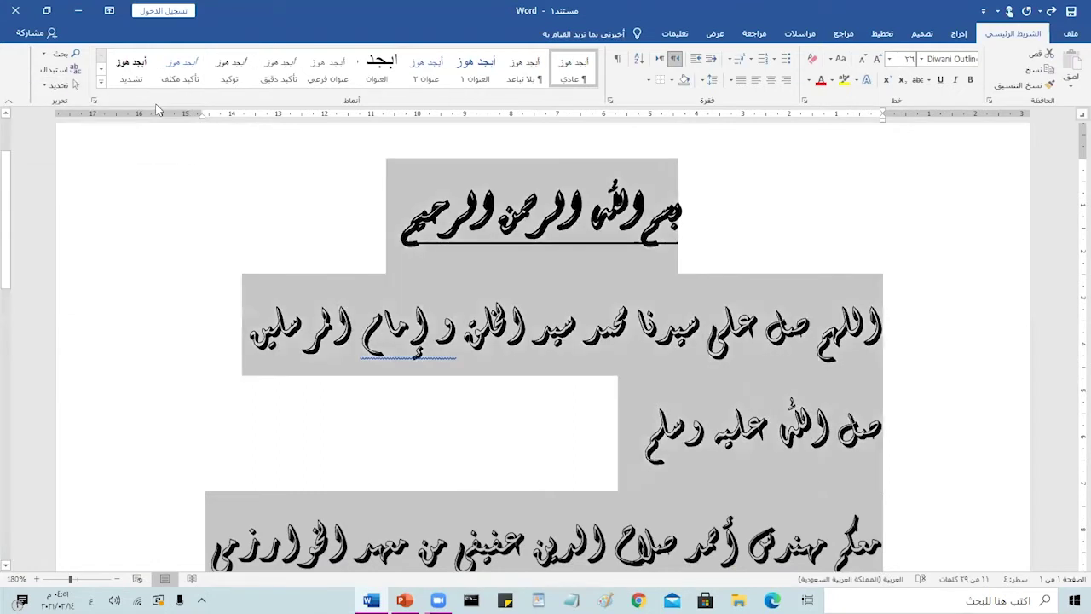
left_click(921, 60)
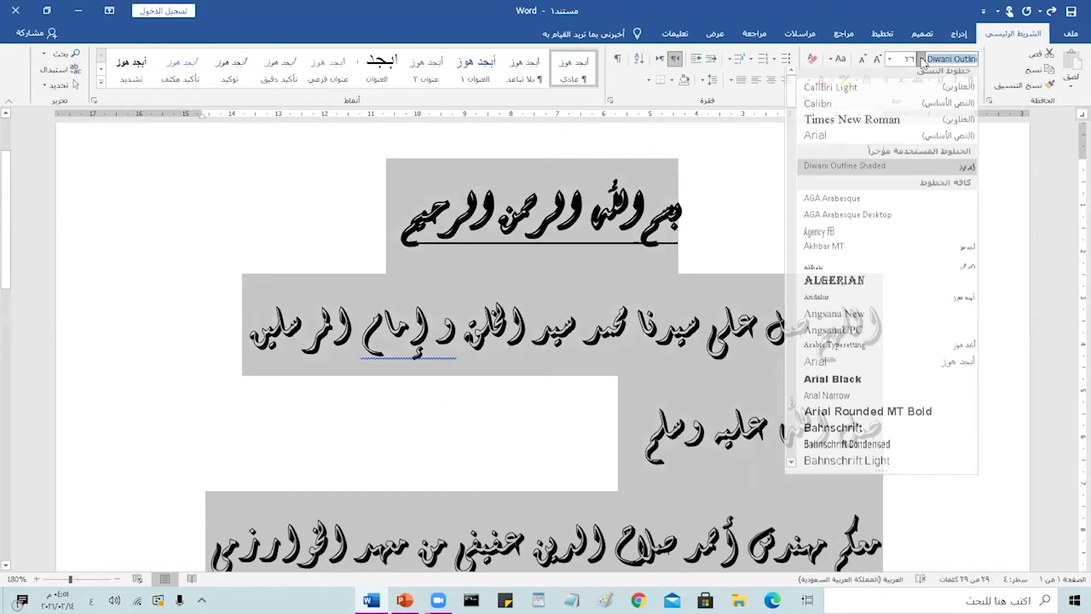
left_click(934, 129)
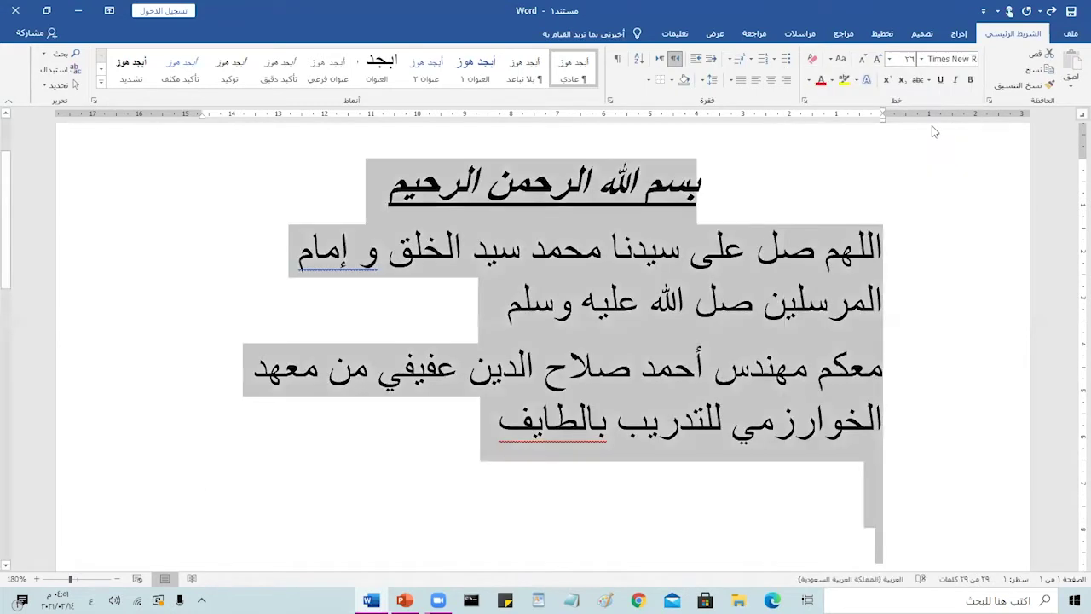
left_click(858, 445)
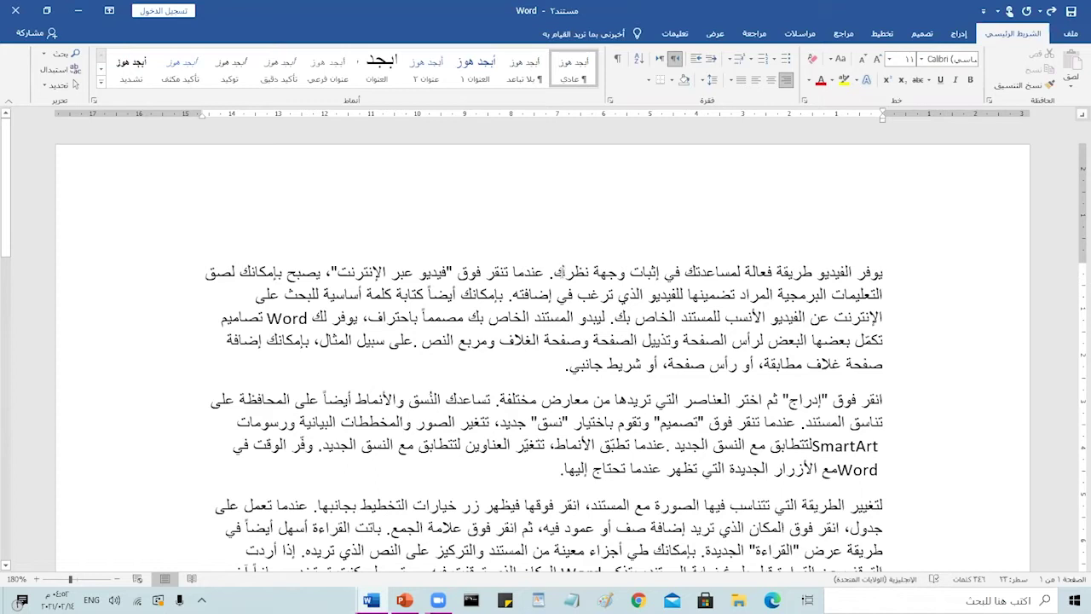
Step: Select the first Arabic paragraph, try centring it, then align it left
double_click(571, 273)
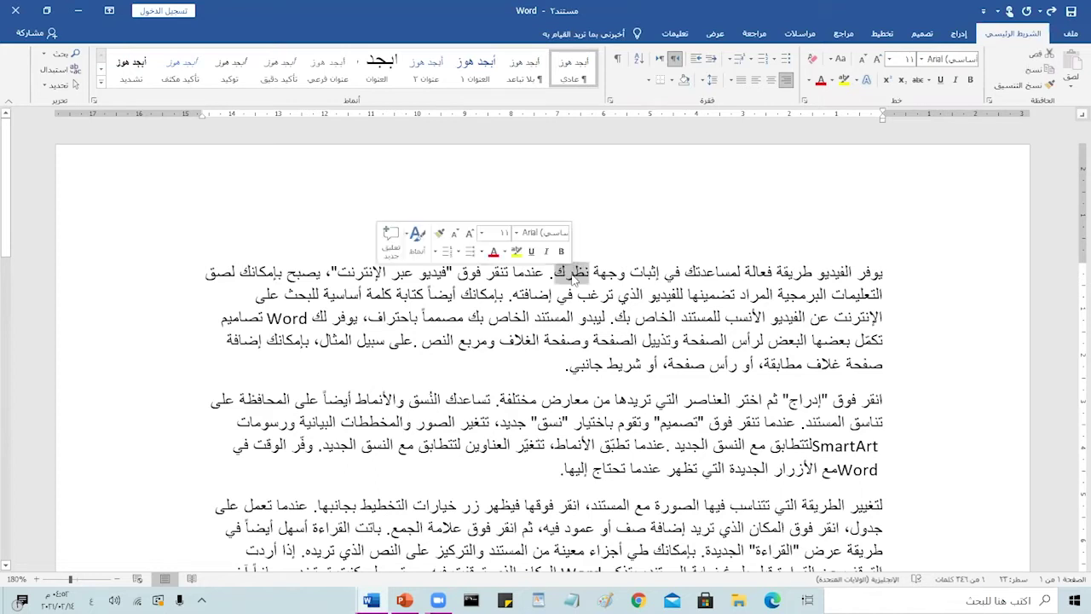
triple_click(573, 279)
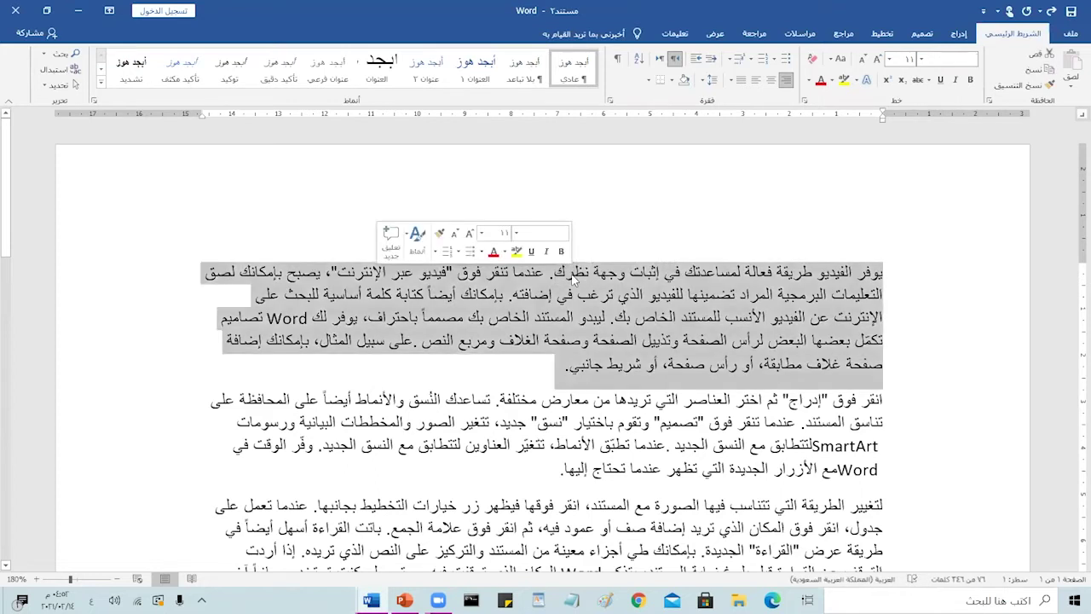
left_click(691, 320)
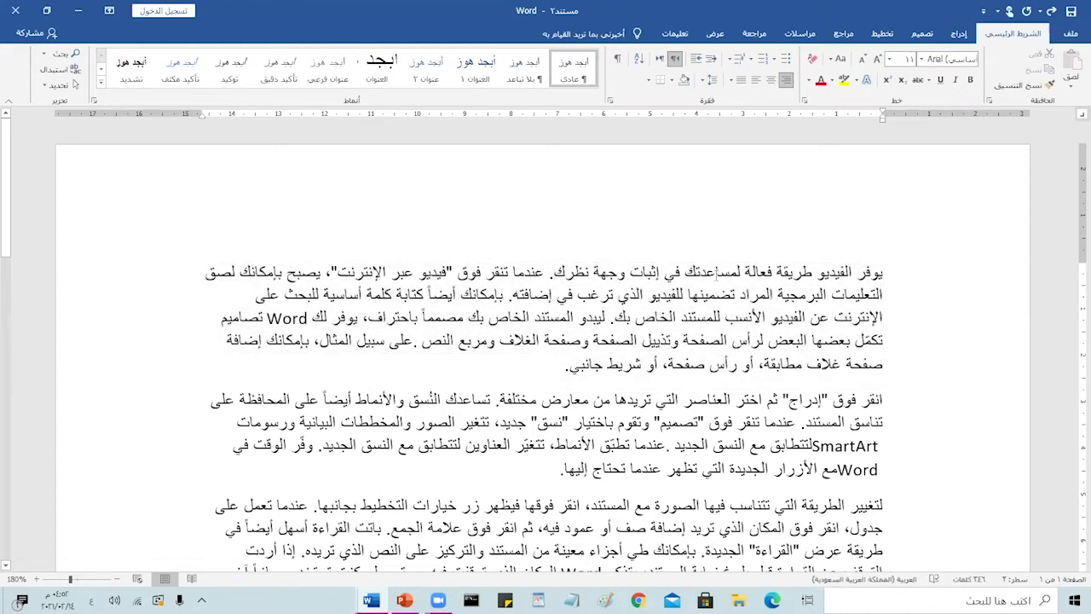
triple_click(718, 281)
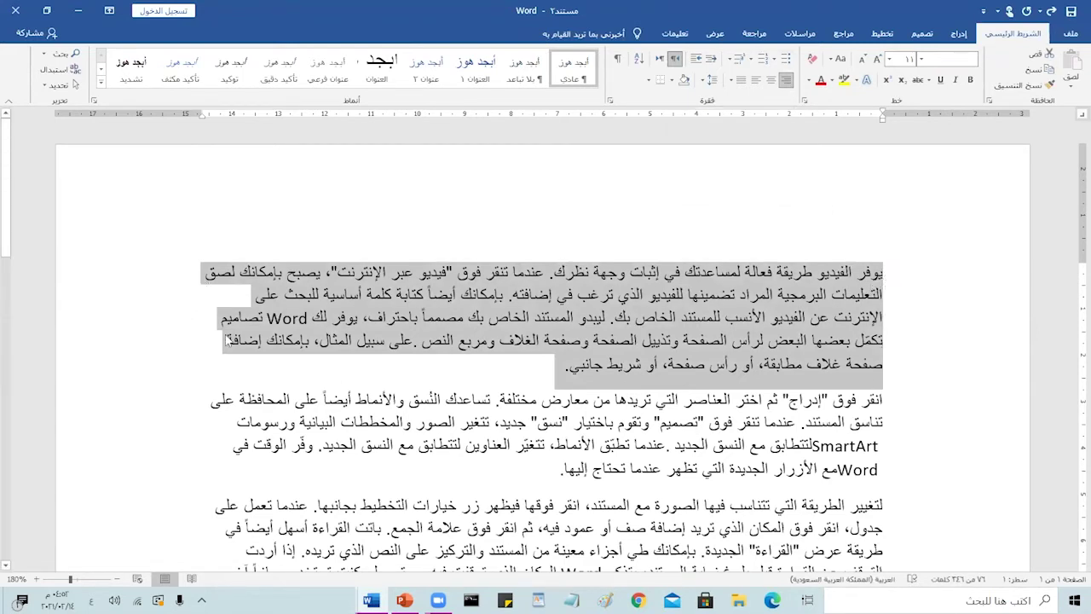
left_click(772, 82)
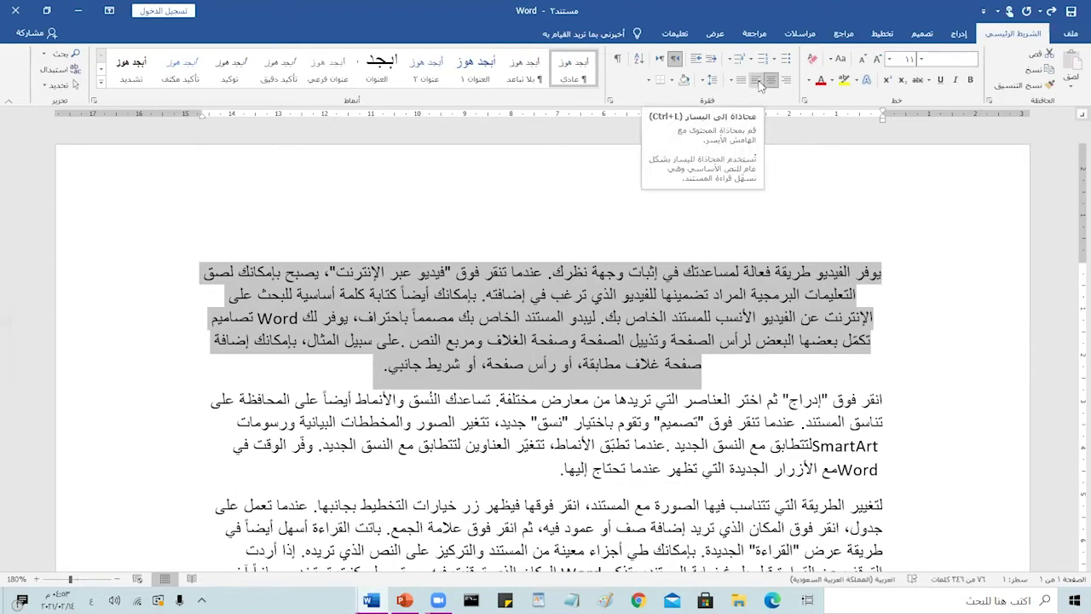
left_click(757, 82)
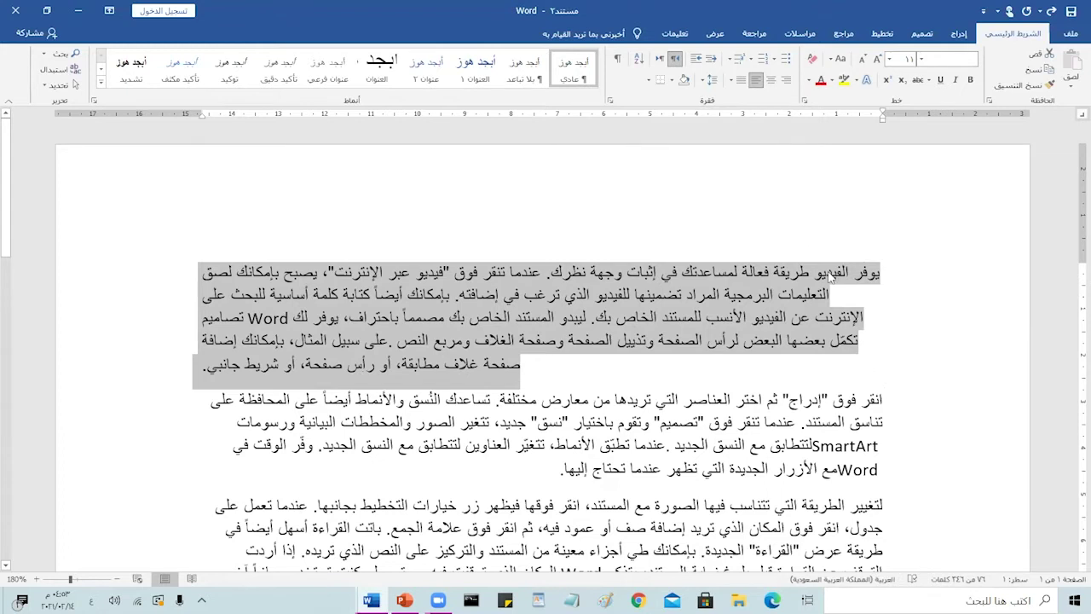
Step: Apply Justify alignment and 16-point font size to the first Arabic paragraph
left_click(738, 81)
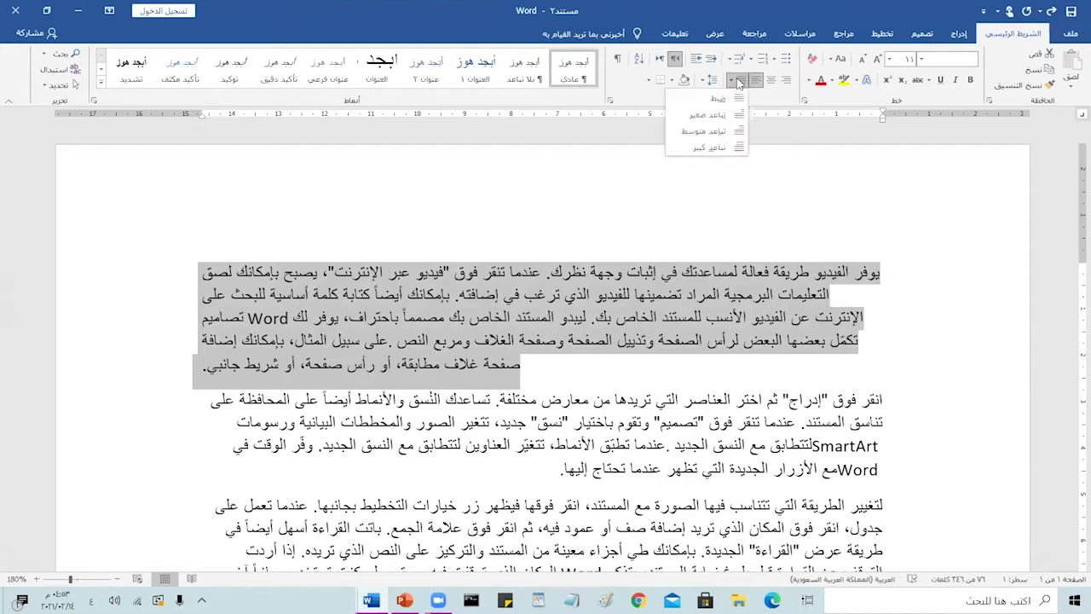
left_click(730, 99)
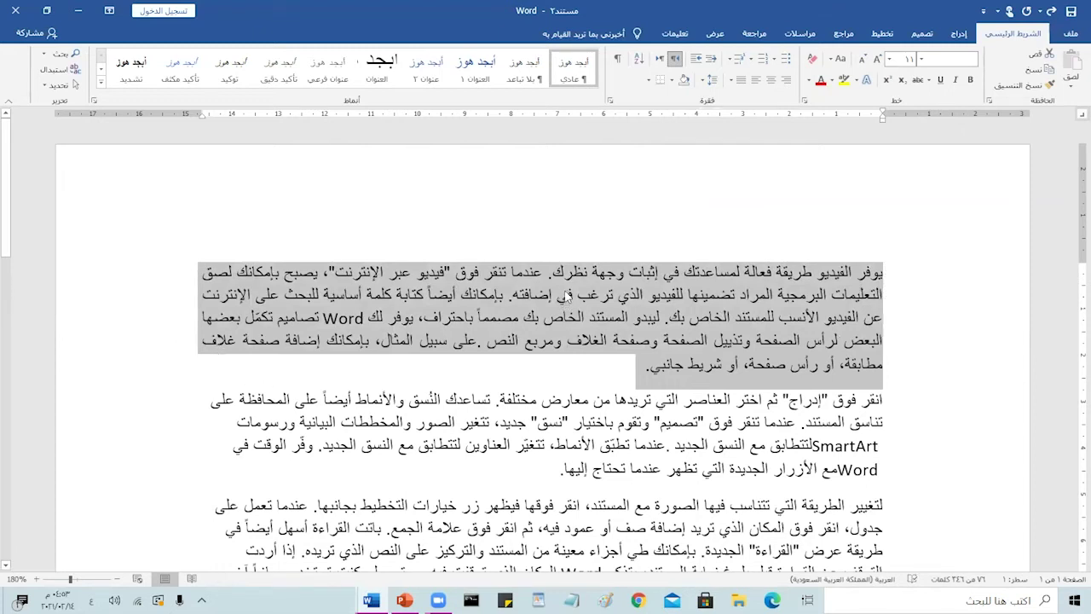
left_click(889, 59)
left_click(909, 149)
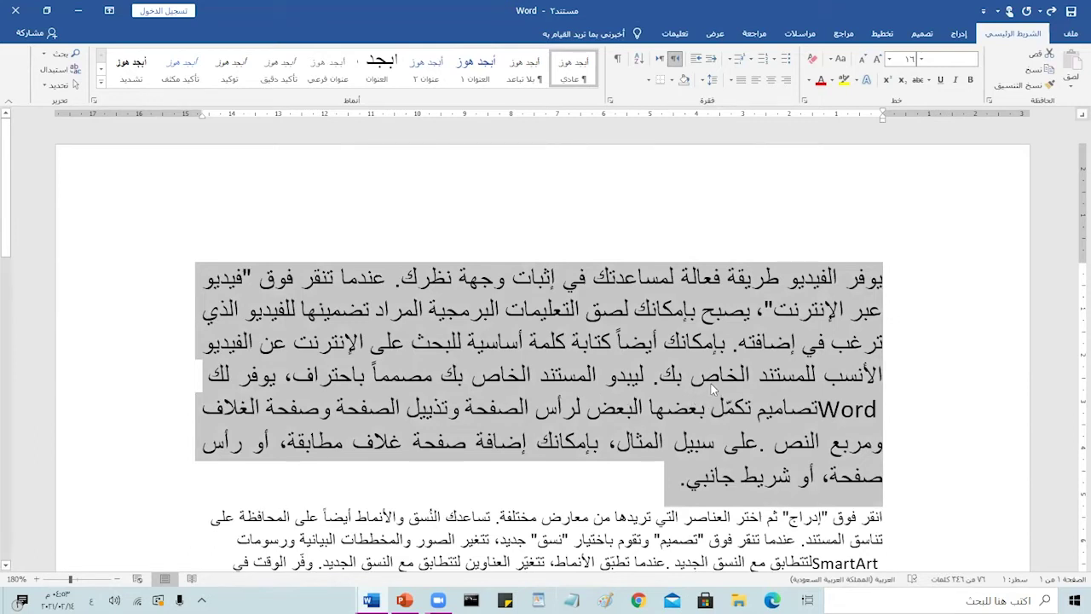
left_click(820, 283)
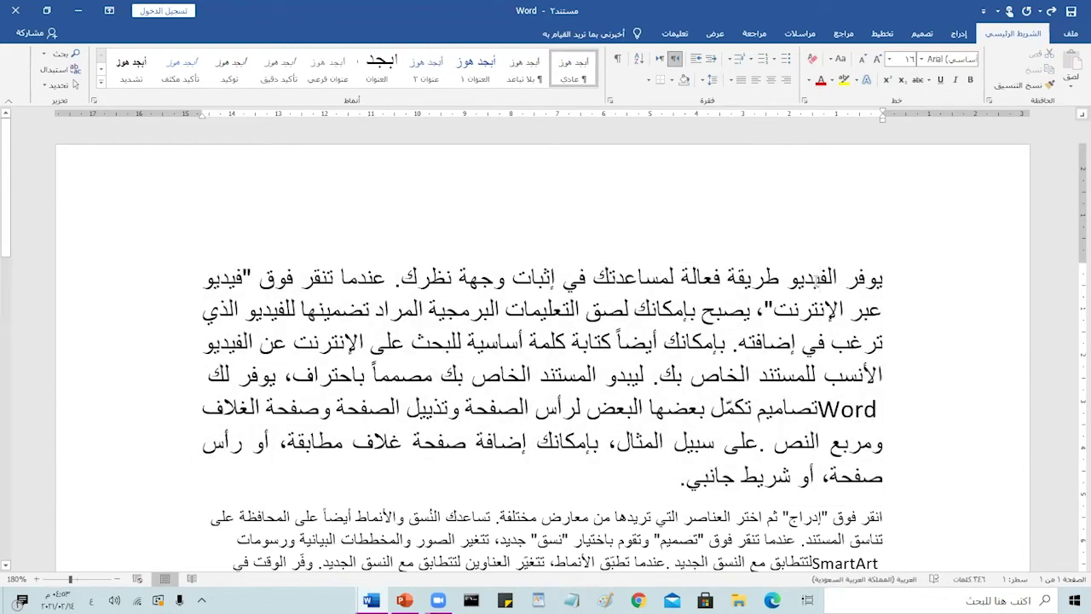
Step: Colour the word الفيديو red
double_click(814, 277)
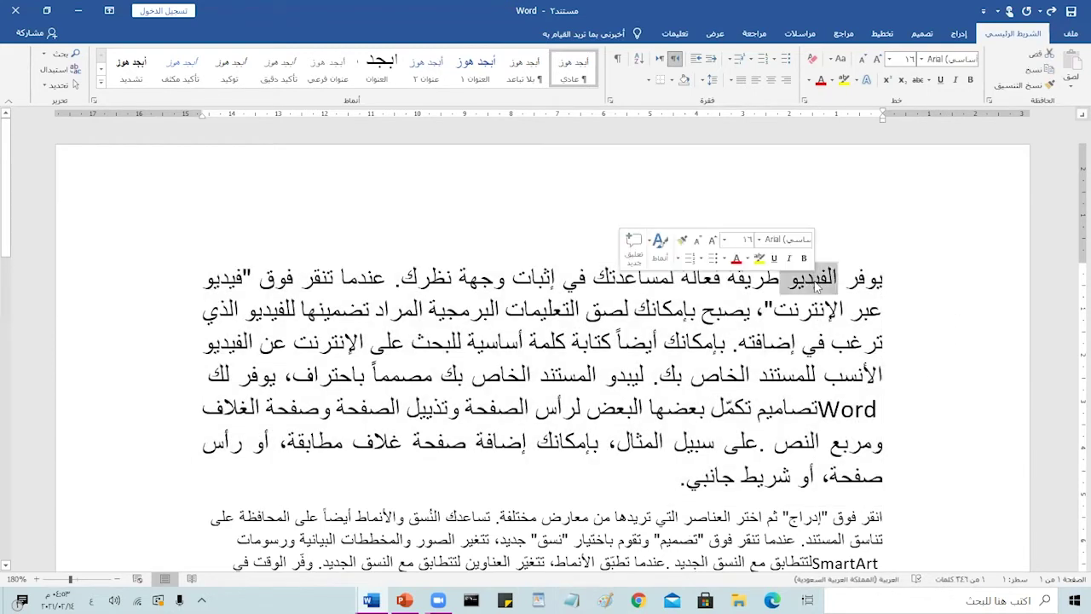
left_click(810, 81)
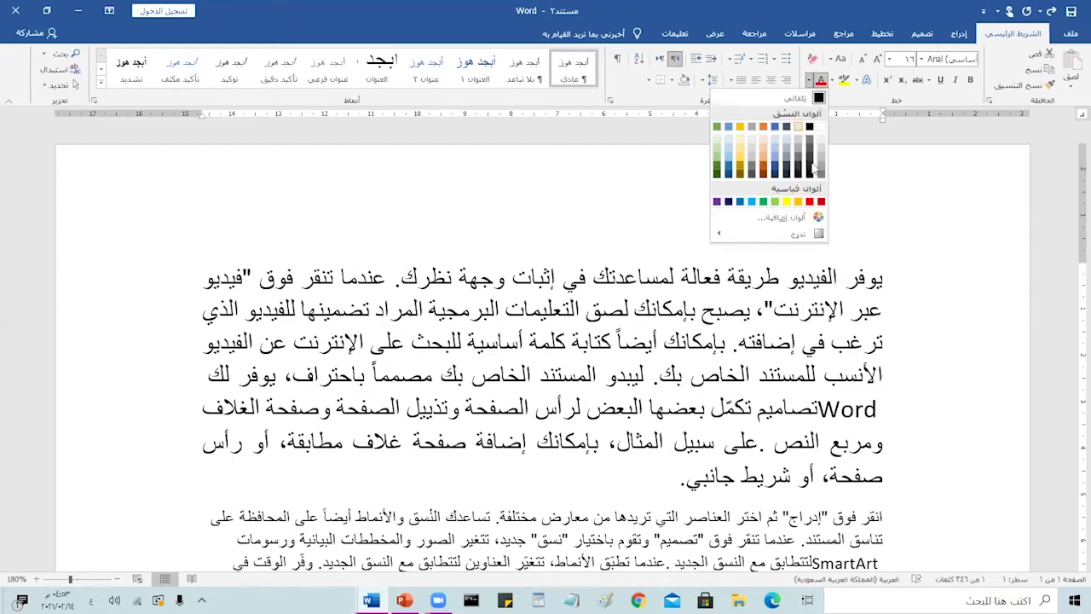
left_click(809, 201)
left_click(805, 286)
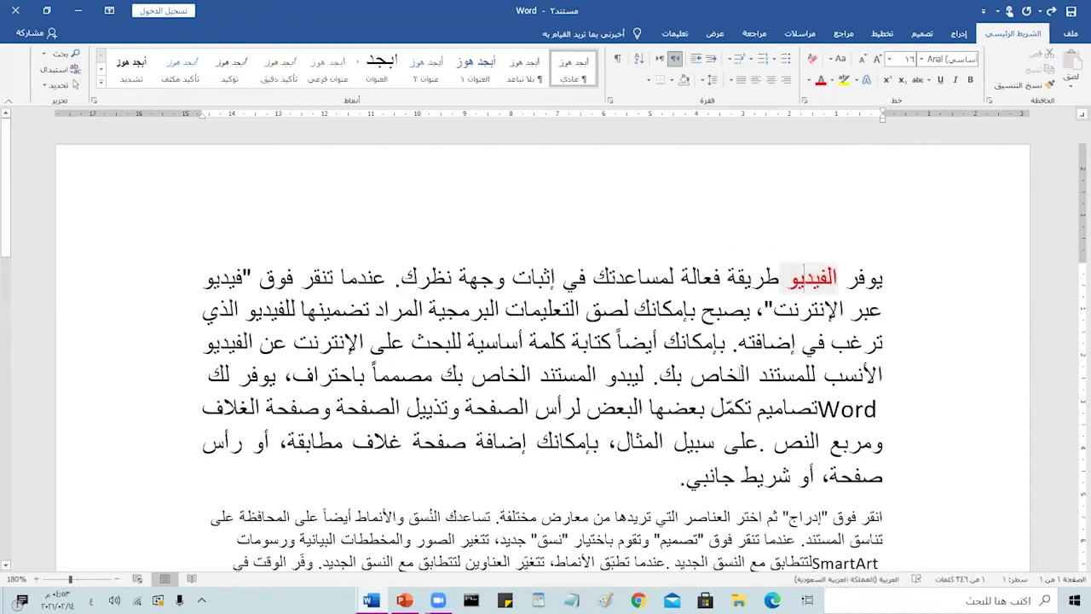
Step: Colour the phrase البعض لرأس الصفحة red as well
left_click_drag(645, 407, 490, 421)
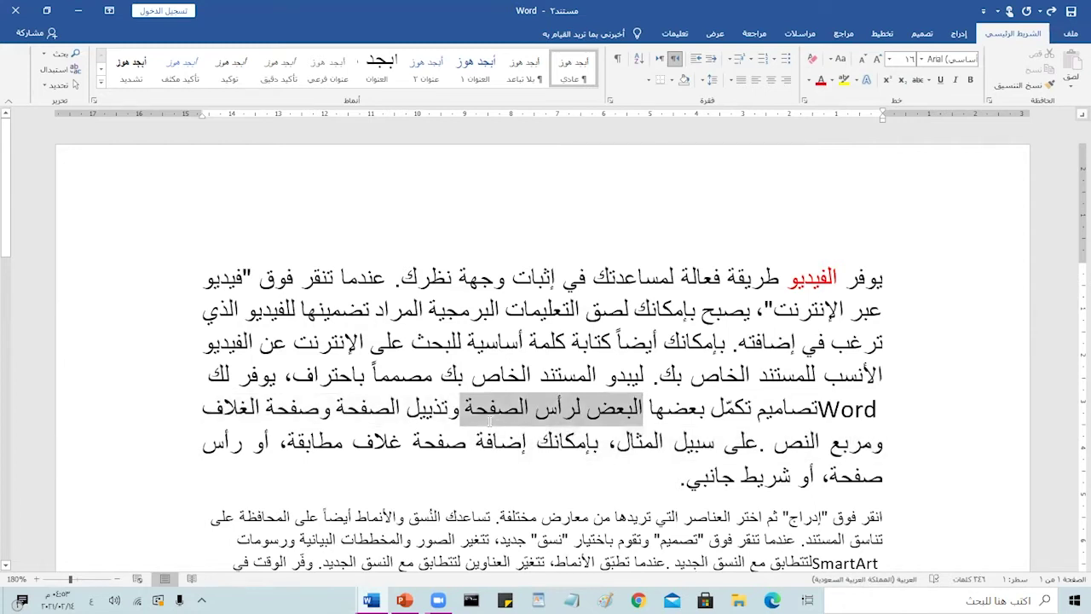
left_click(821, 83)
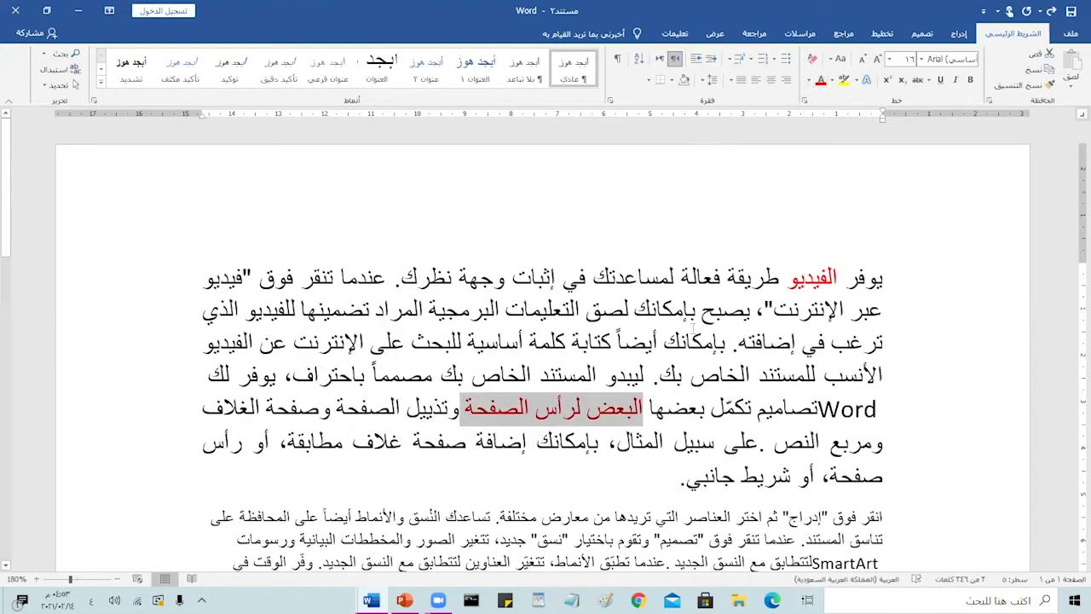
left_click(689, 341)
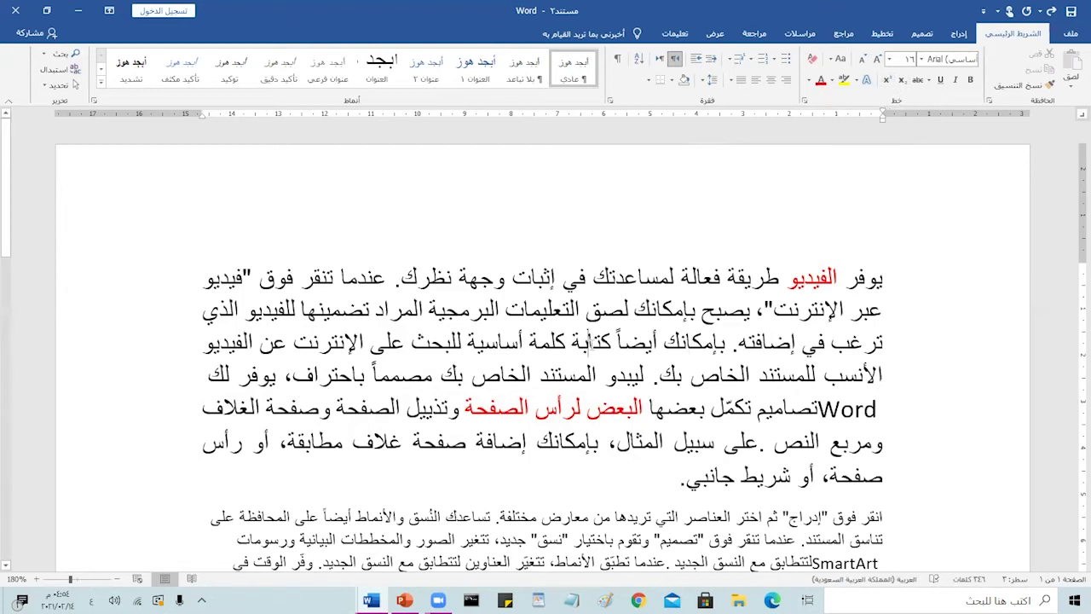
Step: Raise كتابة to superscript and lower أيضاً to subscript, reapplying subscript with Ctrl+=
double_click(594, 344)
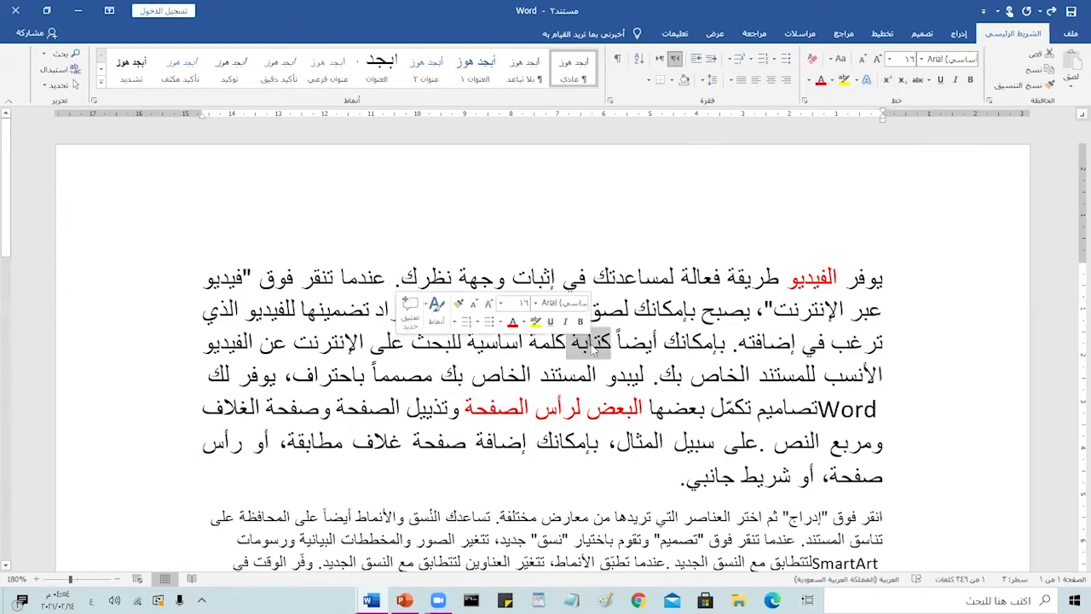
left_click(889, 83)
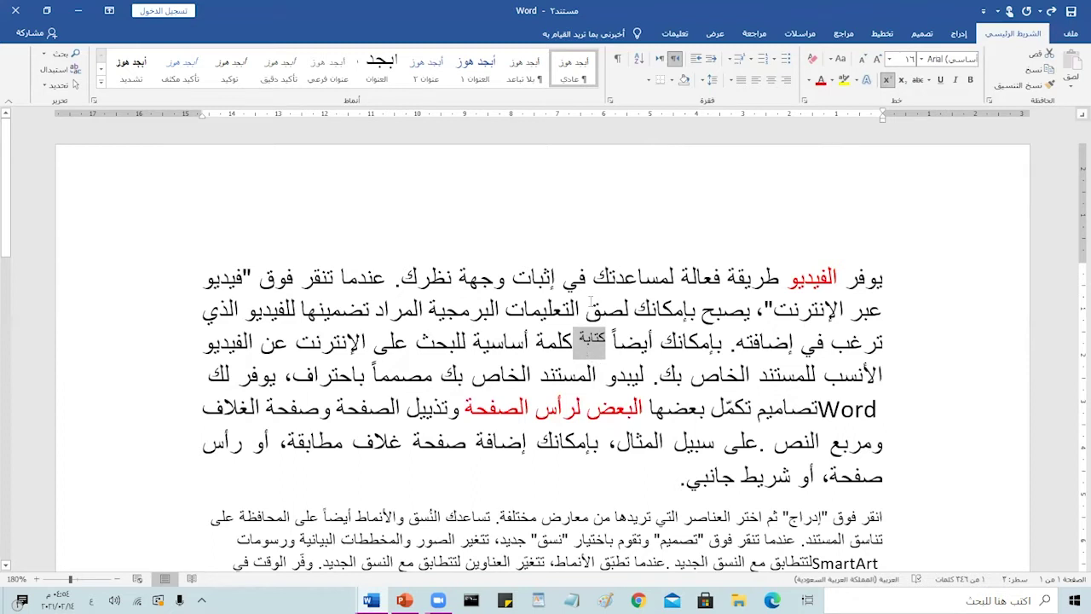
double_click(631, 345)
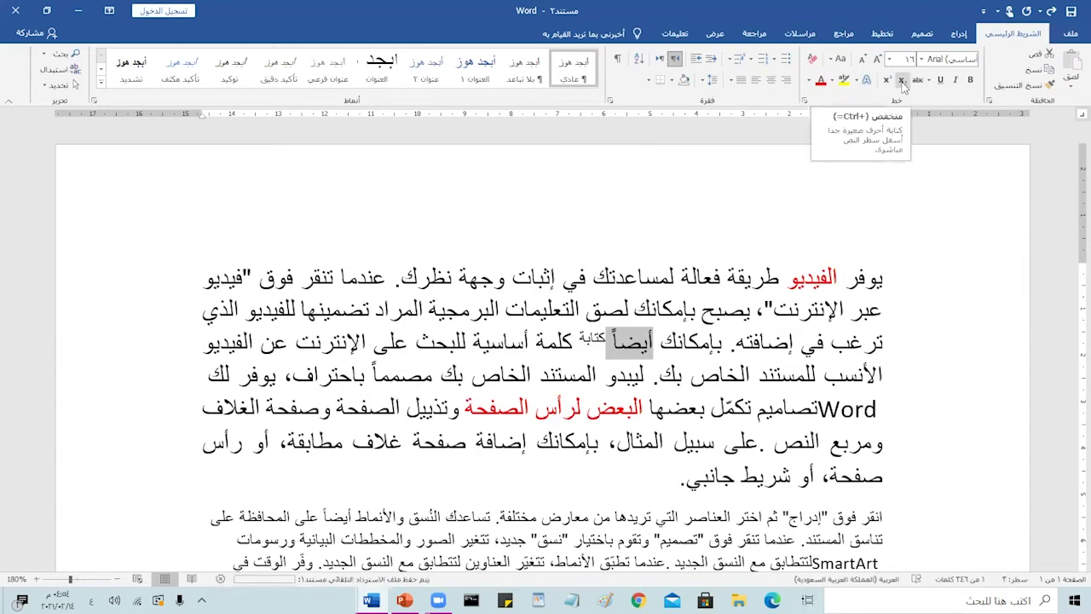
left_click(901, 80)
left_click(615, 408)
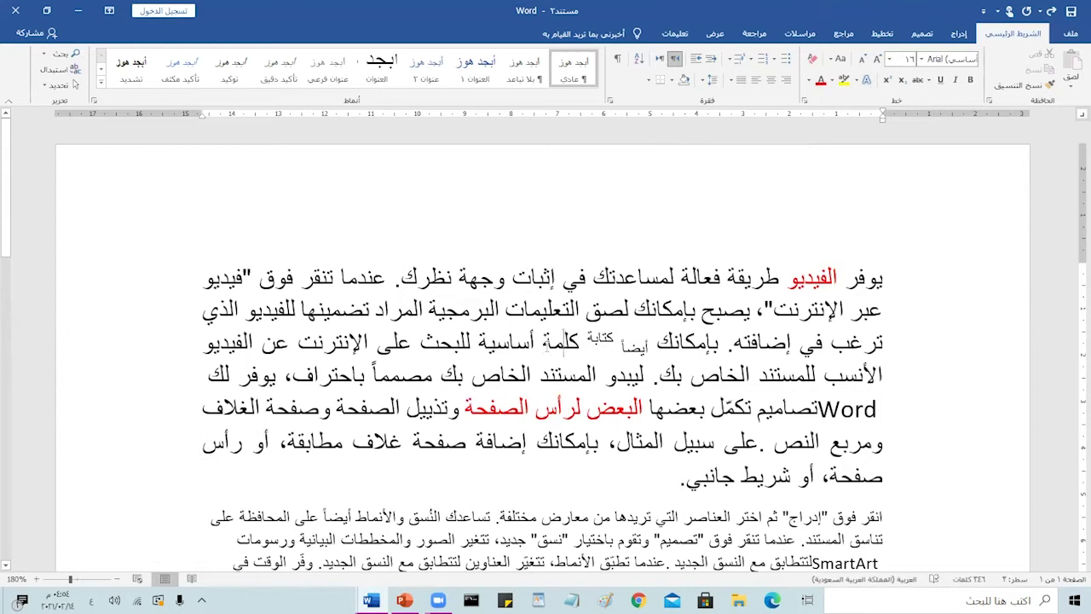
left_click(887, 79)
key("ctrl+equal")
Step: Apply the blue outline text effect to عبر الإنترنت
left_click_drag(884, 315, 791, 315)
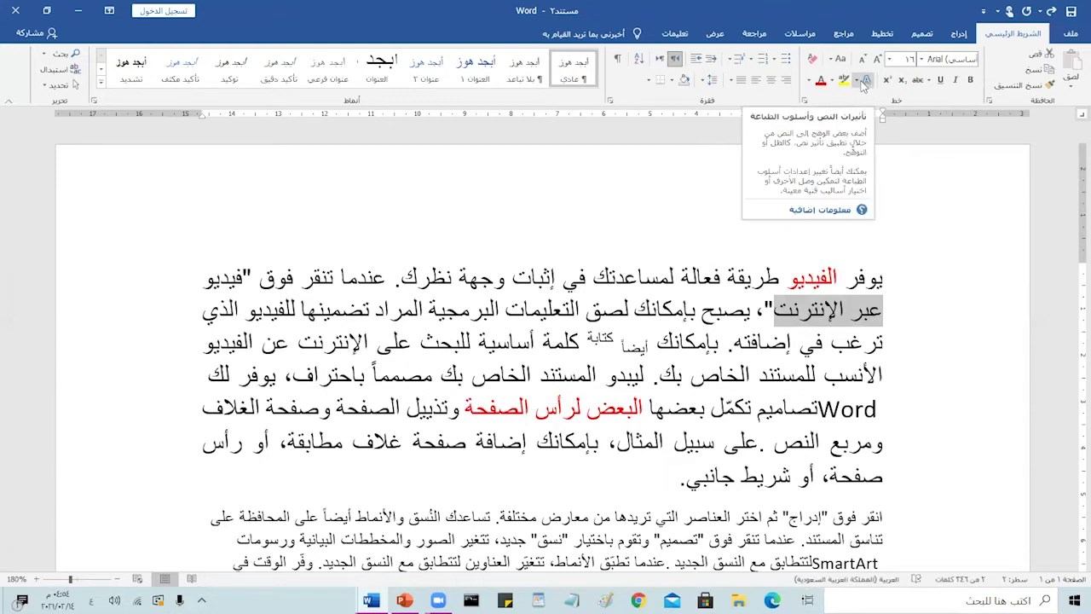
left_click(857, 83)
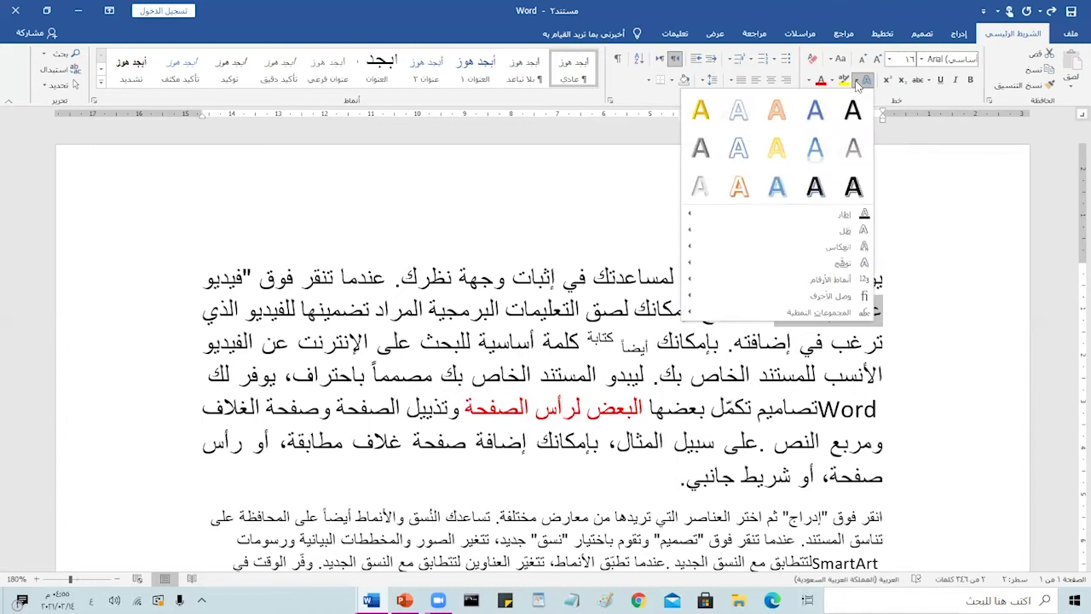
left_click(779, 185)
left_click(784, 345)
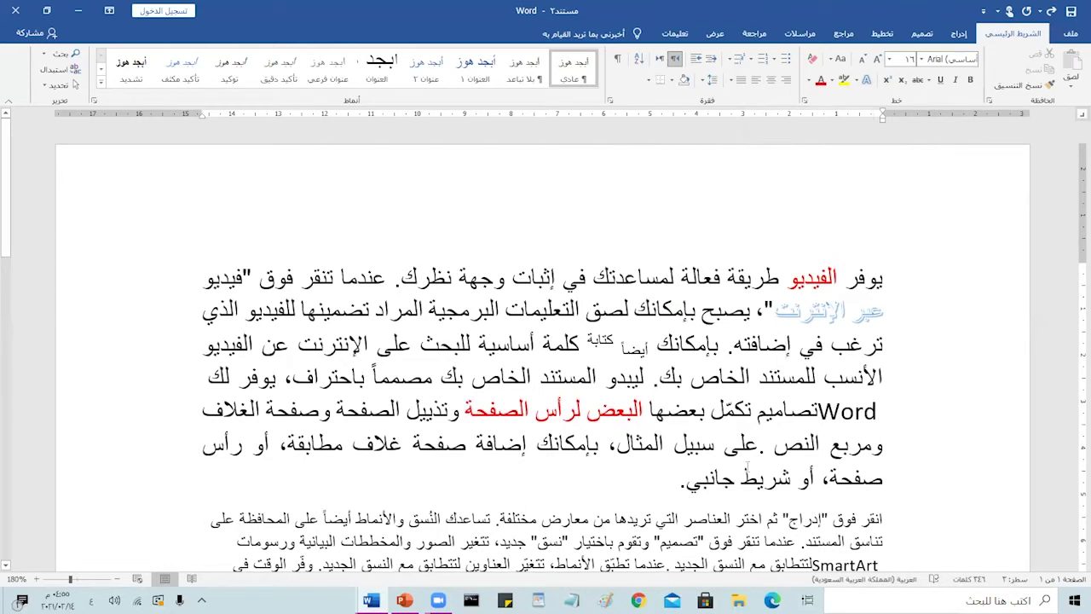
Step: Give شريط جانبي a blue outlined text effect and red font colour
left_click_drag(790, 479, 681, 481)
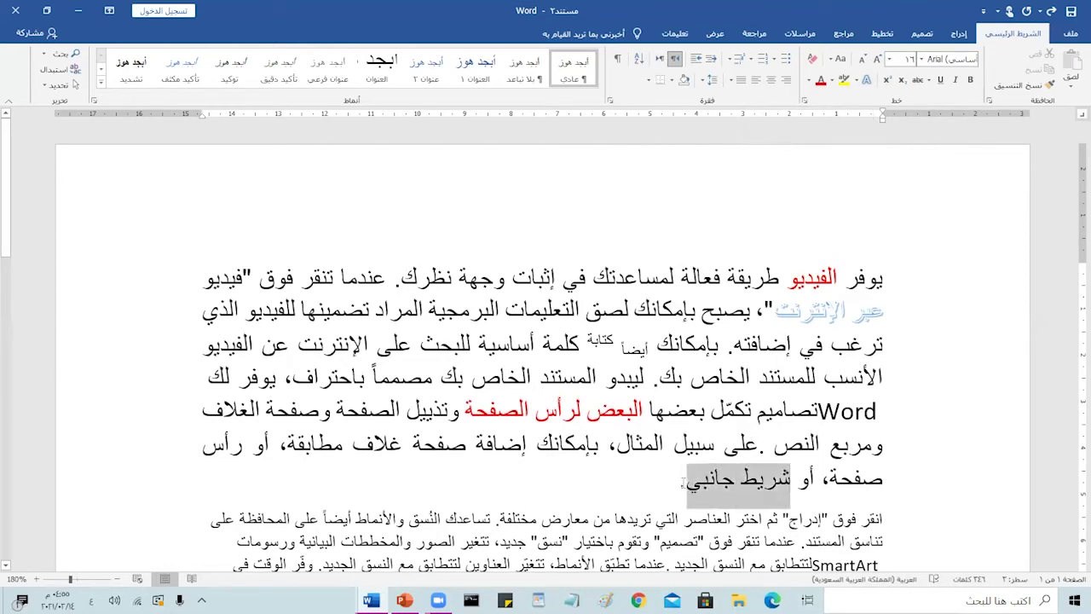
left_click(867, 80)
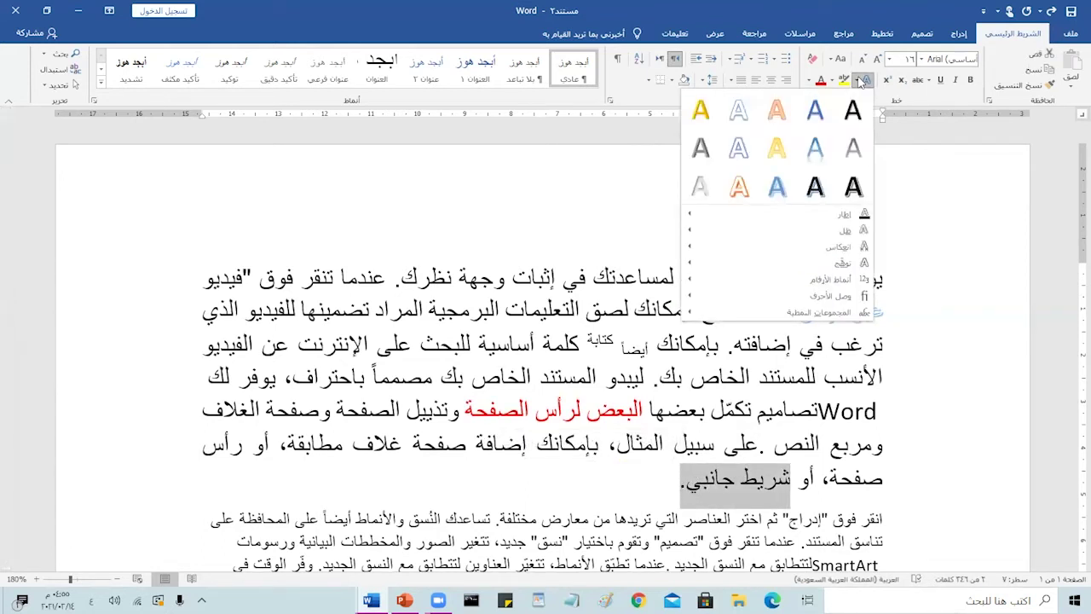
left_click(816, 150)
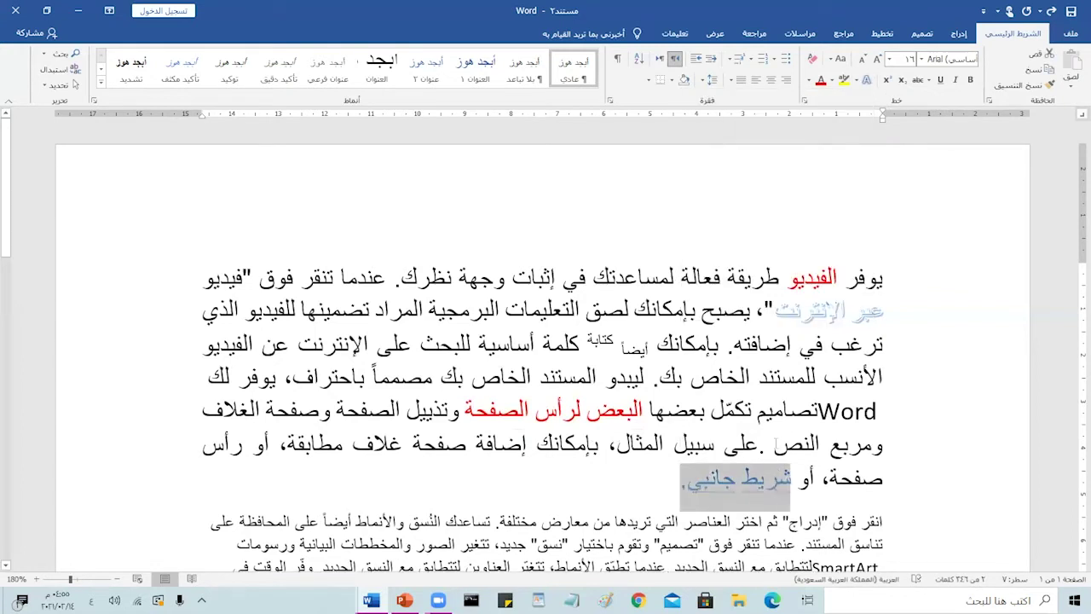
left_click(820, 82)
left_click(805, 449)
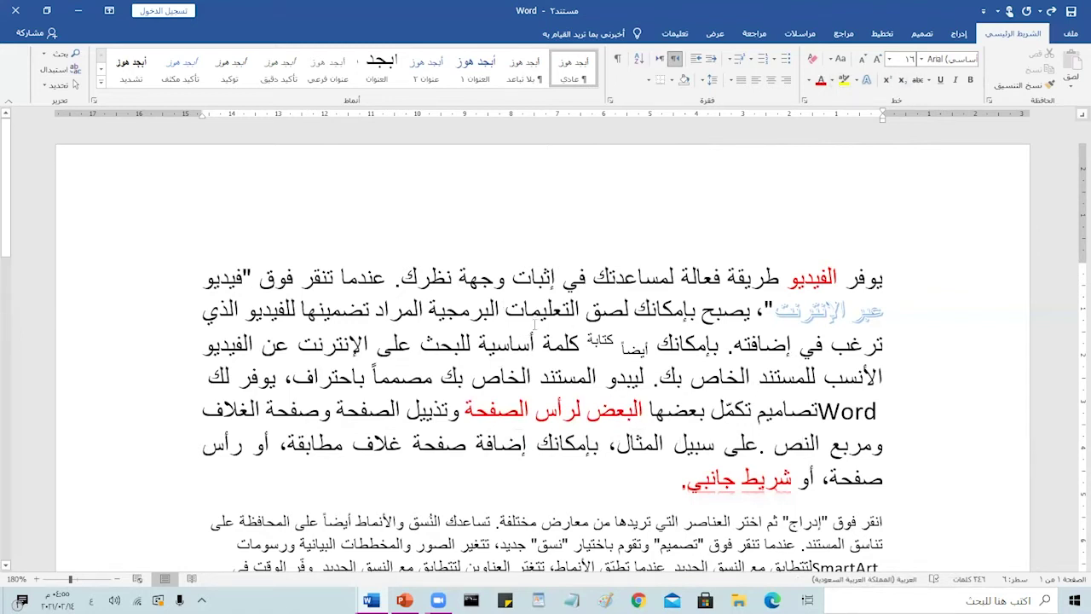
Step: Strike through the word البرمجية, then select the word أساسية
double_click(463, 308)
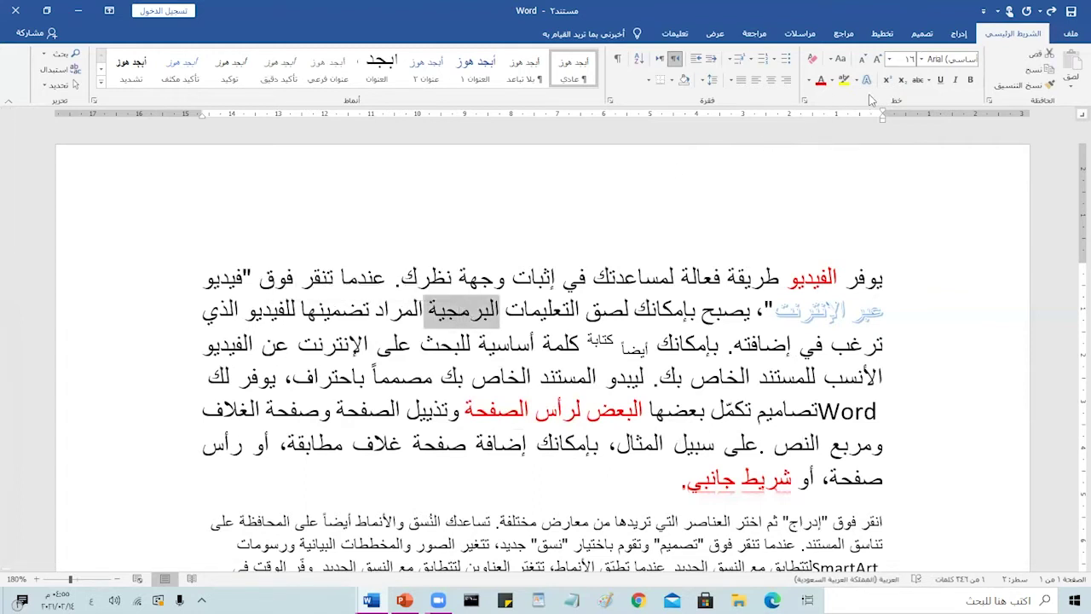
left_click(918, 81)
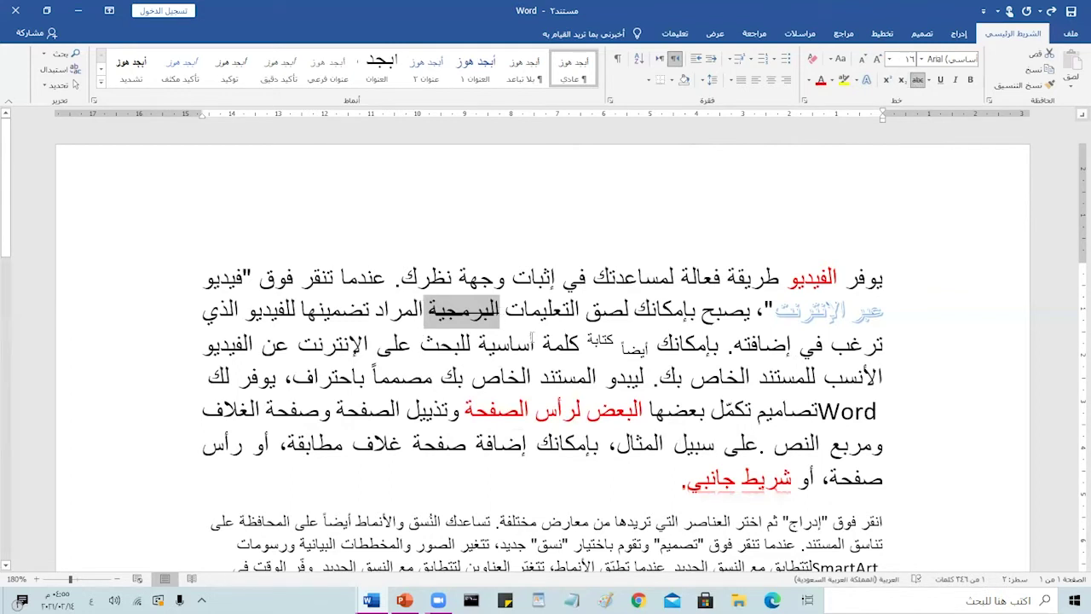
left_click(535, 342)
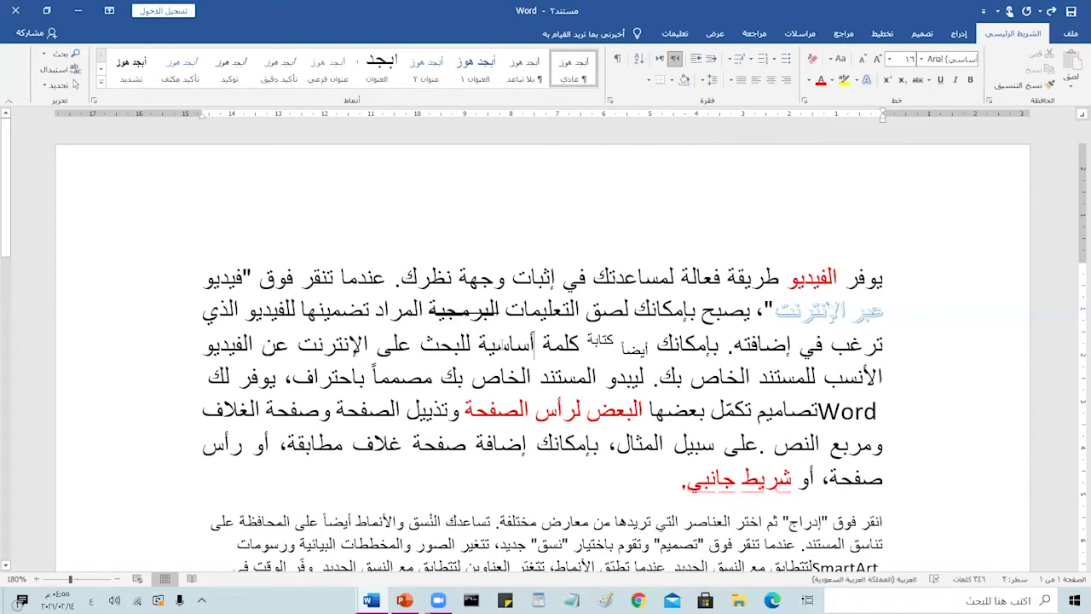
double_click(484, 345)
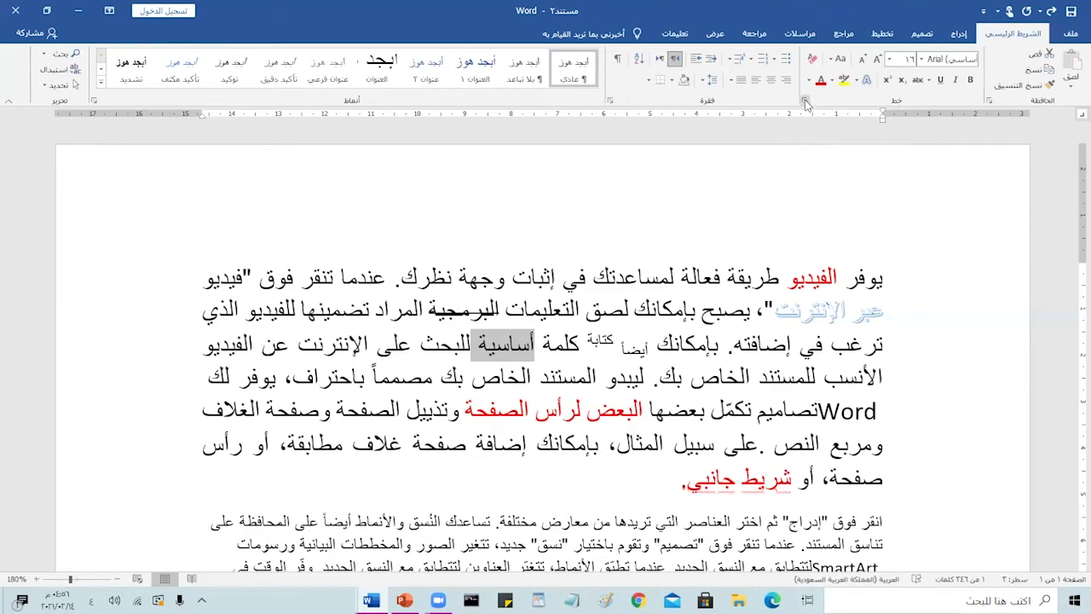
Step: Give أساسية a double strikethrough via the Font dialog, then select البرمجية
left_click(805, 103)
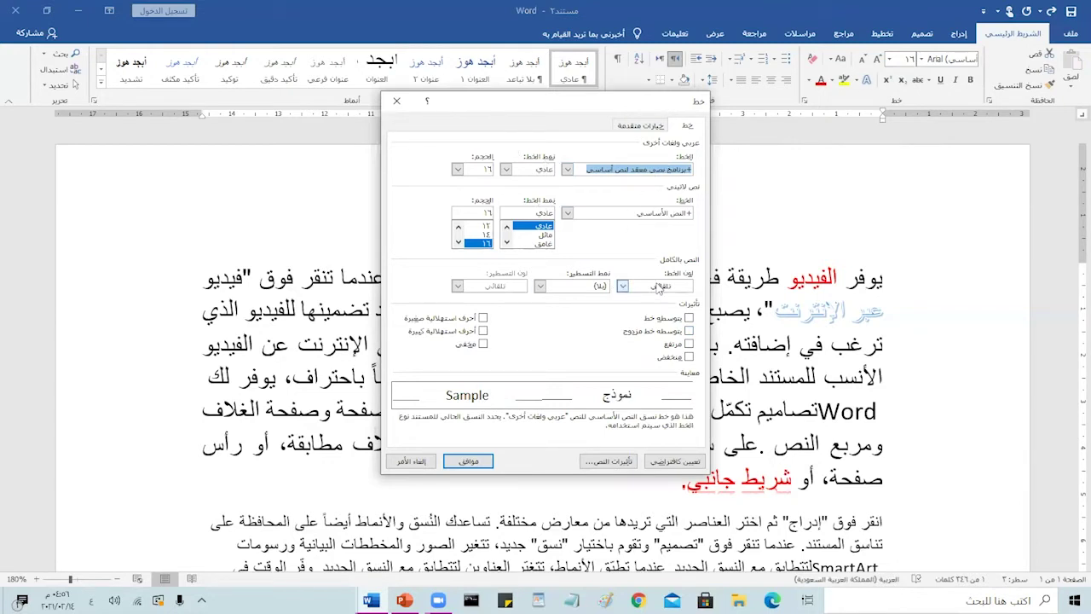
left_click(540, 286)
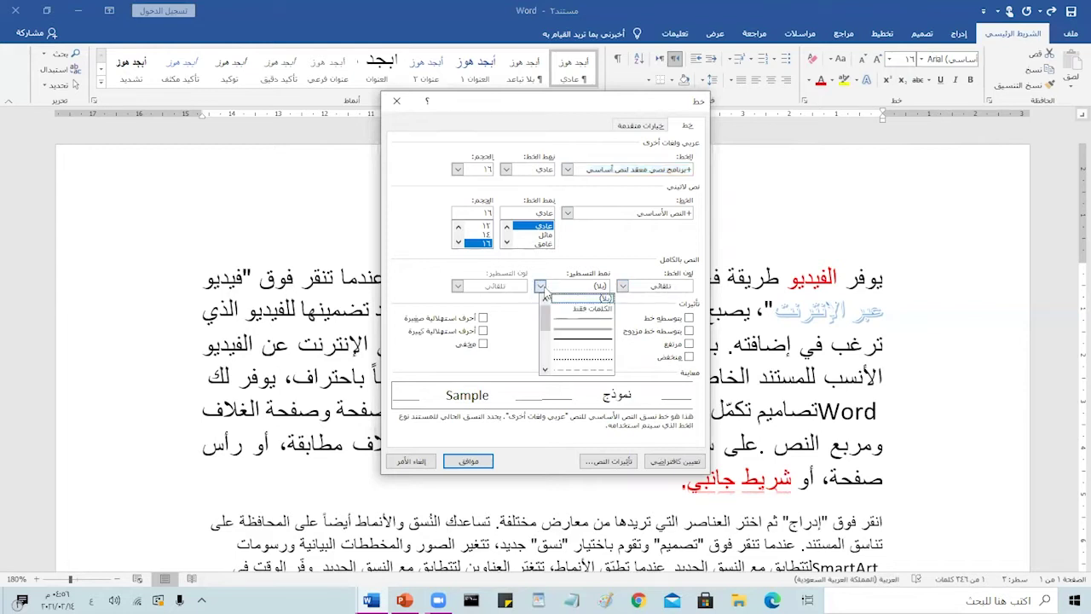
left_click(542, 287)
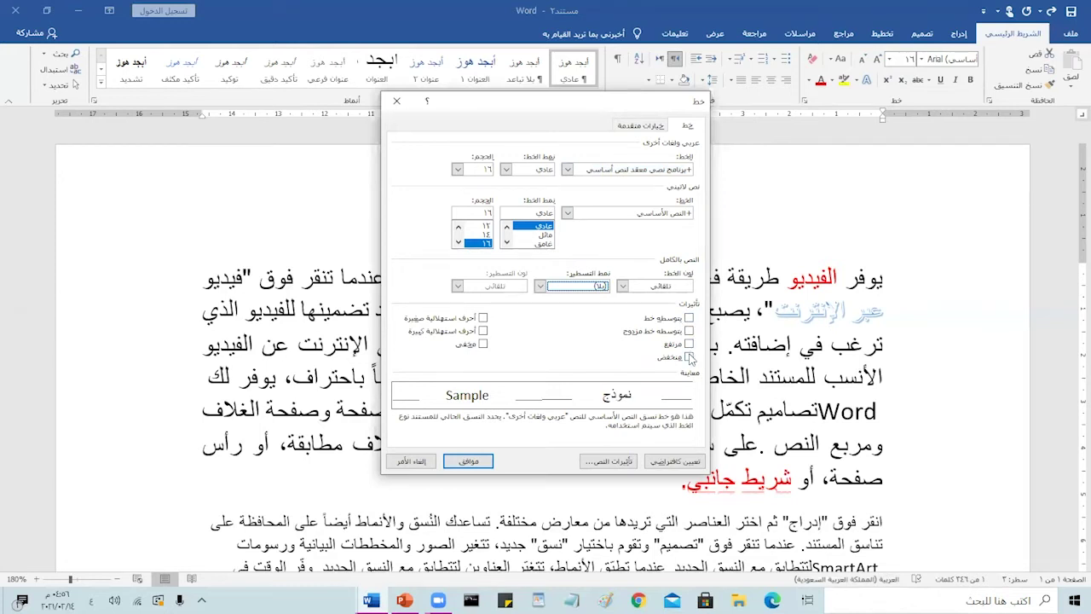
left_click(688, 333)
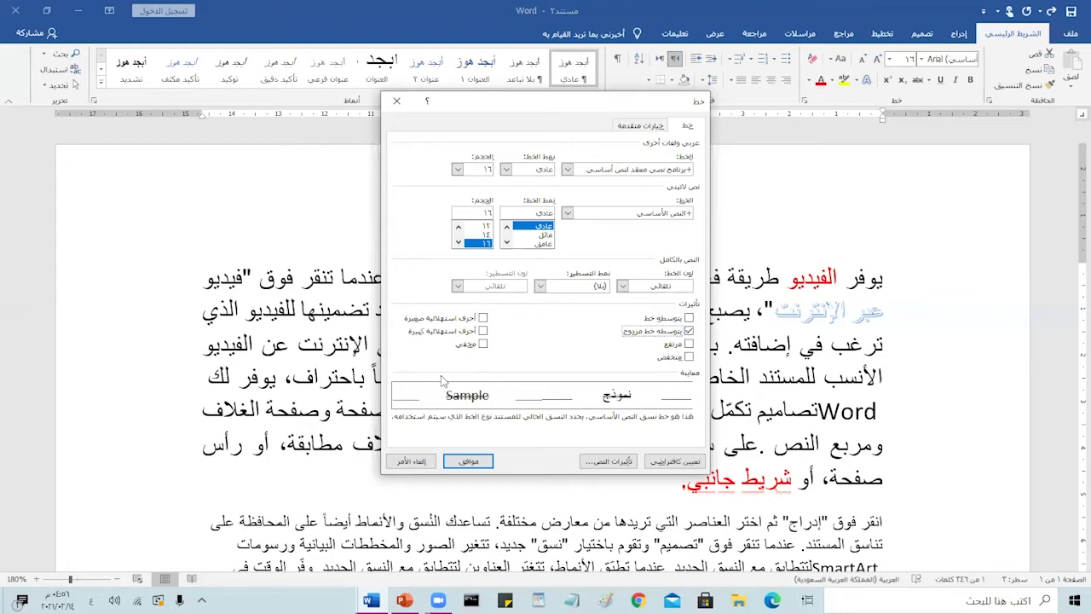
left_click(462, 462)
left_click(514, 401)
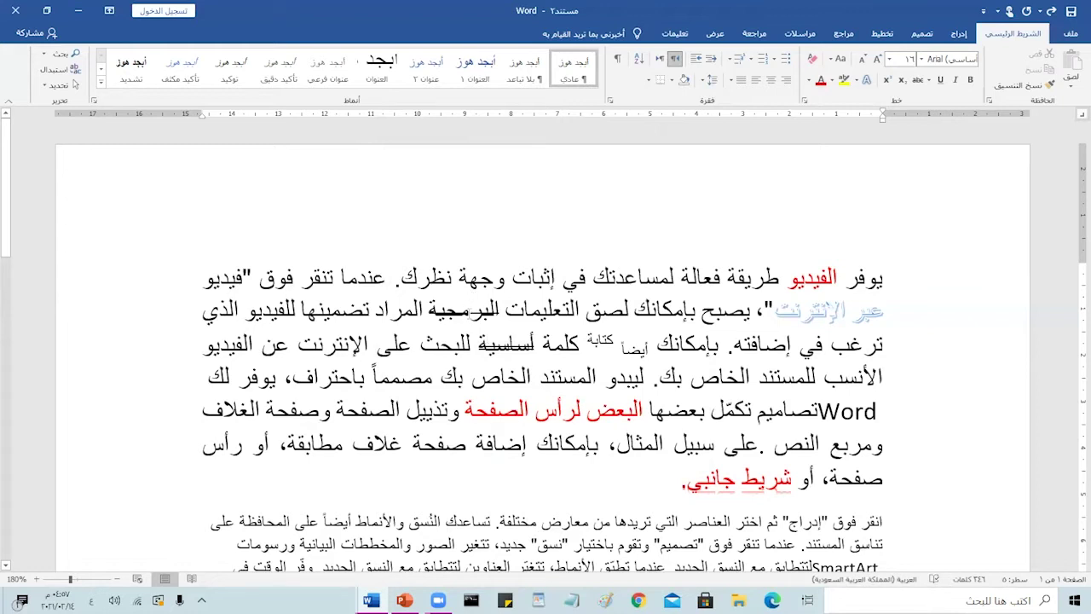
double_click(469, 311)
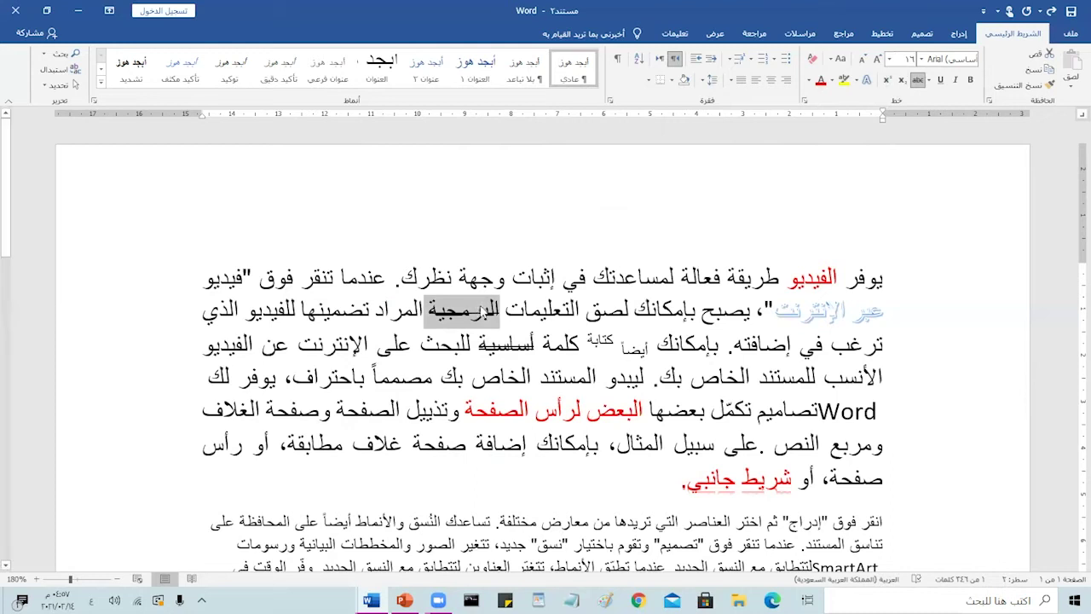
Step: Remove the strikethrough from البرمجية and toggle strikethrough on and off for أساسية
left_click(918, 80)
left_click(523, 357)
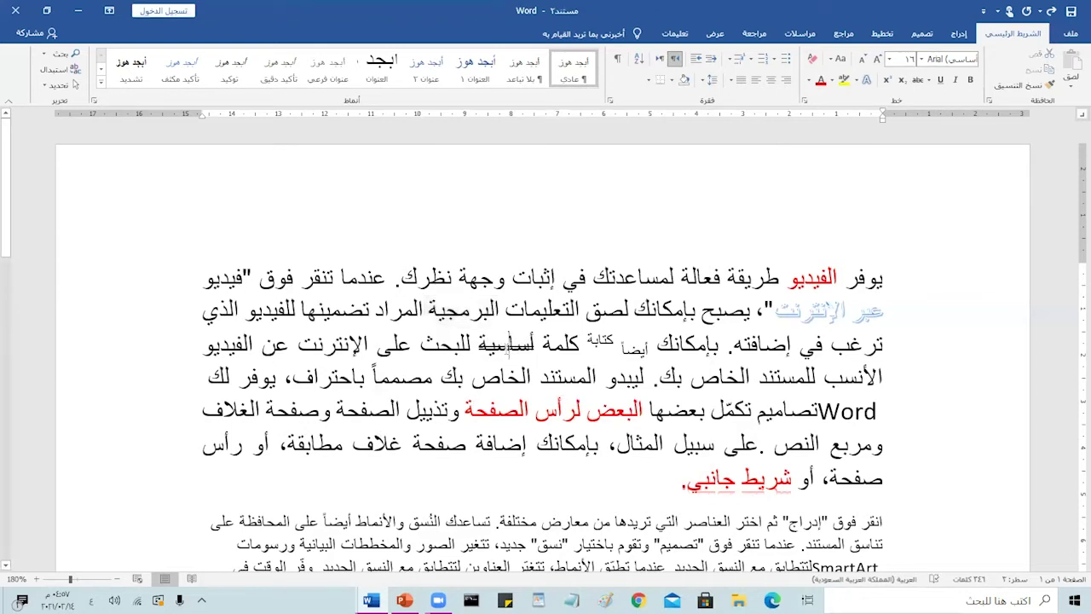
double_click(508, 343)
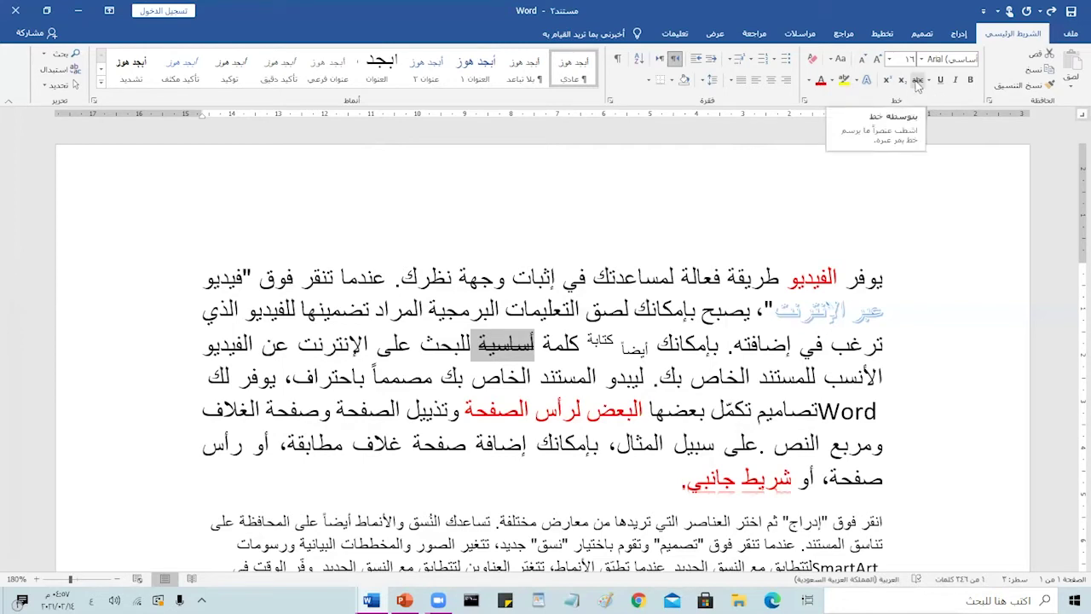
left_click(917, 84)
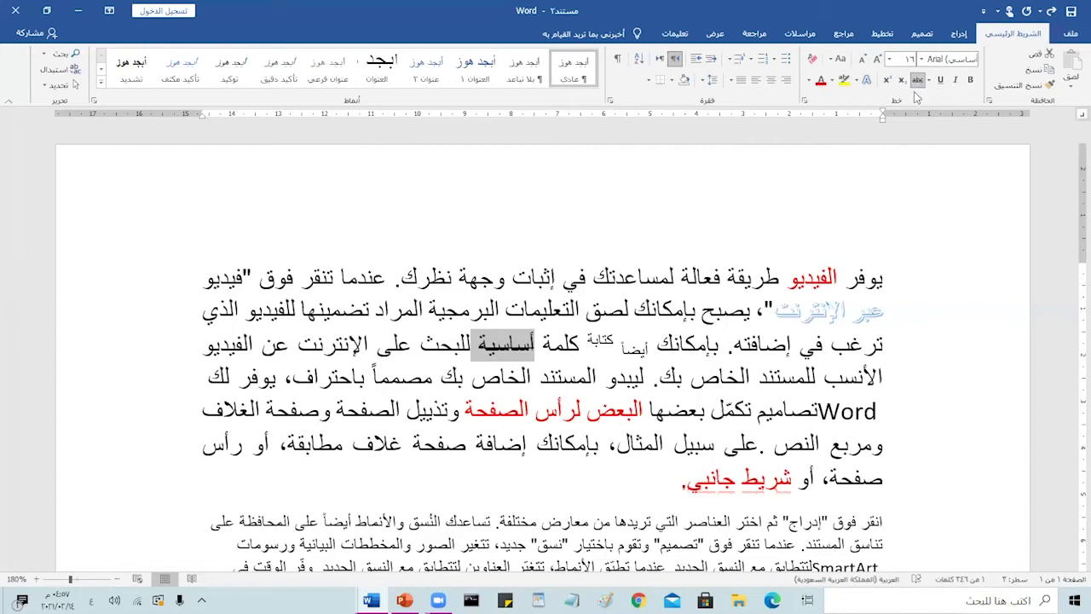
left_click(918, 82)
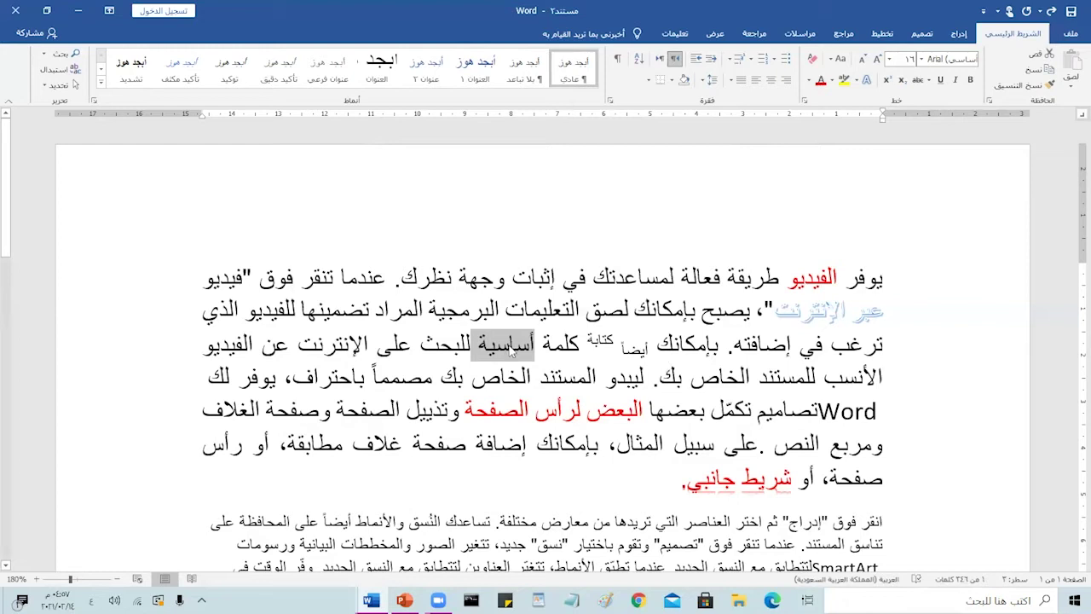
Step: Apply, then remove, the double strikethrough on أساسية in the Font dialog
left_click(804, 100)
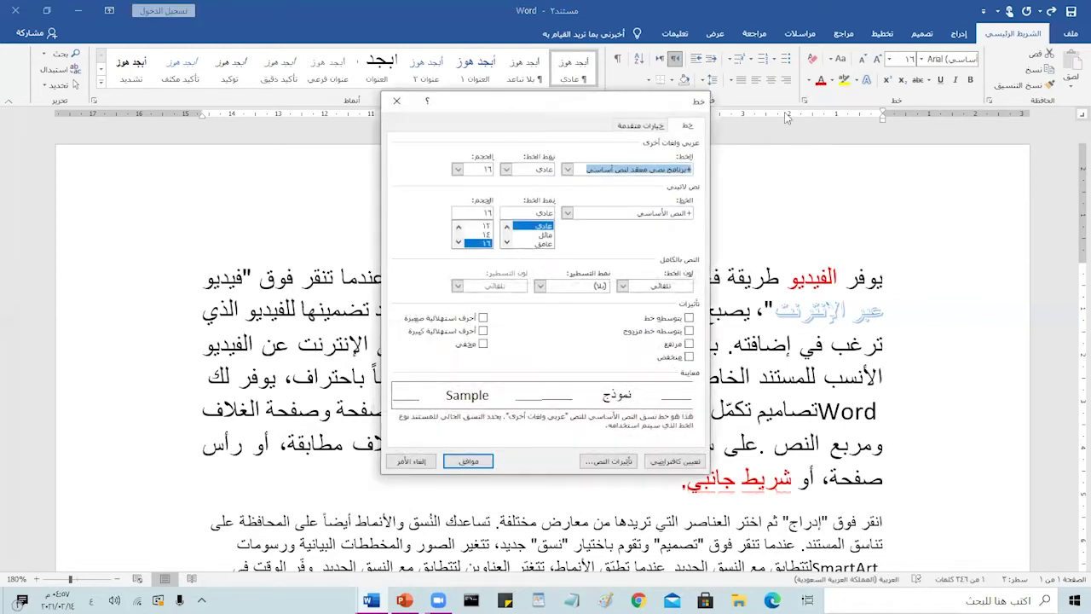
left_click(688, 330)
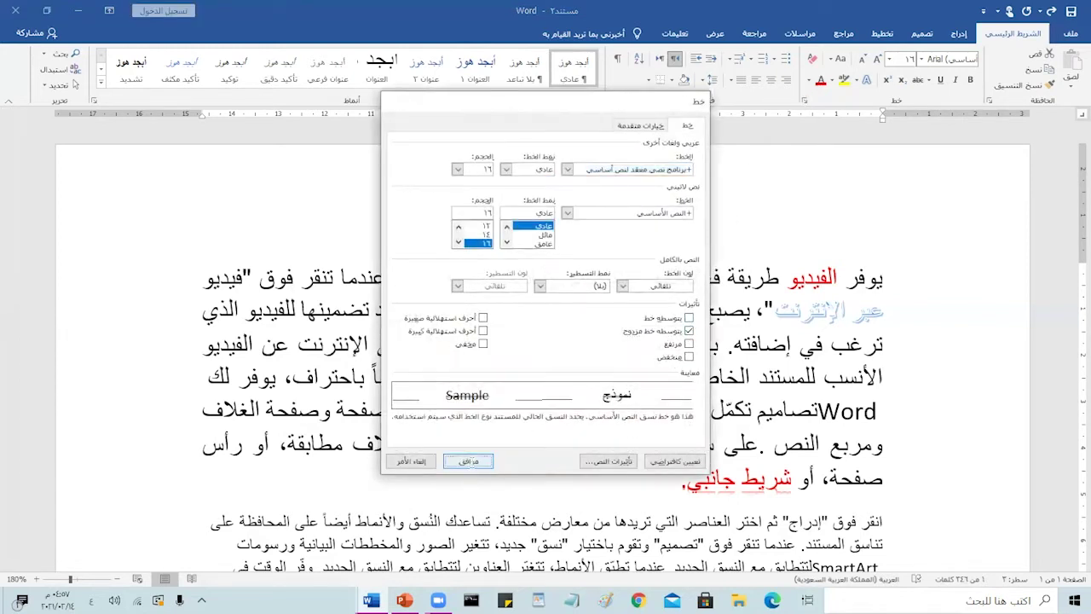
left_click(468, 461)
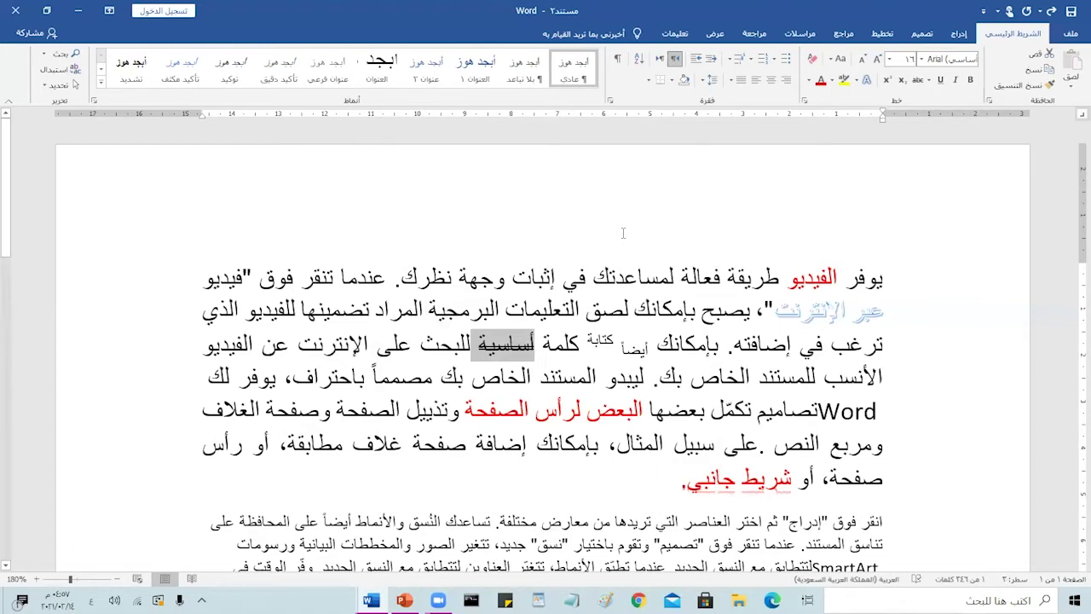
left_click(807, 102)
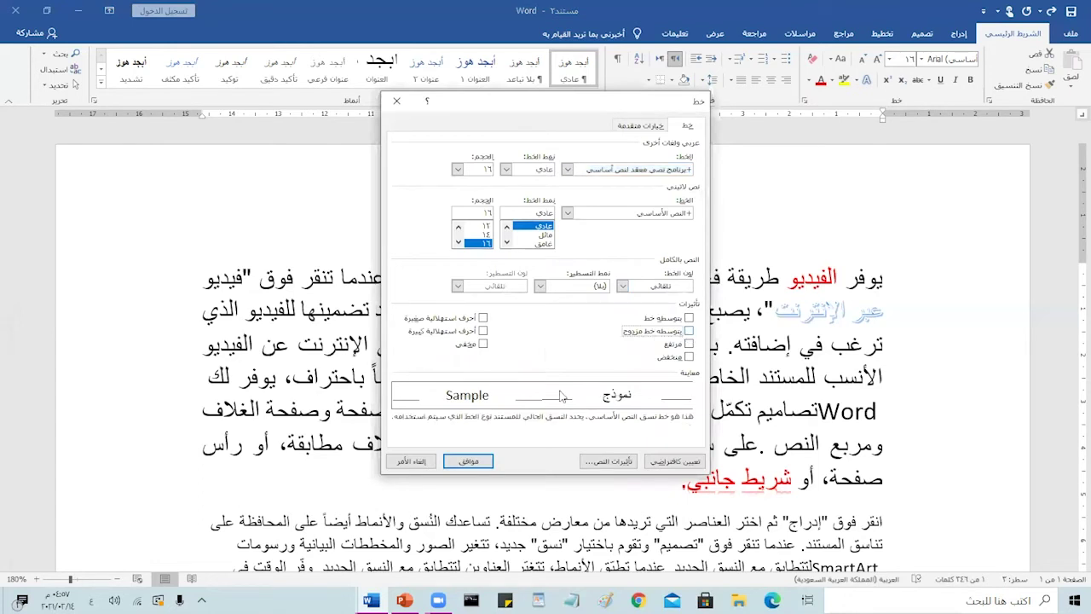
left_click(468, 461)
left_click(628, 386)
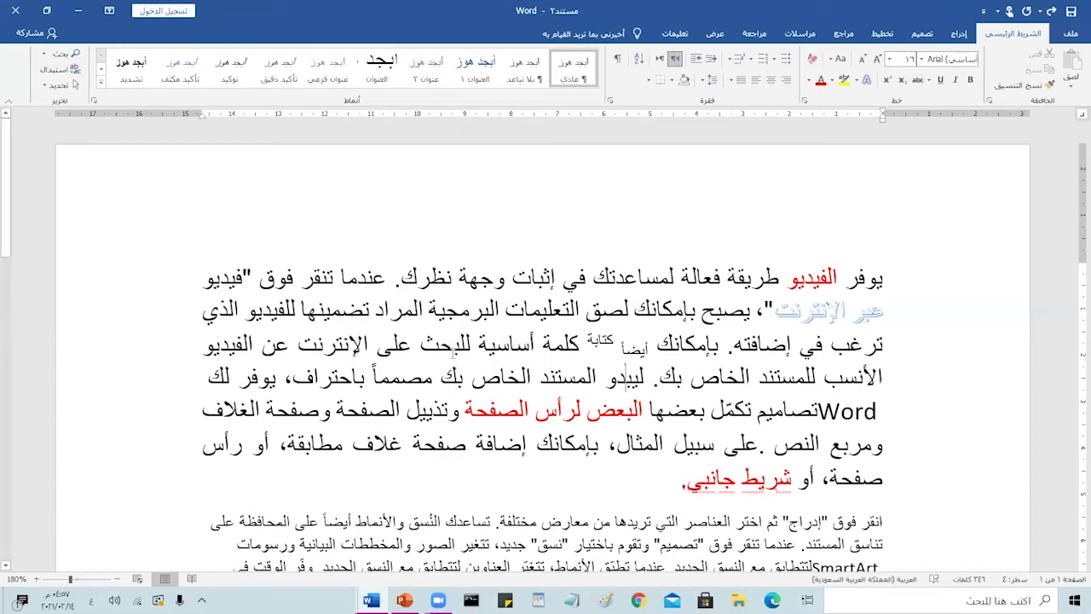
Step: Open the Font dialog for البرمجية from the right-click menu and cancel it
double_click(467, 315)
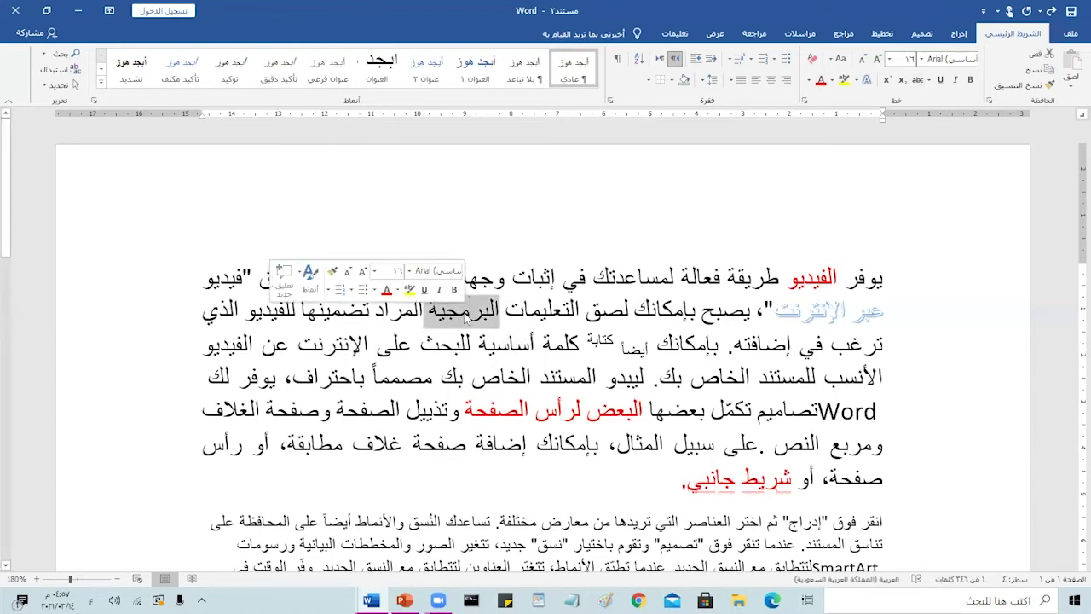
right_click(465, 318)
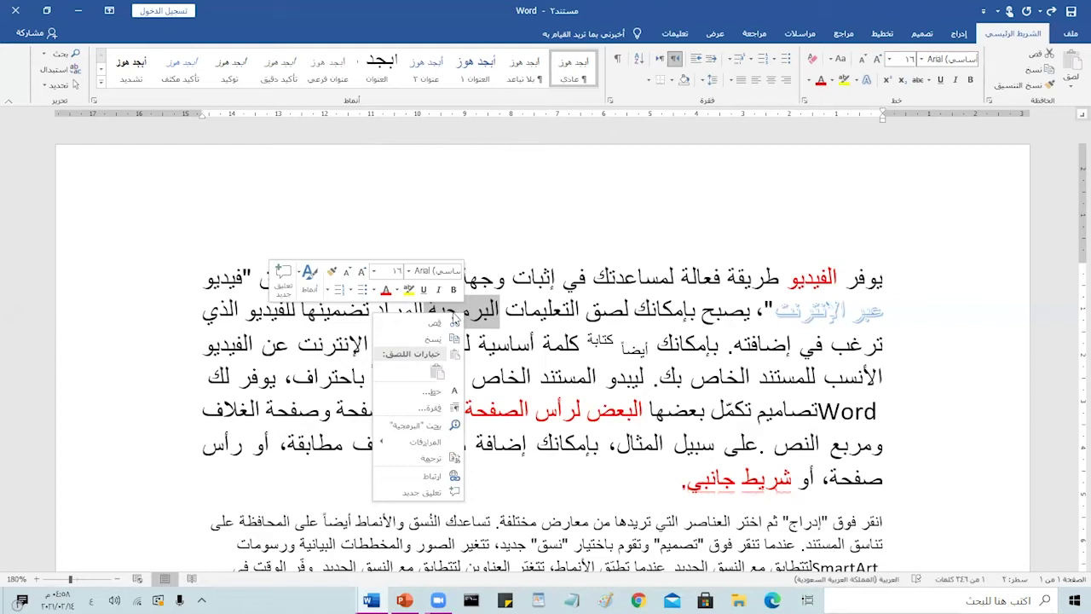
left_click(434, 394)
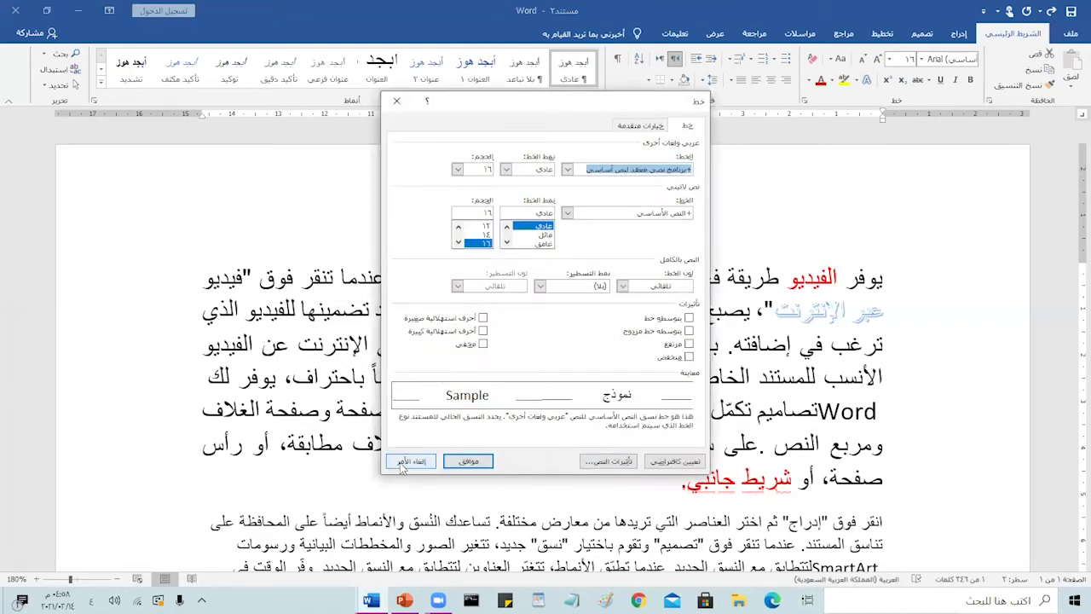
left_click(431, 461)
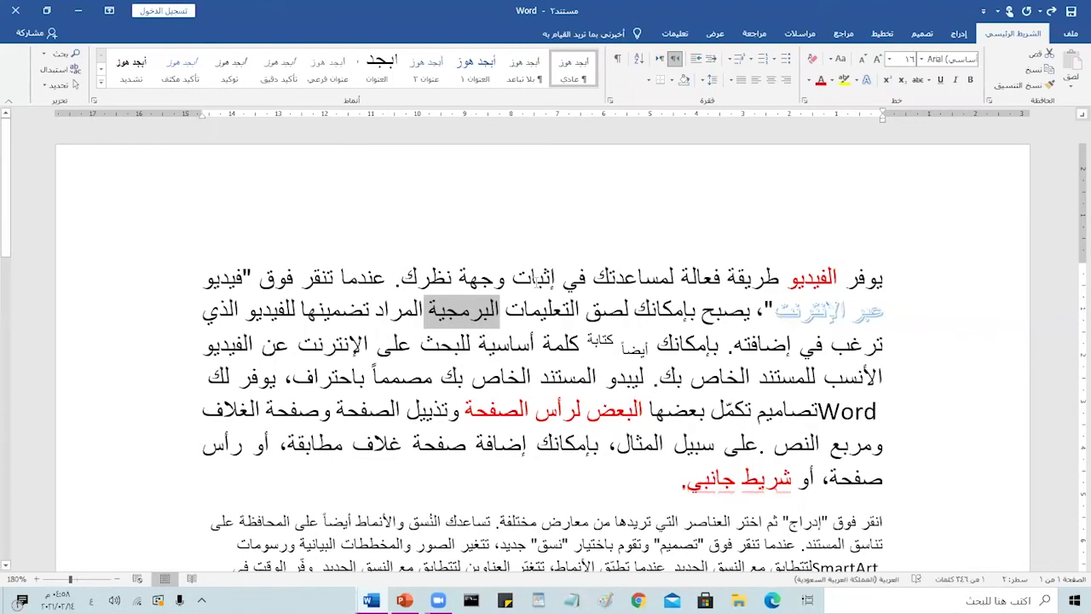
Step: Clear all formatting from the first paragraph and add two blank lines after it
triple_click(460, 309)
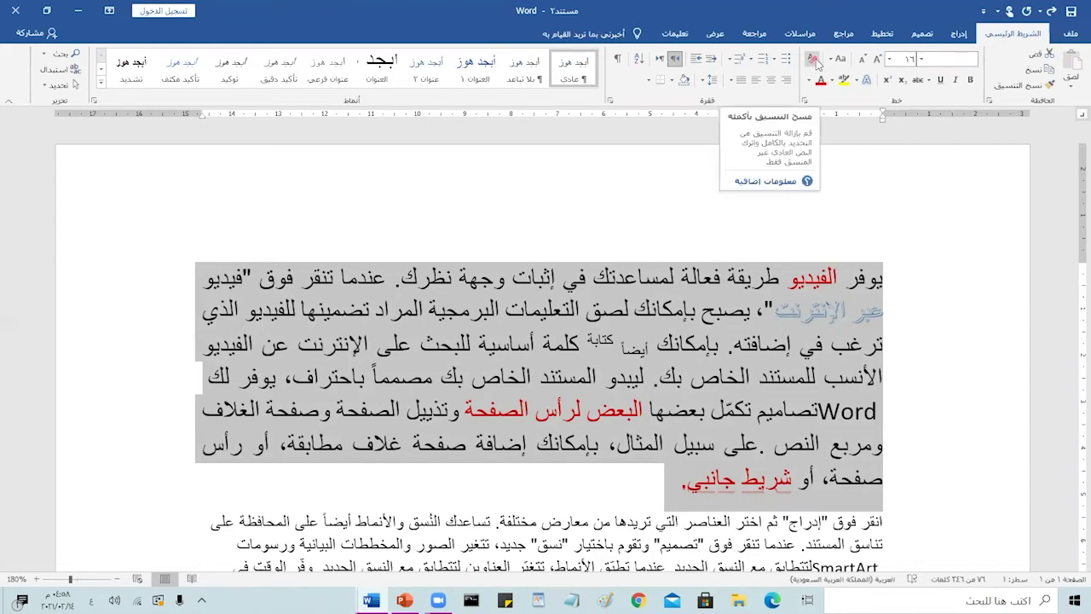
left_click(814, 61)
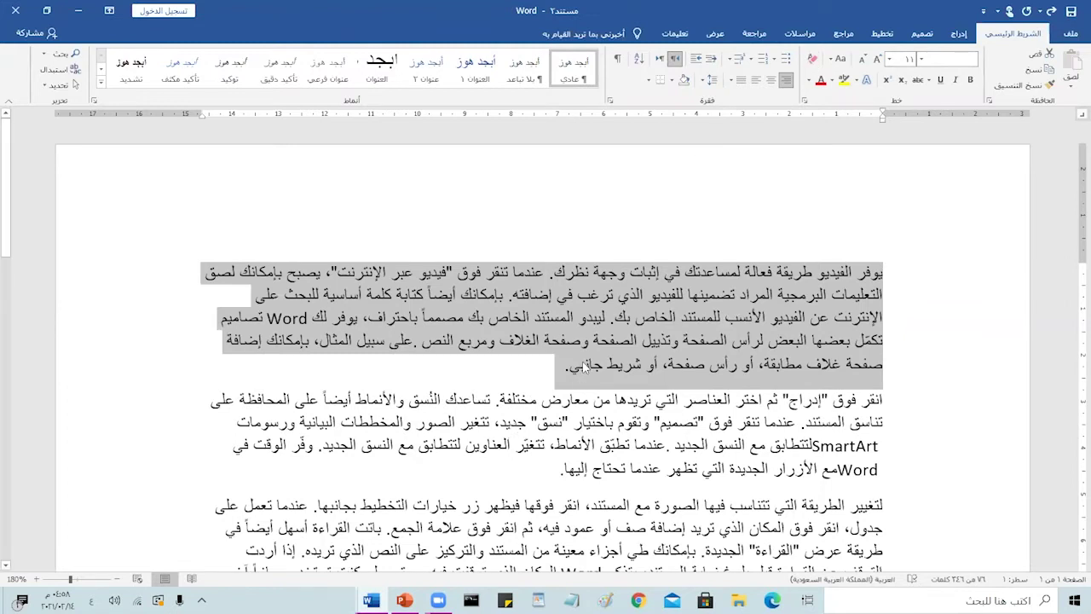
left_click(554, 374)
key("Return")
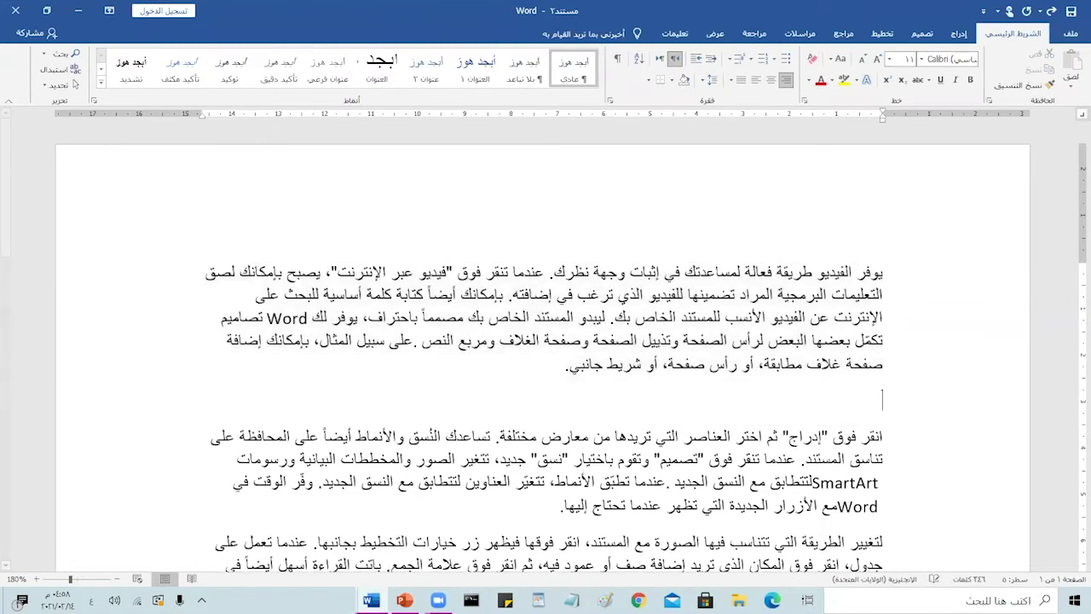
key("Return")
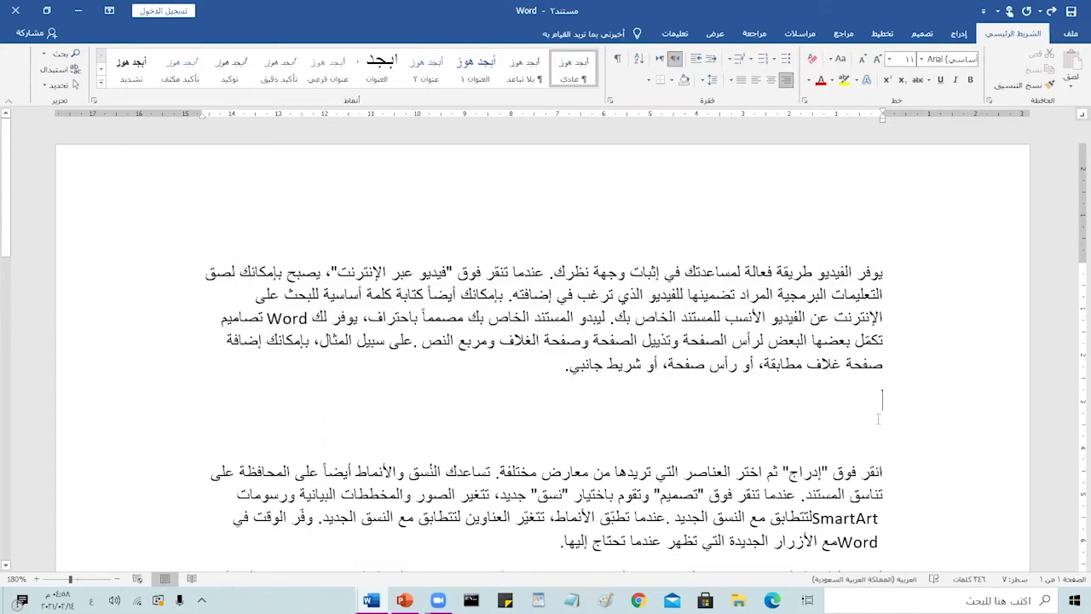
Step: On the empty line, type a person's full name in English, left-aligned, and select the line
left_click(754, 83)
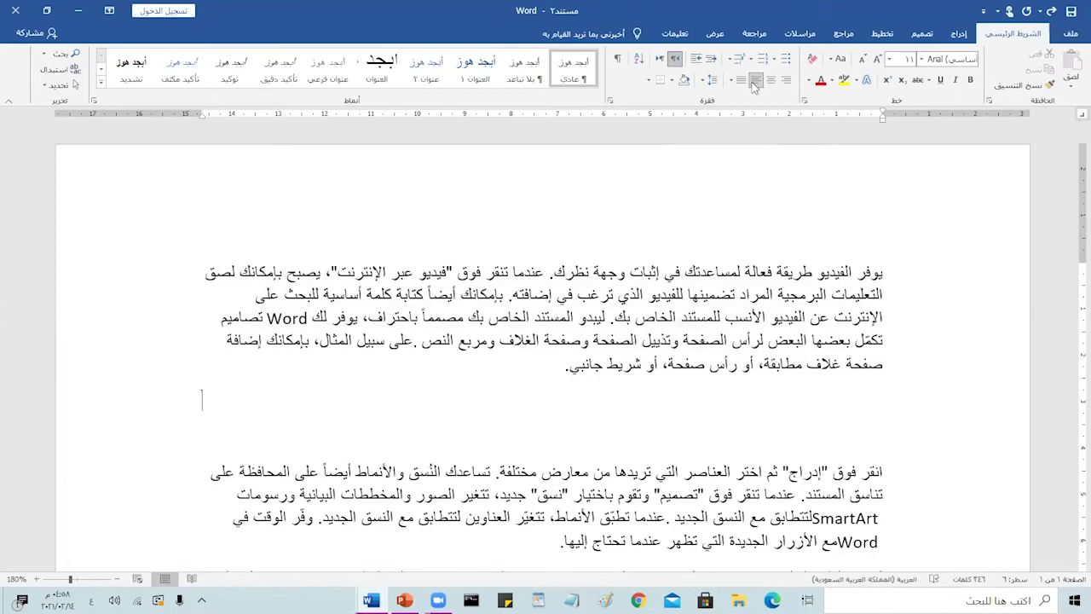
key("alt+shift")
type("ahmr")
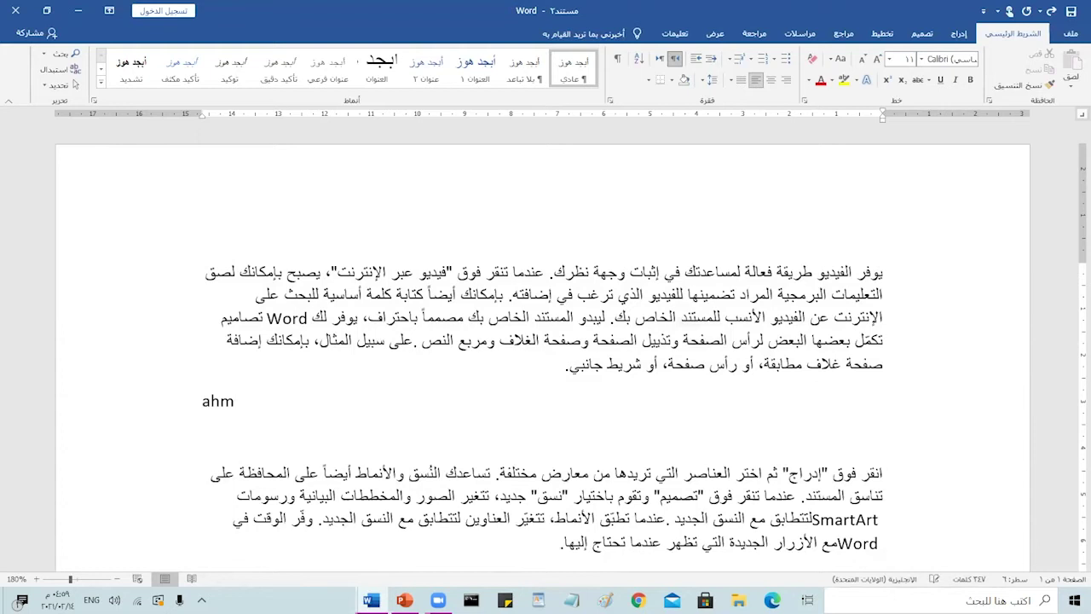
type("ed salah eldeen afify")
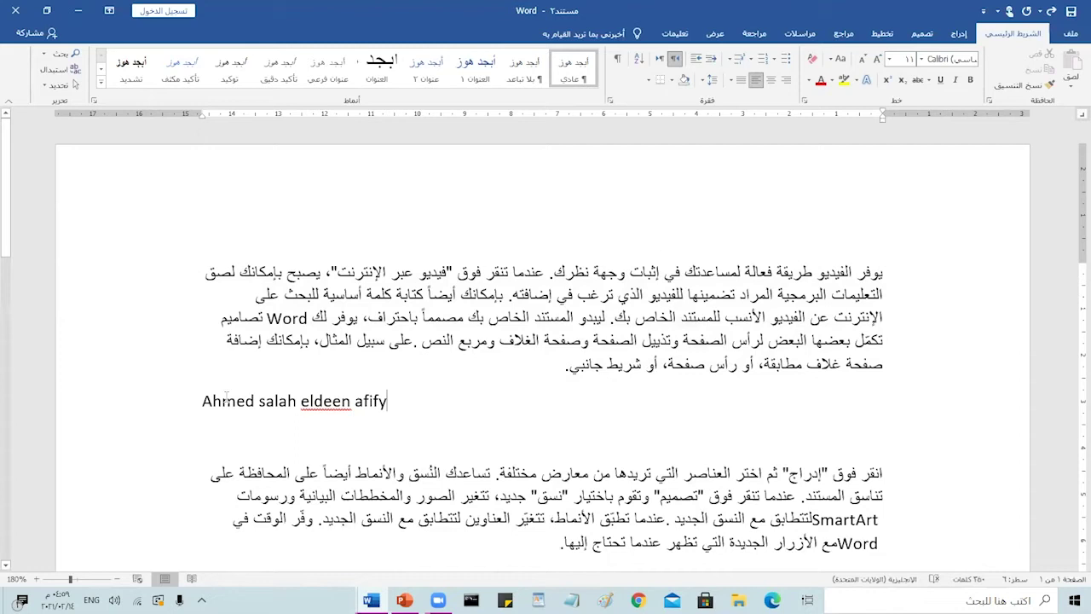
left_click_drag(387, 400, 207, 406)
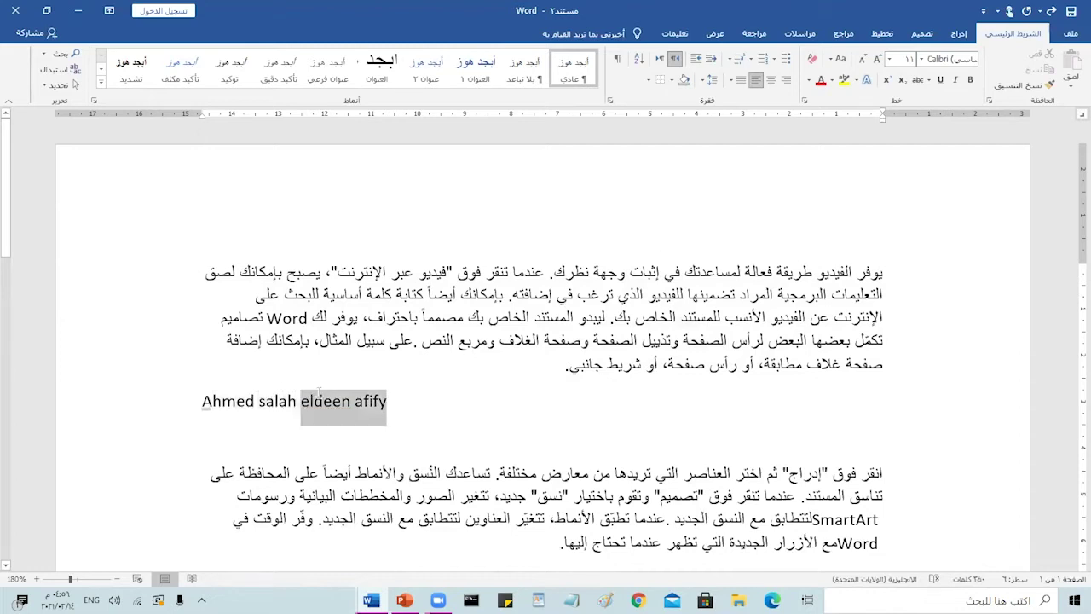
left_click(254, 400)
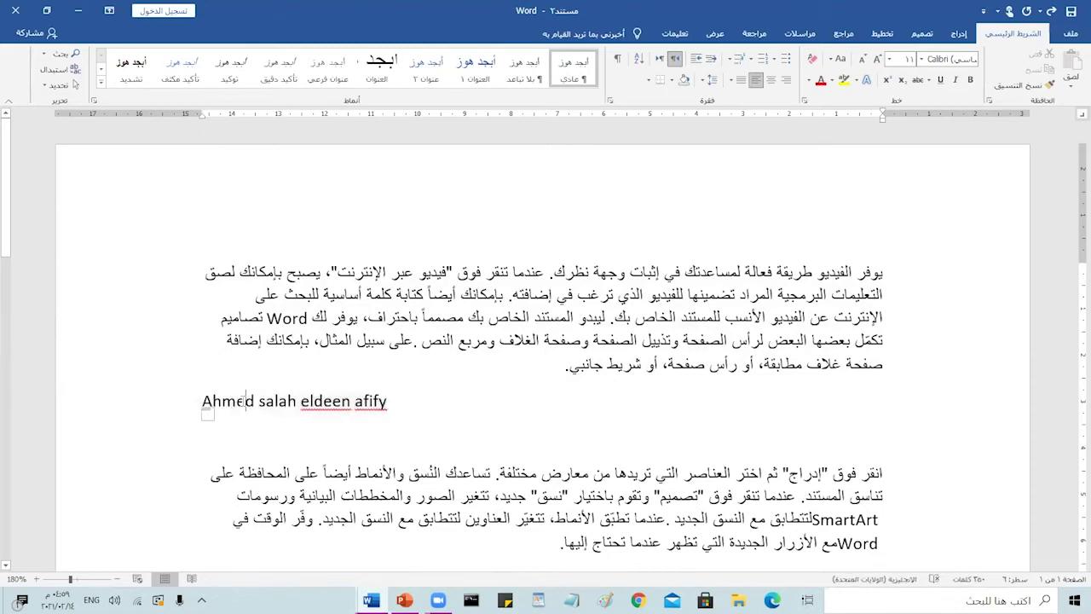
triple_click(243, 401)
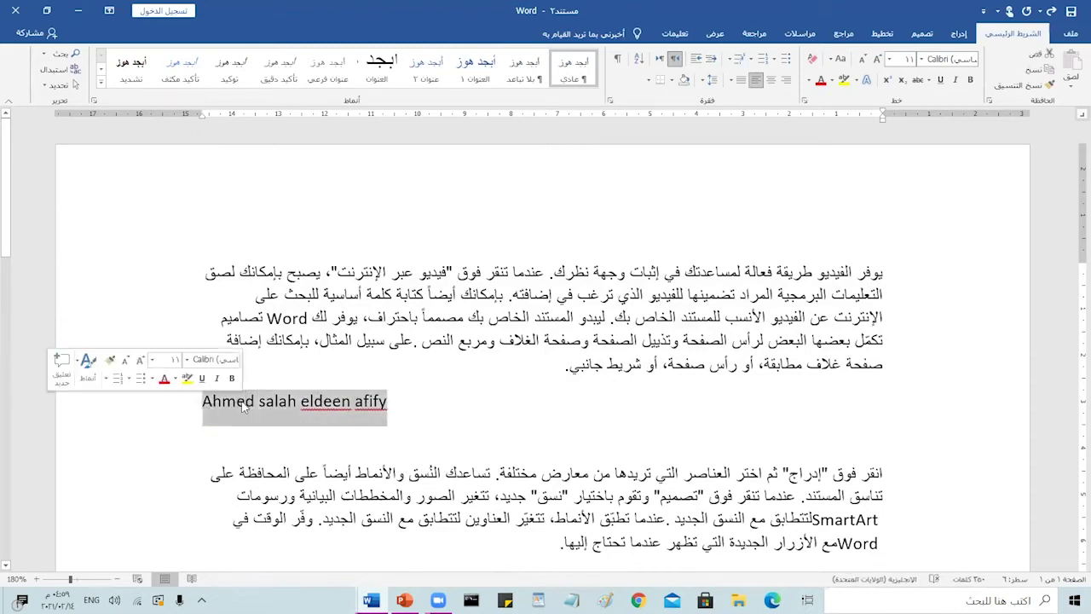
Step: Apply Sentence case, then lowercase, then UPPERCASE to the selected name
left_click(833, 69)
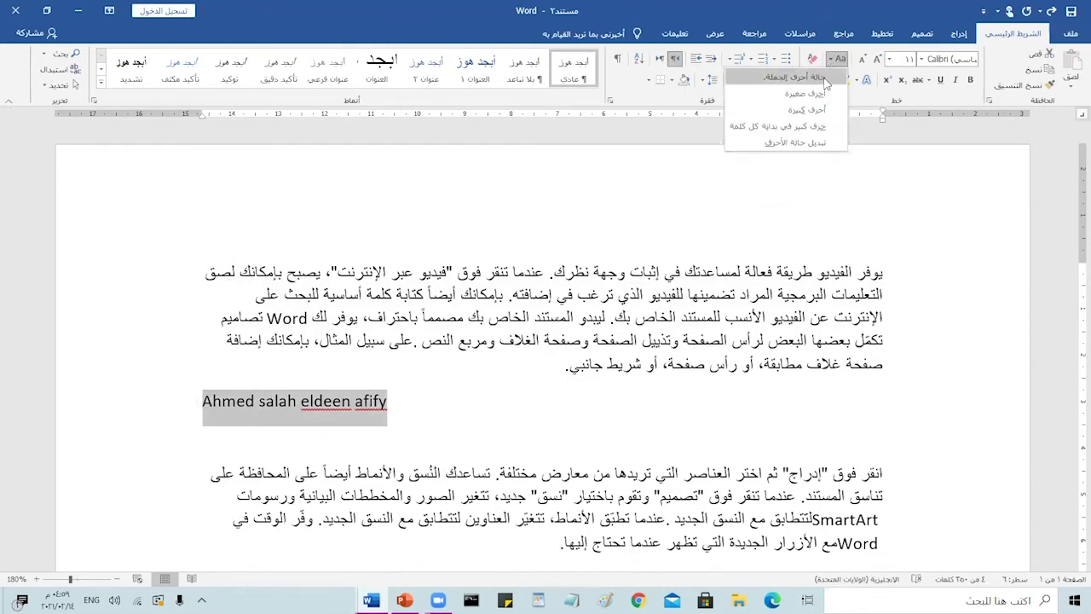
left_click(823, 78)
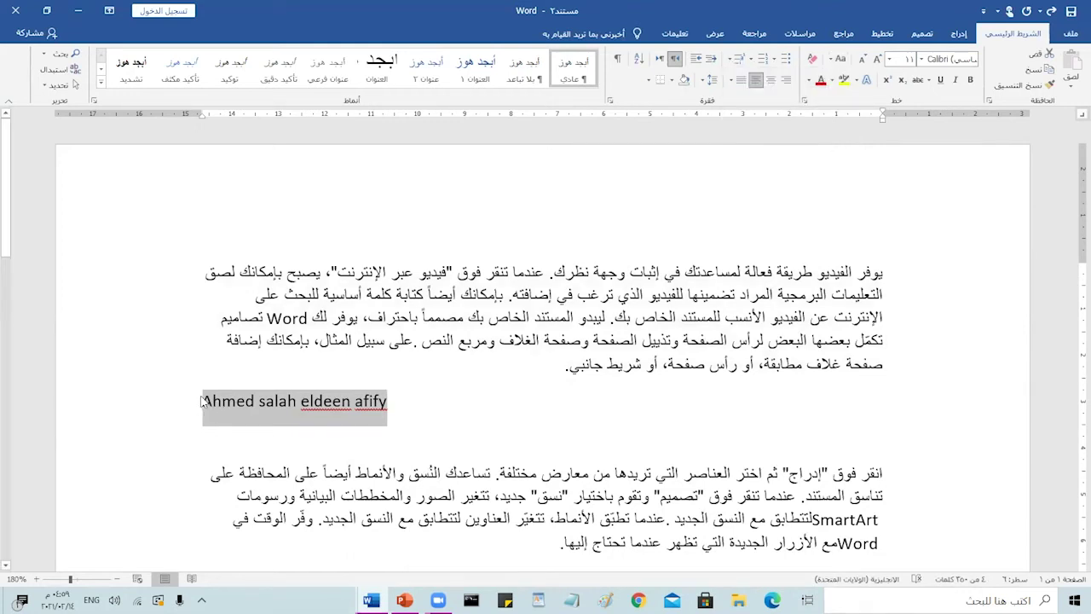
left_click(838, 60)
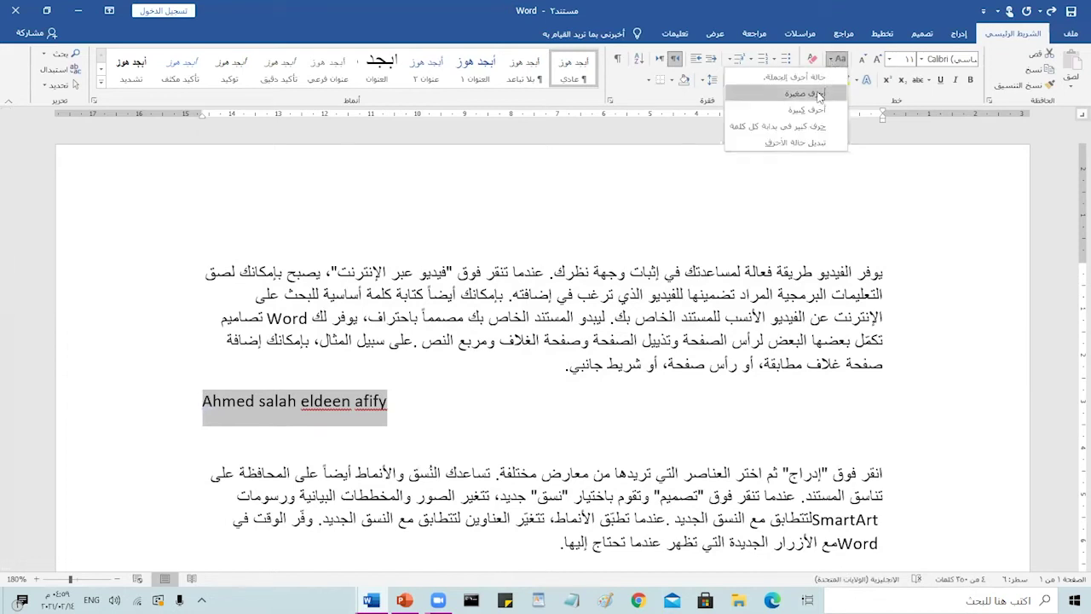
left_click(818, 93)
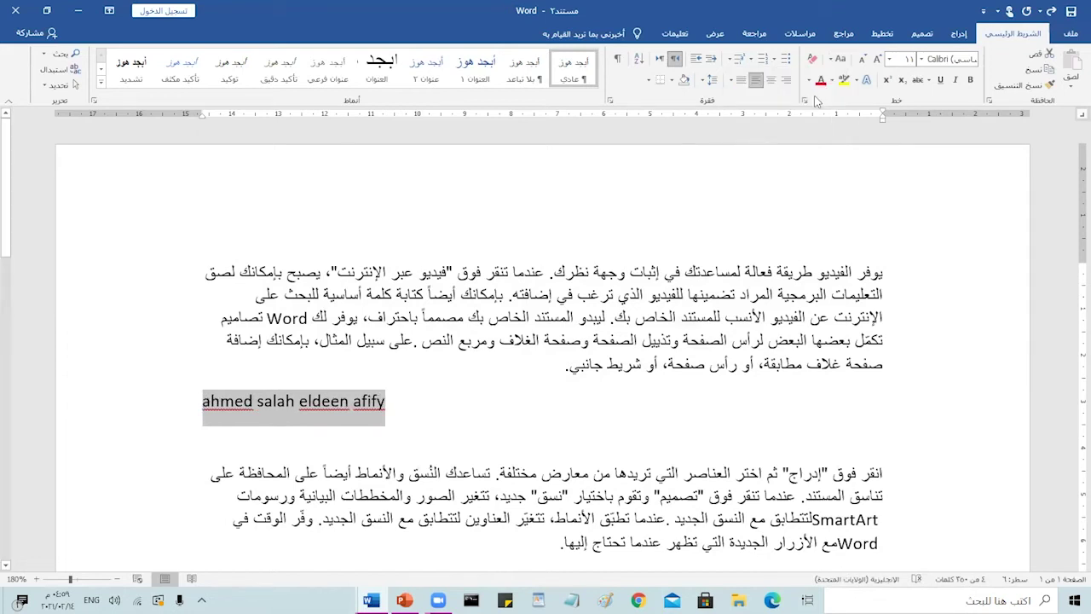
left_click(838, 60)
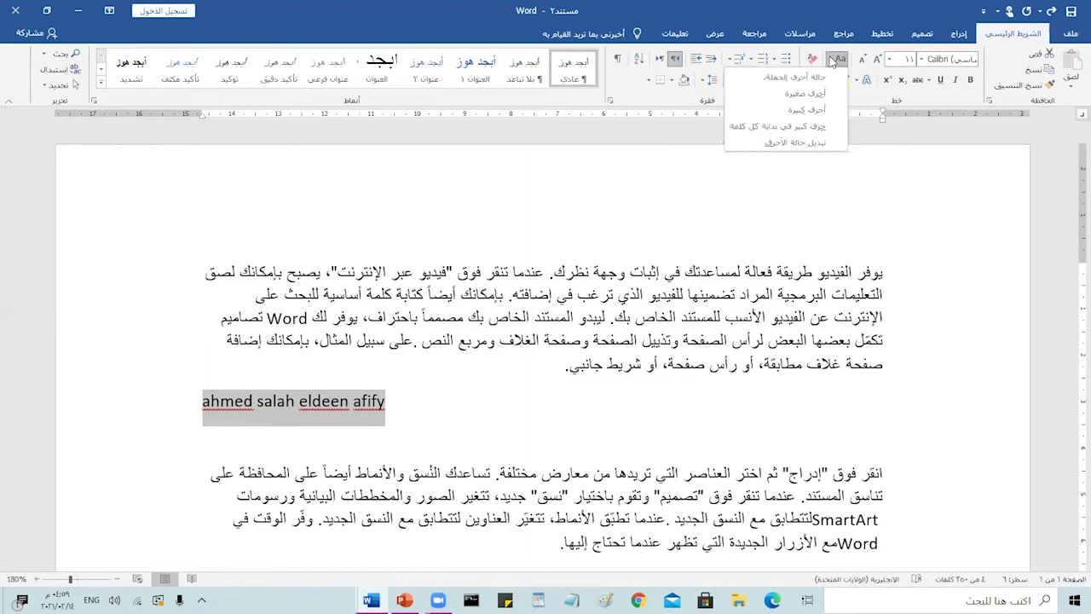
left_click(818, 110)
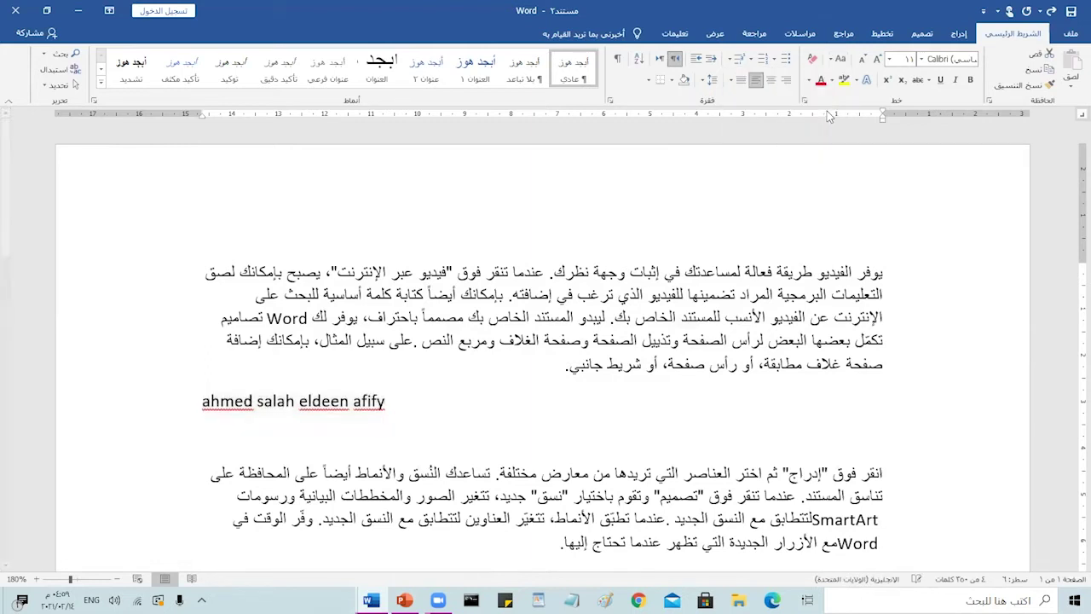
Step: Apply Capitalize Each Word to the name, then finish with tOGGLE cASE
left_click(831, 59)
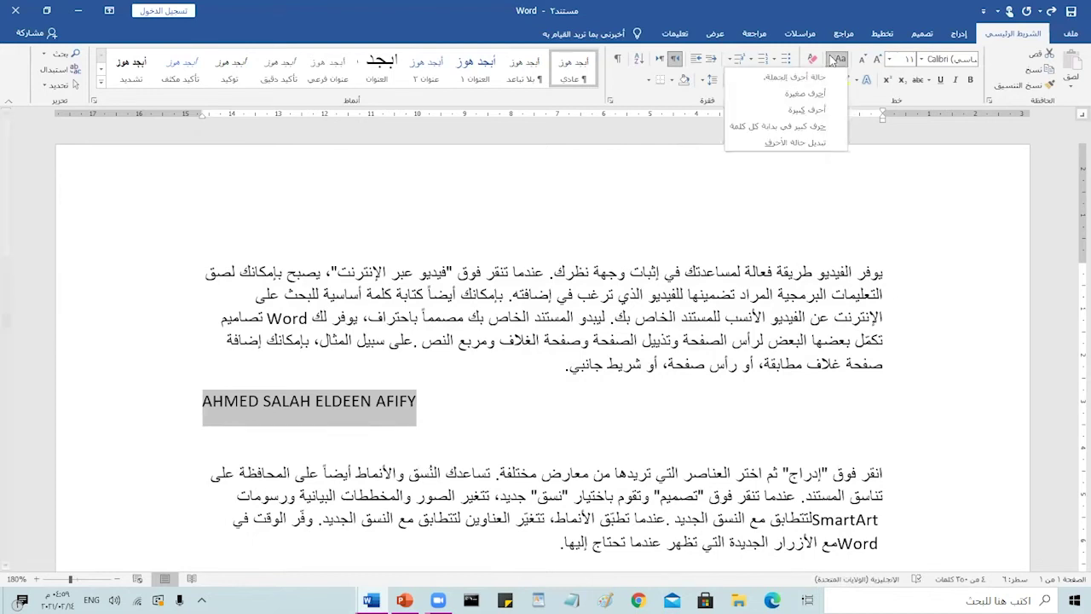
left_click(831, 126)
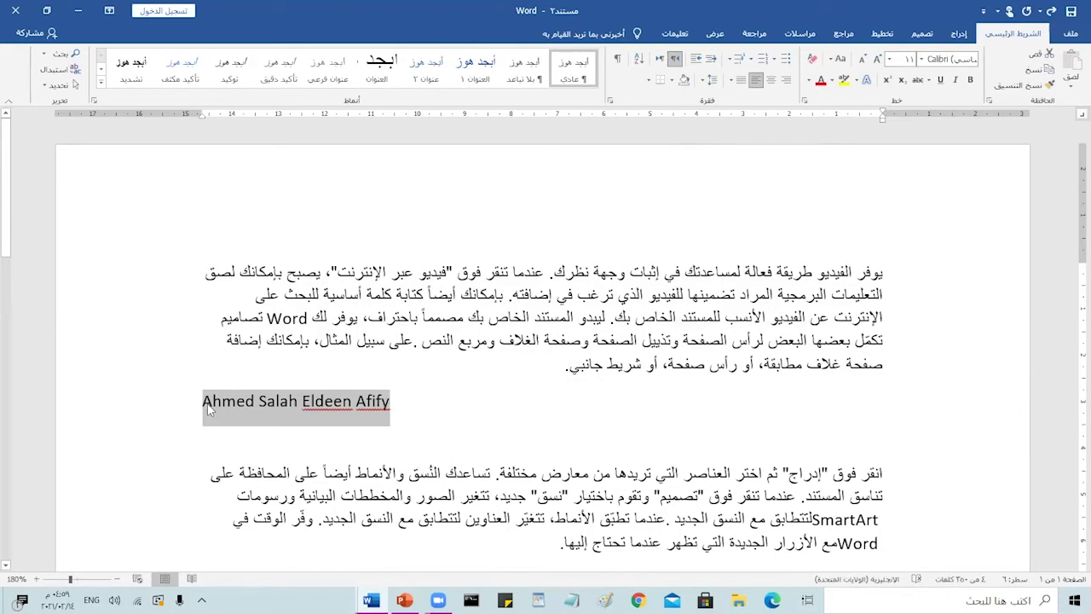
left_click(833, 65)
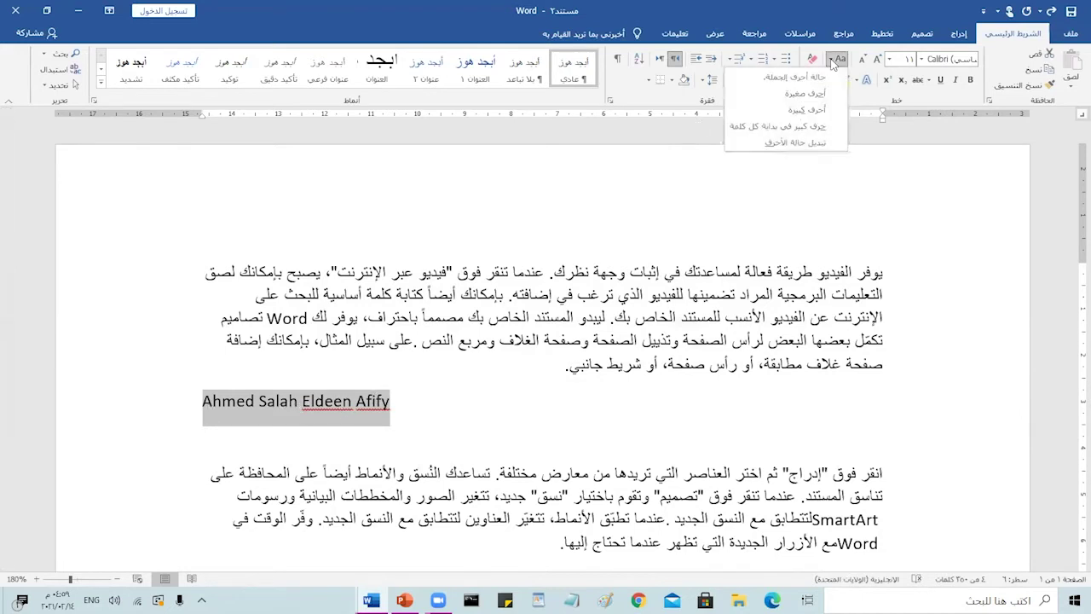
left_click(810, 143)
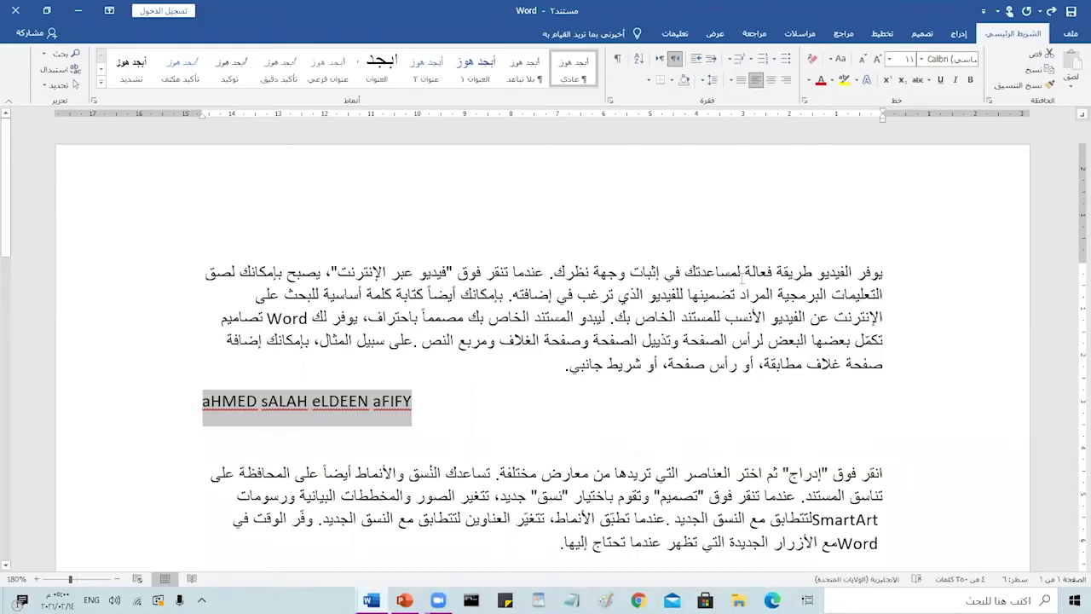
left_click(696, 269)
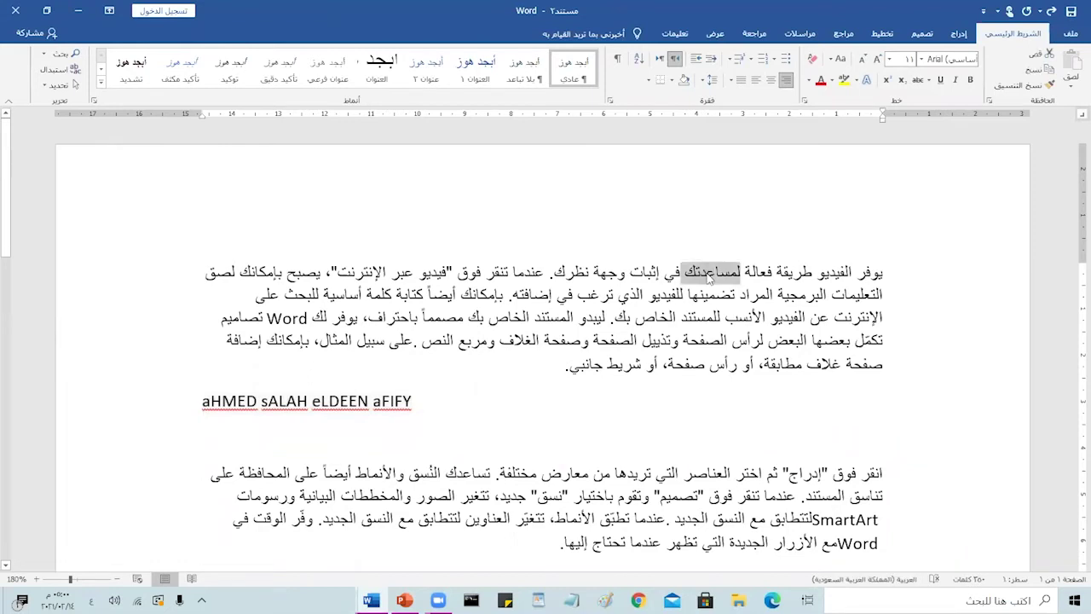
Step: Set the whole first Arabic paragraph to Times New Roman at size 18
triple_click(714, 271)
left_click(889, 59)
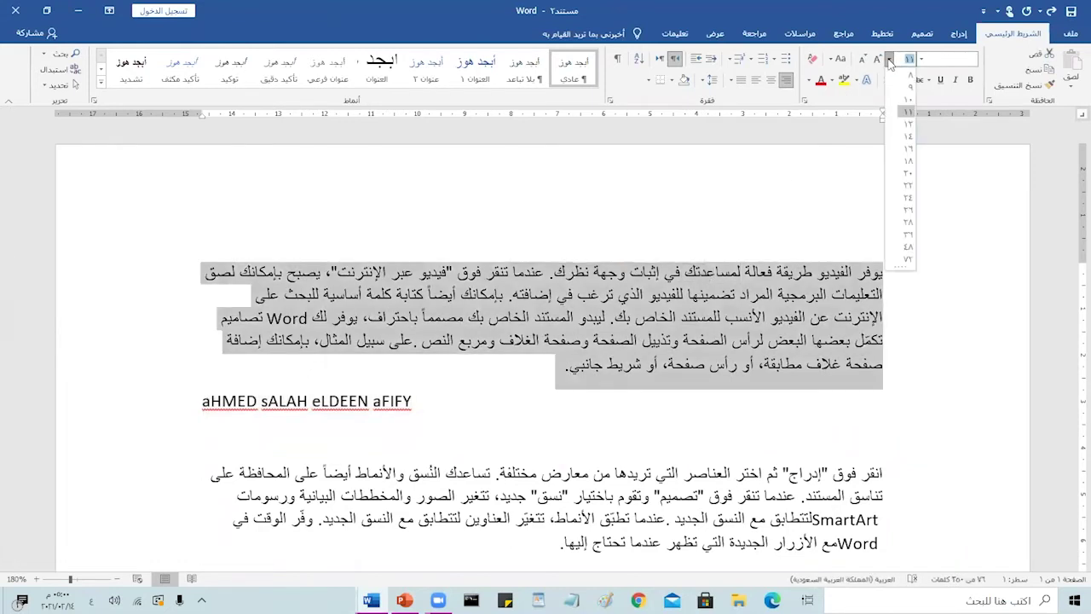
left_click(906, 160)
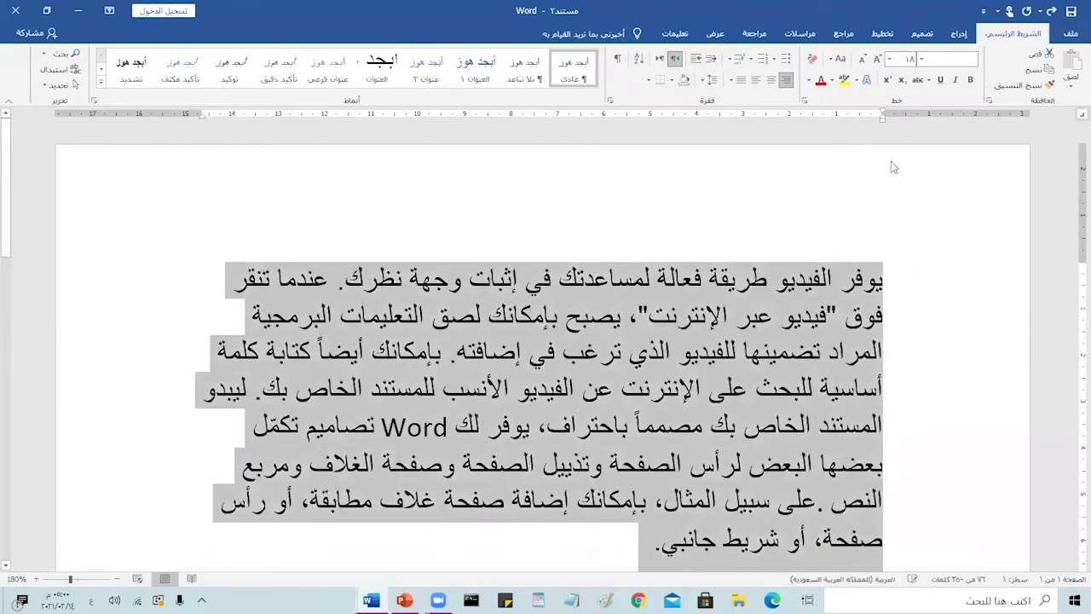
left_click(921, 59)
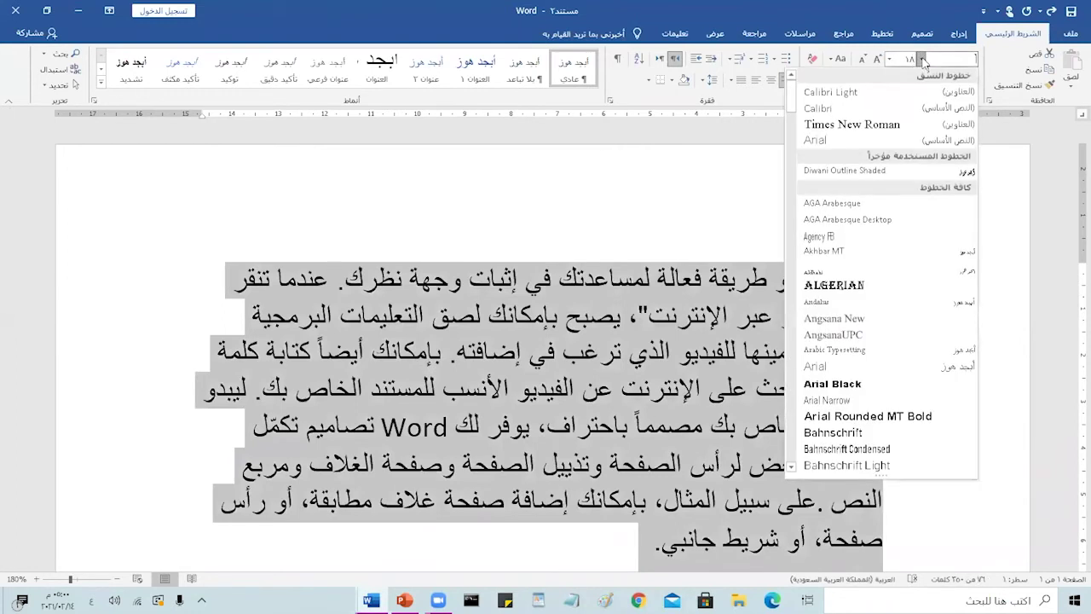
left_click(852, 125)
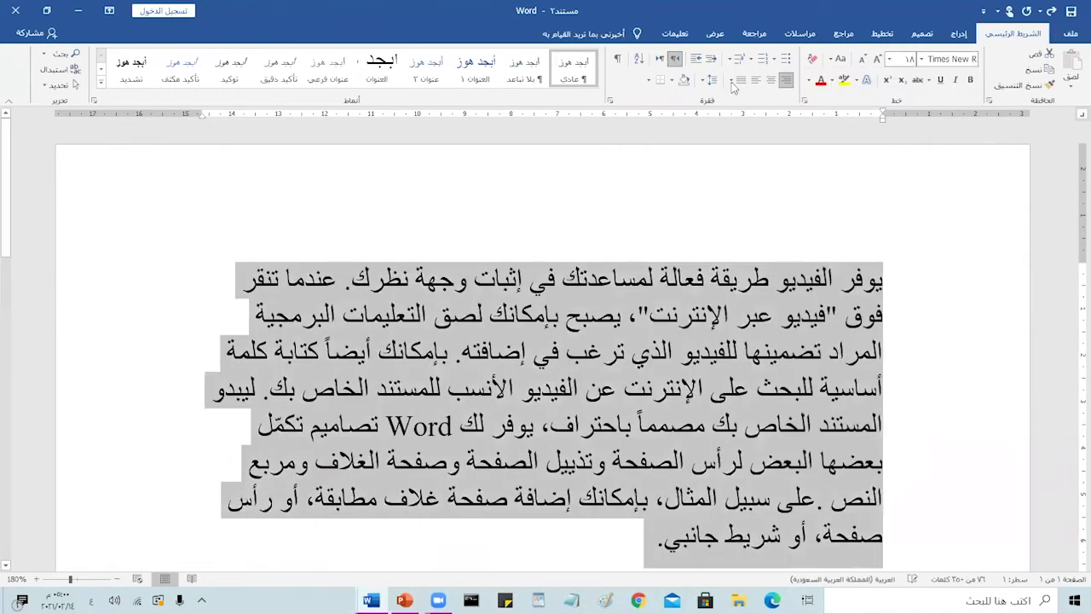
Step: Justify the paragraph, stepping through low and medium kashida spacing to the widest setting
left_click(730, 81)
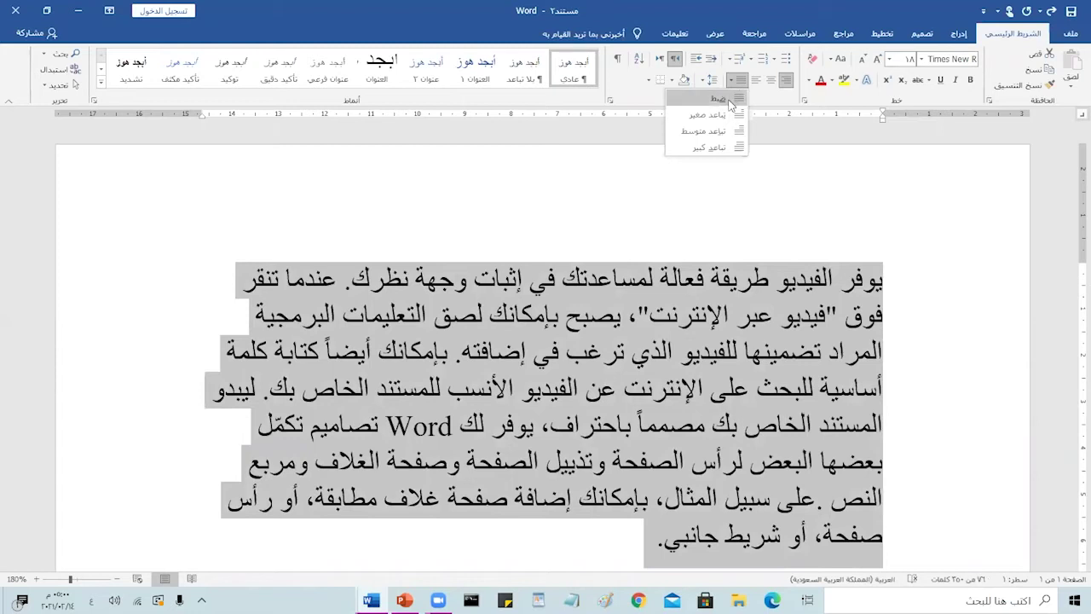
left_click(754, 138)
left_click(731, 80)
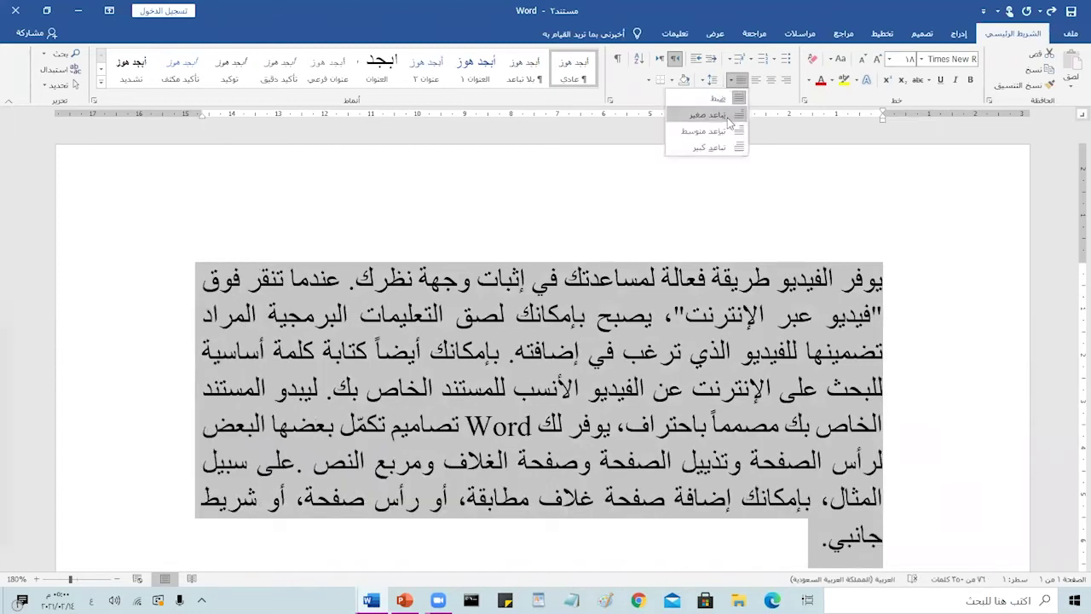
left_click(711, 111)
left_click(733, 82)
left_click(729, 129)
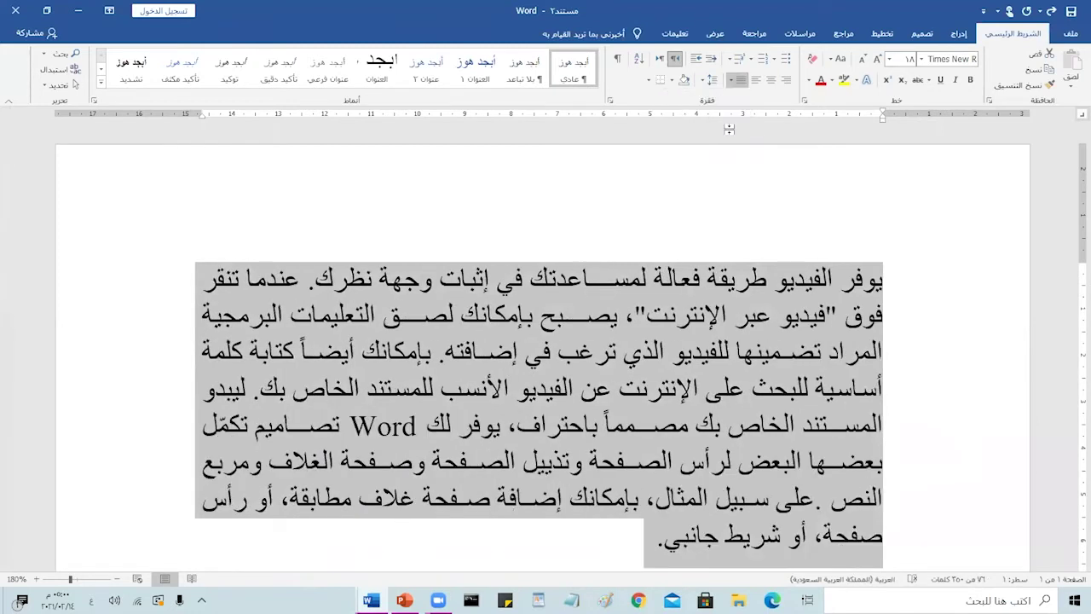
left_click(731, 80)
left_click(723, 147)
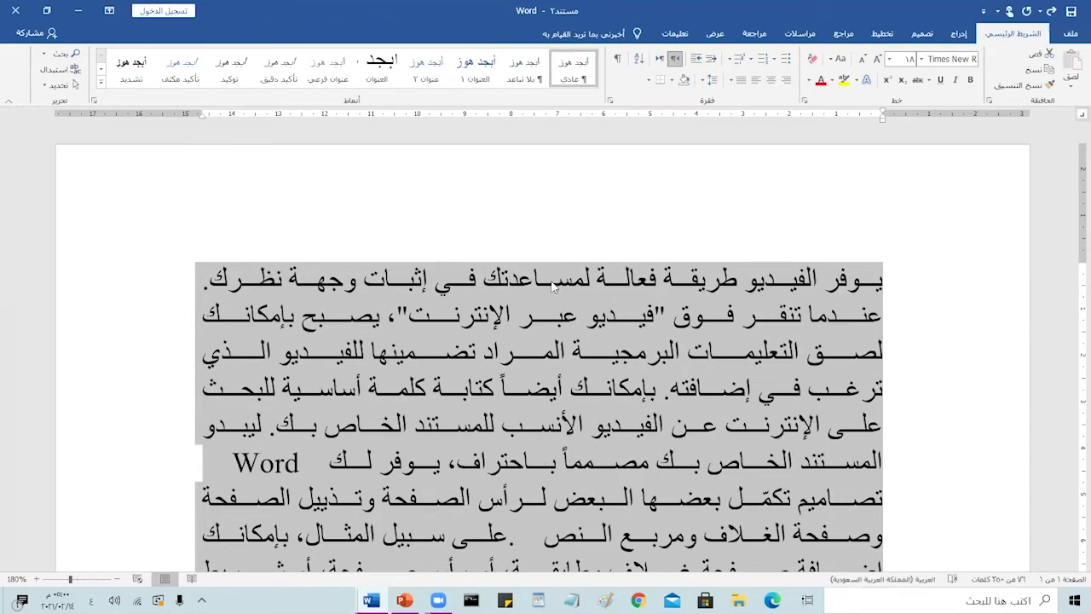
scroll(552, 328, "down", 3)
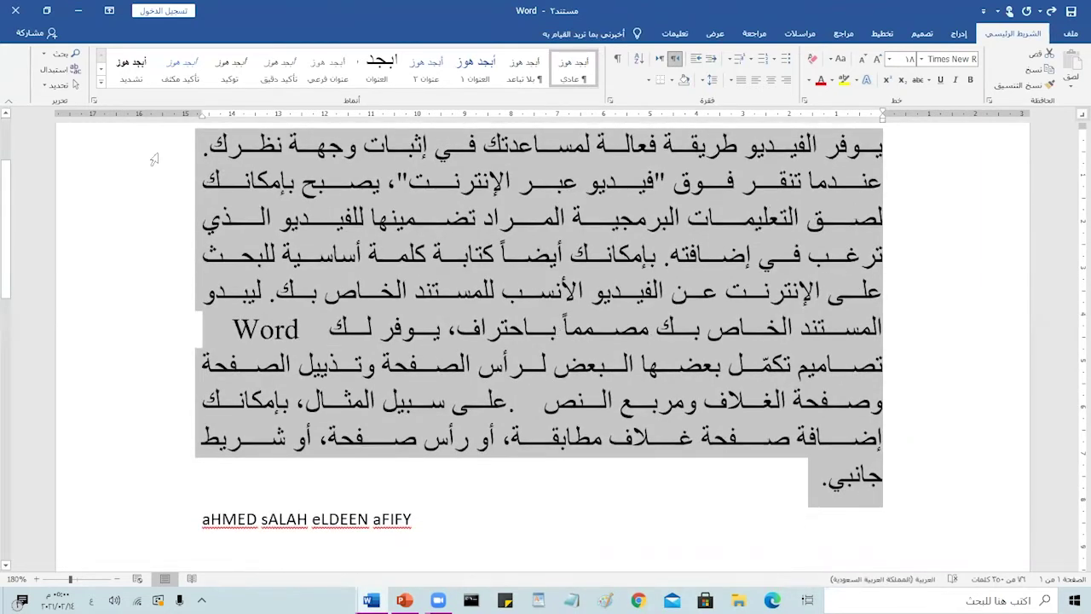
left_click(6, 112)
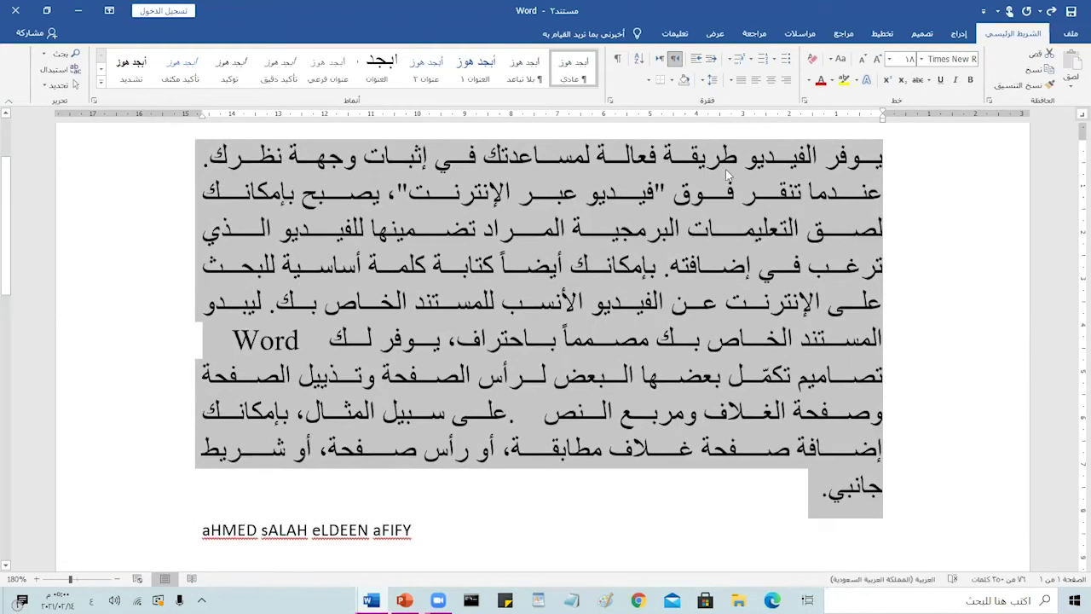
Step: Change the paragraph's line spacing to 2.0, then tighten it to 1.15
left_click(702, 81)
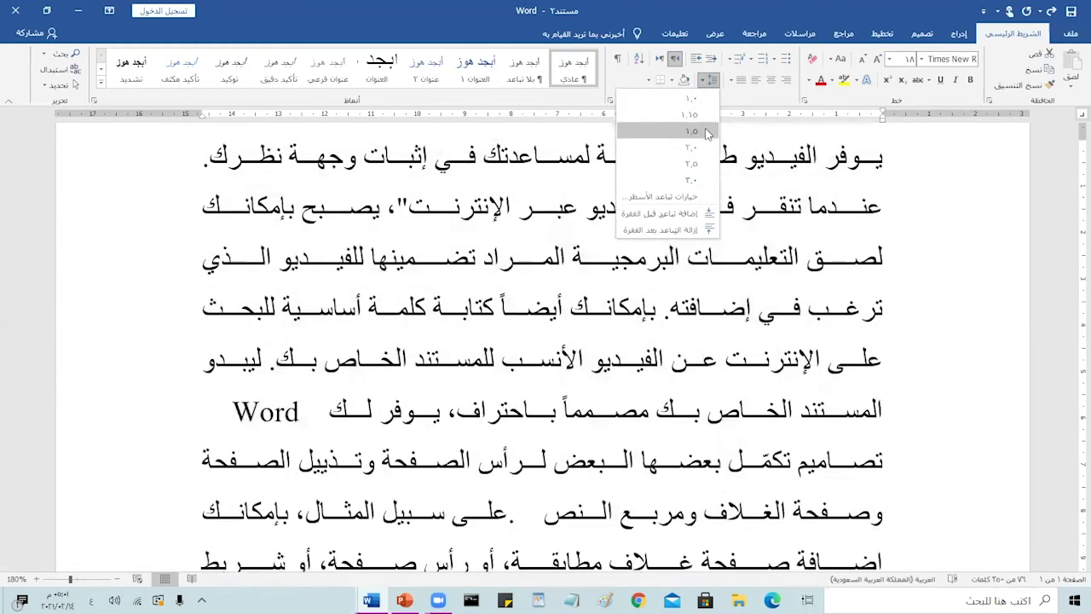
left_click(708, 149)
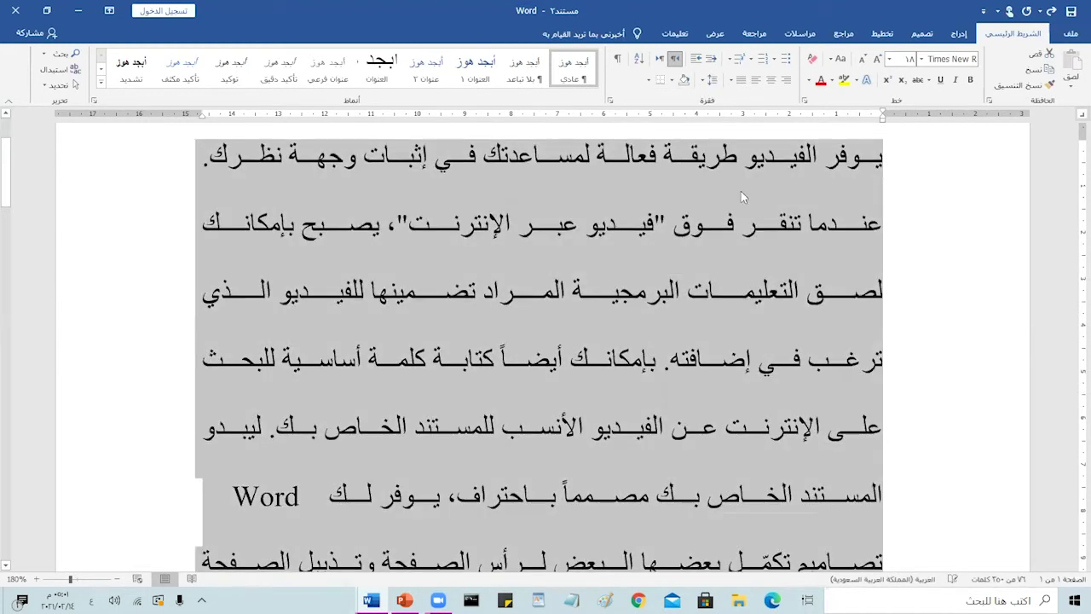
scroll(751, 225, "down", 3)
scroll(751, 225, "down", 3)
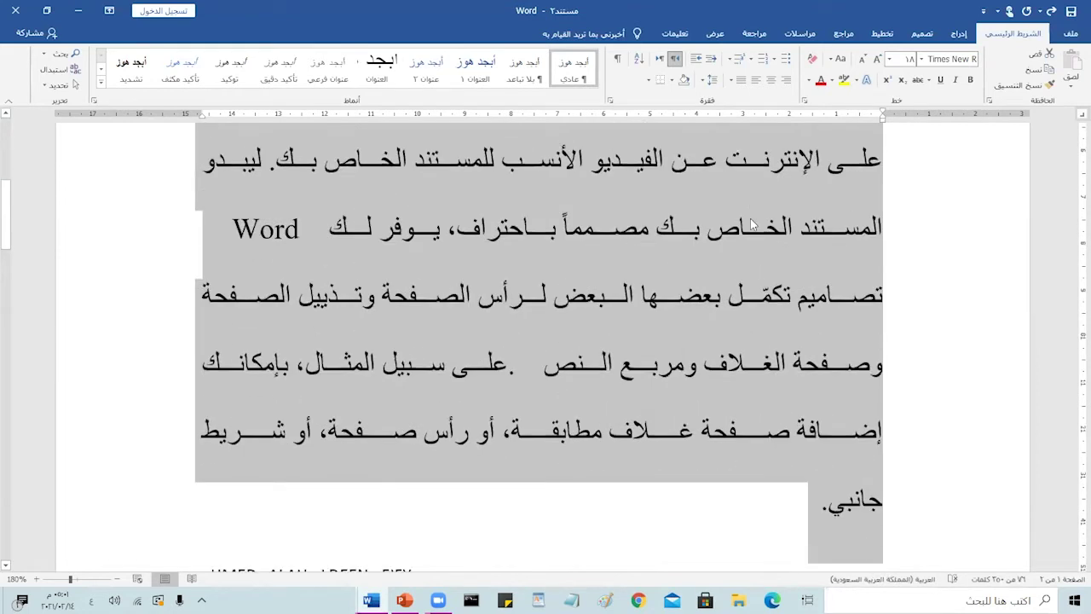
scroll(749, 223, "up", 3)
scroll(750, 223, "up", 3)
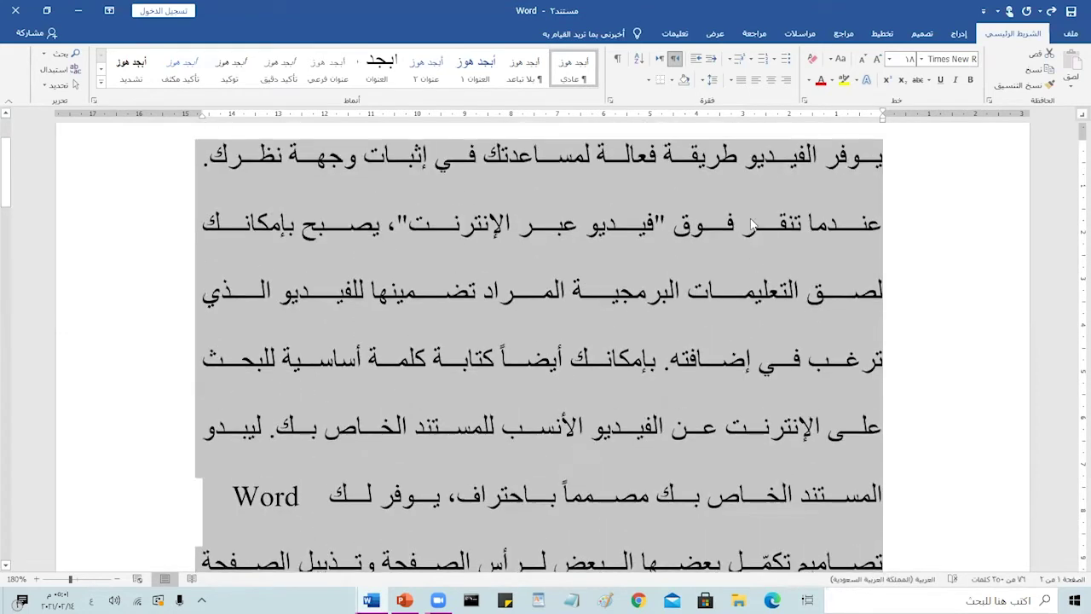
left_click(702, 82)
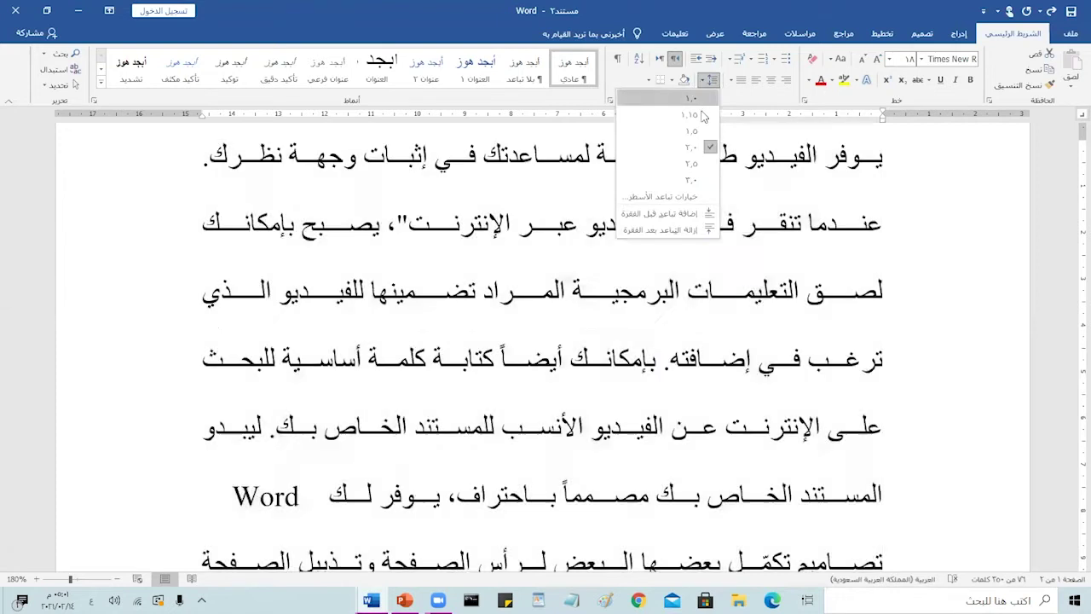
left_click(703, 115)
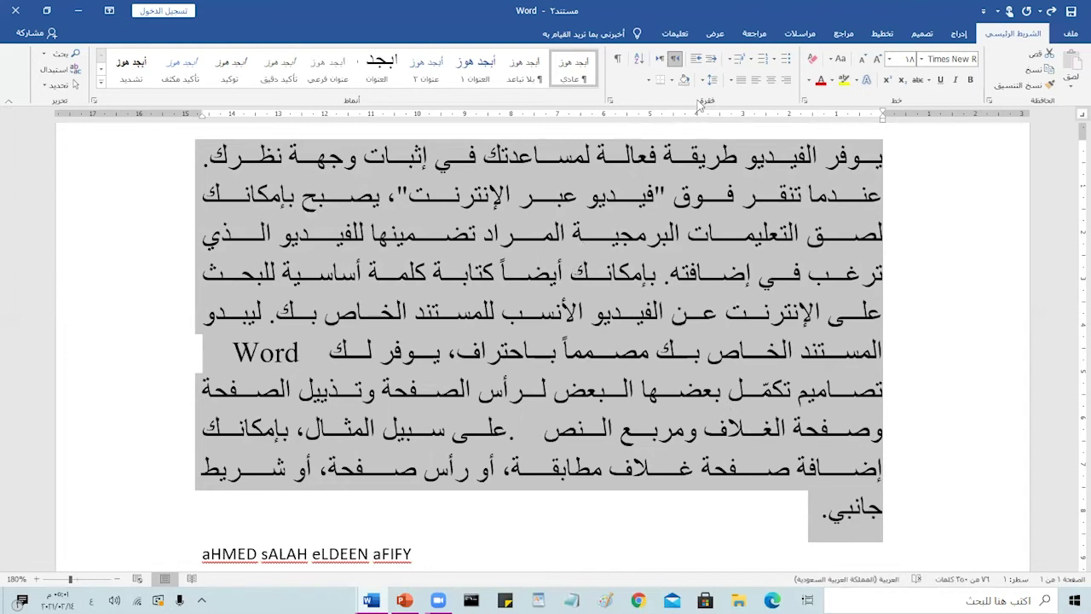
Step: In the Paragraph dialog, give the paragraph a First line special indent of 1.27 cm
left_click(610, 103)
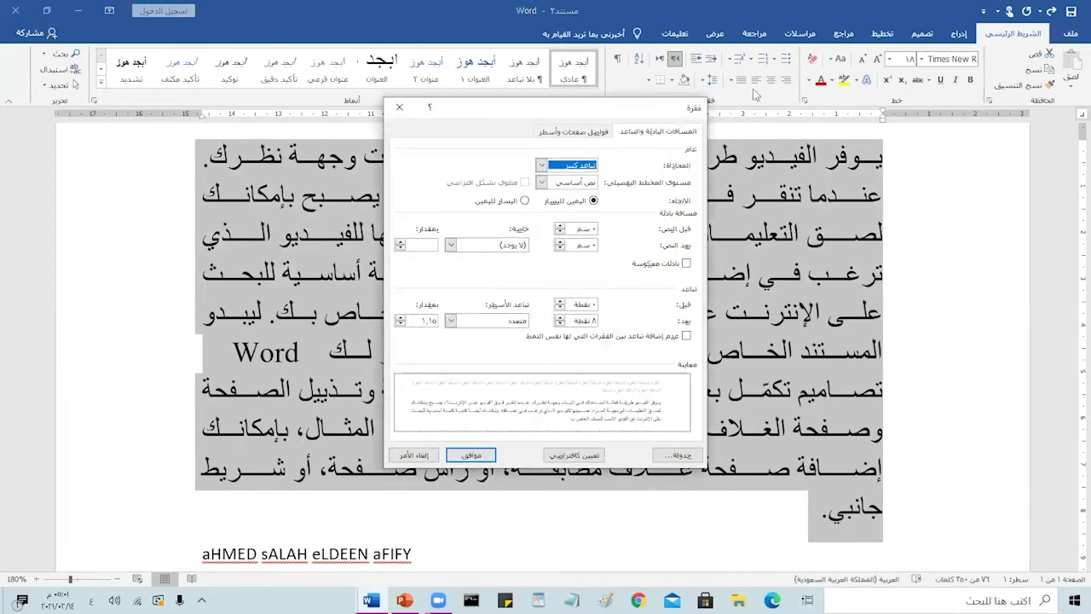
left_click(541, 165)
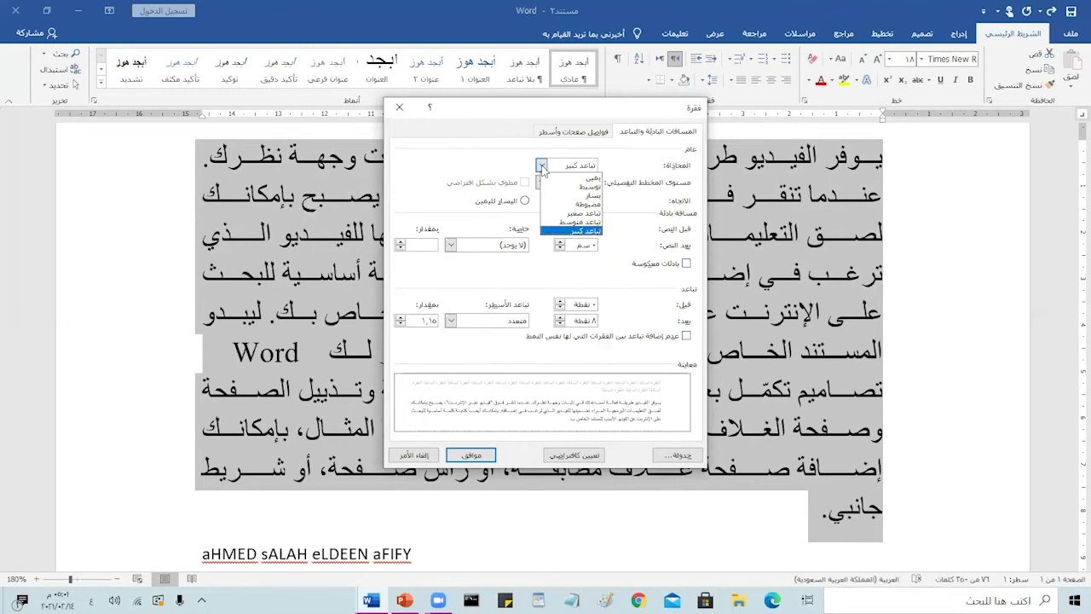
left_click(542, 167)
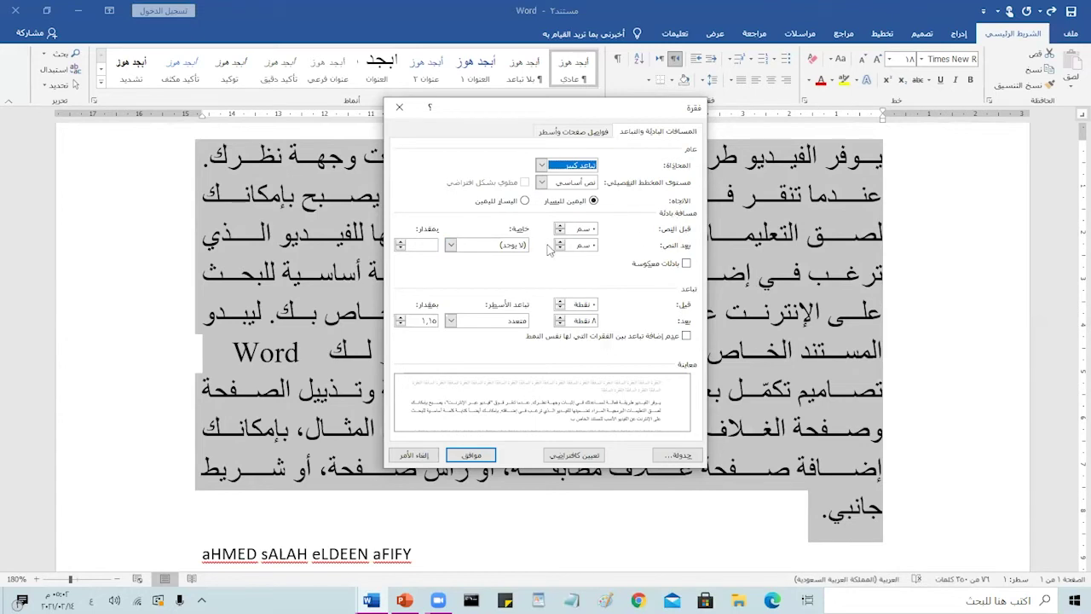
left_click(451, 244)
left_click(515, 267)
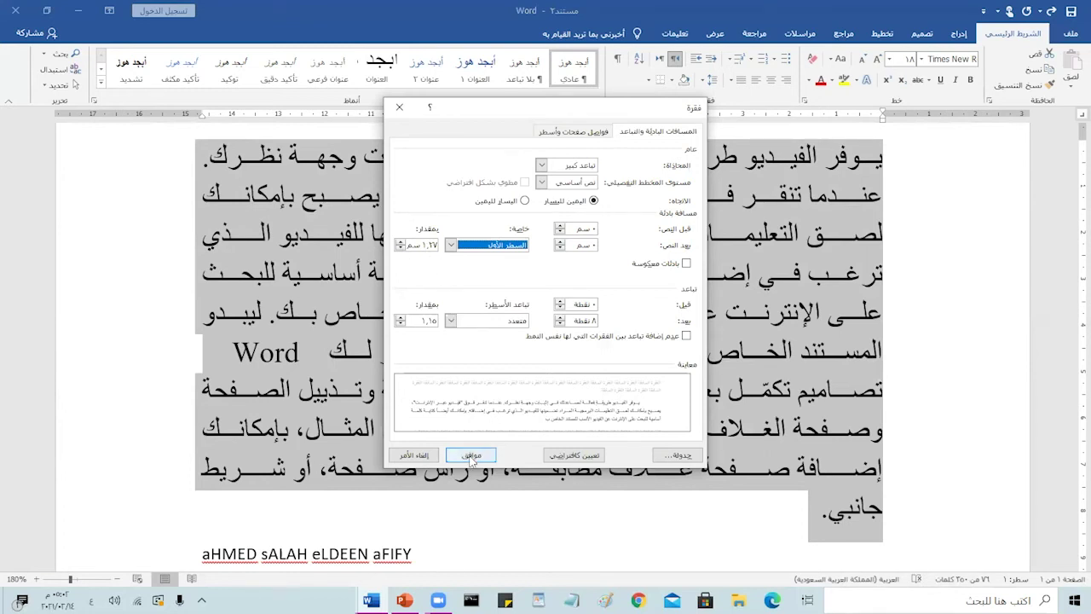
left_click(470, 454)
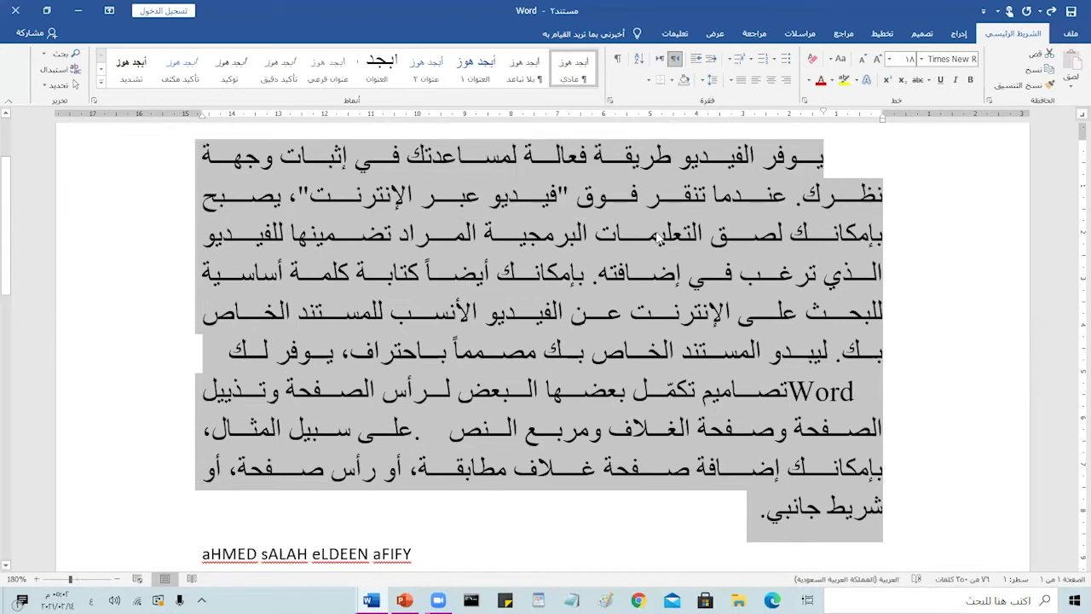
Step: Switch the paragraph's special indent from First line to Hanging through the right-click Paragraph dialog
right_click(659, 240)
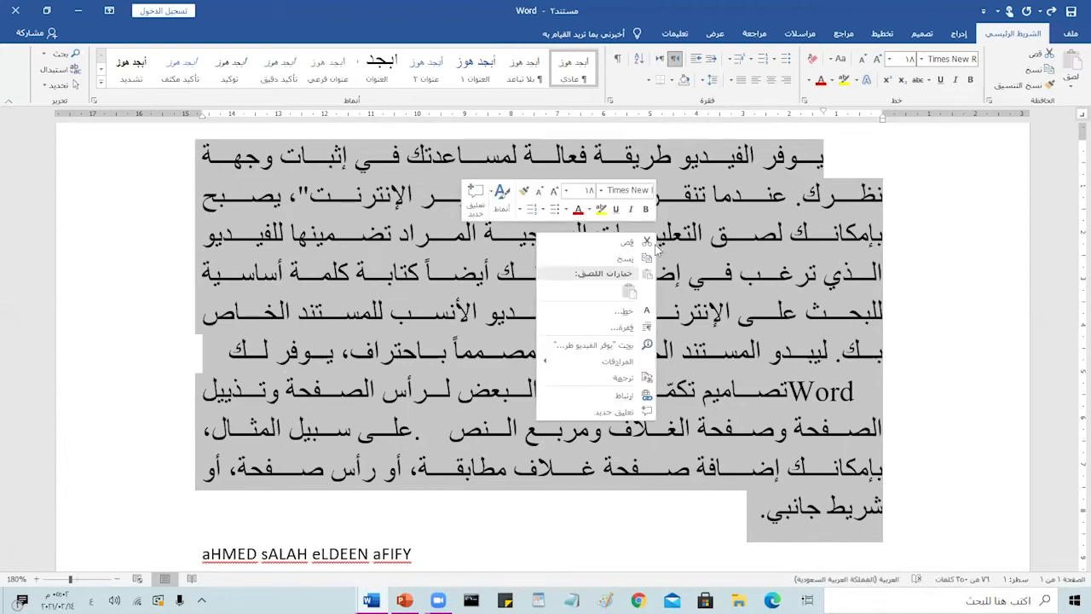
left_click(623, 328)
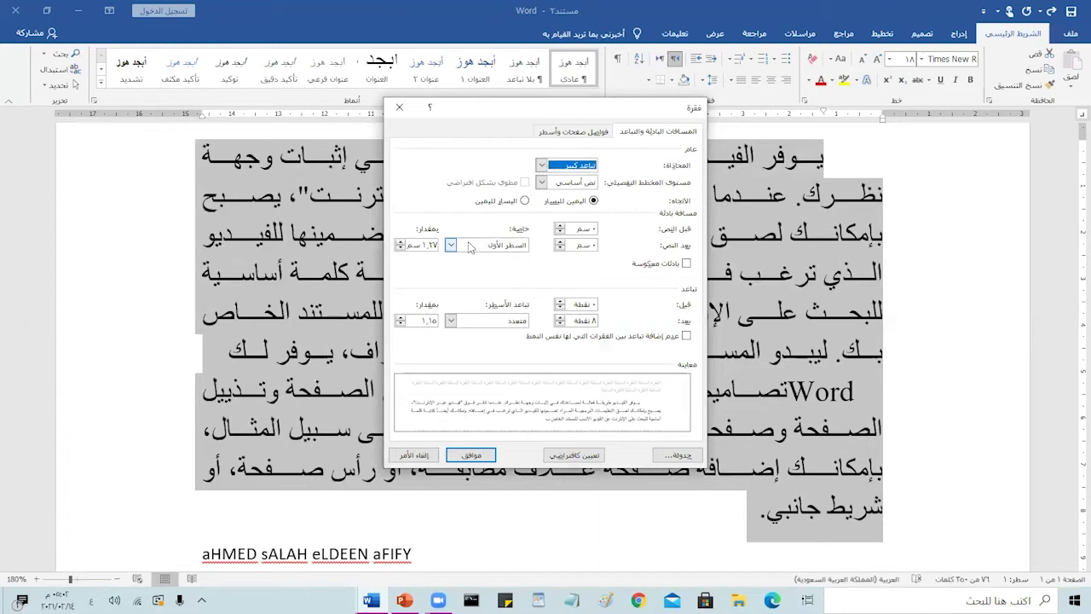
left_click(452, 247)
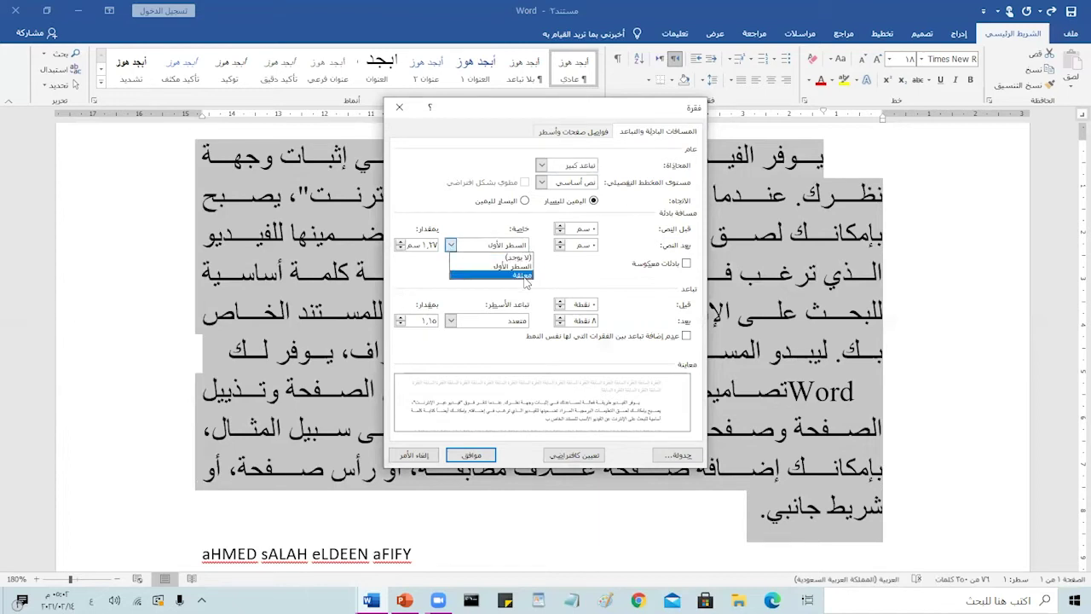
left_click(528, 276)
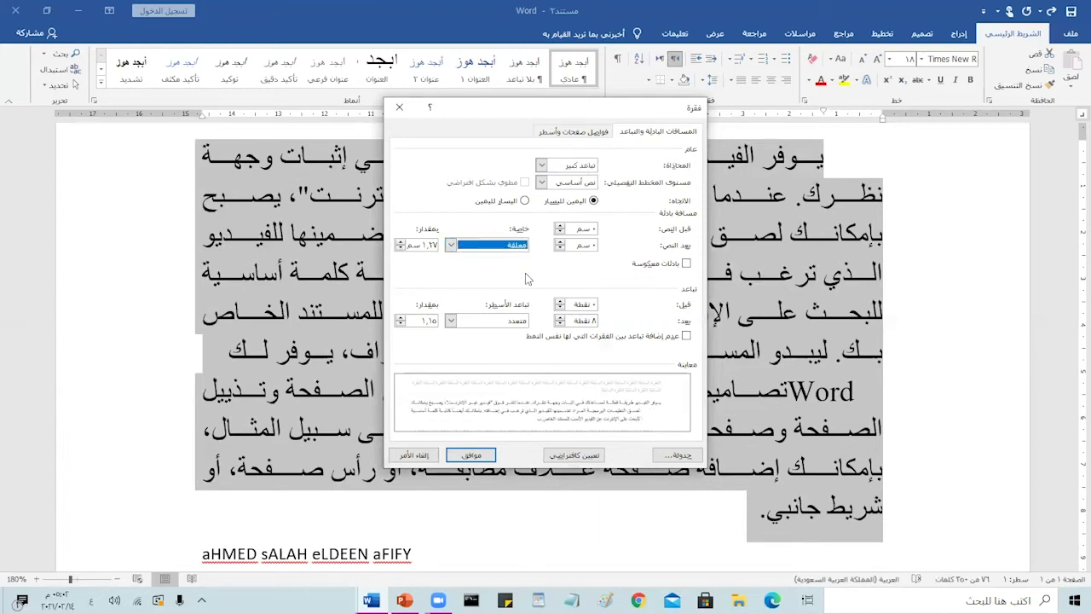
left_click(469, 456)
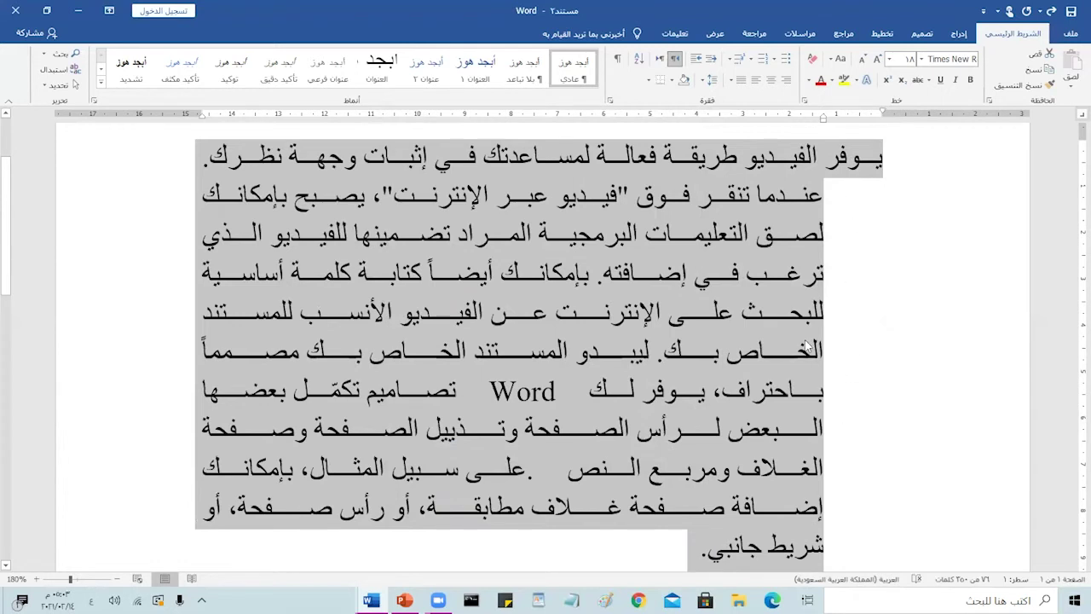
Step: Set the paragraph beginning انقر فوق "إدراج" to size 14 and justify it
scroll(814, 336, "down", 1)
scroll(814, 337, "down", 3)
scroll(814, 336, "down", 2)
scroll(816, 336, "up", 4)
scroll(814, 335, "up", 1)
scroll(814, 335, "down", 4)
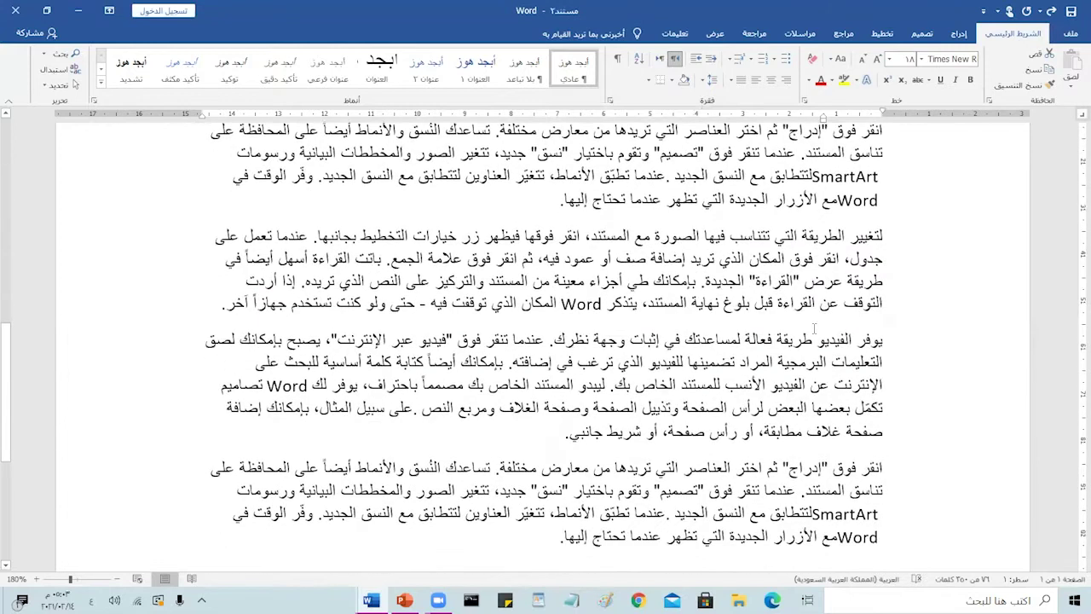
scroll(814, 335, "up", 2)
triple_click(754, 264)
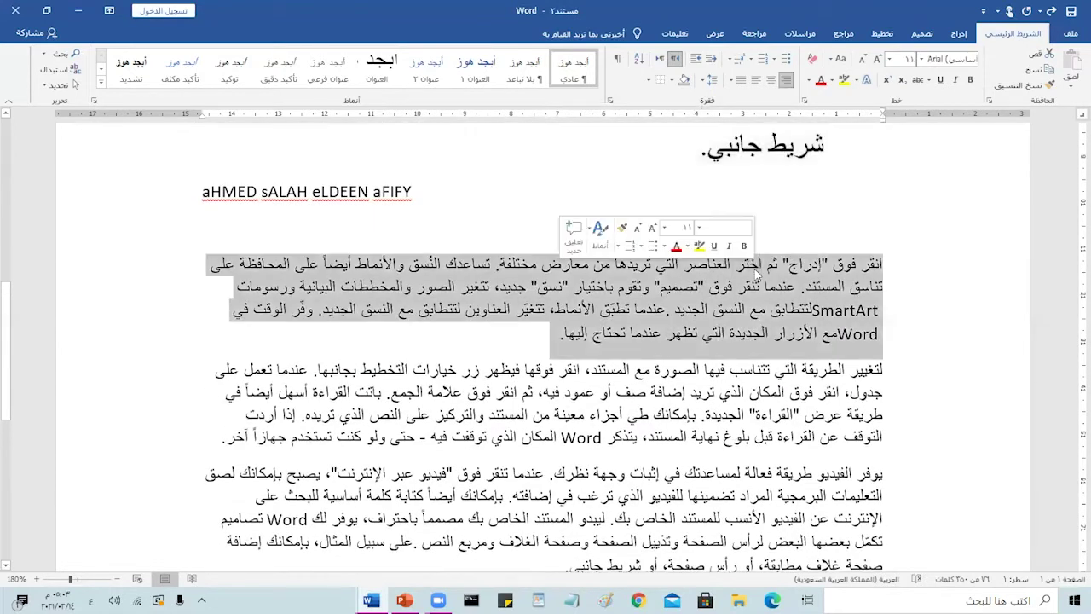
left_click(890, 64)
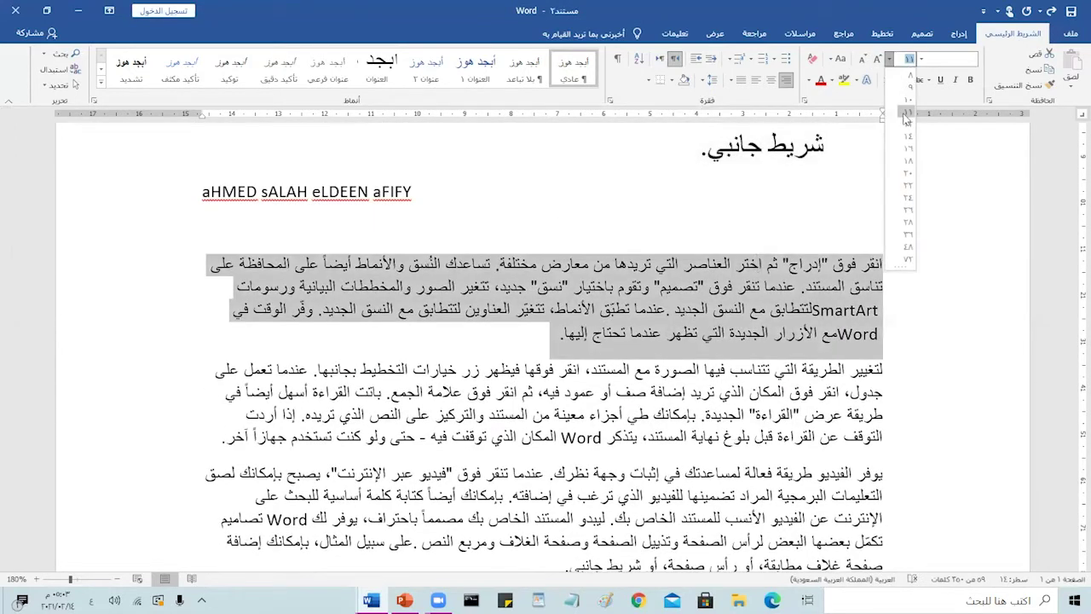
left_click(900, 141)
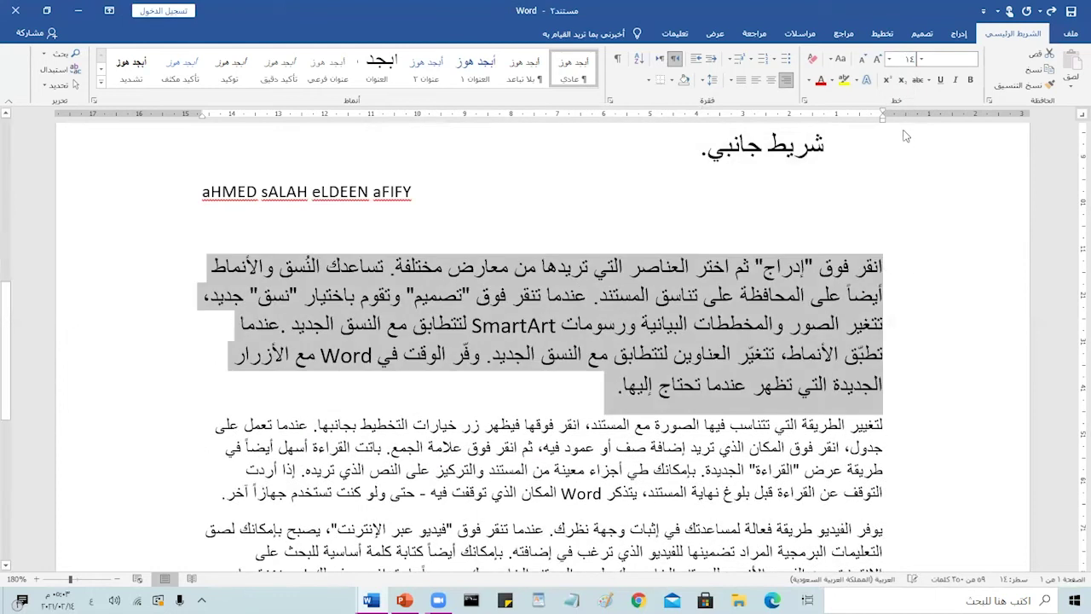
left_click(732, 80)
left_click(721, 101)
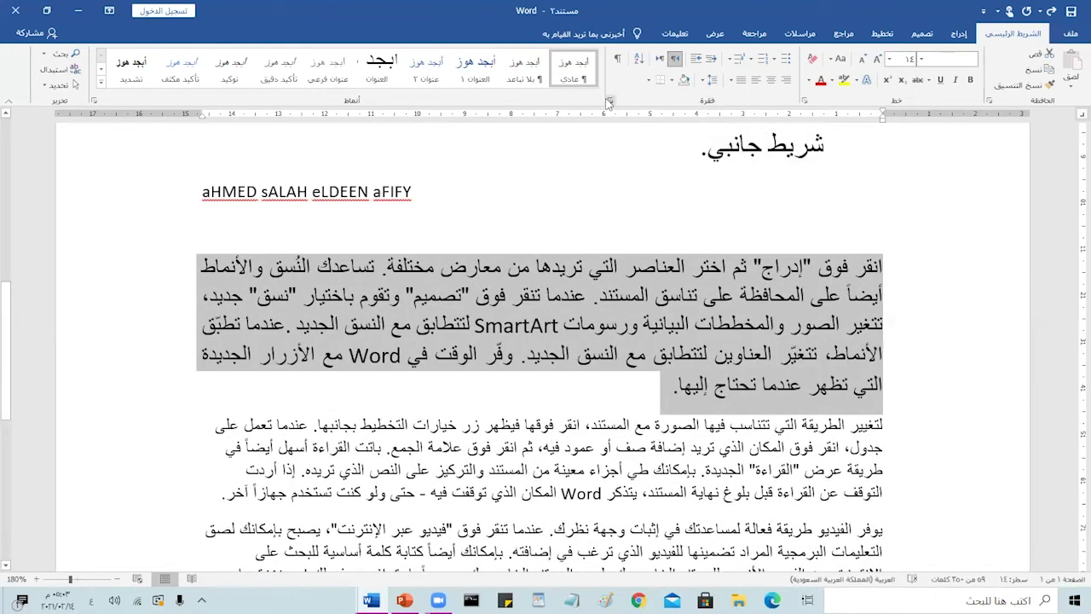
Step: Give that paragraph a First line special indent in the Paragraph dialog
left_click(609, 102)
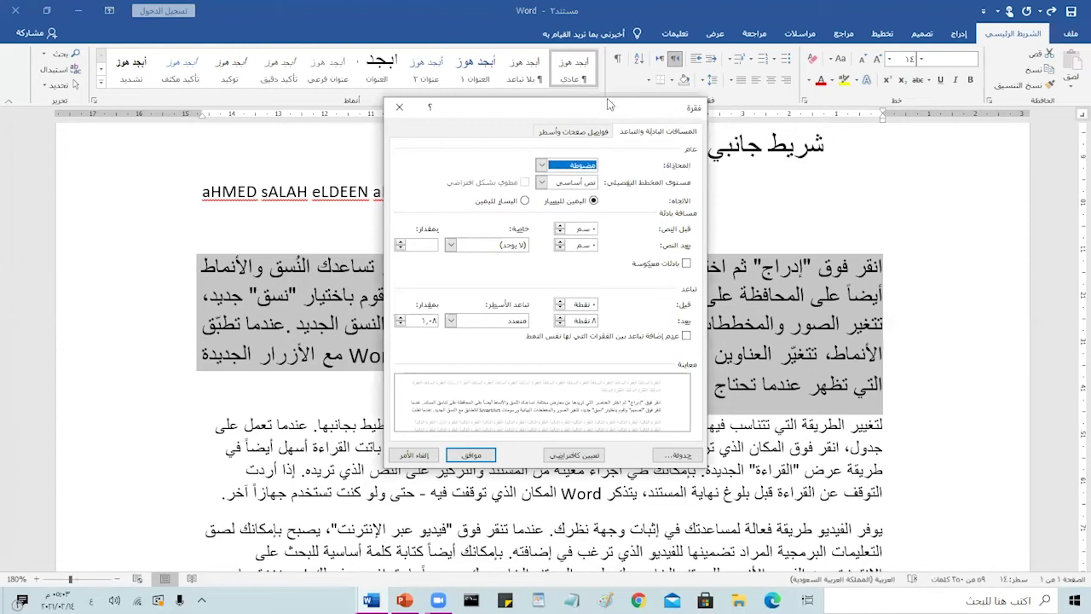
left_click(509, 247)
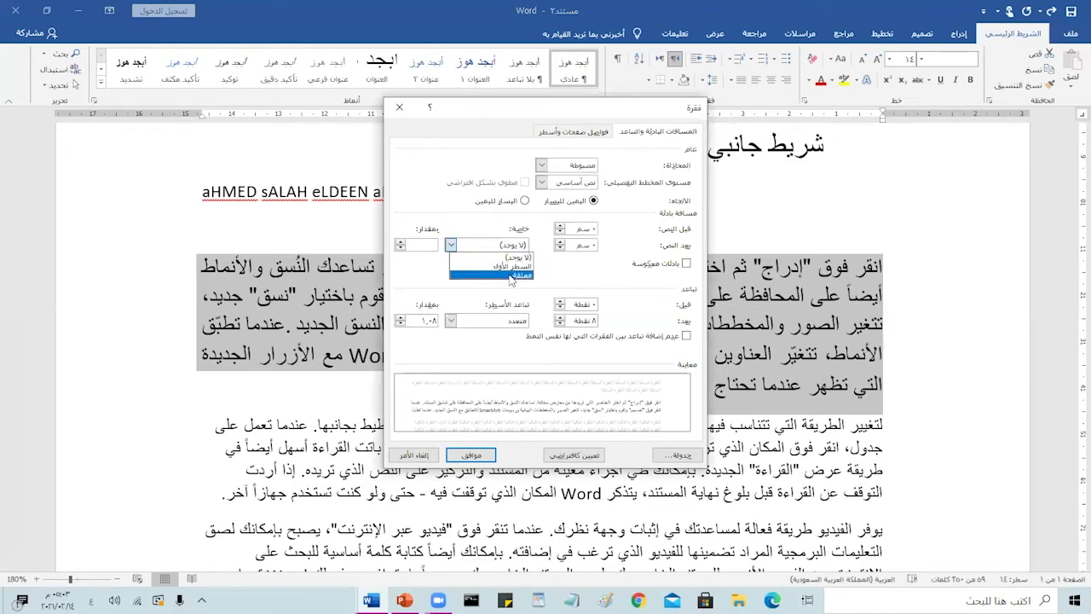
left_click(511, 266)
left_click(473, 454)
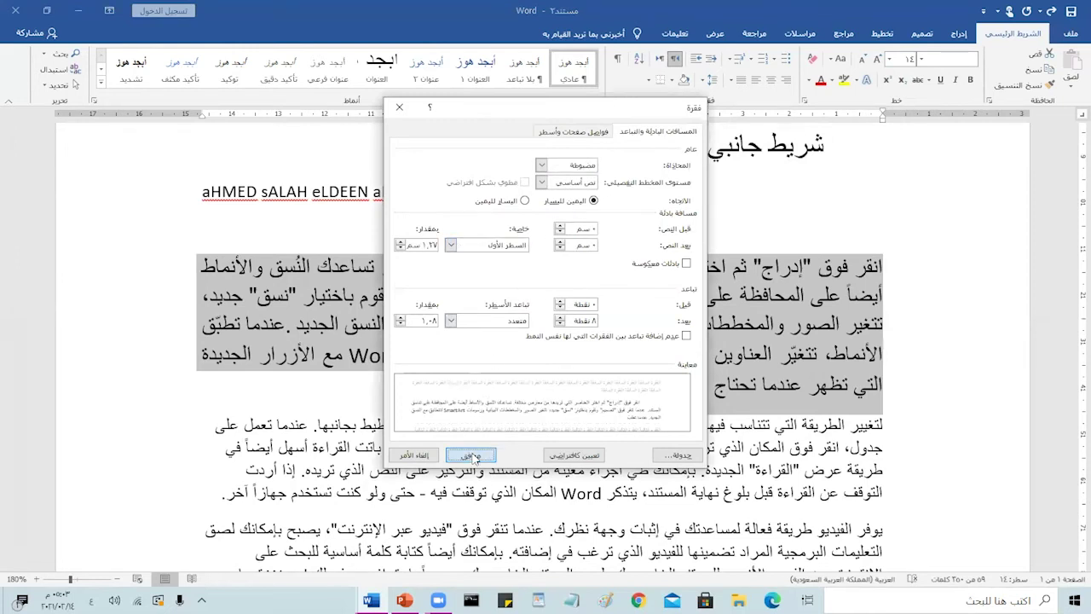
left_click(836, 328)
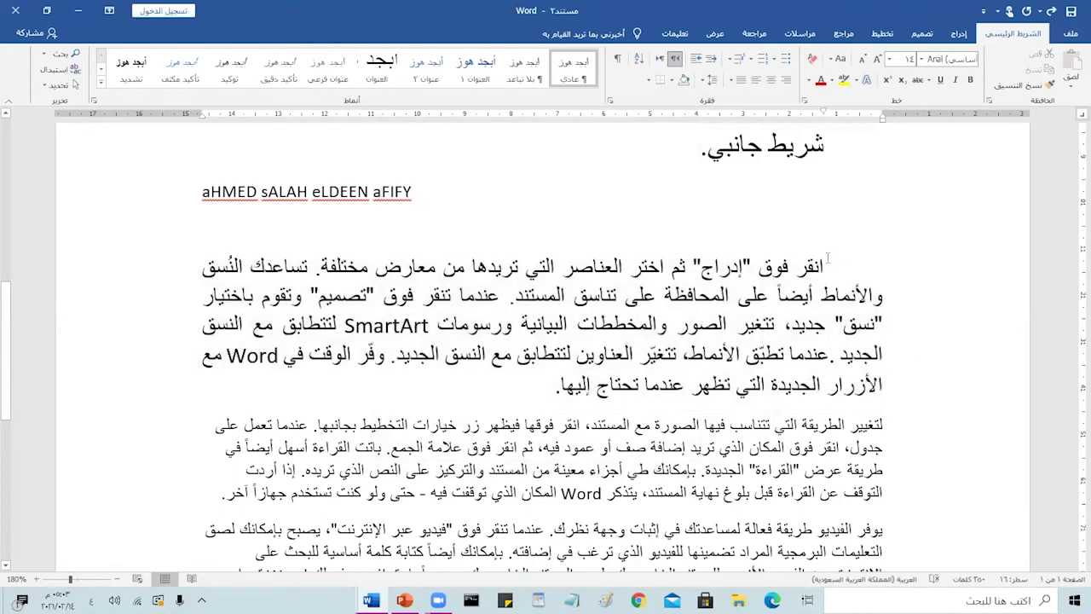
scroll(831, 247, "up", 5)
scroll(835, 239, "up", 3)
scroll(844, 222, "down", 5)
scroll(850, 206, "up", 3)
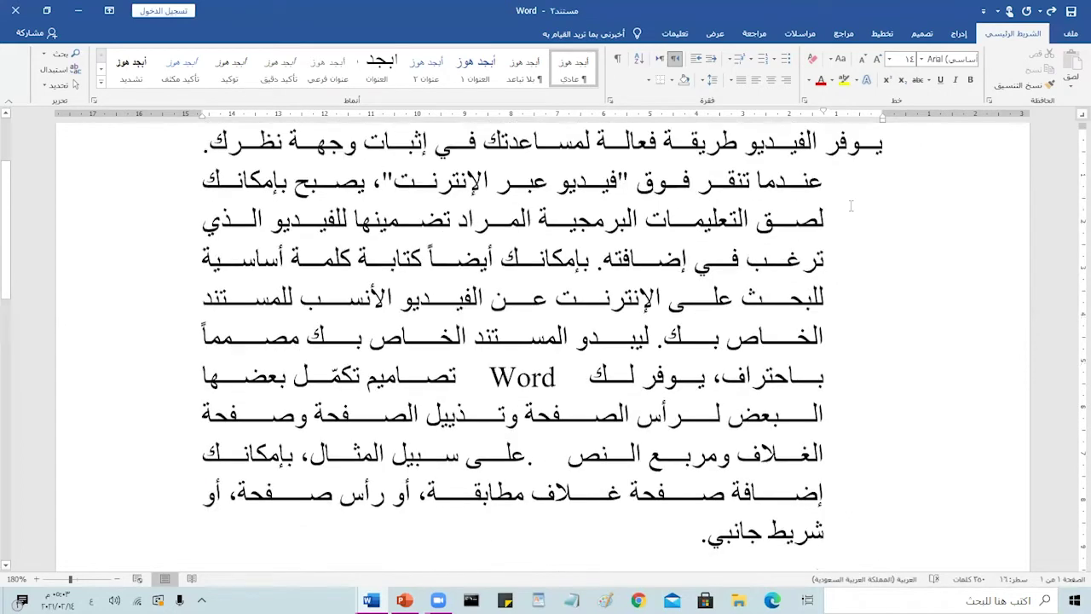
scroll(798, 303, "down", 5)
scroll(799, 304, "down", 5)
scroll(798, 305, "up", 5)
scroll(799, 304, "down", 5)
scroll(801, 294, "up", 2)
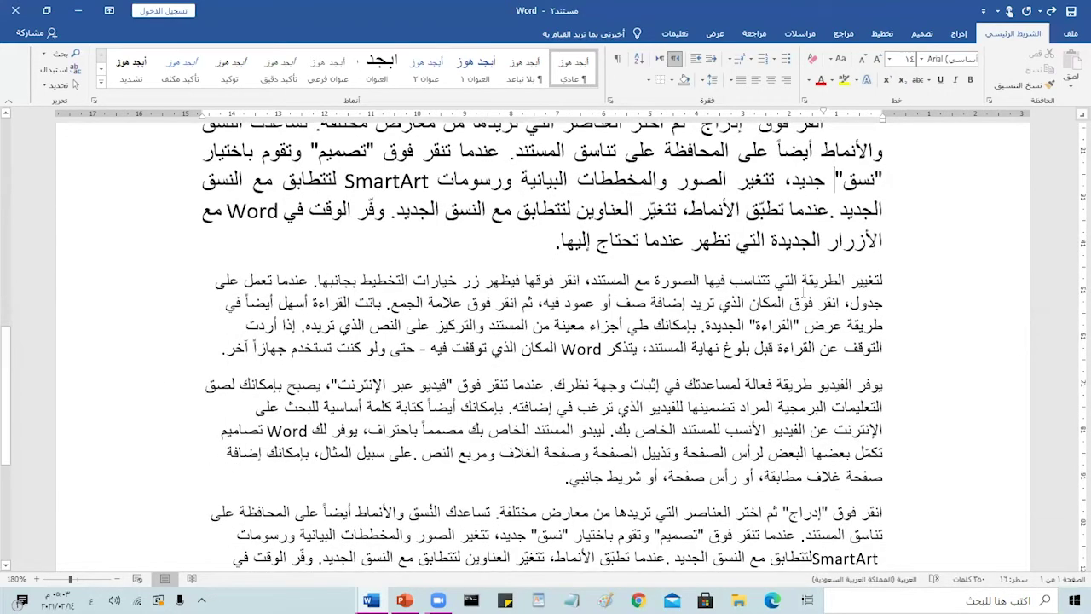
Step: Enlarge the paragraph beginning لتغيير الطريقة to size 14 and apply Justify alignment
triple_click(804, 281)
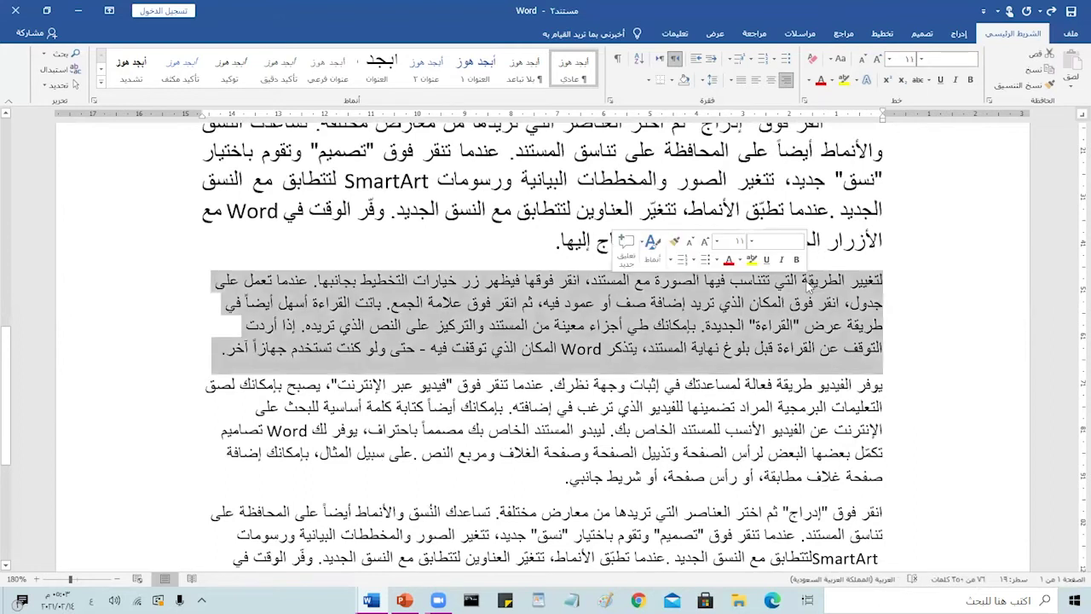
left_click(888, 60)
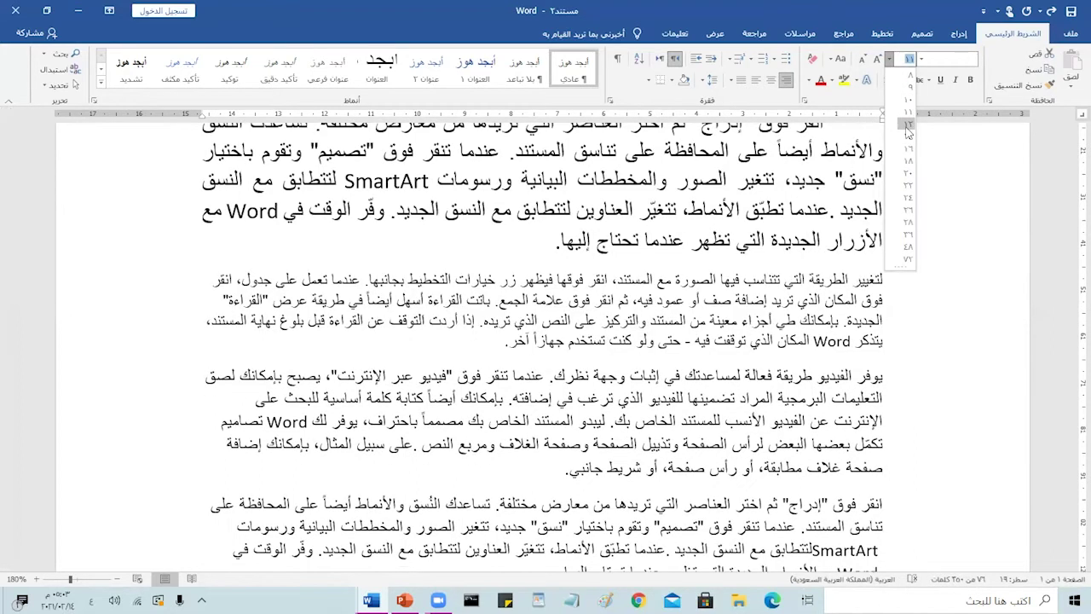
left_click(910, 138)
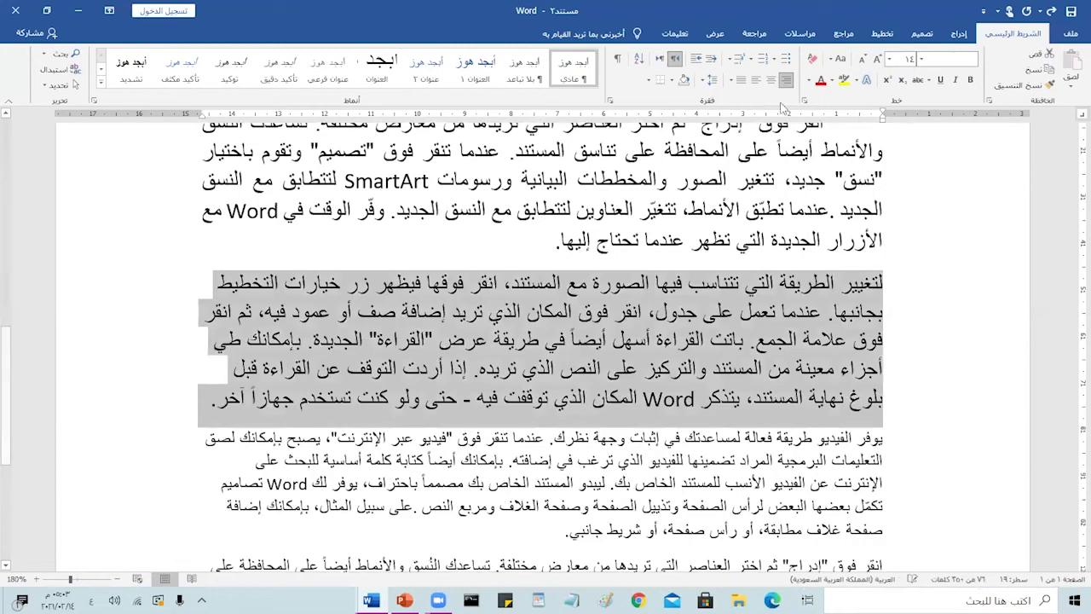
left_click(733, 79)
left_click(729, 101)
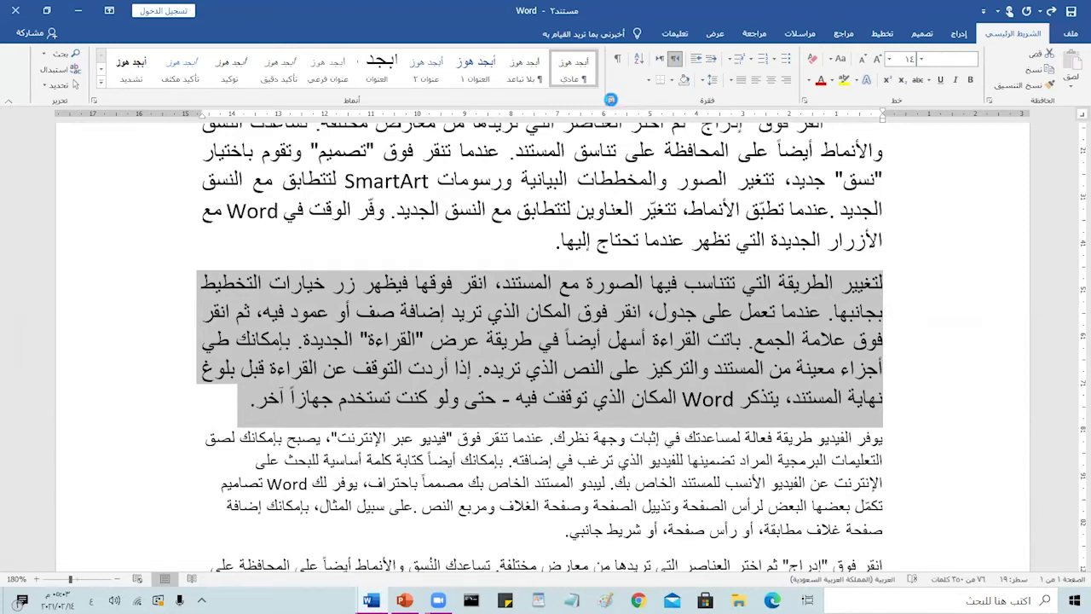
left_click(610, 100)
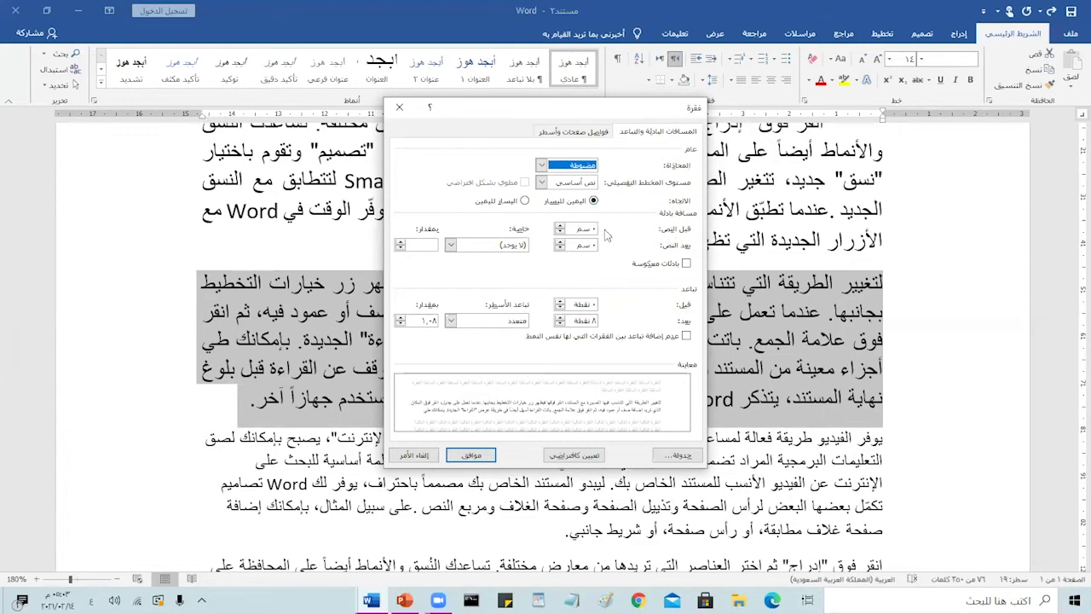
Step: Set the paragraph's Before text indent to 1 cm
left_click(561, 226)
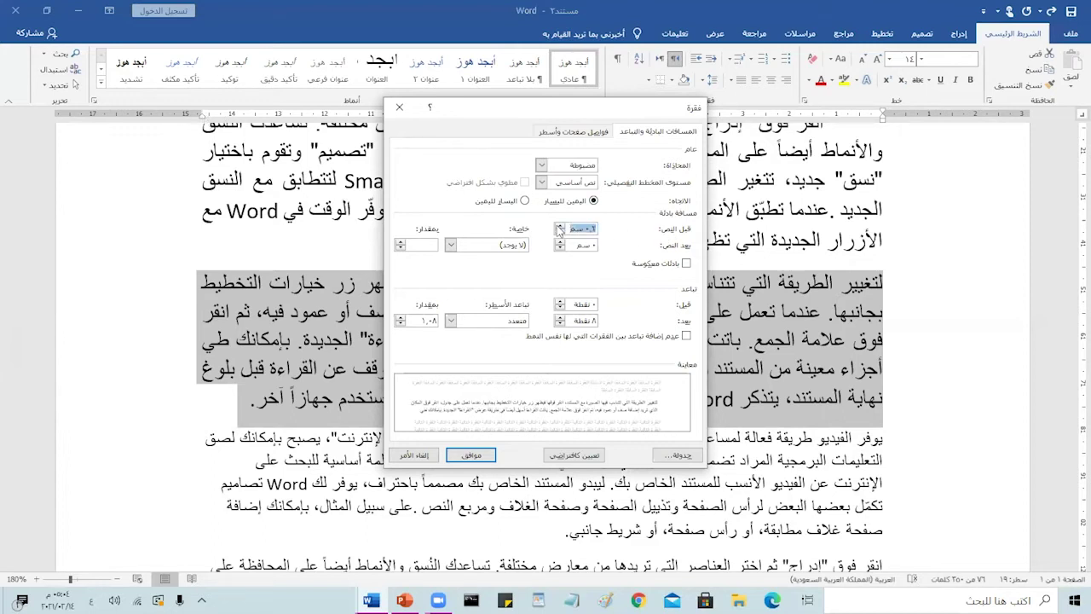
left_click(560, 227)
left_click(560, 226)
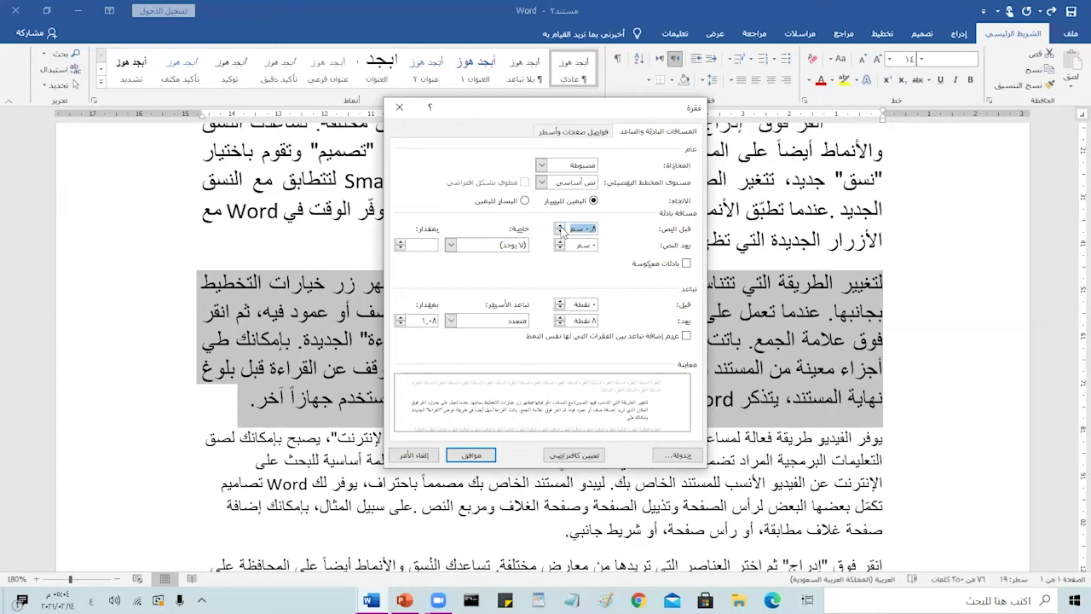
left_click(561, 227)
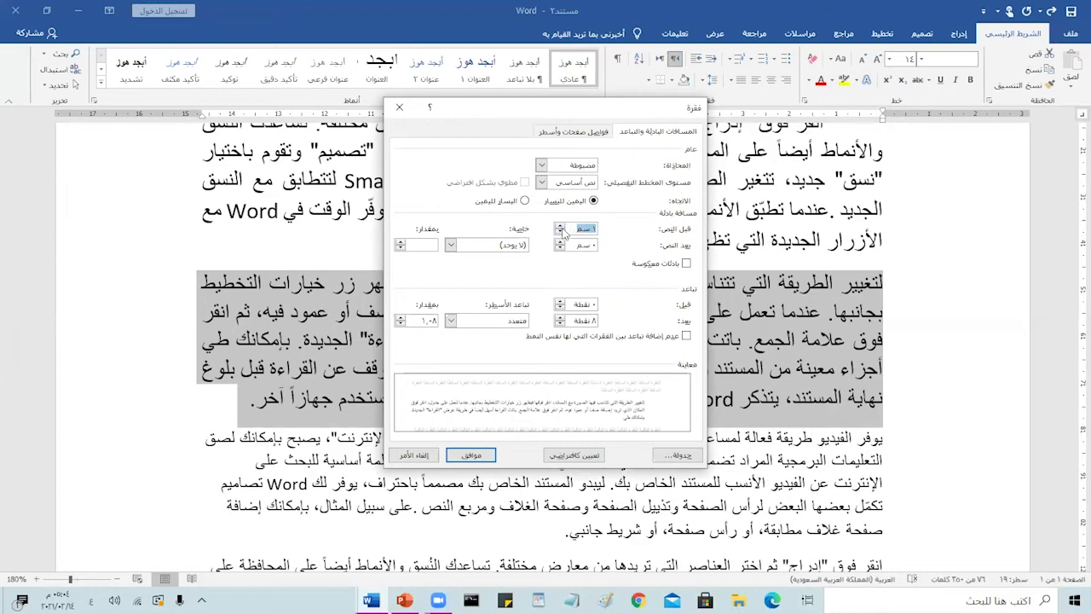
left_click(471, 460)
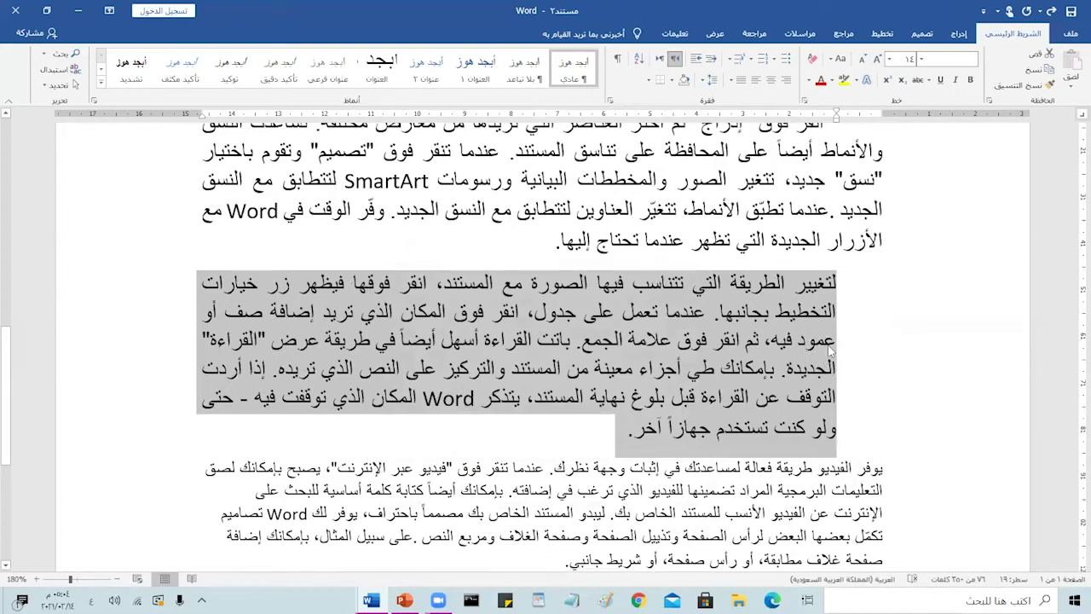
scroll(827, 349, "down", 3)
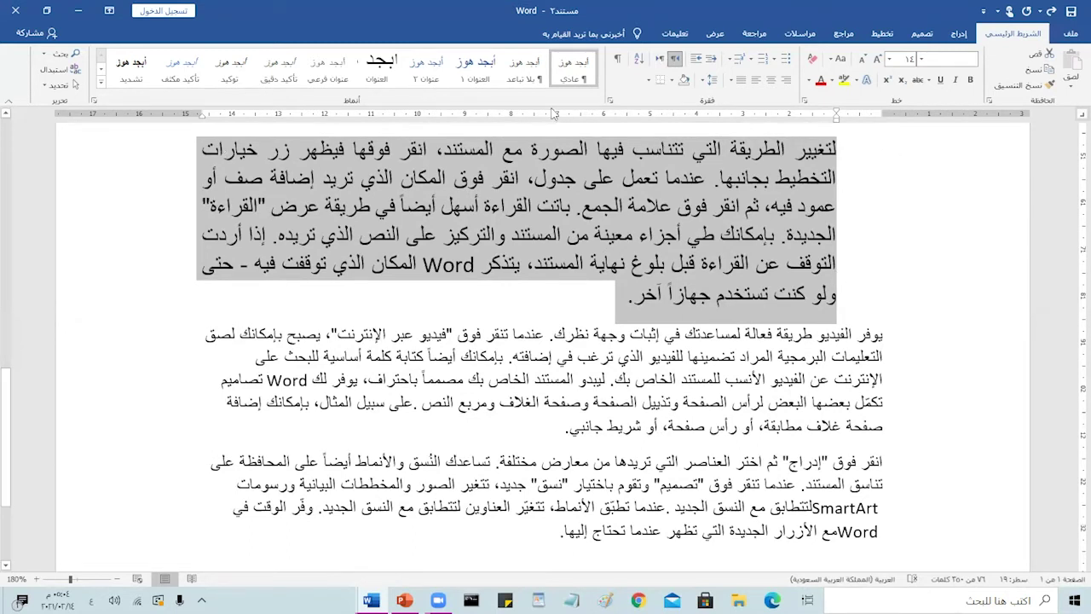
Step: Set the paragraph's After text indent to 1 cm as well
left_click(611, 101)
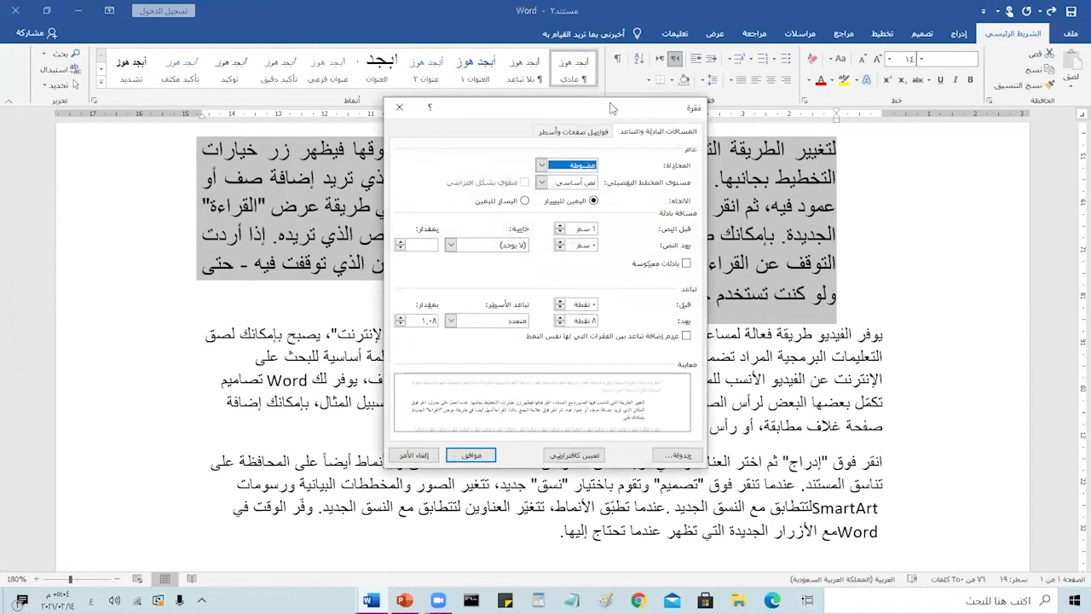
left_click(560, 243)
left_click(560, 242)
left_click(560, 241)
left_click(560, 241)
left_click(561, 242)
left_click(560, 242)
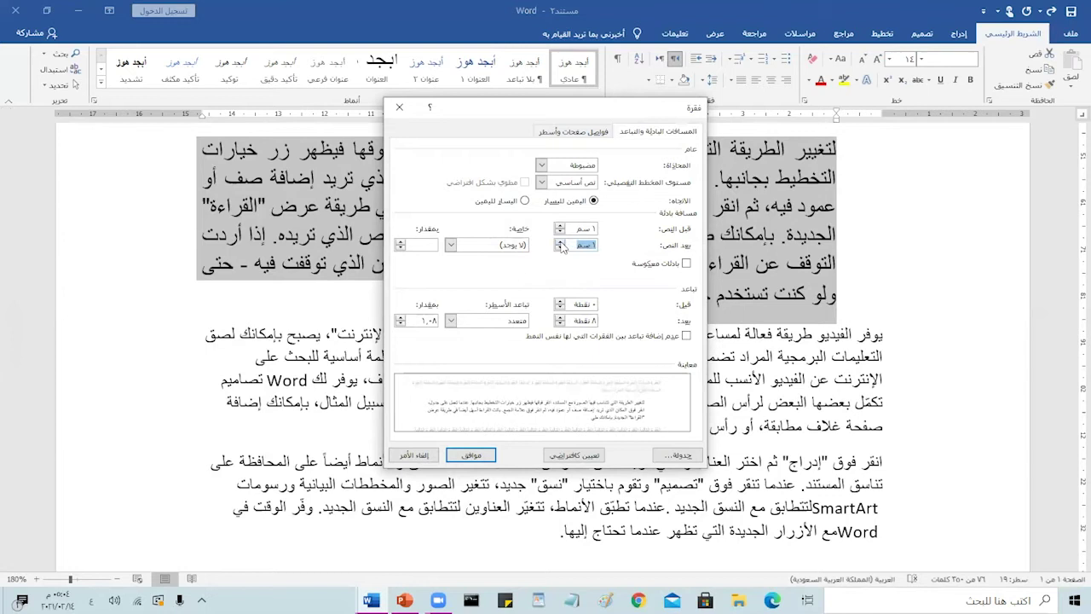
left_click(471, 454)
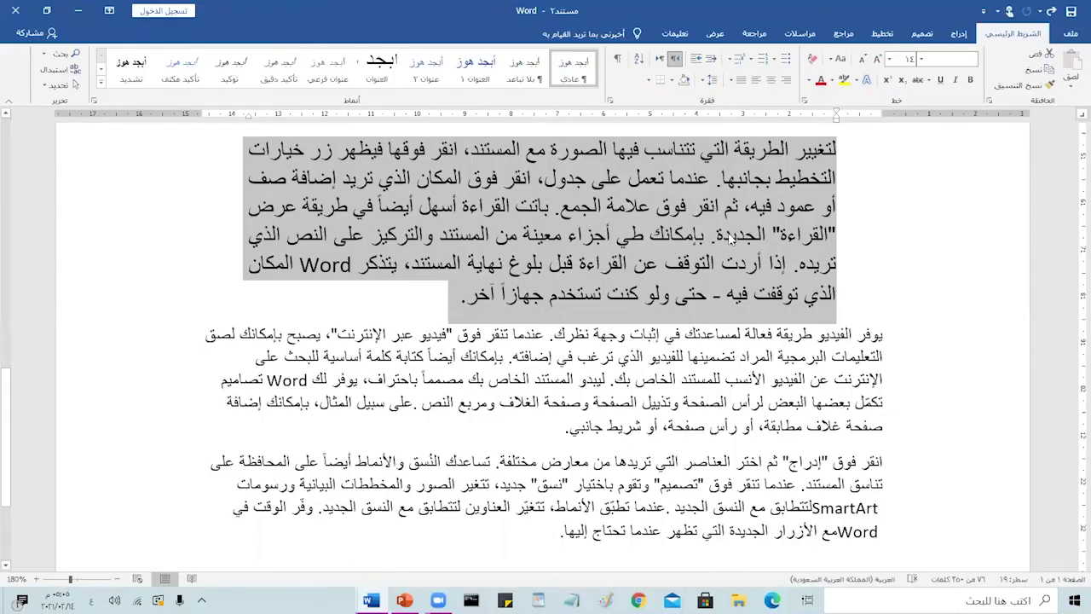
right_click(639, 191)
Step: Give the paragraph 12 pt of spacing before it
left_click(606, 289)
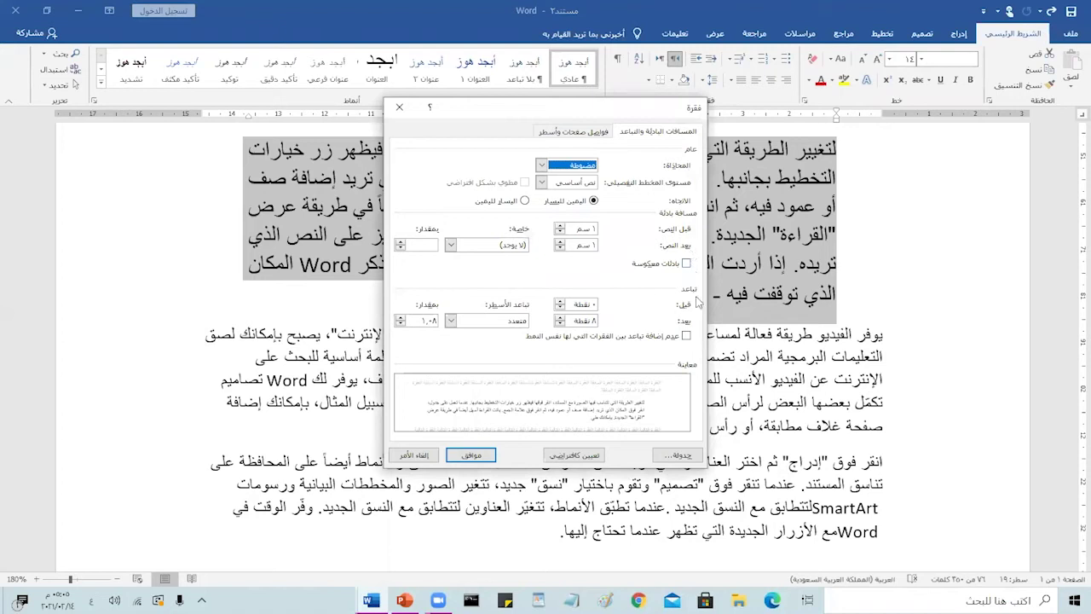
left_click(560, 301)
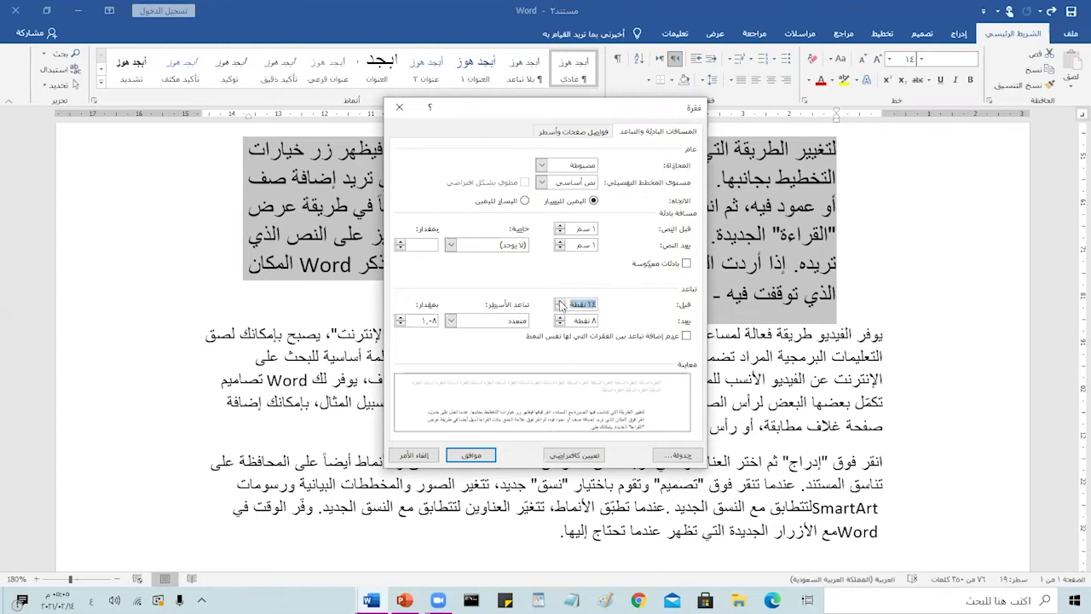
left_click(560, 309)
left_click(561, 308)
left_click(561, 309)
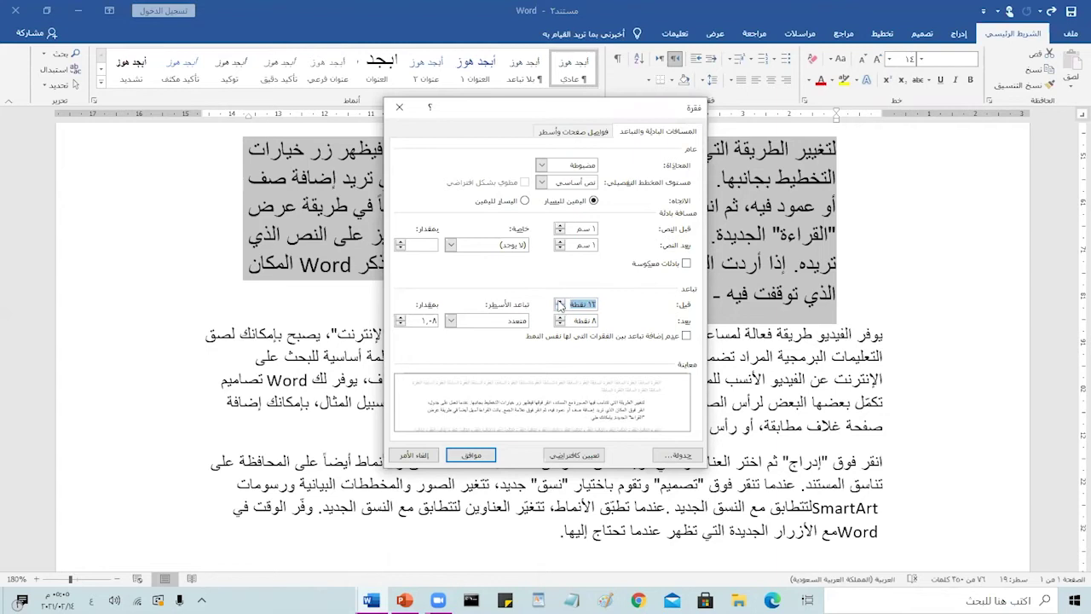
left_click(473, 455)
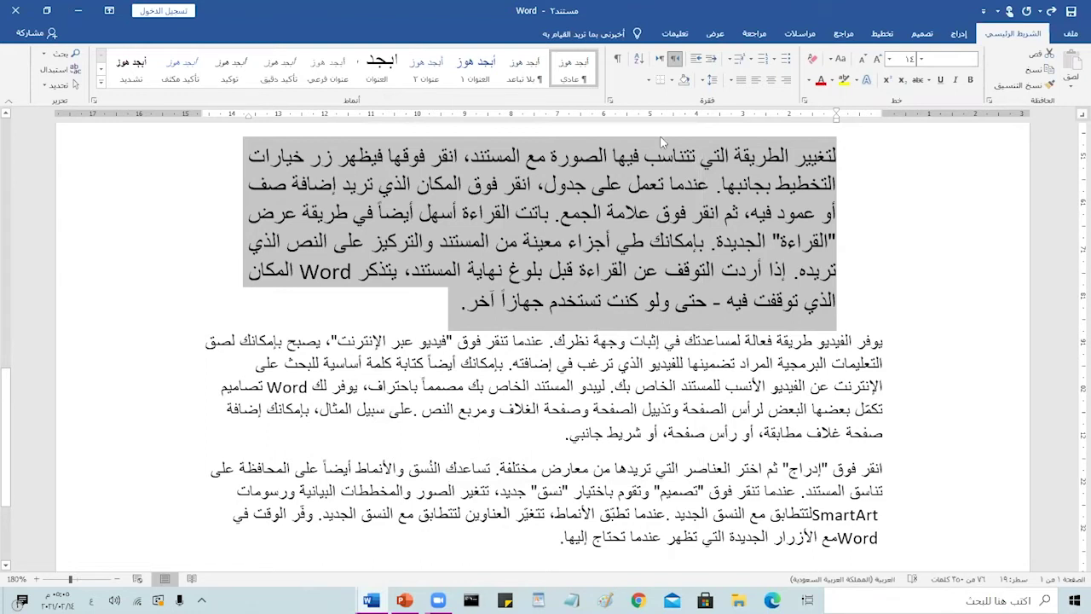
Step: Give the paragraph 18 pt of spacing after it
left_click(609, 101)
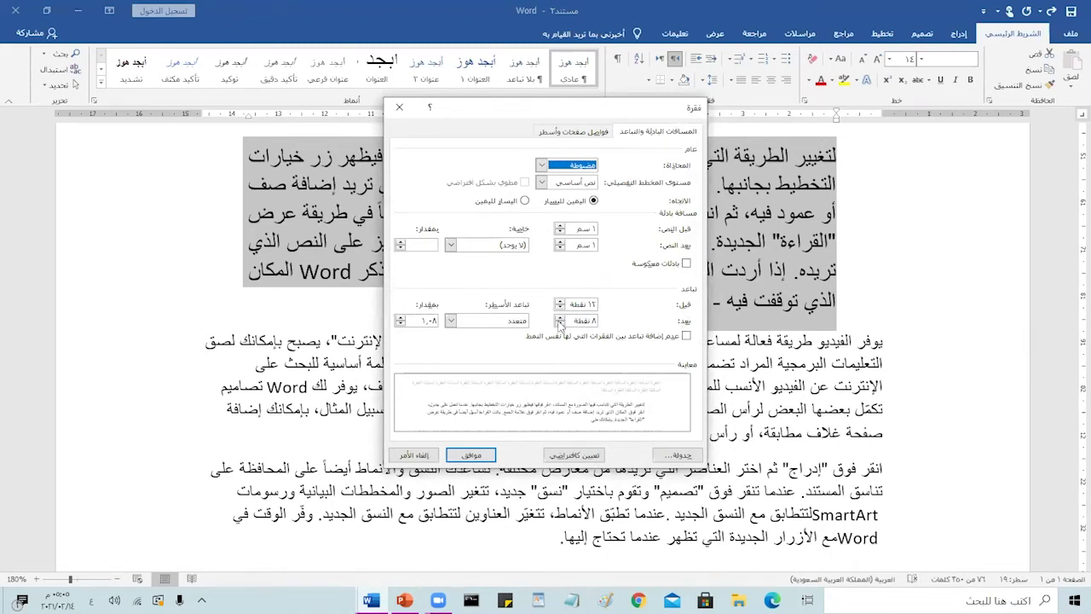
left_click(560, 318)
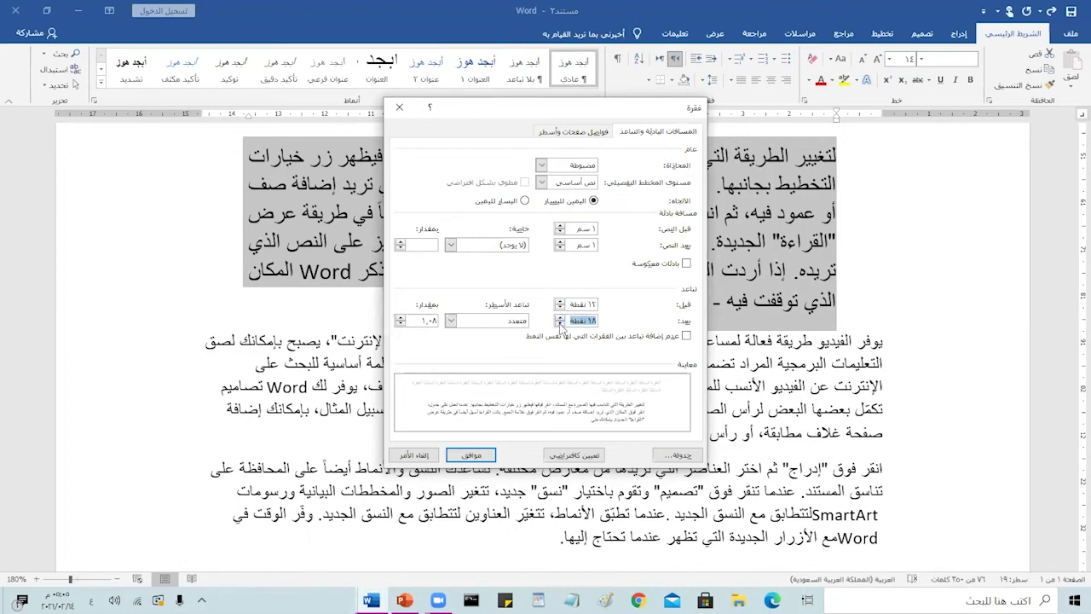
left_click(473, 454)
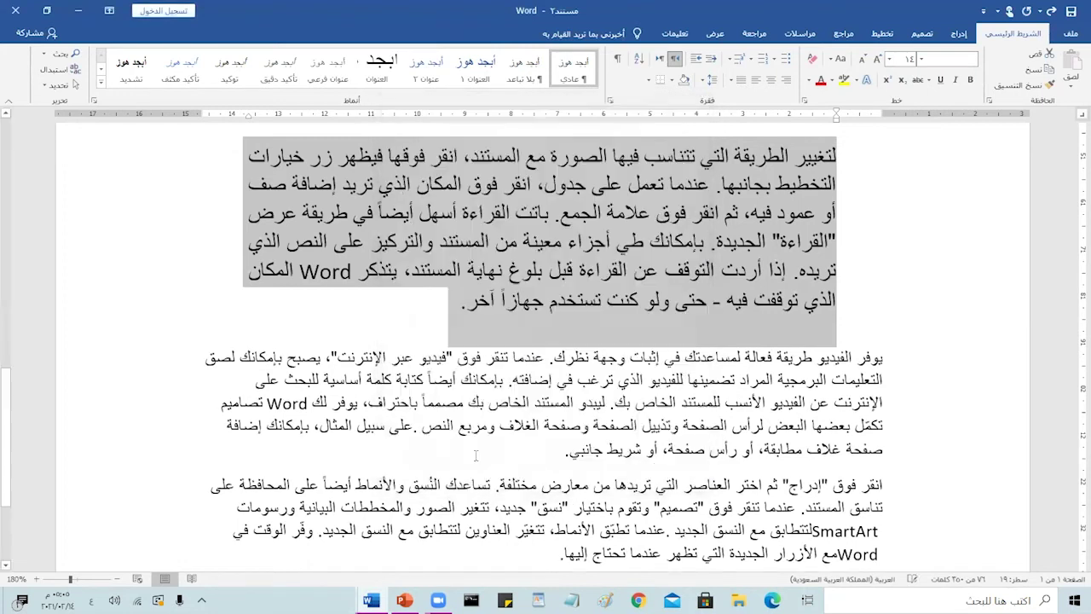
scroll(823, 243, "up", 3)
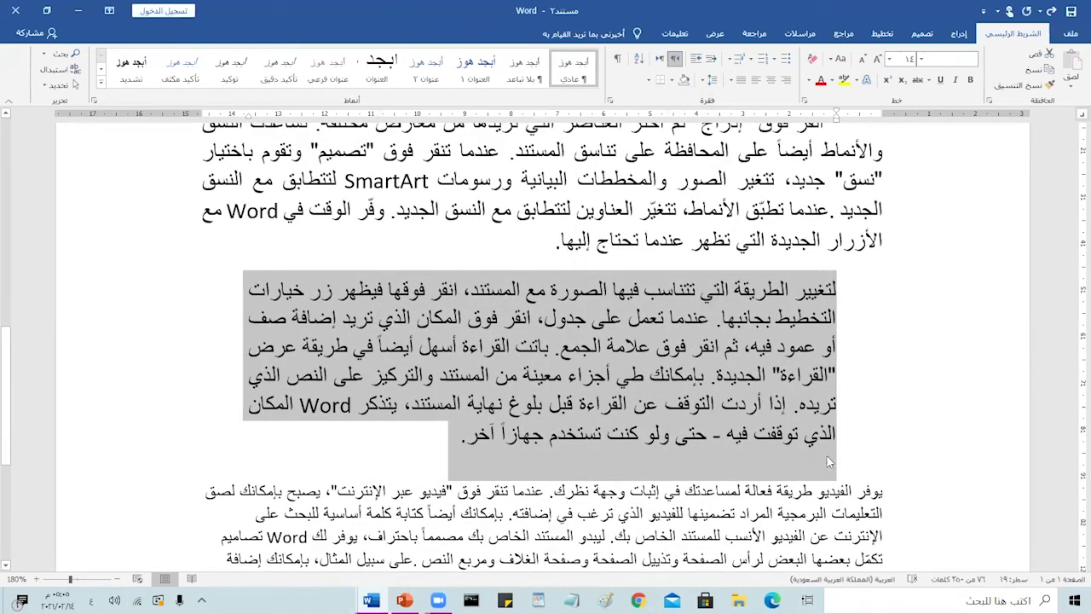
Step: Recheck the paragraph's 1 cm indents and 12/18 pt spacing, then view them on the Layout tab
left_click(610, 101)
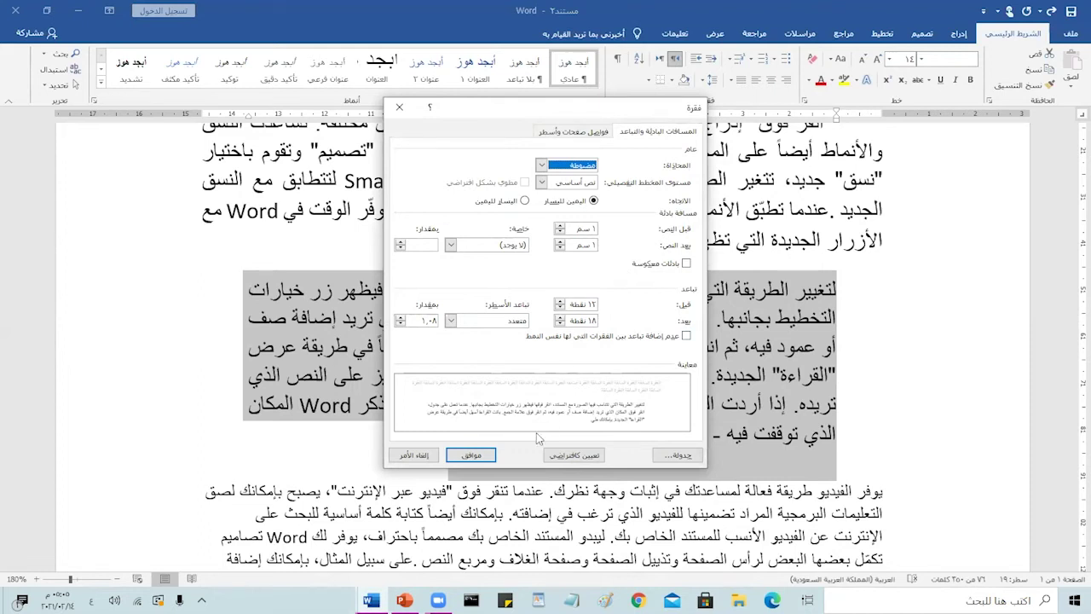
left_click(473, 454)
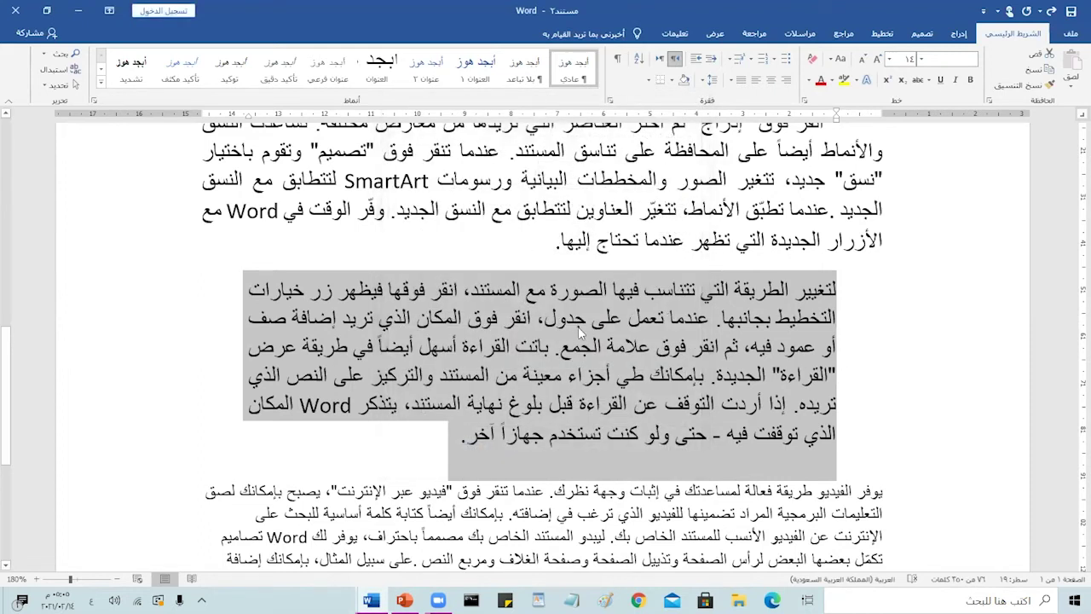
left_click(922, 37)
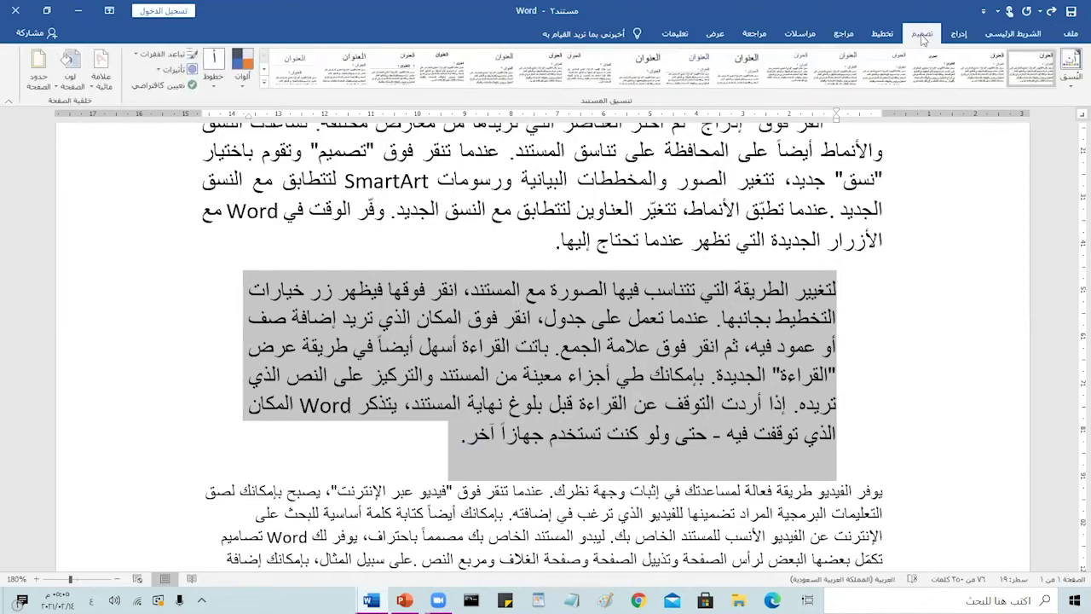
left_click(876, 34)
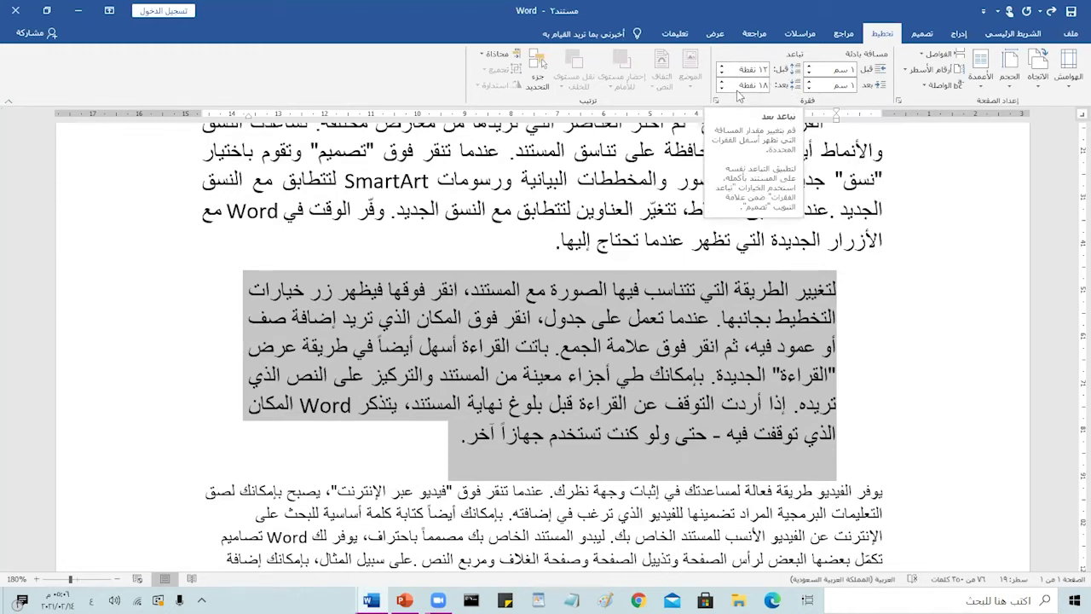
left_click(575, 210)
Step: Check the video paragraph's formatting, then return to the Home formatting options
scroll(579, 238, "up", 2)
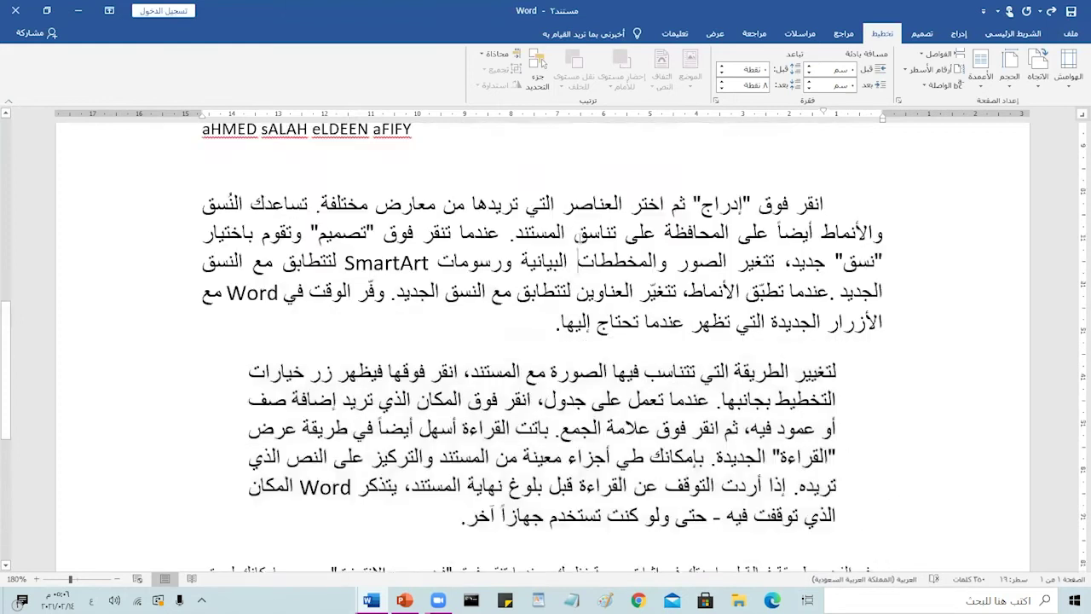
scroll(610, 273, "up", 3)
scroll(673, 228, "up", 4)
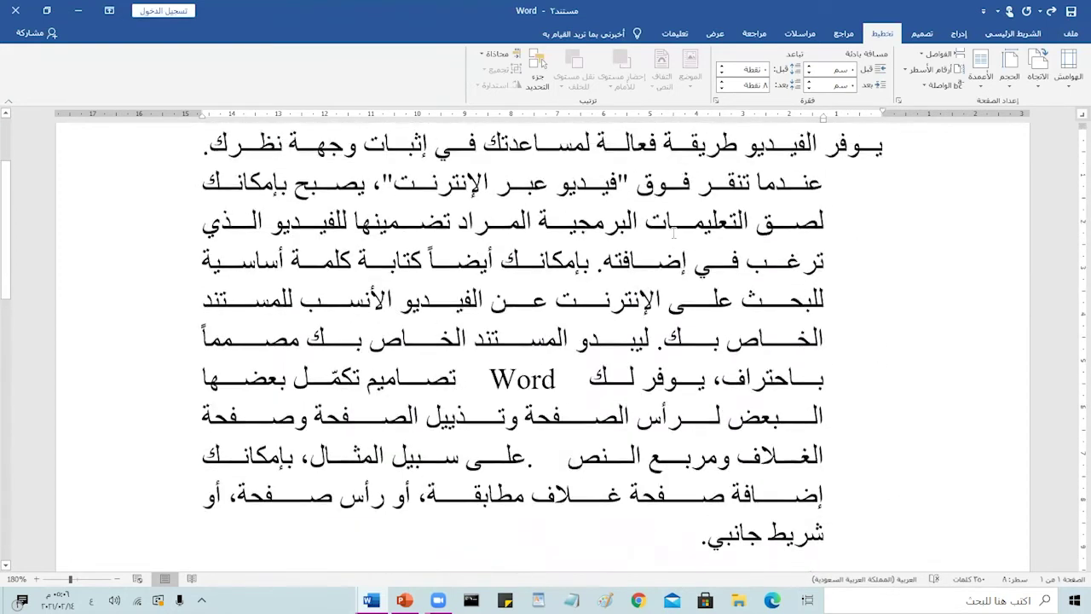
left_click(668, 419)
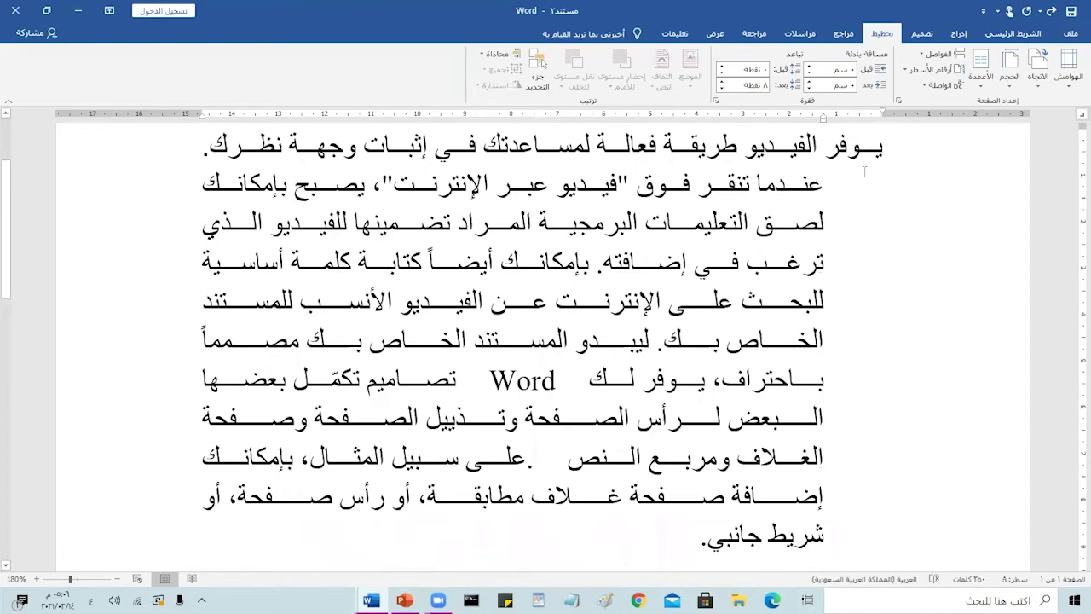
left_click(1013, 33)
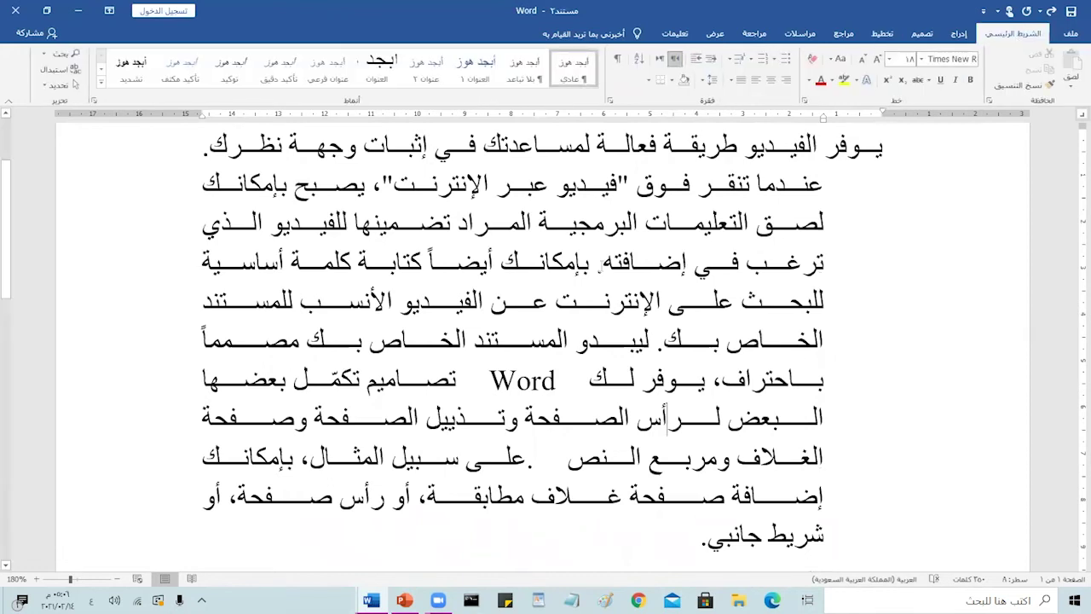
scroll(601, 267, "down", 4)
scroll(601, 267, "down", 2)
scroll(601, 268, "down", 5)
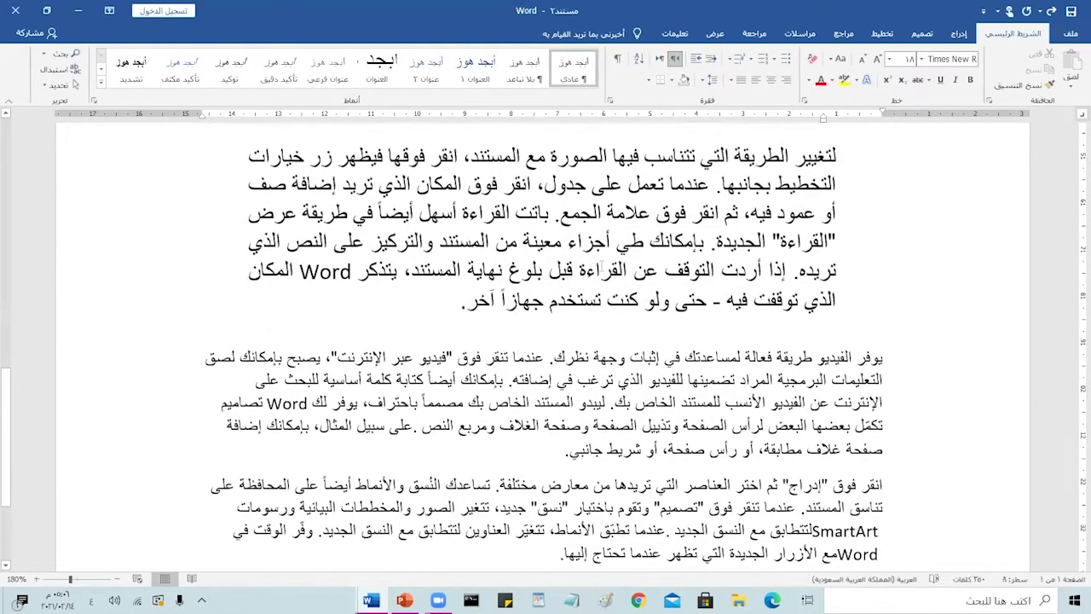
Step: Compare the Layout indent and spacing values of the indented, first and video paragraphs
left_click(603, 270)
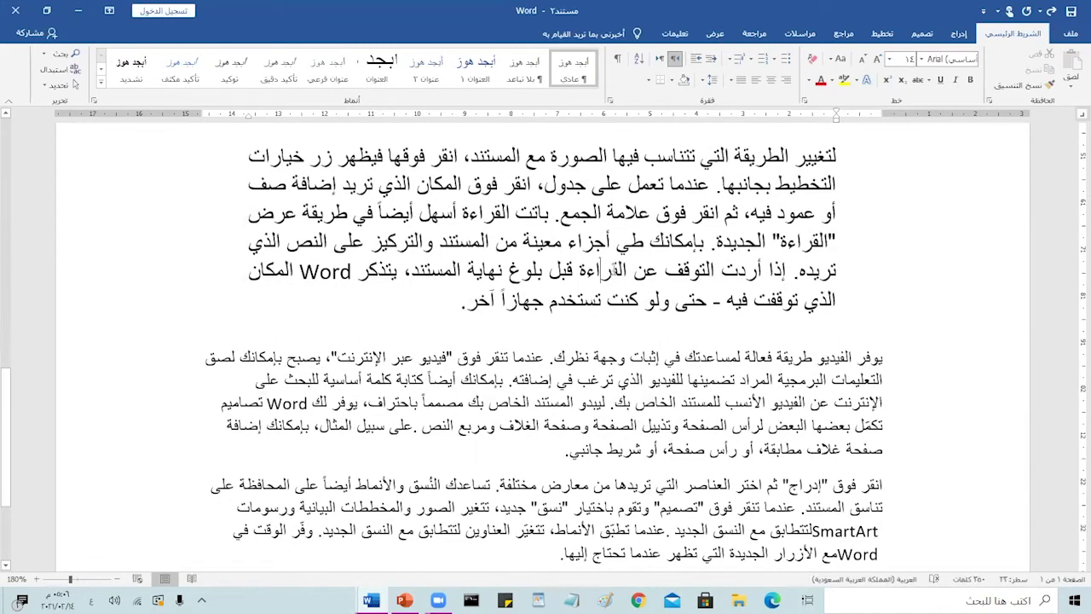
left_click(878, 36)
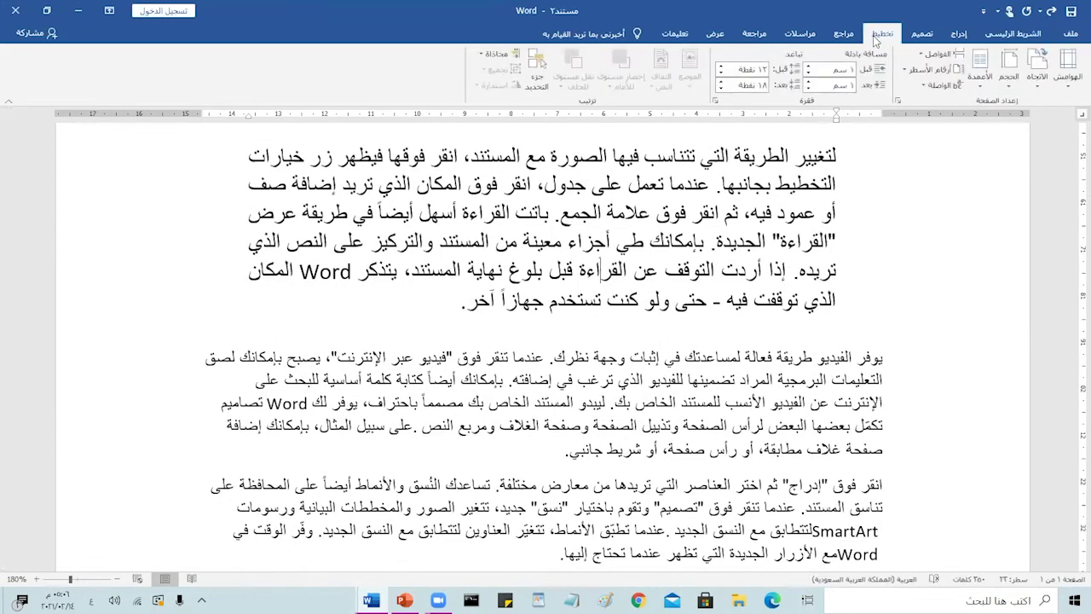
scroll(746, 309, "up", 1)
scroll(746, 311, "up", 3)
left_click(740, 312)
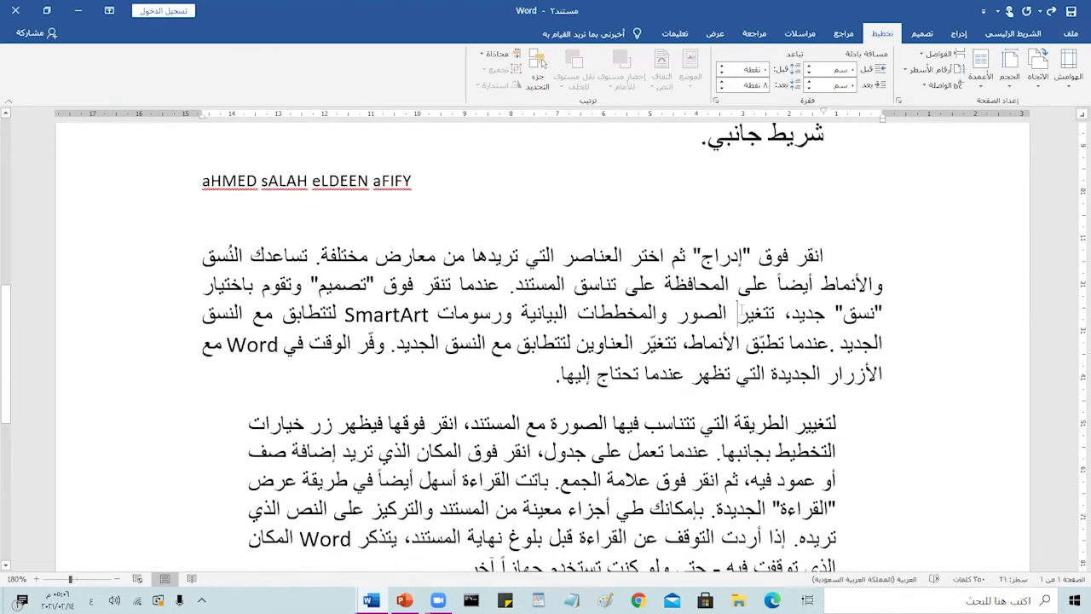
scroll(720, 289, "up", 4)
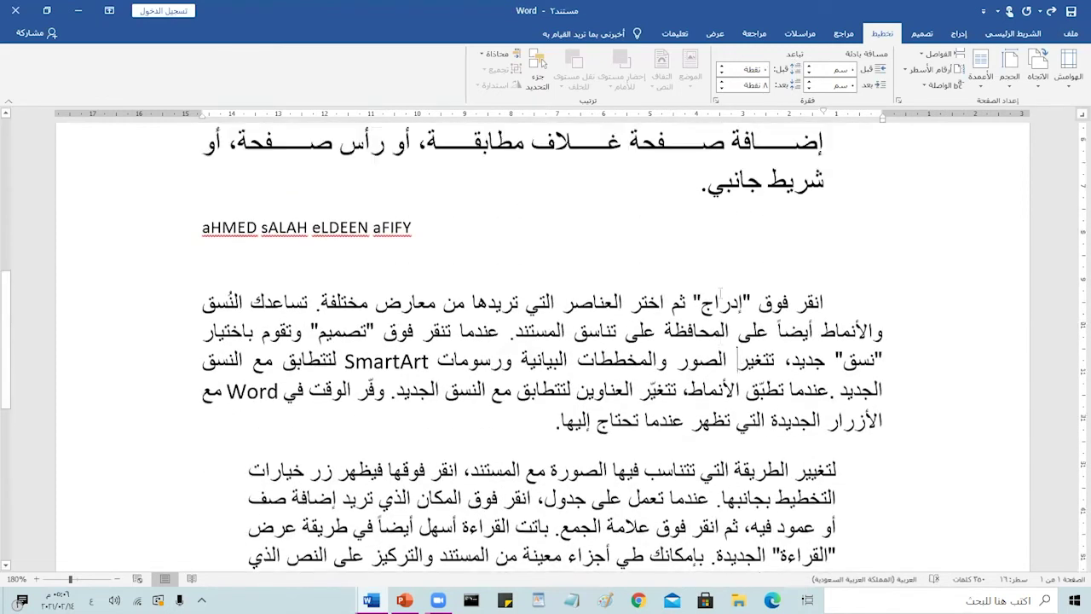
left_click(720, 287)
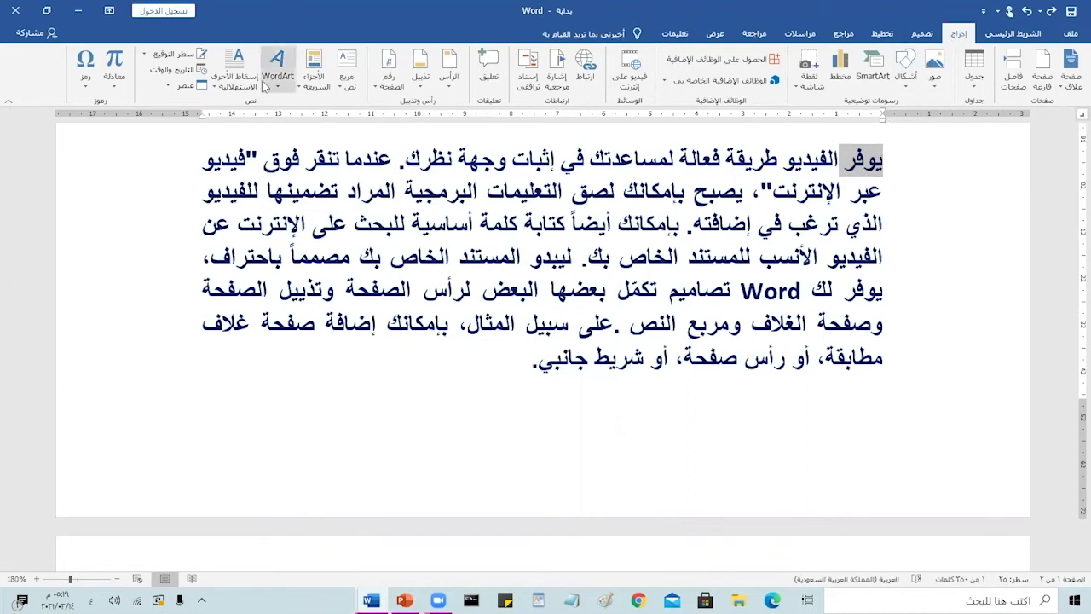
Step: Make the paragraph's opening word a dropped initial letter
left_click(228, 82)
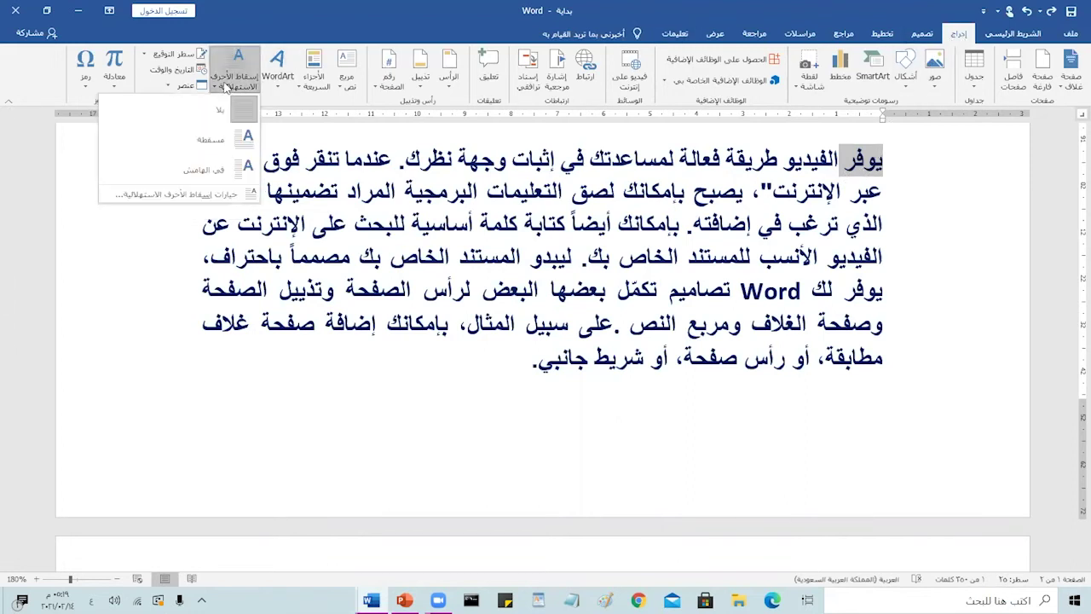
left_click(224, 149)
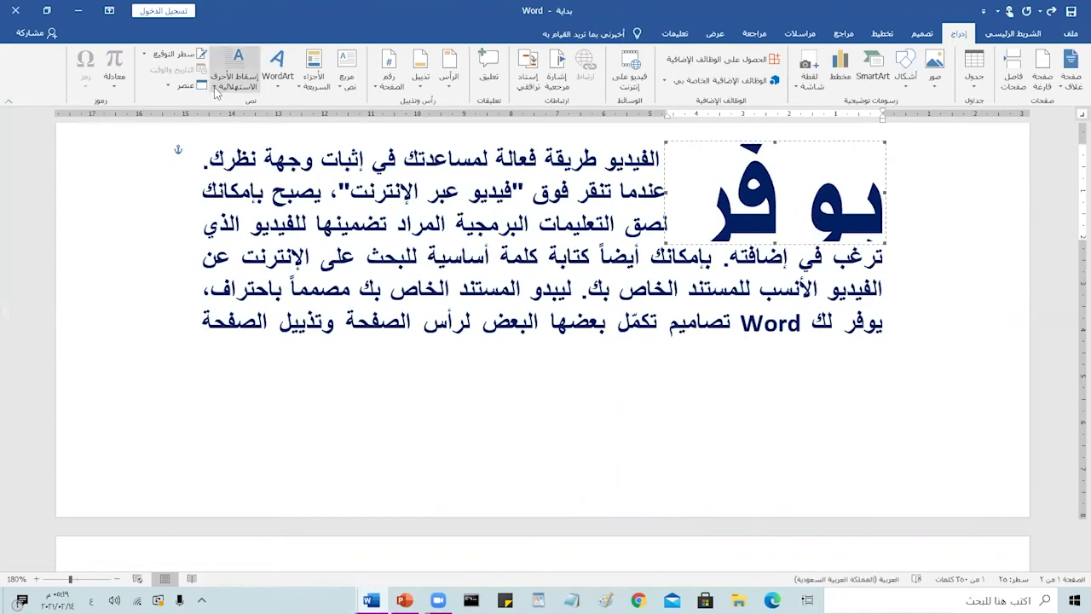
left_click(235, 72)
left_click(231, 196)
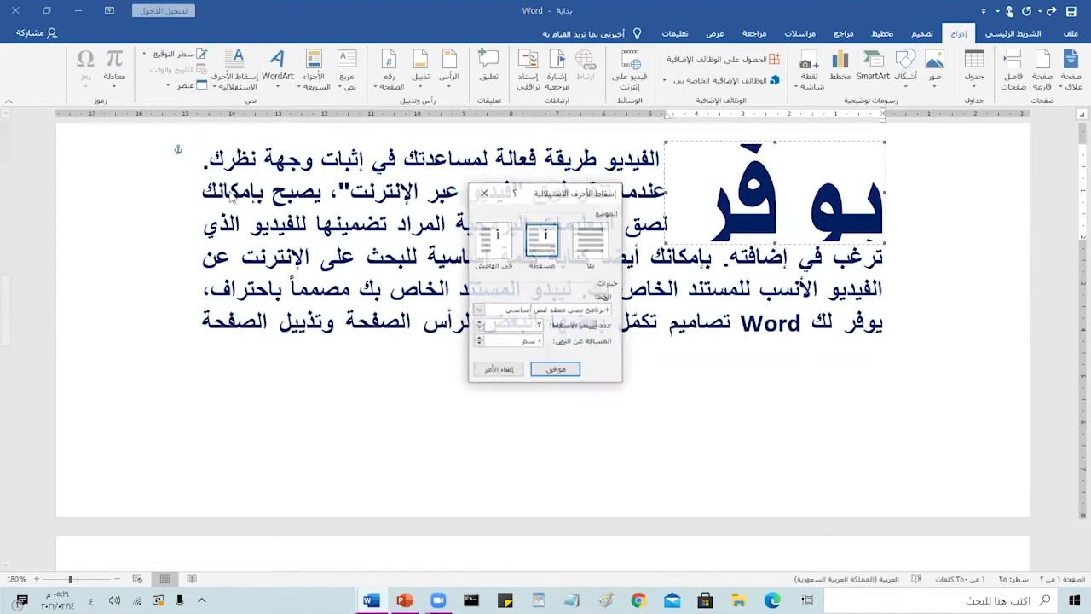
Step: Set the drop cap font to DecoType Thuluth
left_click(479, 311)
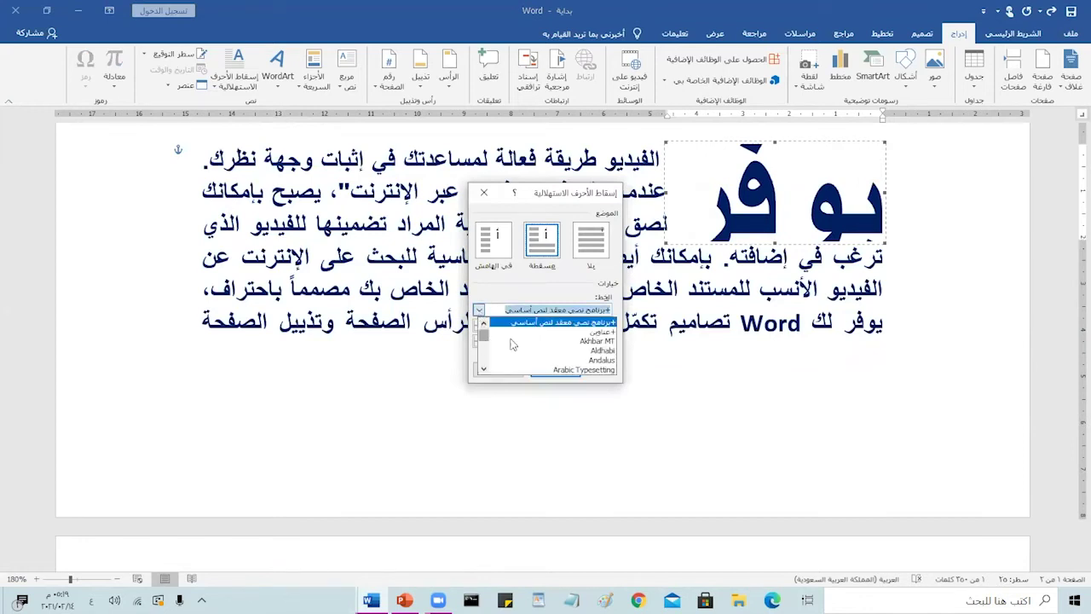
left_click(483, 369)
left_click(484, 369)
left_click(483, 369)
left_click(483, 369)
left_click(483, 369)
left_click(483, 369)
left_click(483, 369)
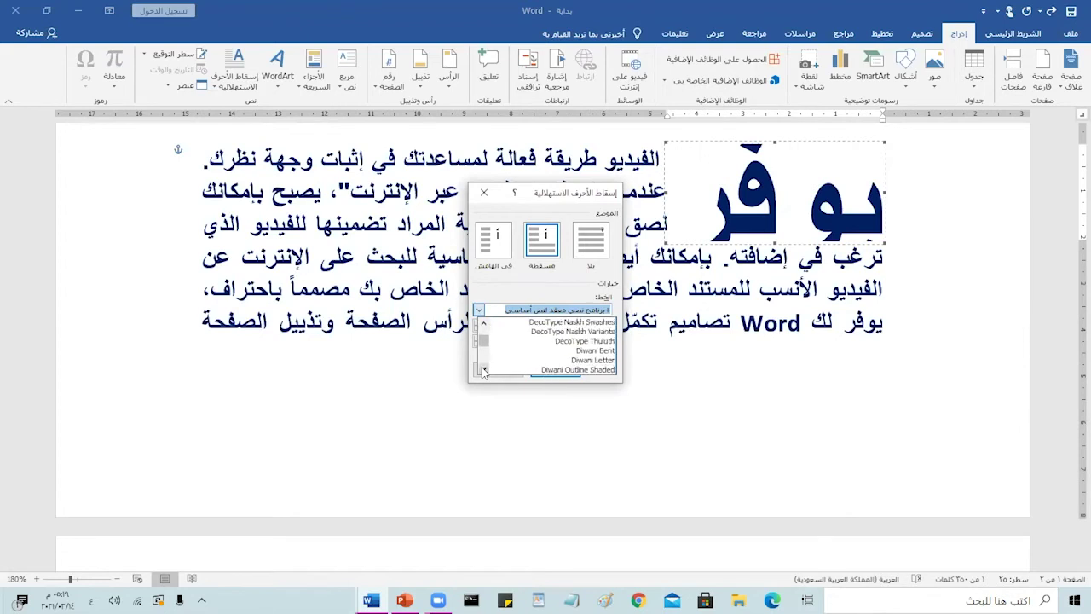
left_click(578, 342)
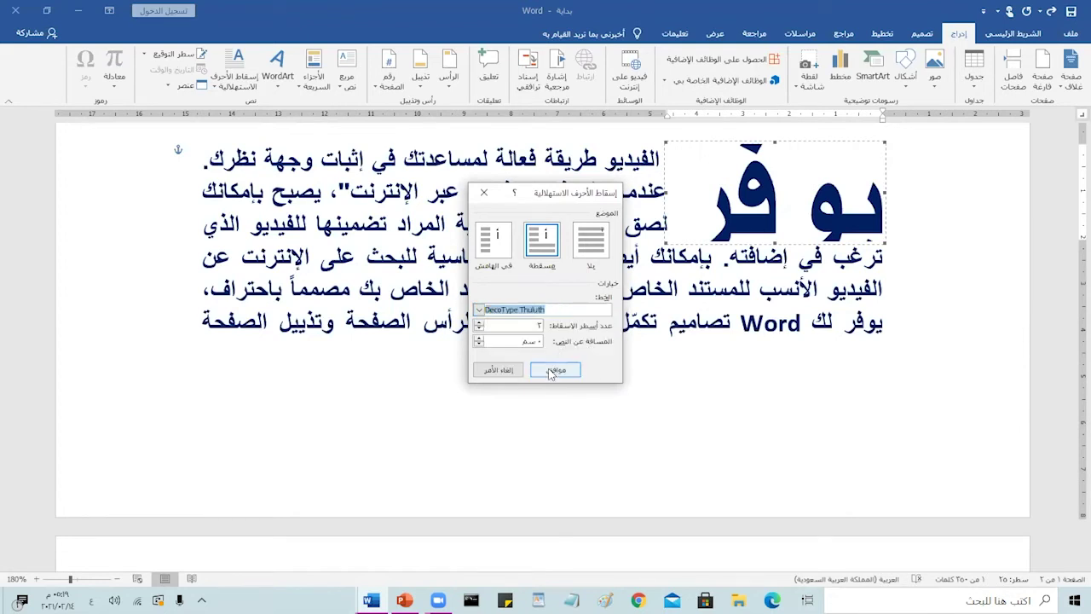
left_click(552, 369)
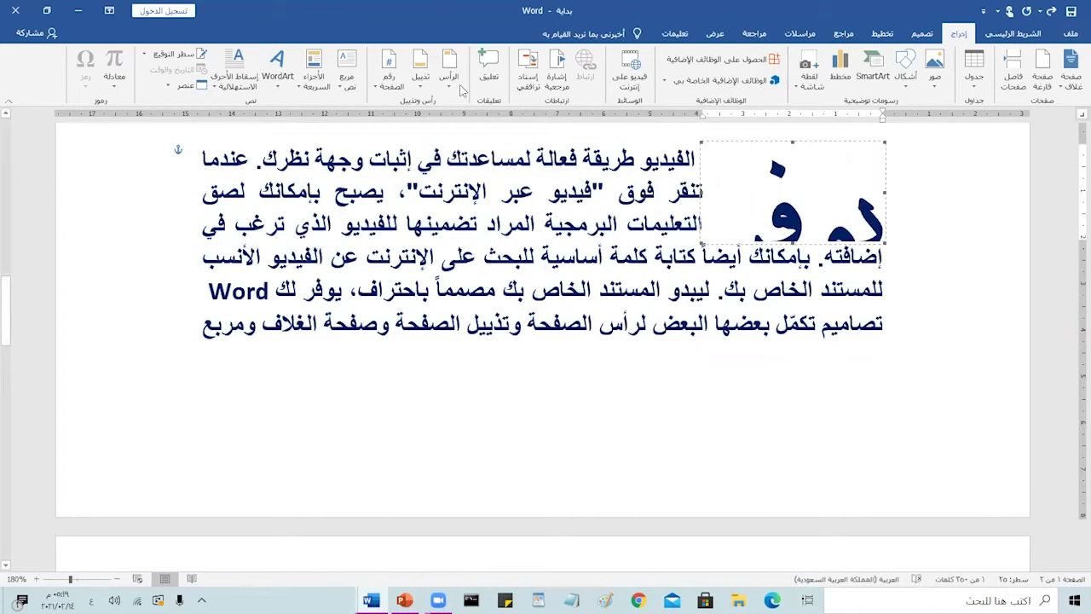
left_click(234, 81)
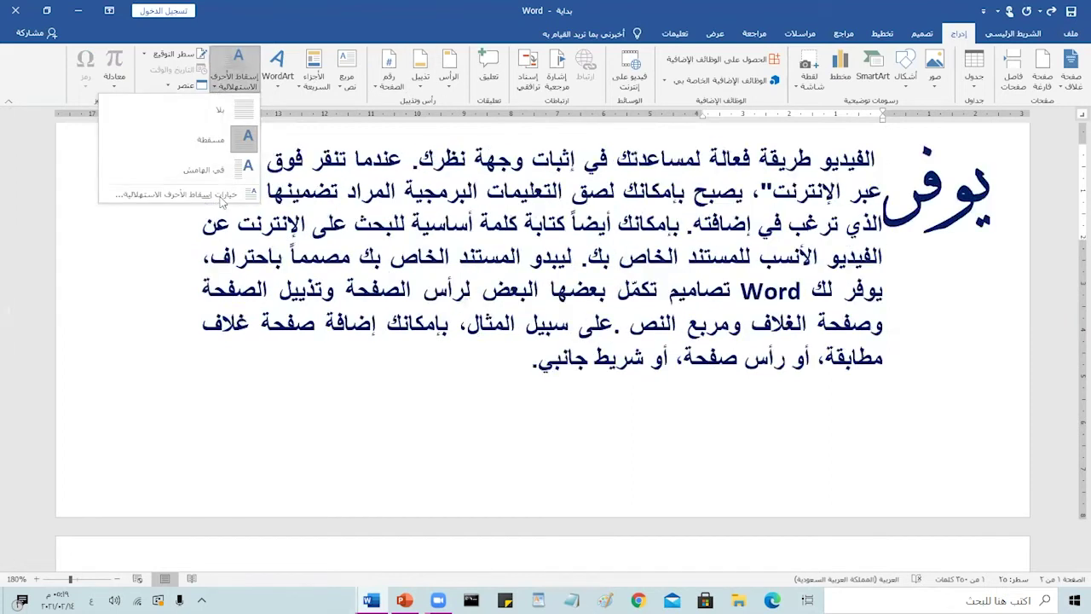
Step: Change the 'يوفر' drop cap font from DecoType Thuluth to Arial
left_click(662, 219)
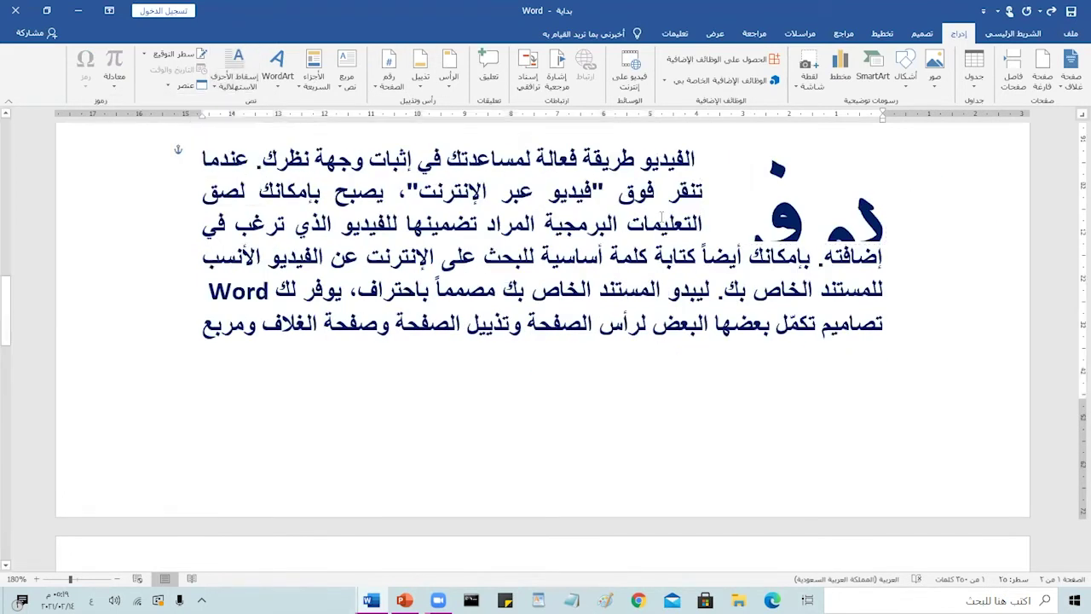
left_click(1010, 34)
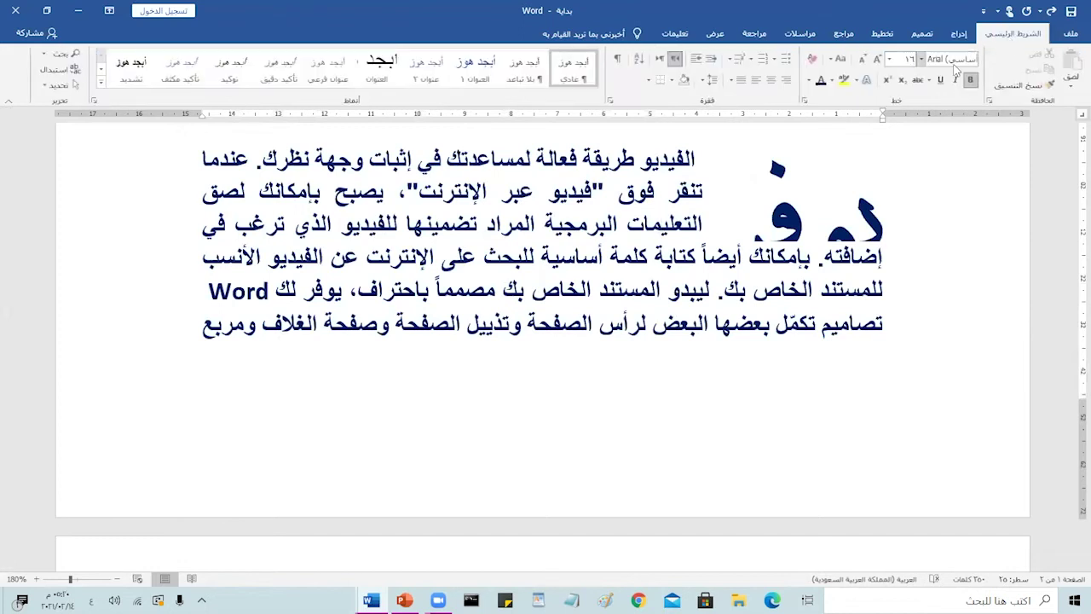
key("ctrl+Home")
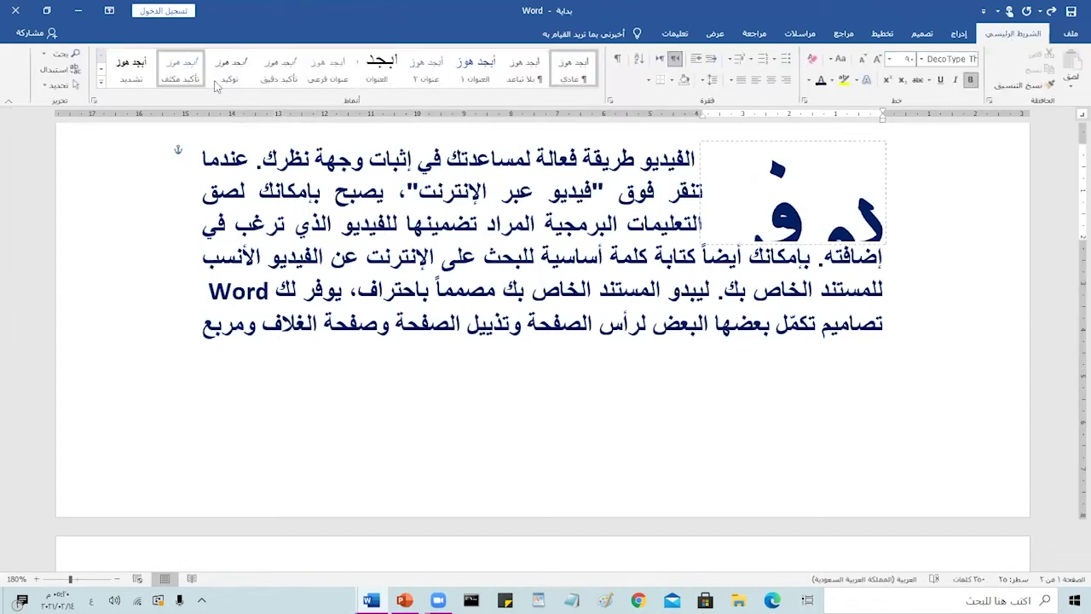
left_click(956, 34)
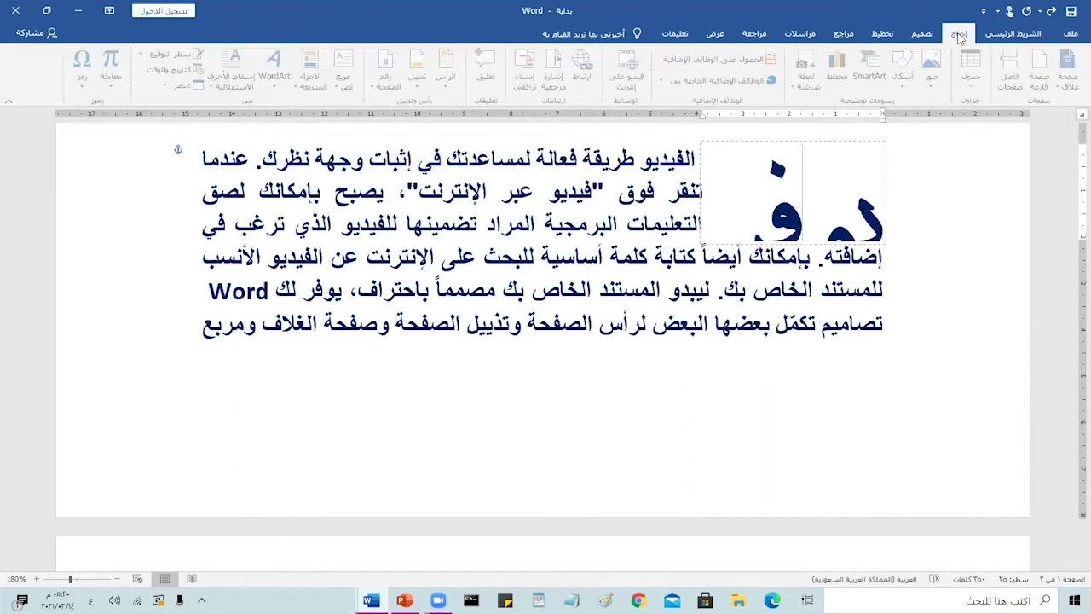
left_click(223, 85)
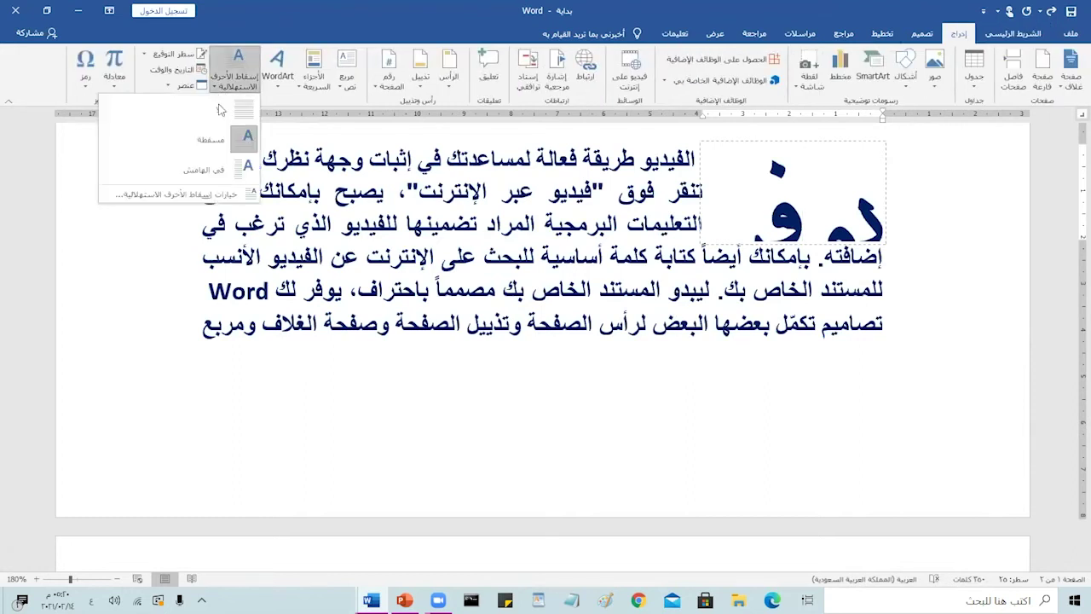
left_click(226, 195)
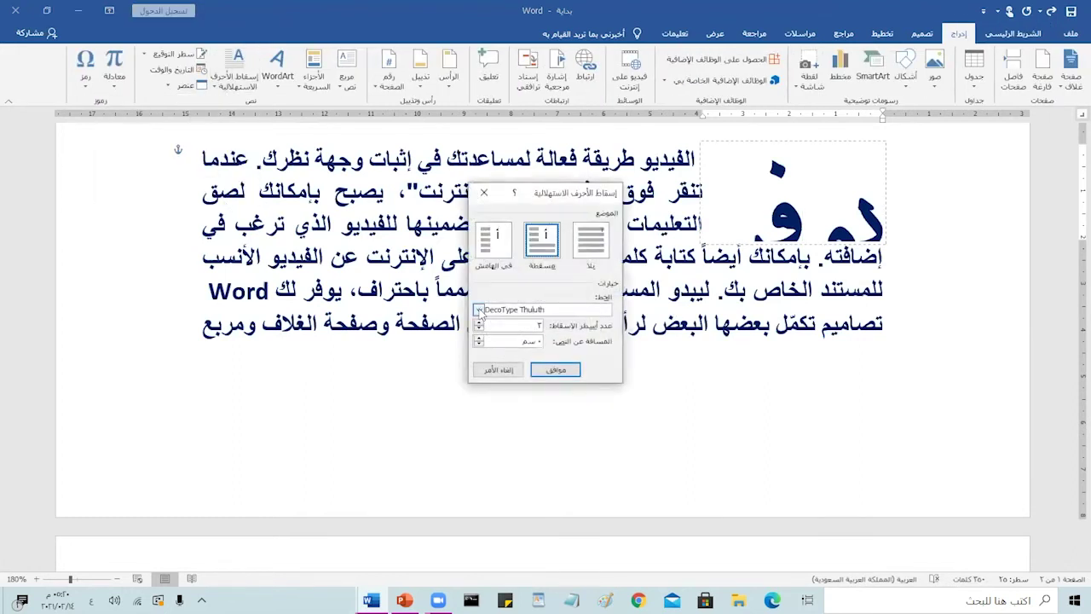
left_click(479, 309)
left_click_drag(483, 338, 483, 334)
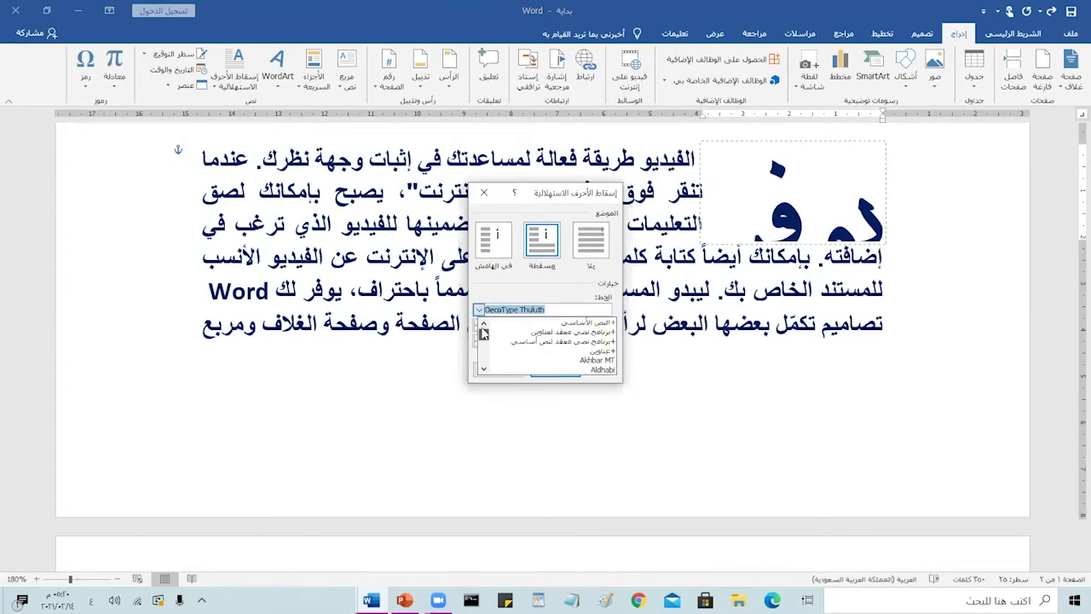
left_click(483, 369)
left_click(483, 369)
left_click(484, 369)
left_click(594, 365)
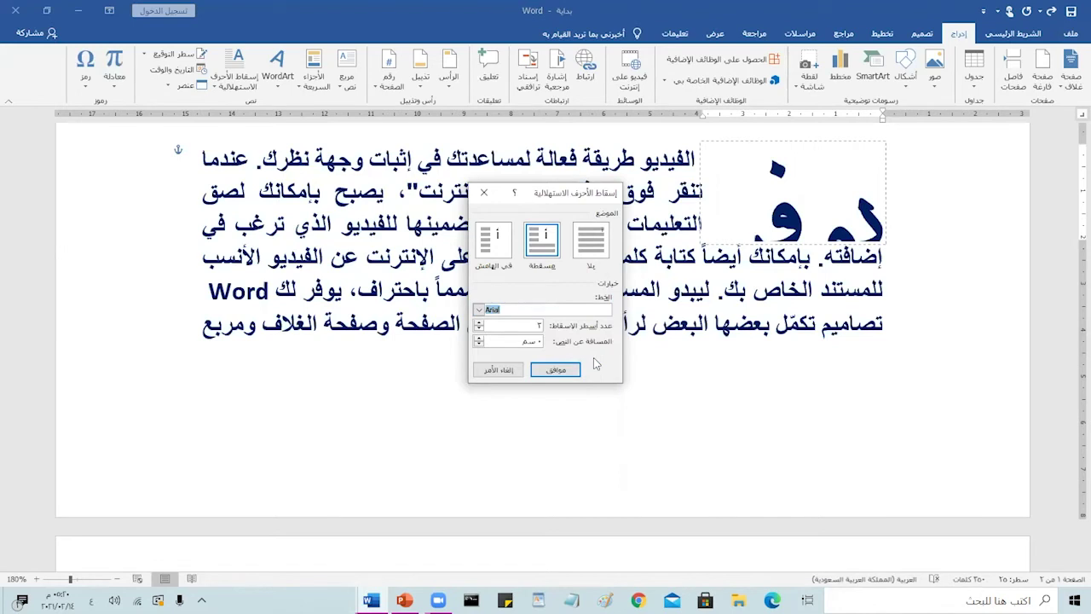
left_click(555, 370)
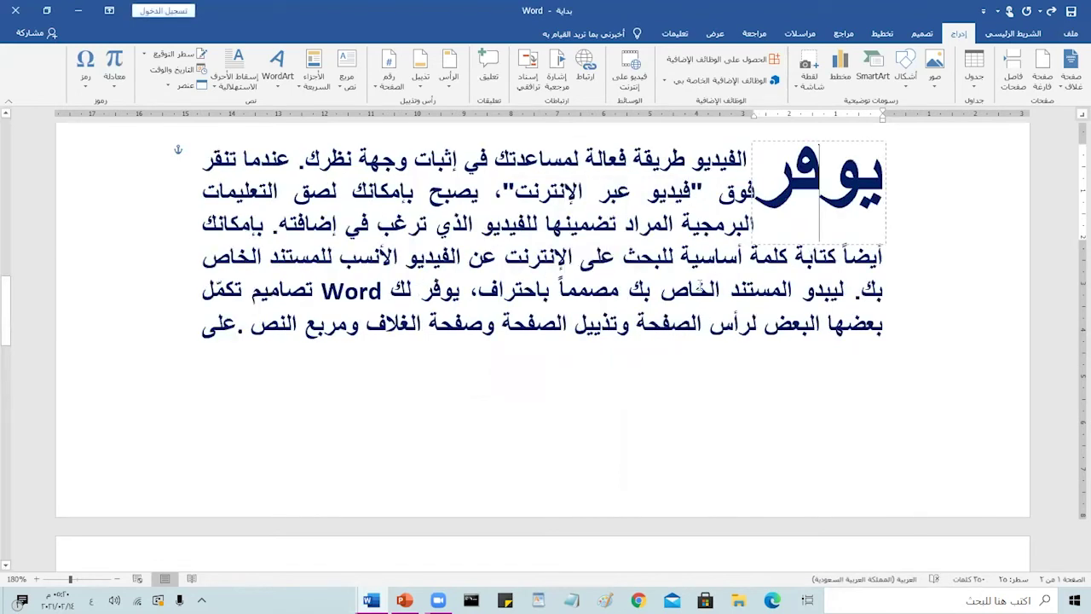
Step: Place the insertion point back in the red paragraph
left_click(698, 288)
scroll(788, 285, "up", 3)
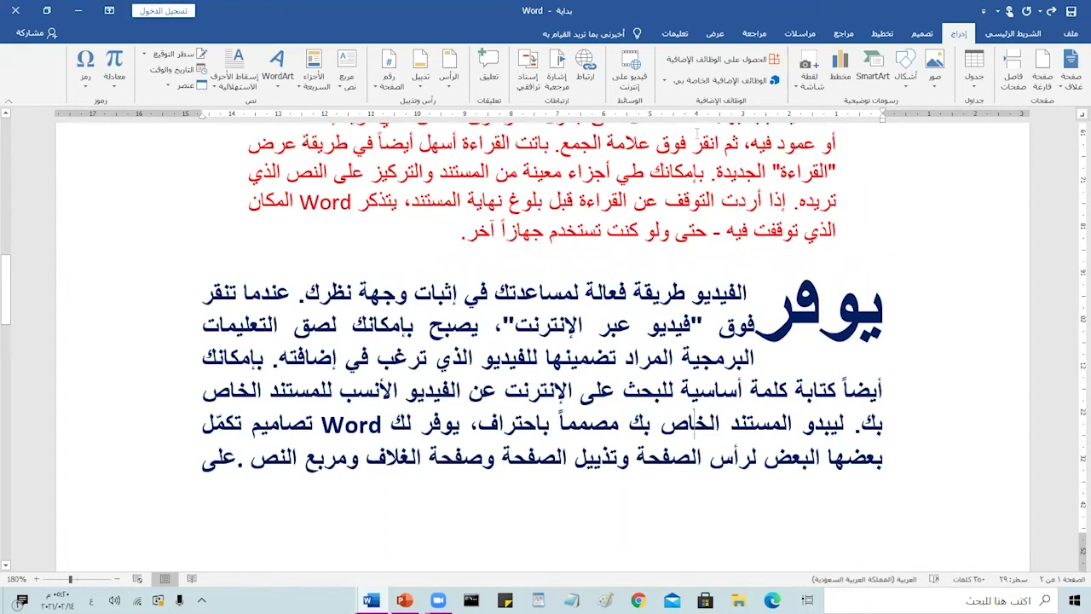
left_click(625, 241)
left_click(1071, 34)
left_click(1044, 271)
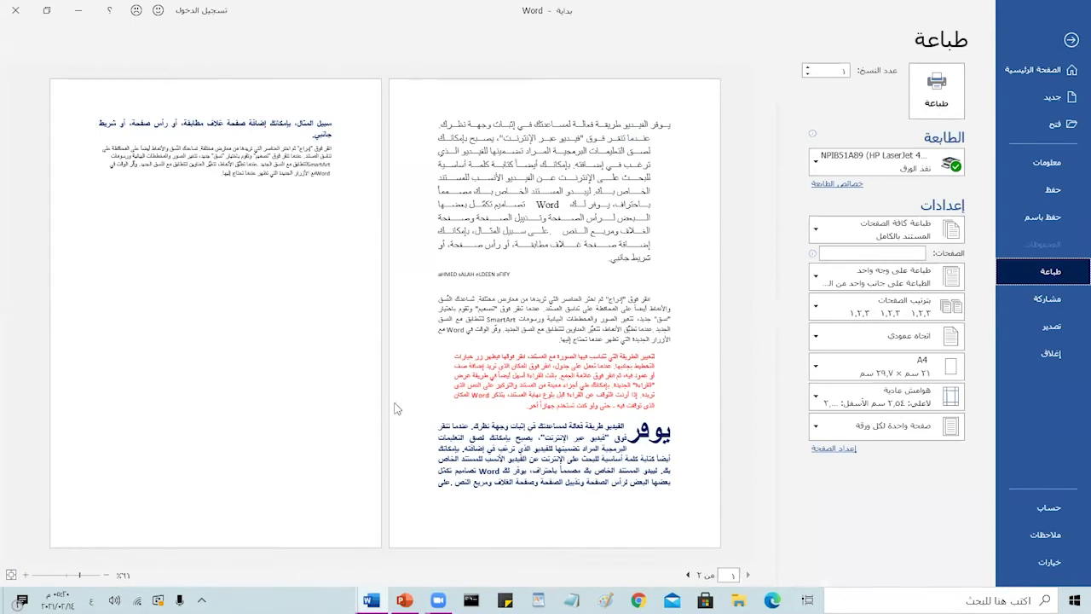
left_click(1071, 40)
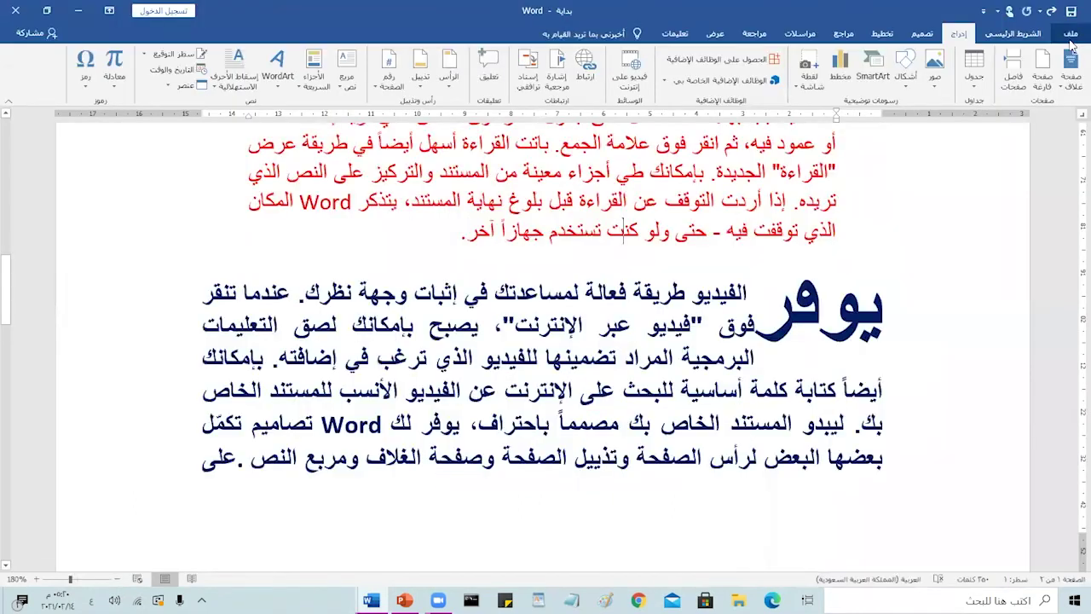
Step: Apply a Box page border with the thickest line style at 3 pt to the whole document
left_click(922, 34)
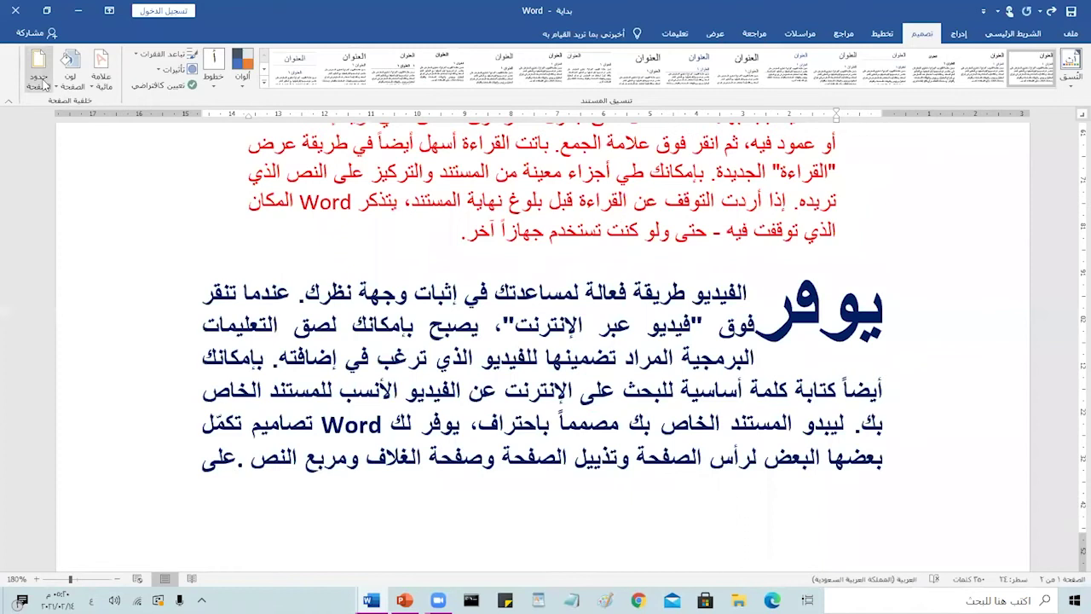
left_click(38, 64)
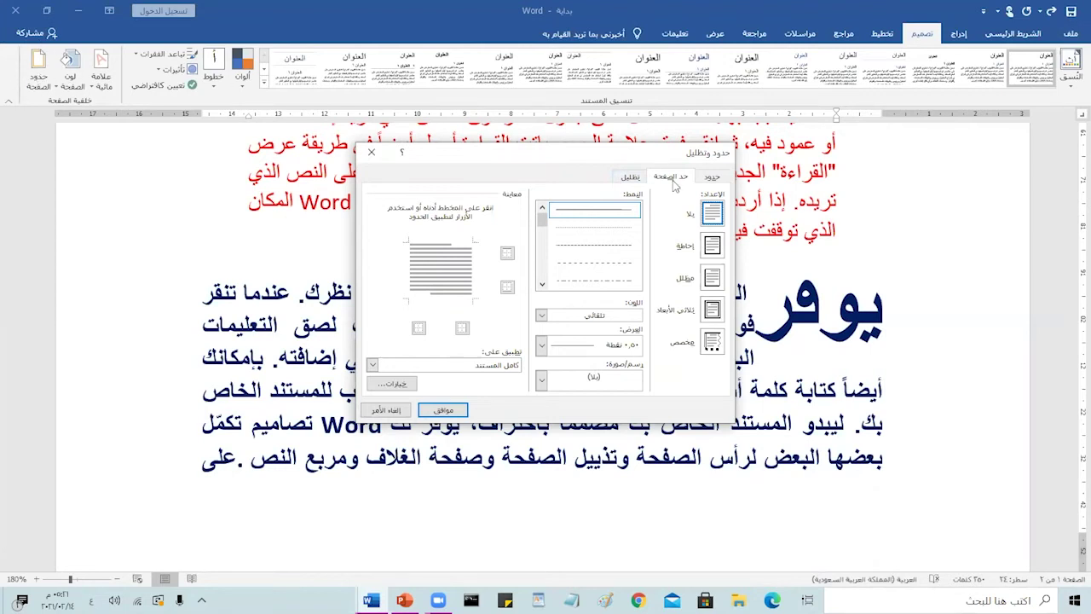
left_click(542, 285)
left_click(542, 286)
left_click(542, 285)
left_click(542, 285)
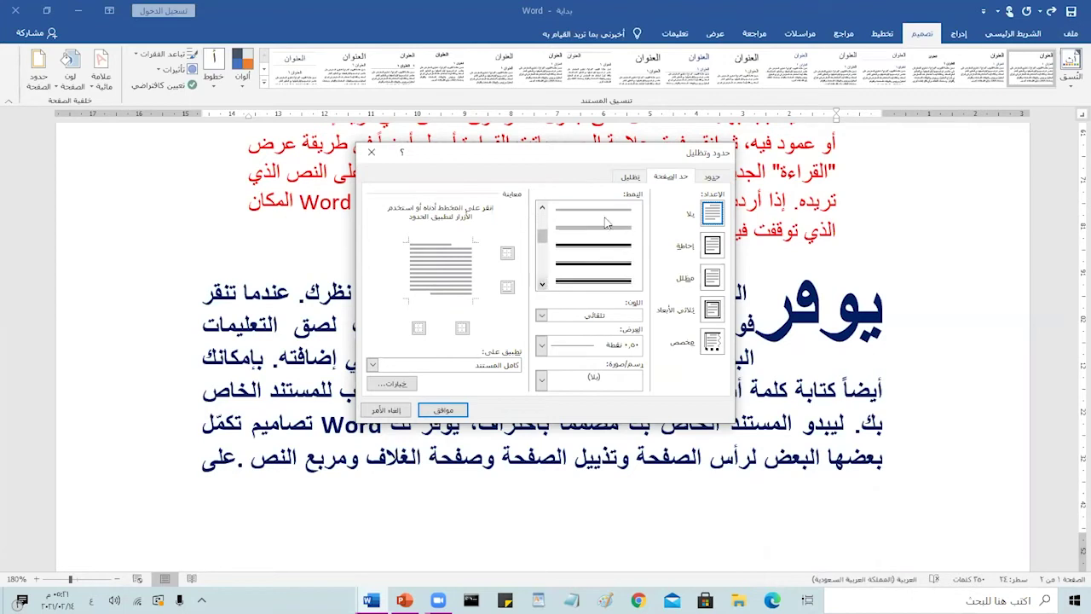
left_click(594, 279)
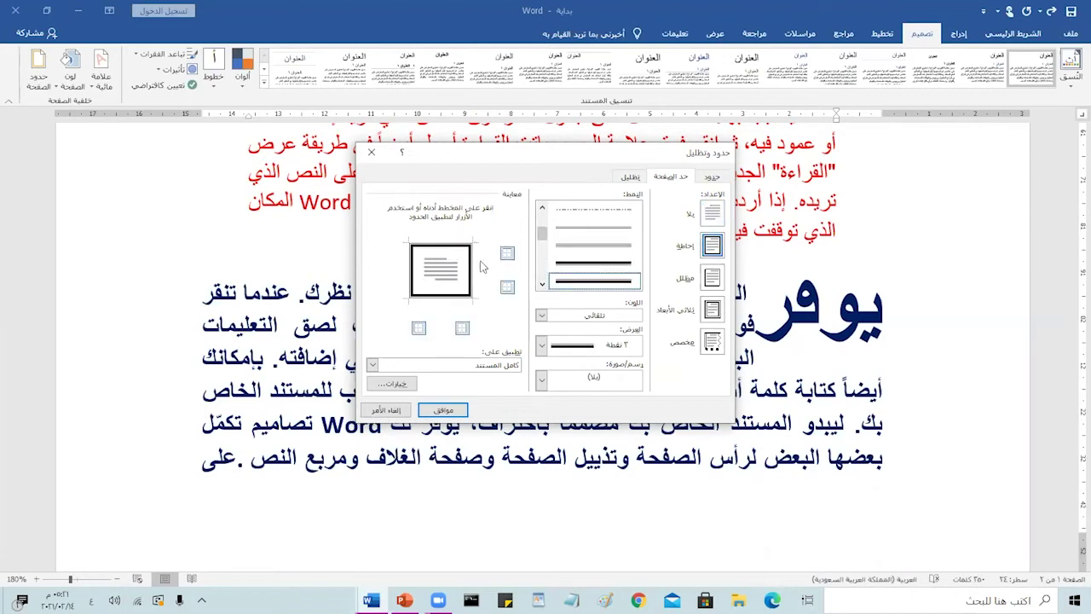
left_click(450, 412)
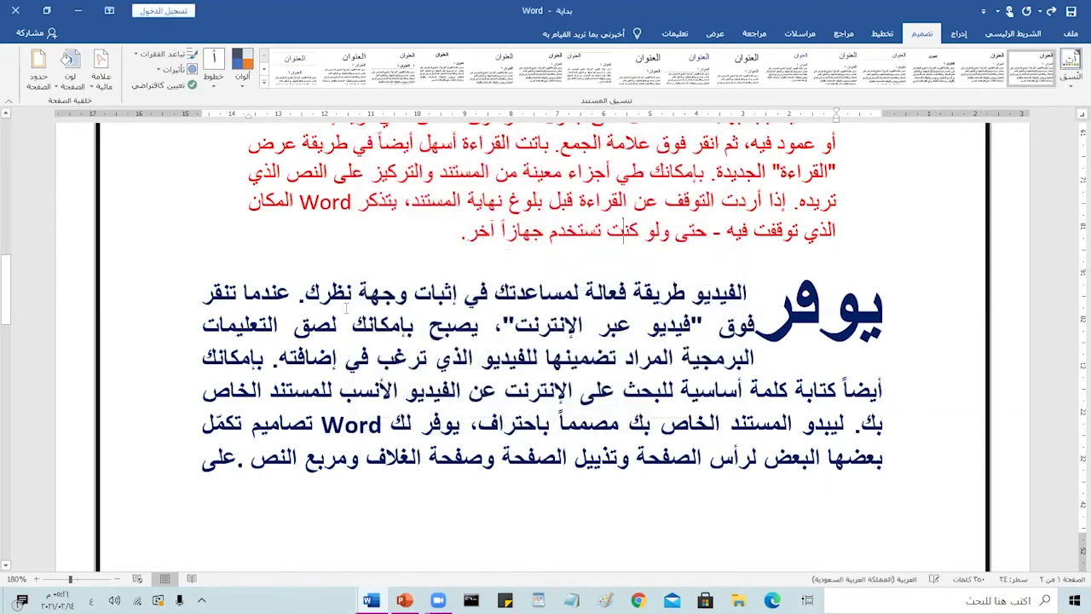
scroll(579, 324, "up", 1)
scroll(579, 324, "up", 3)
scroll(579, 324, "up", 1)
scroll(580, 324, "up", 3)
scroll(579, 324, "up", 1)
scroll(580, 324, "down", 5)
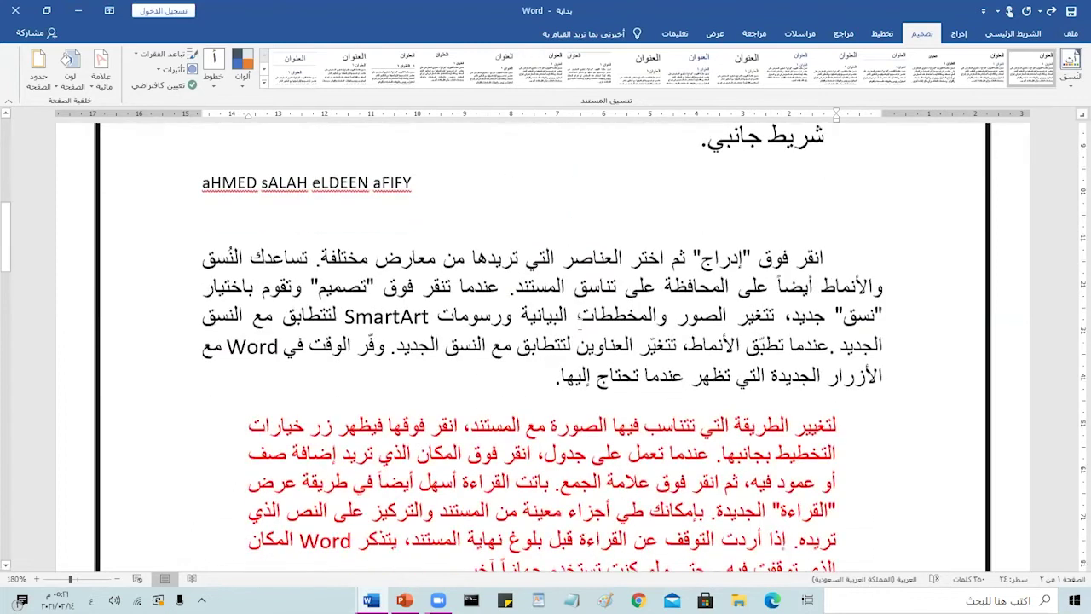
scroll(579, 324, "down", 5)
scroll(580, 324, "up", 1)
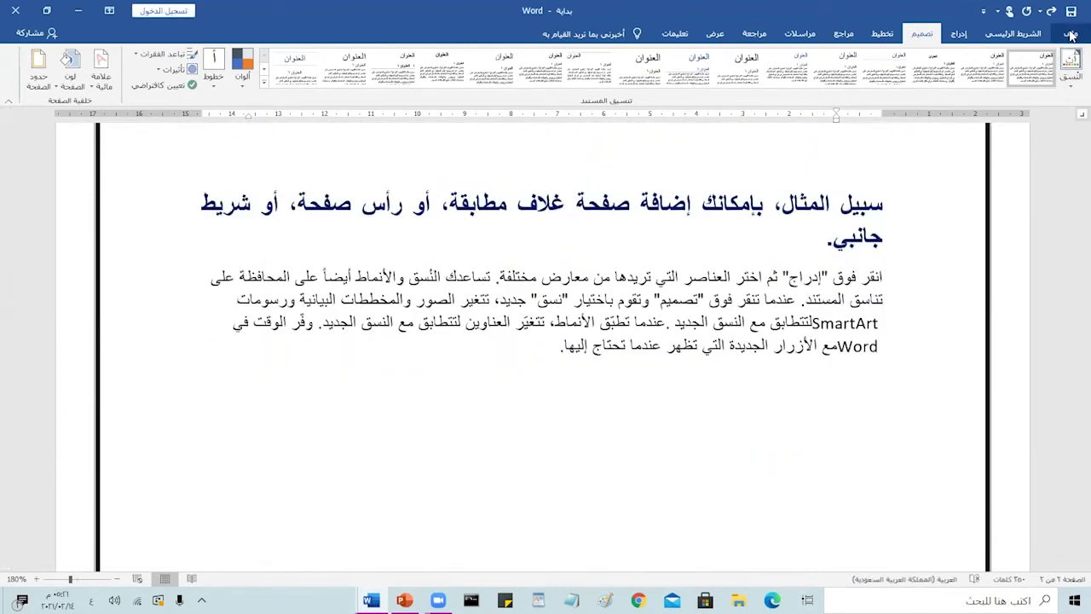
left_click(1070, 33)
left_click(1047, 273)
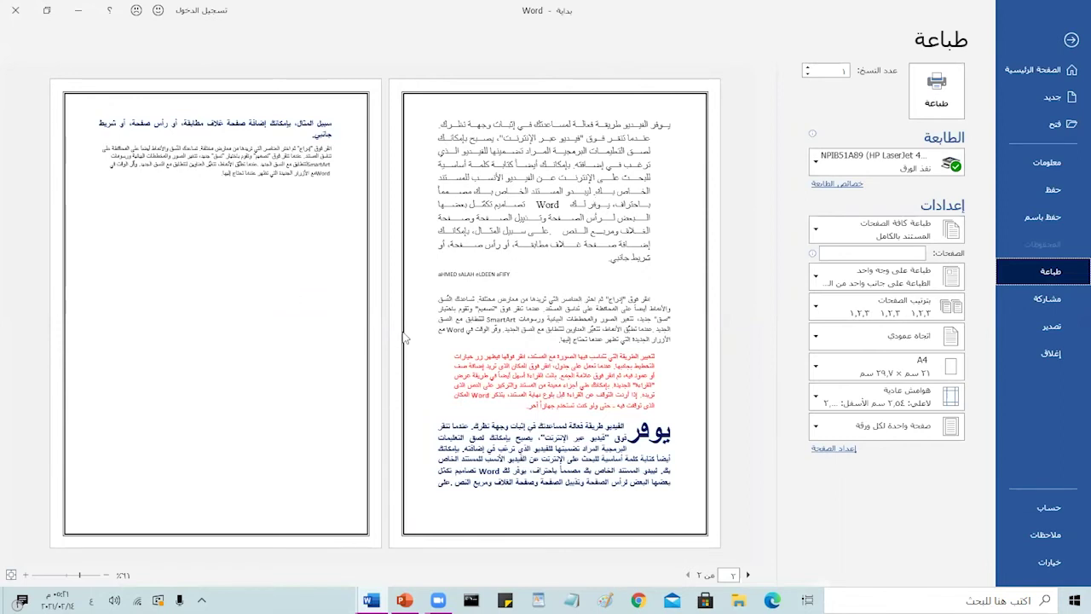
left_click(1070, 41)
scroll(799, 436, "up", 5)
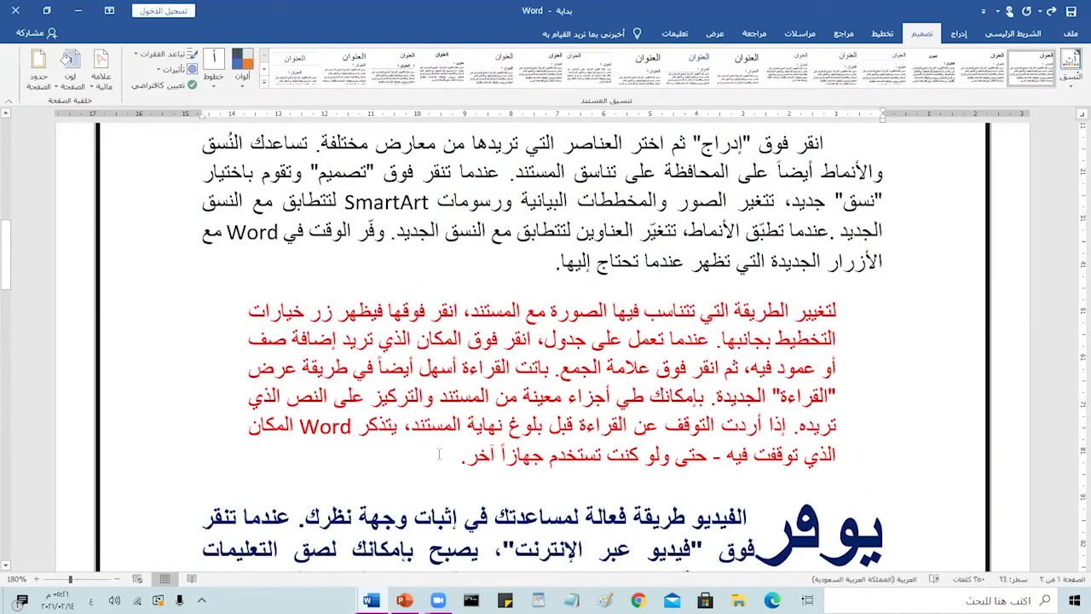
Step: Add an empty line after the red paragraph and insert a blank page
key("Return")
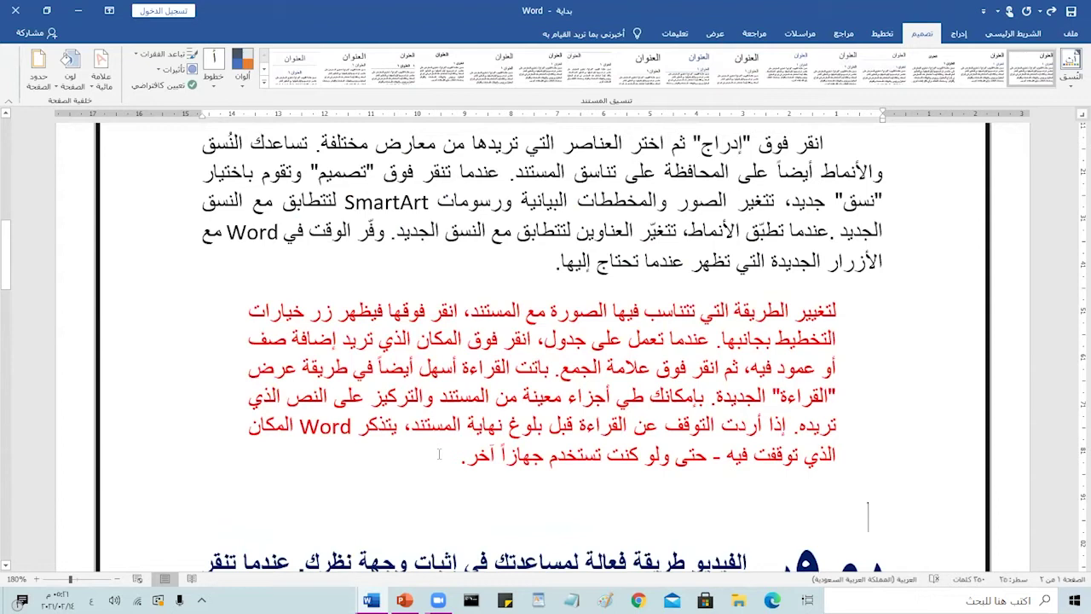
scroll(832, 479, "down", 3)
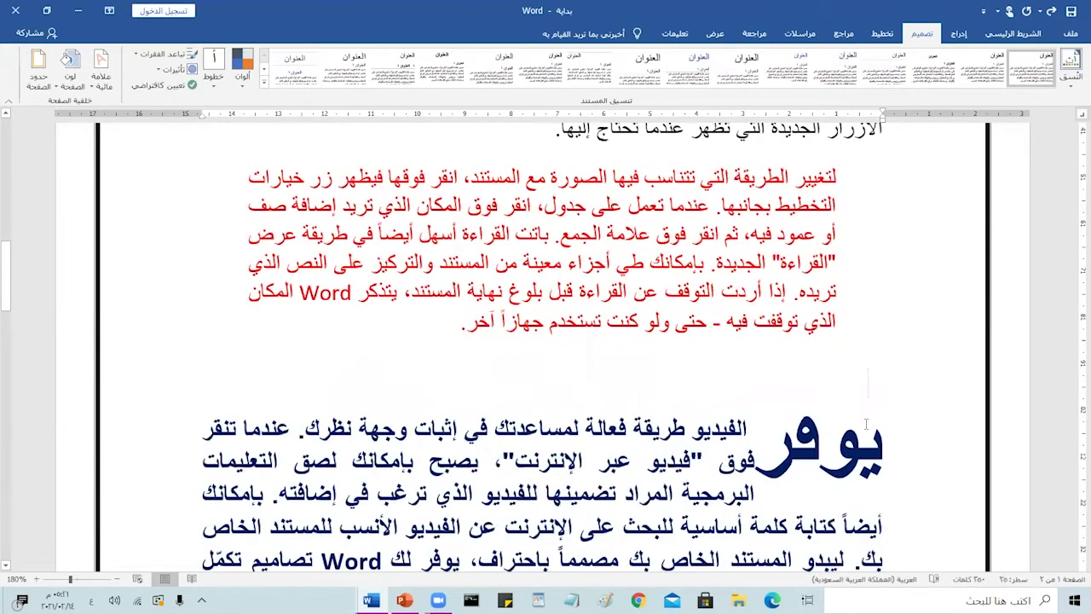
left_click(959, 33)
left_click(1038, 70)
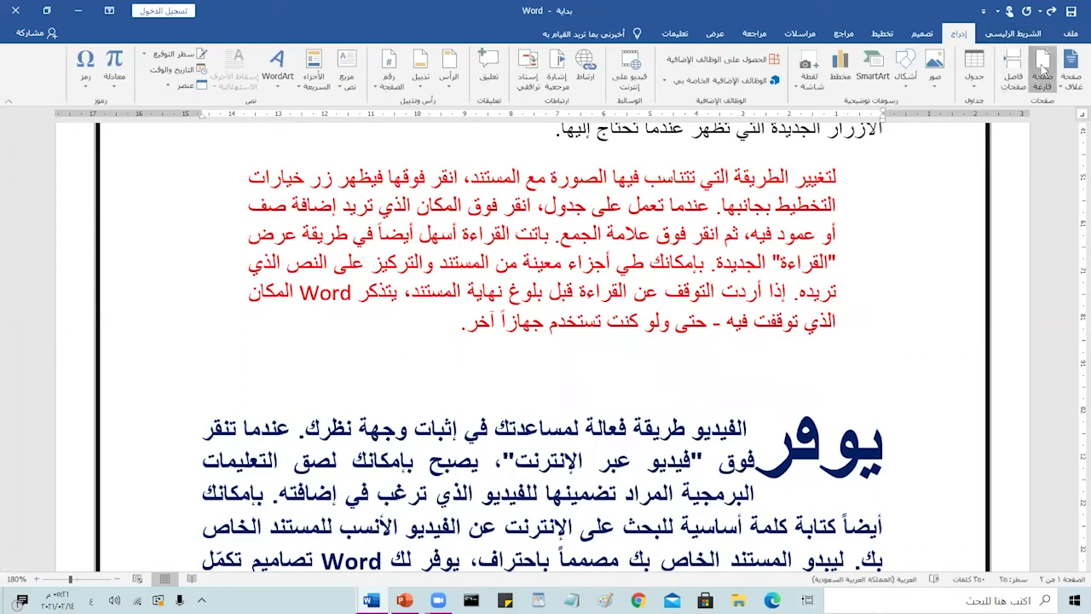
scroll(920, 243, "up", 8)
scroll(913, 254, "down", 5)
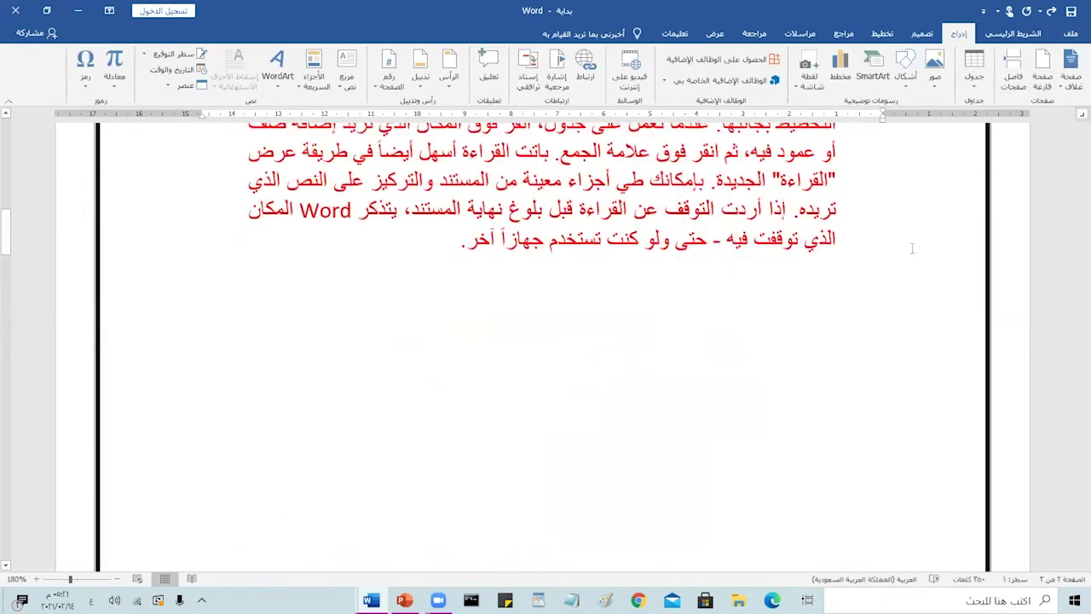
scroll(914, 254, "down", 5)
scroll(914, 254, "down", 5)
scroll(914, 254, "down", 5)
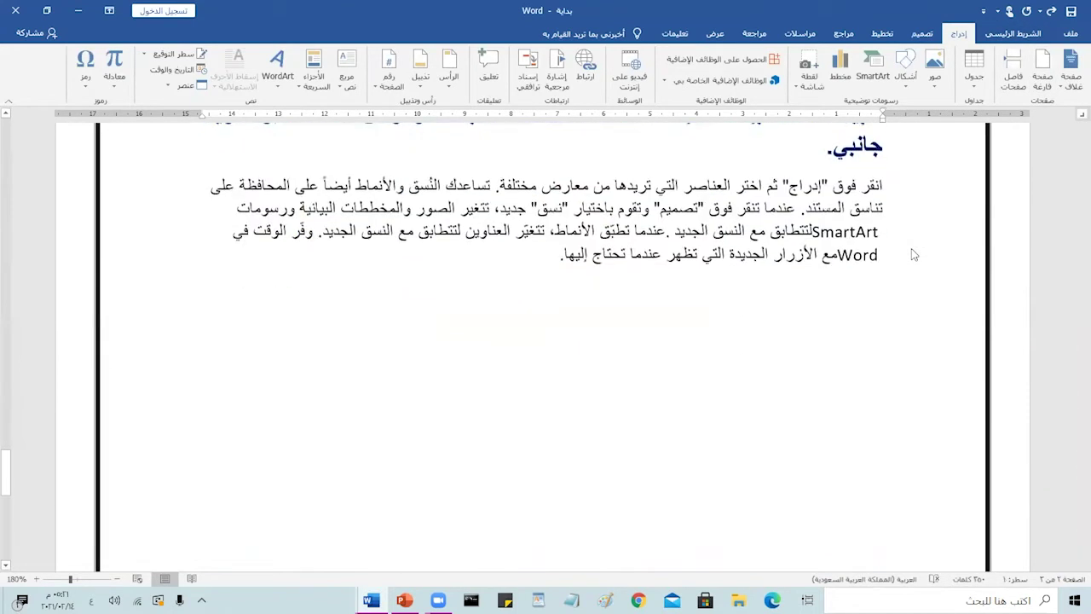
scroll(913, 254, "down", 5)
scroll(914, 254, "down", 5)
Step: Undo the blank page and delete the empty page before the drop-cap paragraph
key("ctrl+z")
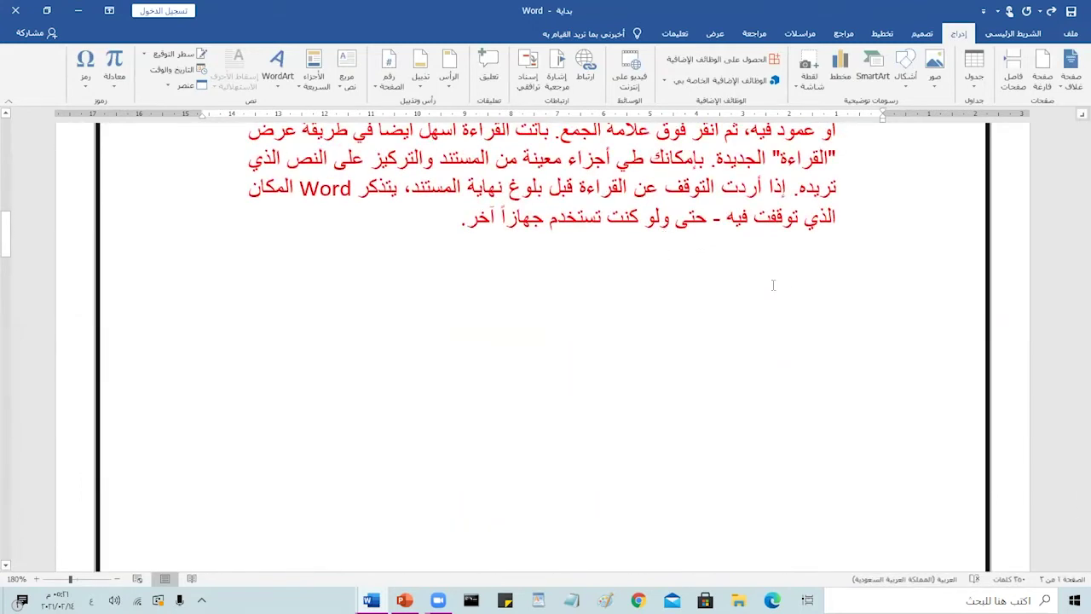
scroll(773, 285, "down", 5)
scroll(793, 295, "down", 5)
scroll(793, 294, "down", 5)
scroll(794, 292, "down", 3)
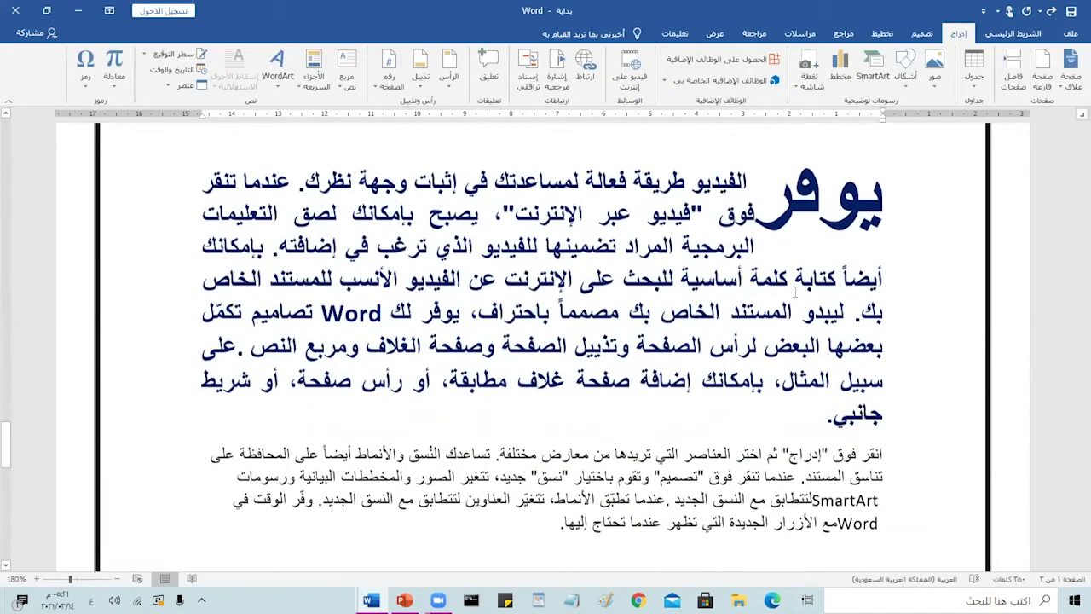
scroll(793, 289, "down", 5)
scroll(857, 355, "down", 5)
scroll(871, 363, "down", 3)
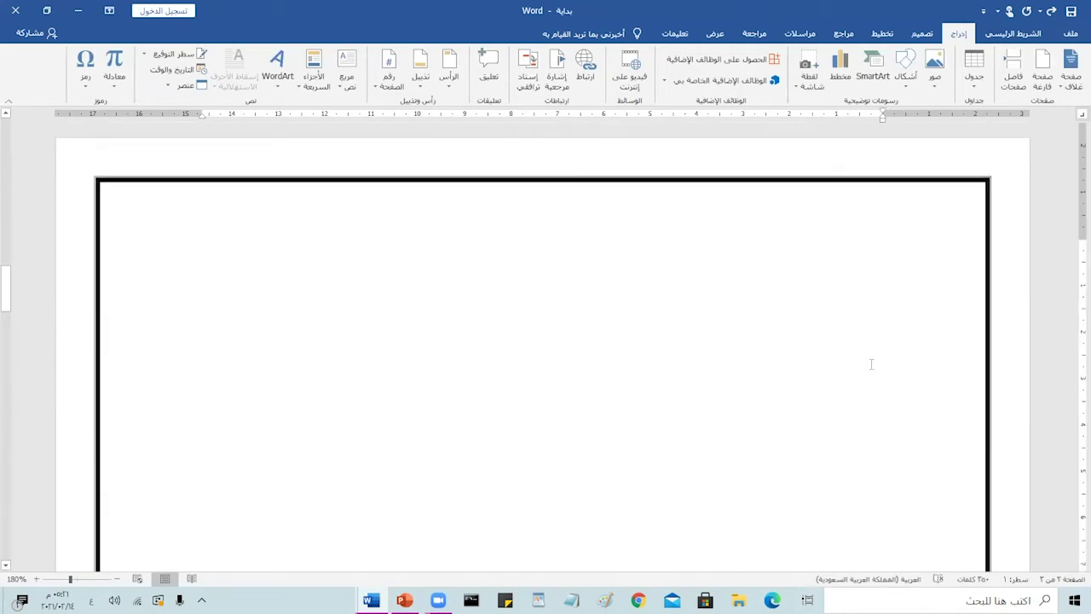
left_click(880, 271)
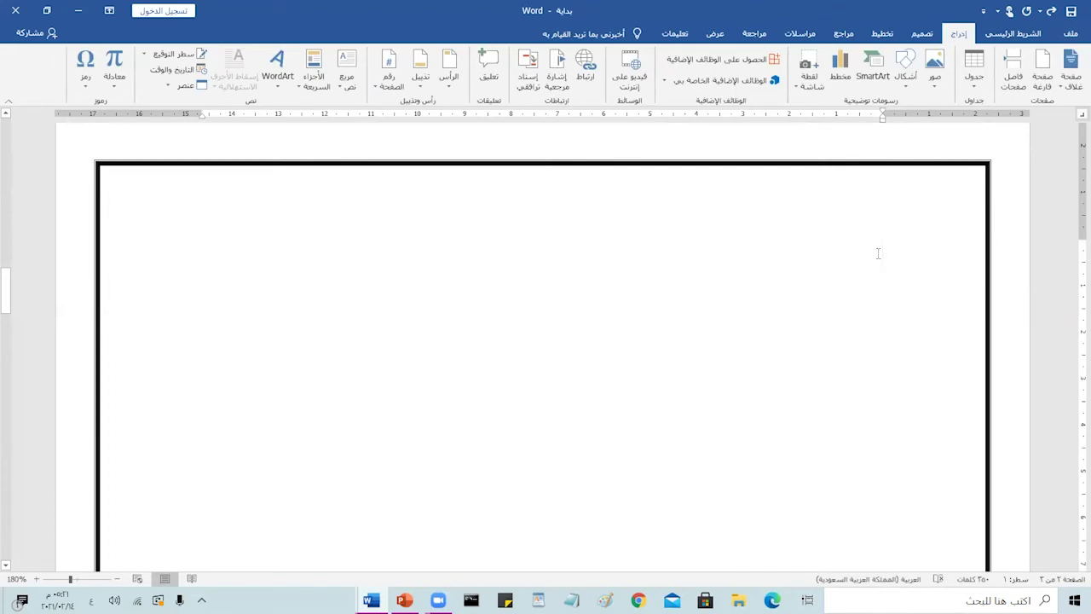
key("ctrl+shift")
key("ctrl+v")
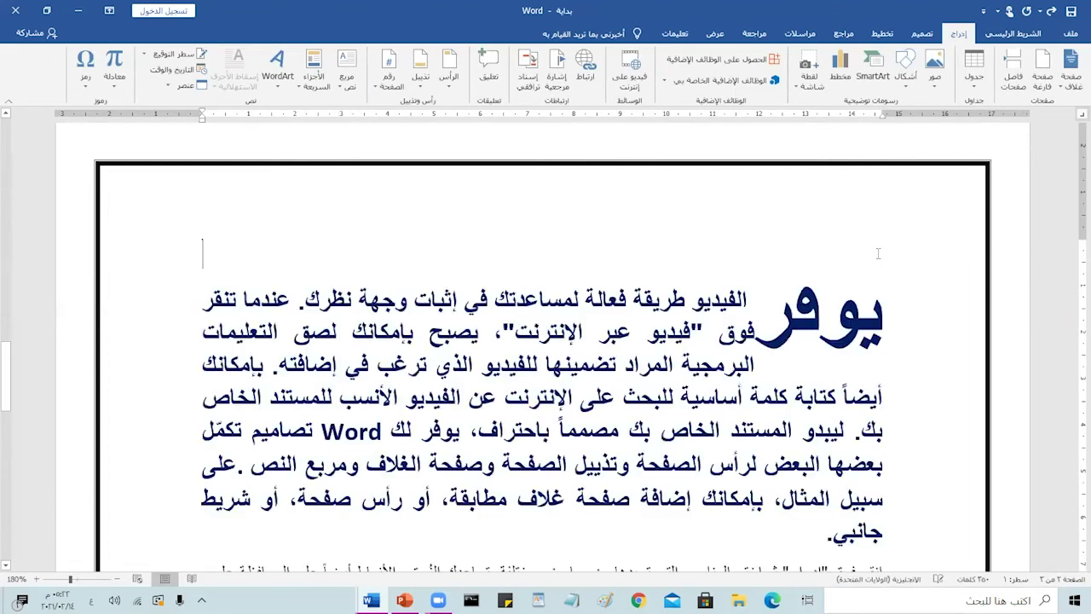
key("Up")
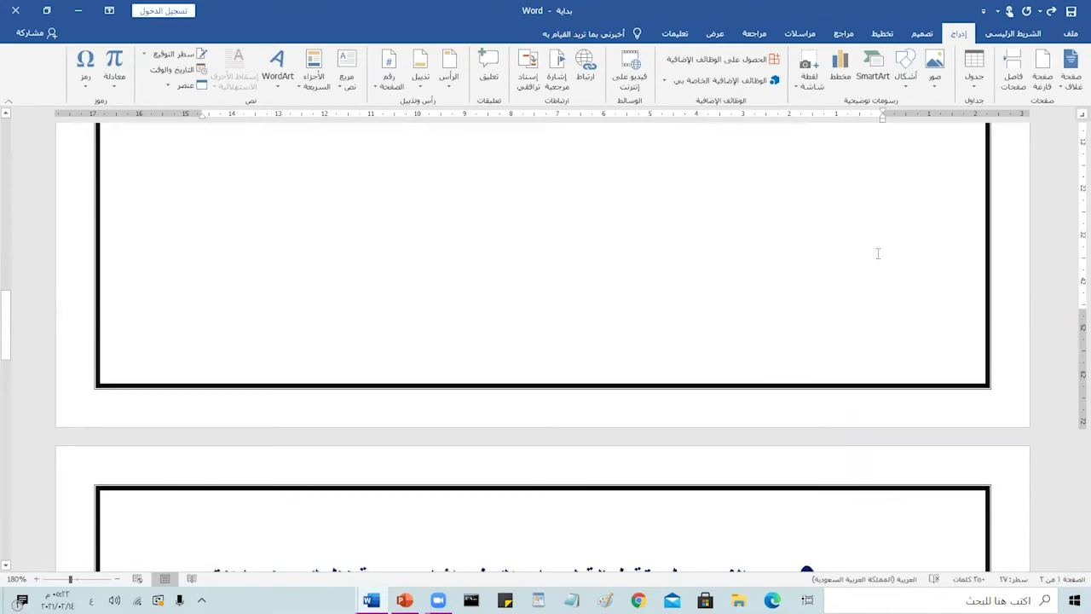
Step: Insert a page break after 'جانبي.' so the grey paragraph starts a new page
scroll(766, 341, "up", 3)
scroll(762, 324, "down", 3)
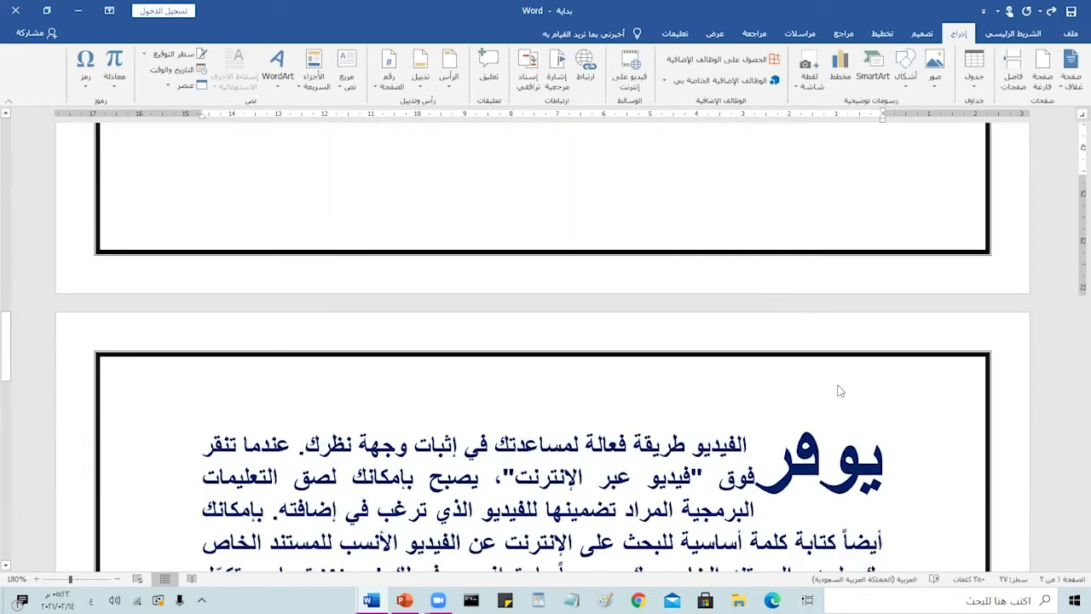
scroll(839, 390, "down", 4)
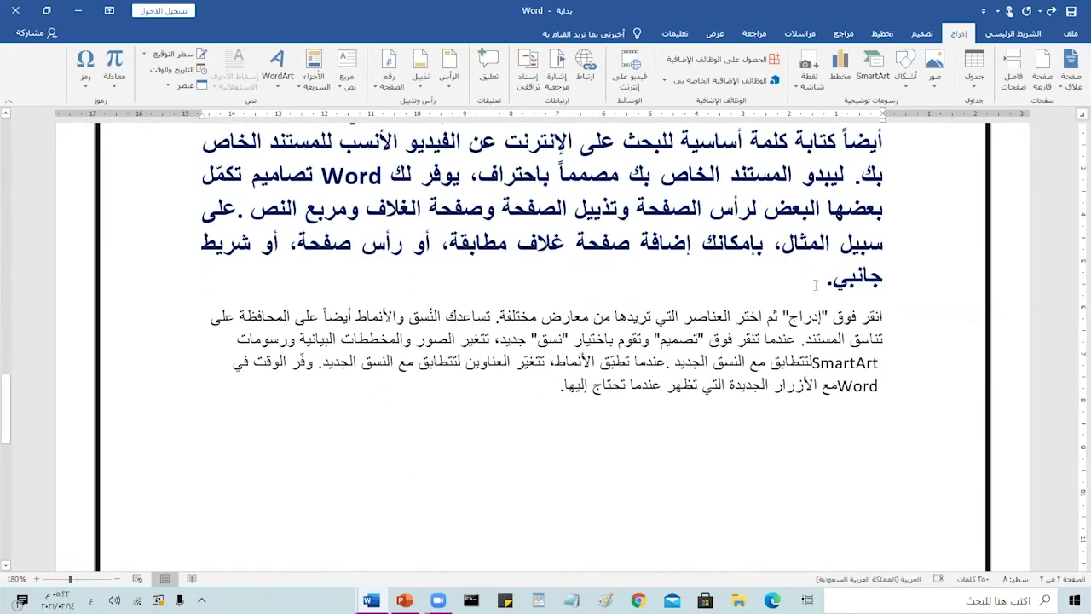
key("Return")
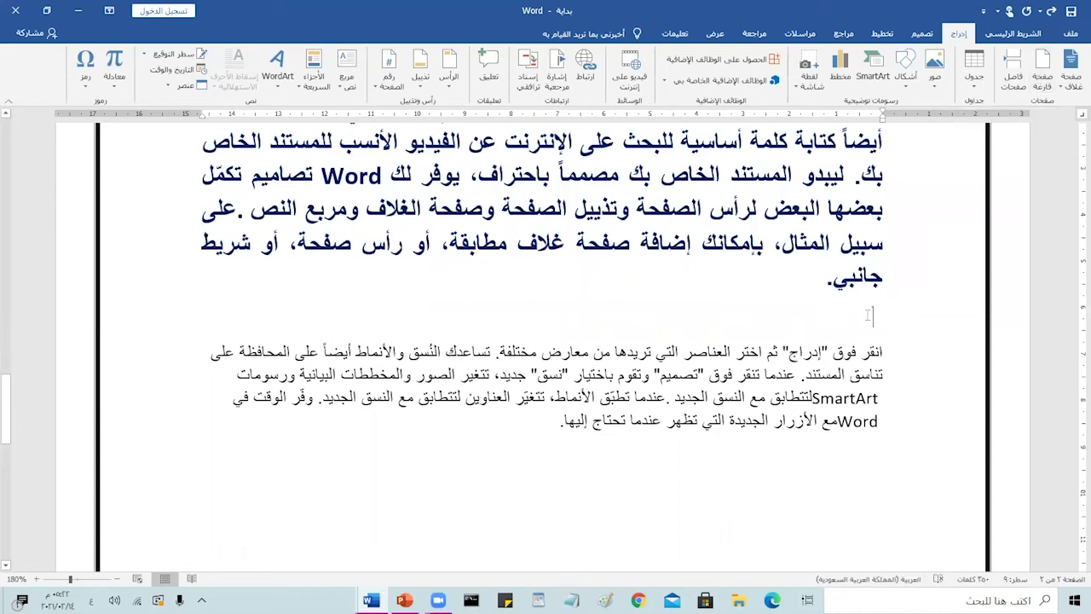
key("ctrl+Return")
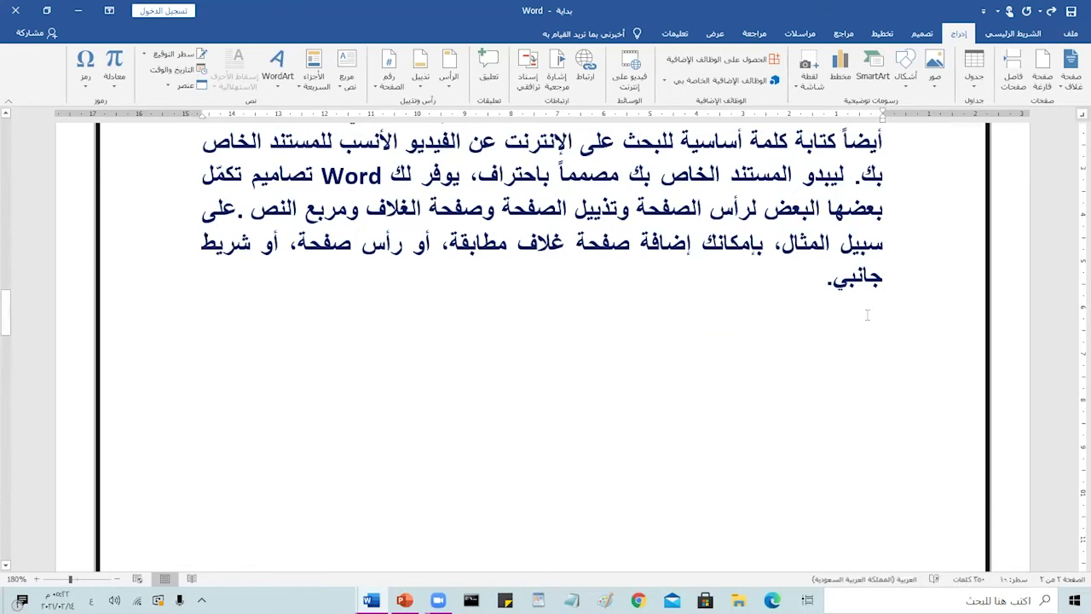
key("ctrl+Return")
scroll(893, 313, "down", 5)
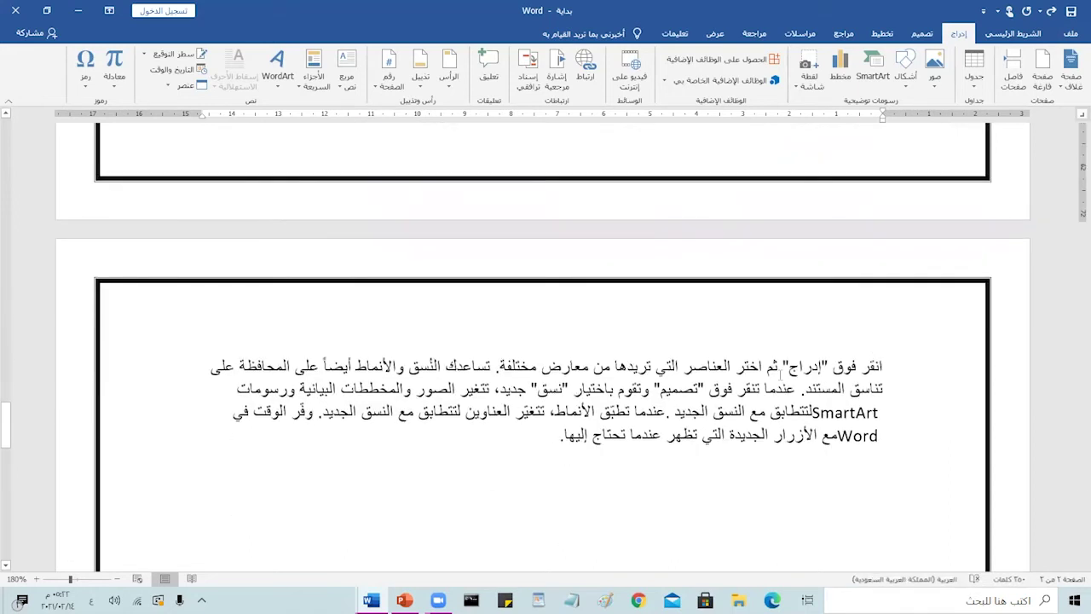
scroll(772, 373, "up", 3)
scroll(772, 373, "up", 3)
scroll(772, 373, "up", 3)
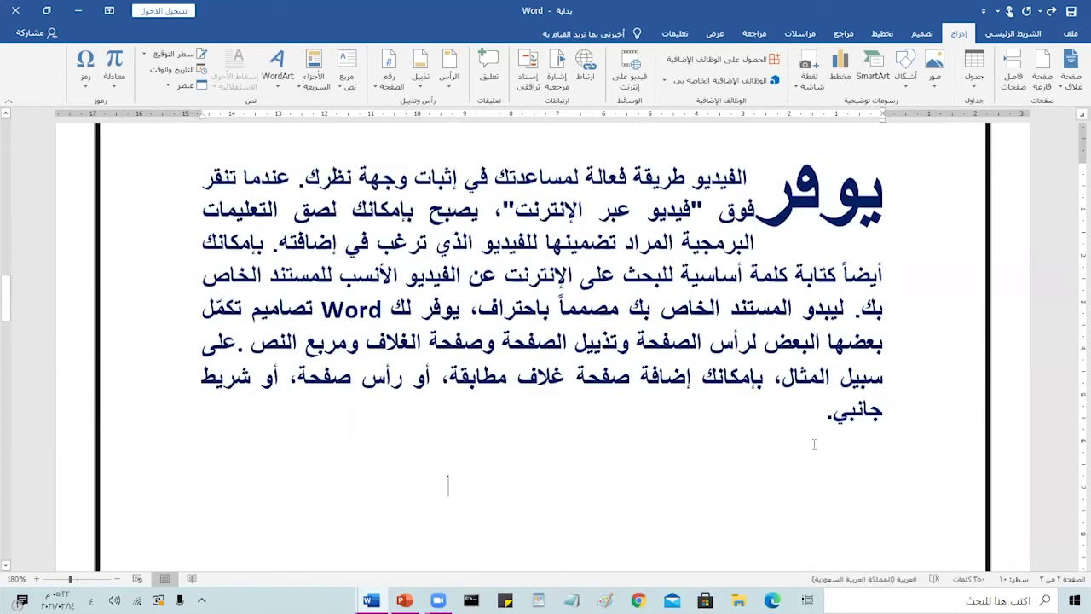
Step: Type seven Arabic sample lines below the bold paragraph, starting with 'ما منبه هببييب'
key("Return")
type("ما منبه هببييب")
key("Return")
type("باكاخحبا با")
key("Return")
type("بابهبابا")
key("Return")
type("باخب هباباب")
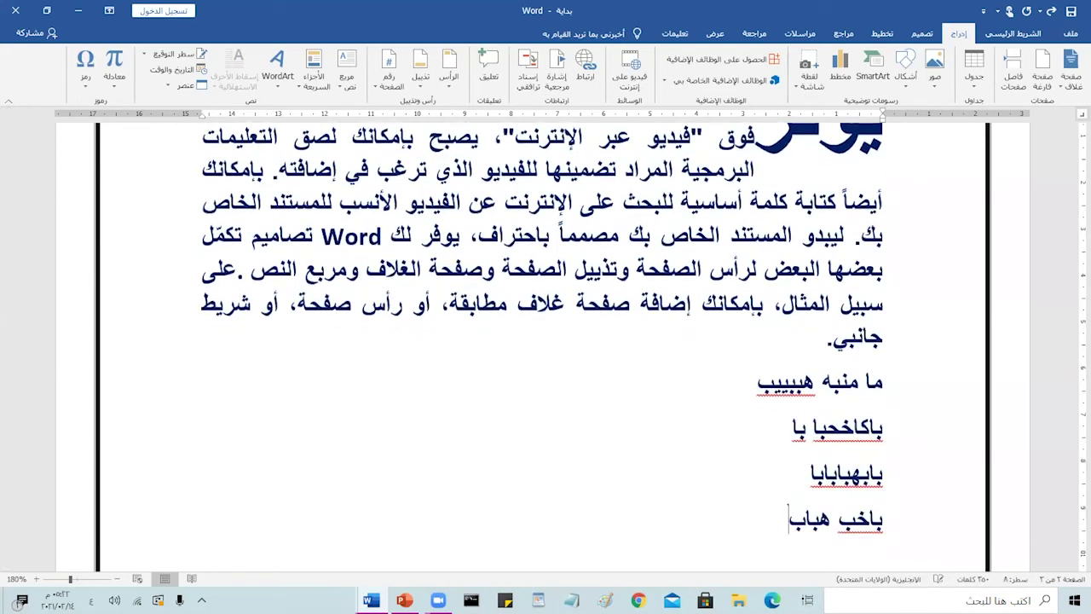
key("Return")
type("بامبهخا با")
key("Return")
type("بابخبهاب")
key("Return")
type("باخ بهخاب")
scroll(823, 446, "down", 1)
scroll(823, 446, "down", 1)
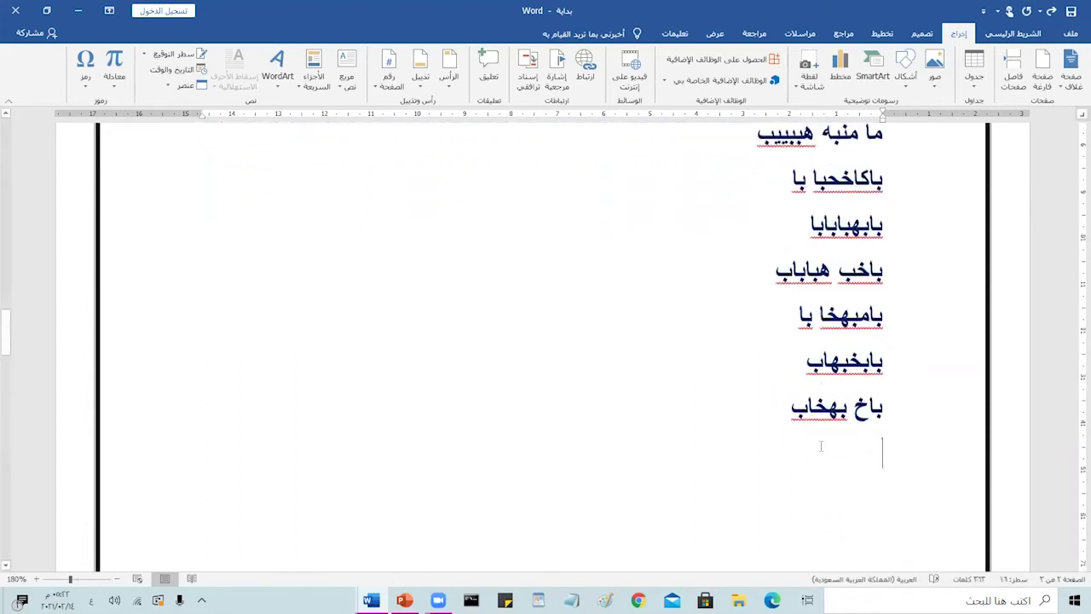
scroll(823, 446, "down", 2)
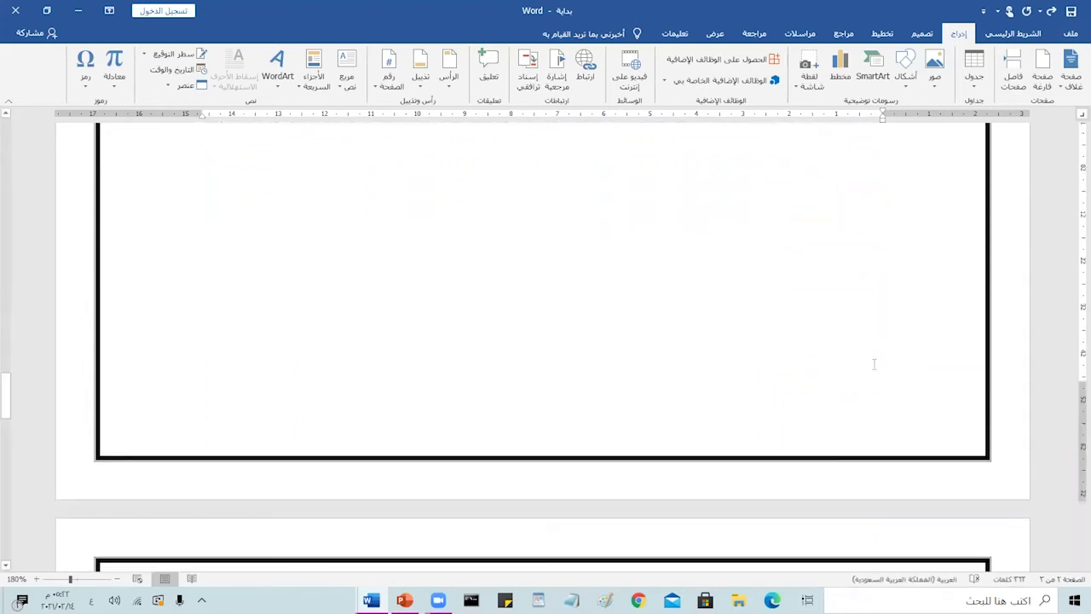
scroll(874, 364, "down", 2)
scroll(869, 384, "down", 1)
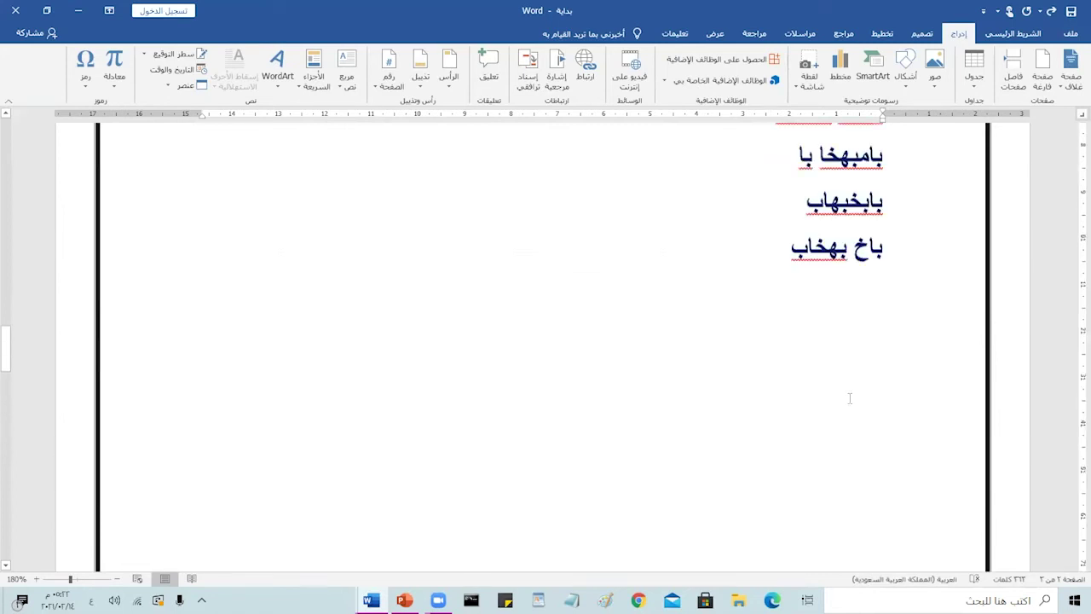
Step: Type Arabic numeral lines such as ٣٢١, ٣١, ٦٣٤, ٥٦٤ ٦٥٤ and ٥٤, one per line
type("٣٢١")
key("Return")
type("٣١")
key("Return")
type("٣٢١")
key("Return")
type("٦٣٤")
key("Return")
type("٦٤")
key("Return")
type("٥٦٤ ٦٥٤")
key("Return")
type("٦٥٤")
key("Return")
type("٥٤")
key("Return")
type("٥٦٤")
key("Return")
type("٥٤")
key("Return")
Step: Continue the numerals on the next page with ٦٣١ and ٦٤
scroll(924, 399, "down", 5)
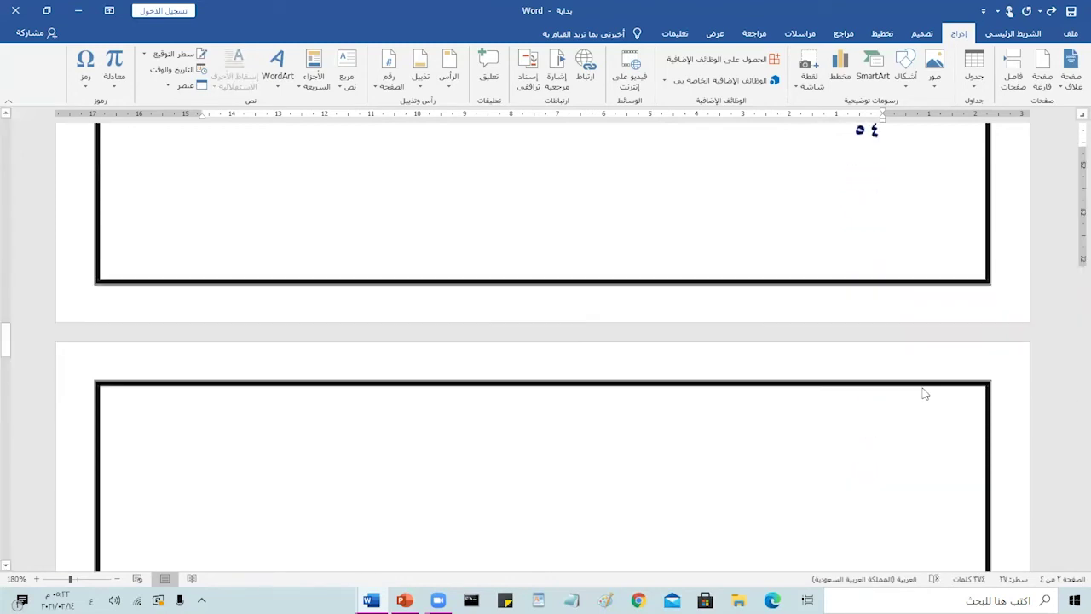
type("٦٣١")
key("Return")
key("Return")
key("Return")
type("٦٤")
key("Return")
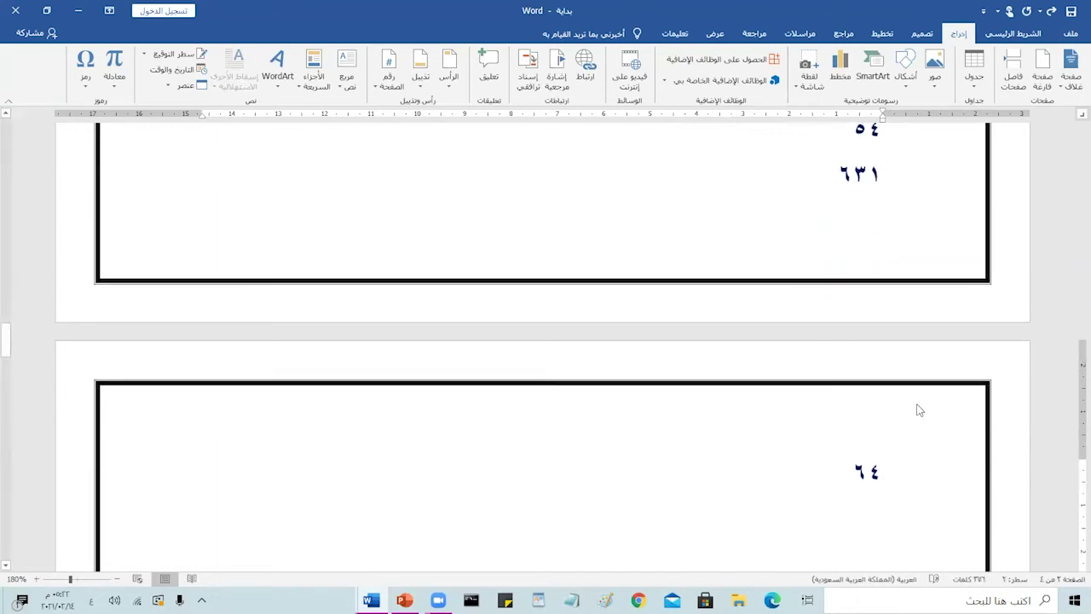
scroll(911, 415, "down", 5)
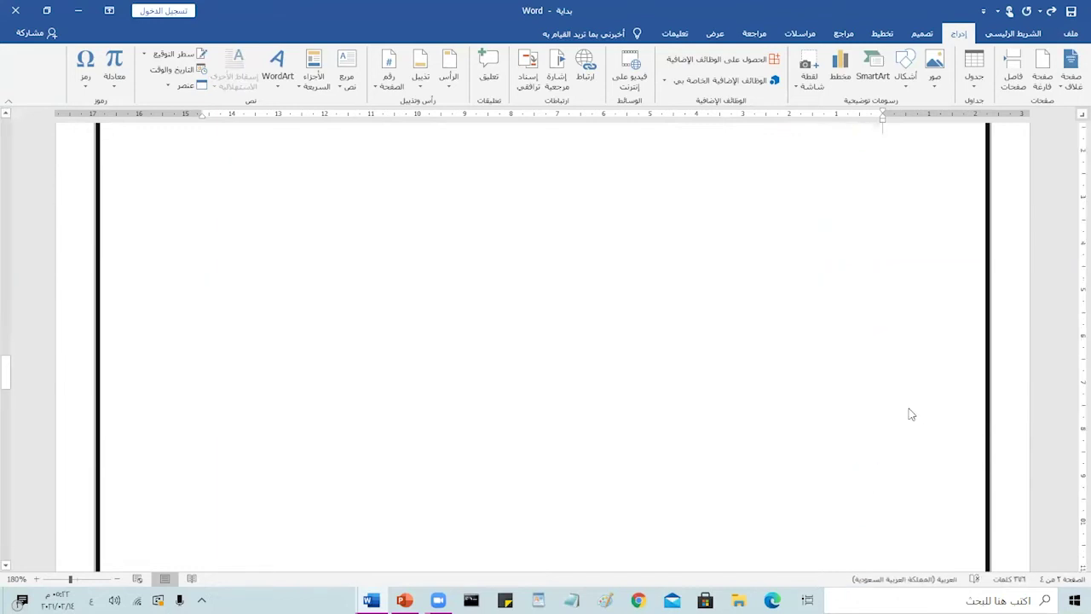
scroll(951, 435, "down", 3)
scroll(951, 434, "down", 3)
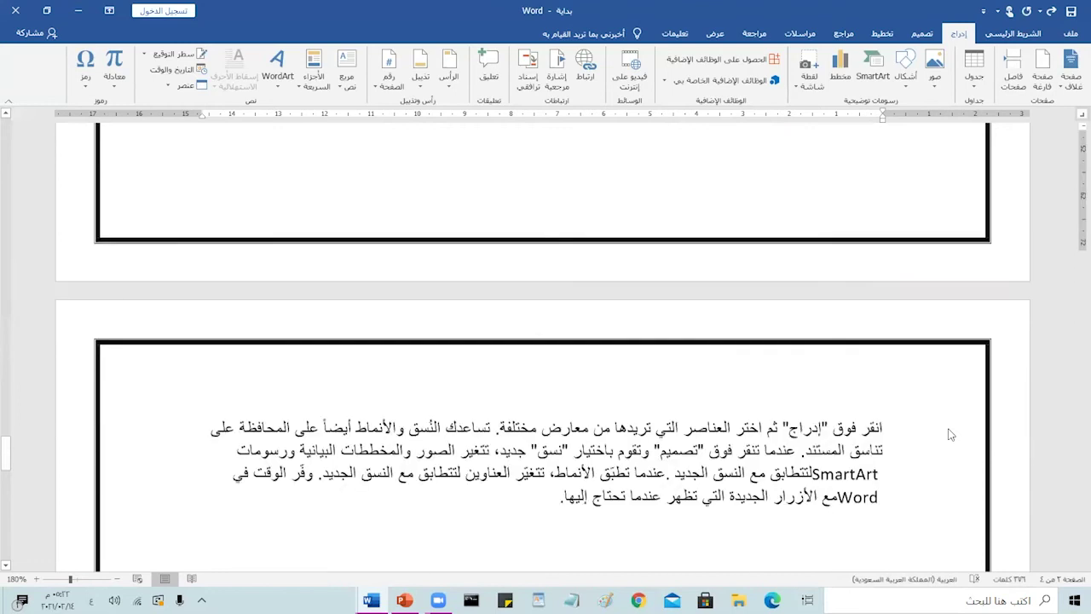
scroll(951, 434, "down", 1)
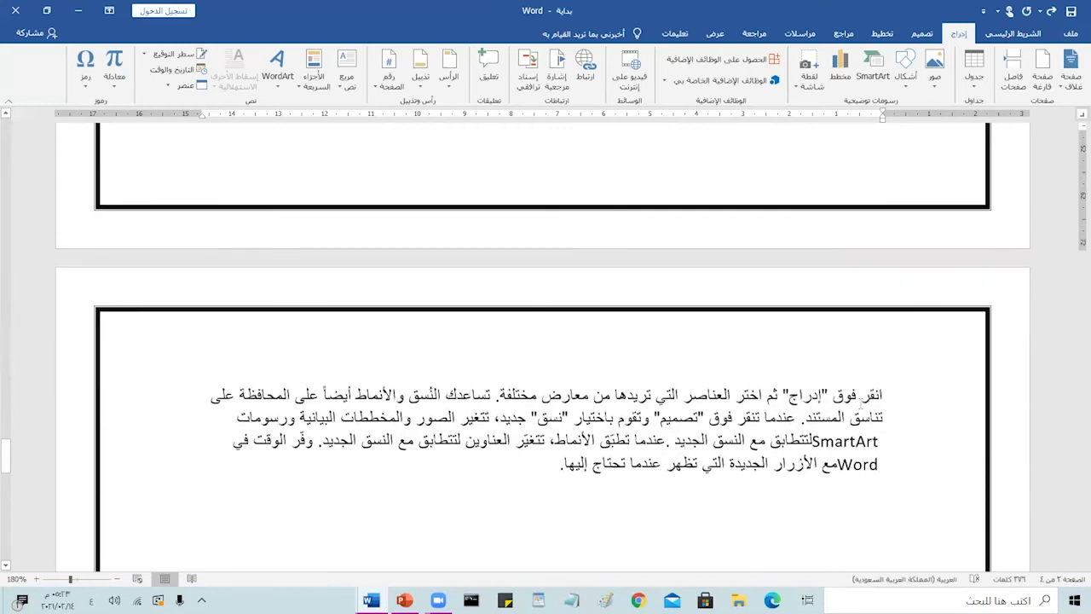
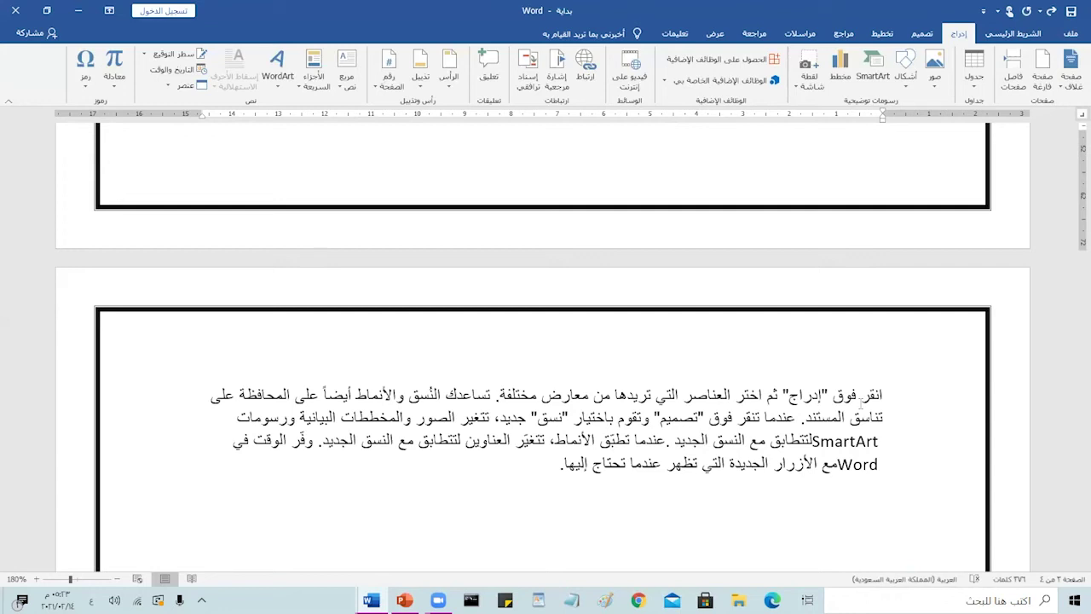
Step: Insert an empty bordered Blank Page after the current page and scroll down to it
scroll(878, 421, "up", 5)
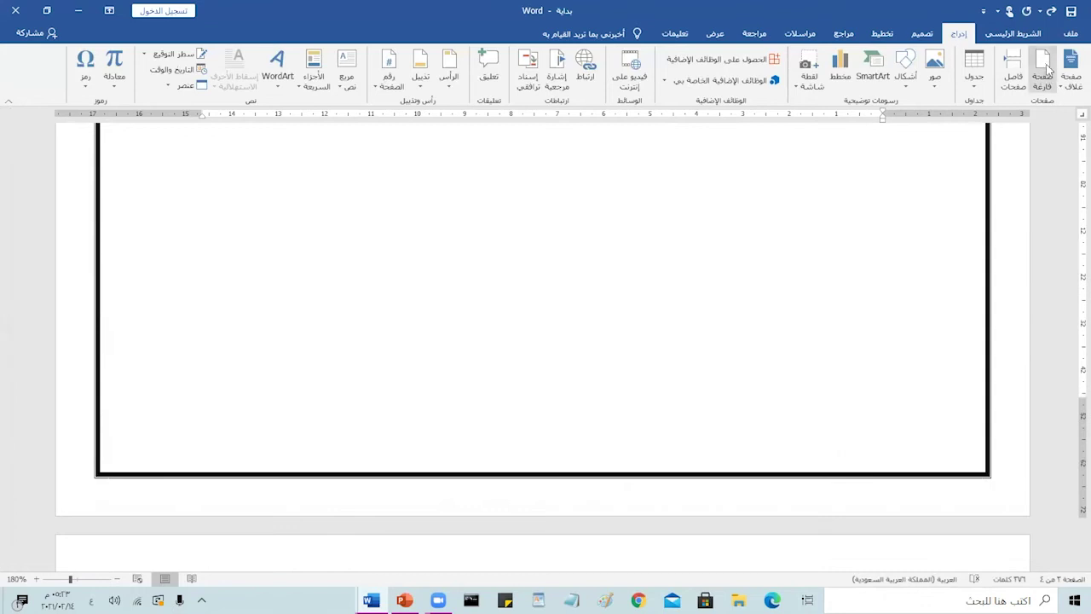
left_click(1045, 72)
scroll(881, 409, "down", 3)
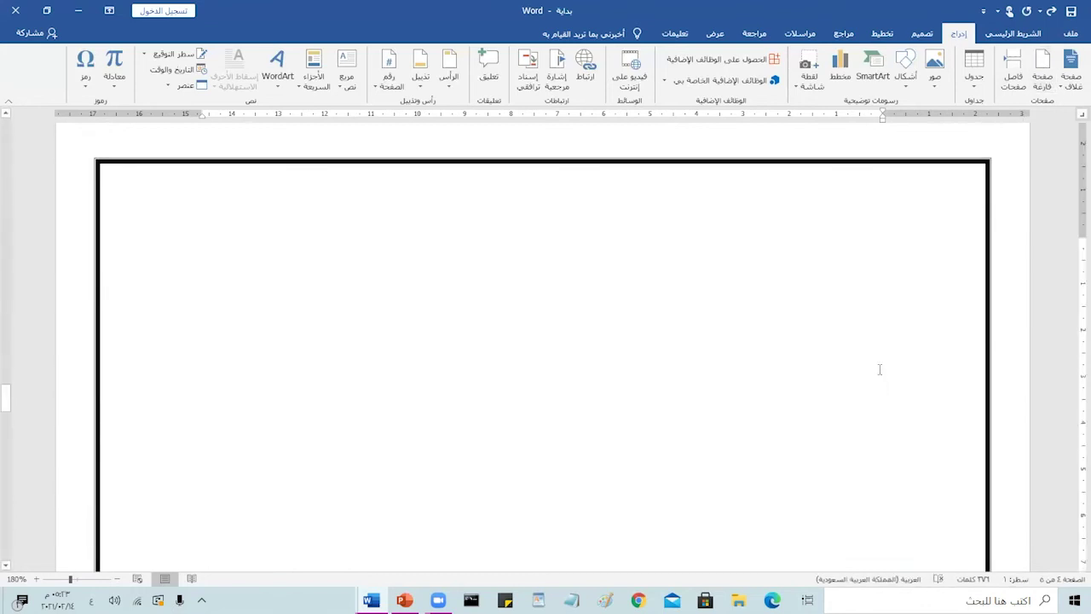
scroll(860, 418, "down", 1)
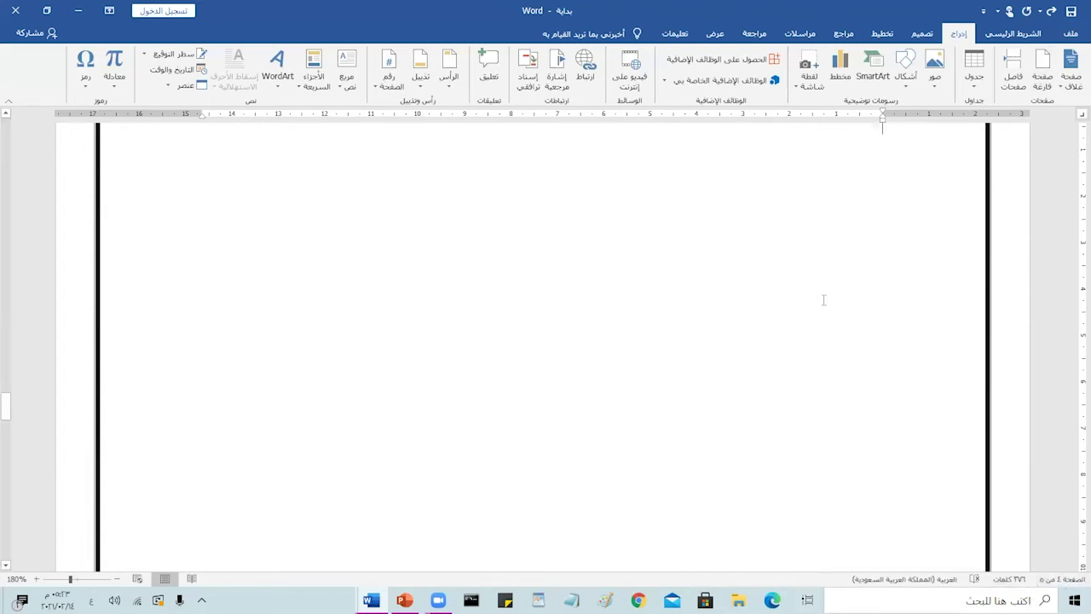
scroll(820, 296, "down", 2)
scroll(818, 294, "down", 2)
scroll(817, 295, "down", 2)
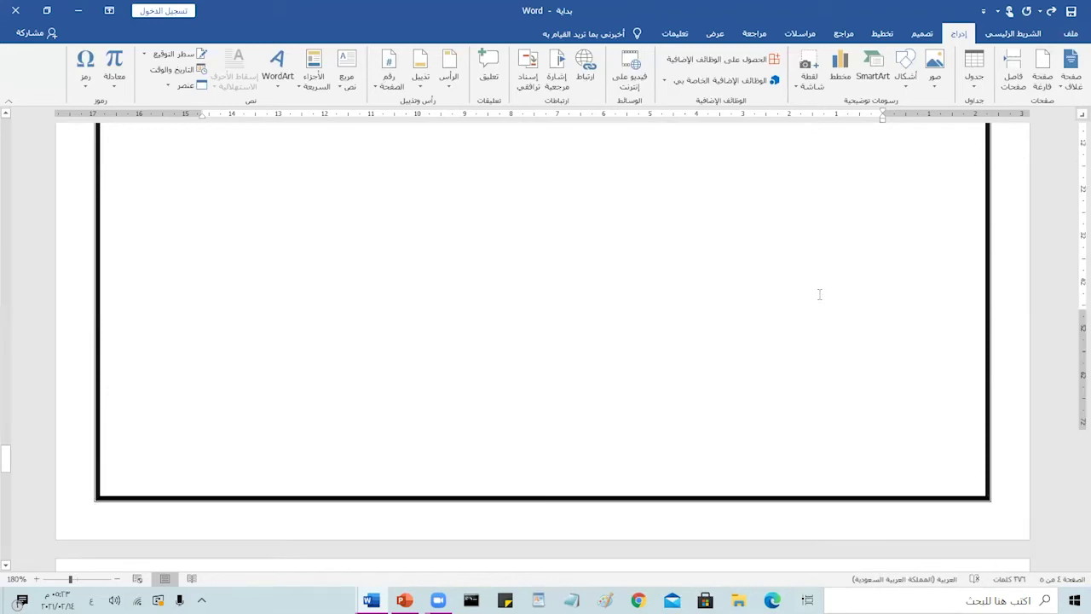
scroll(813, 294, "down", 2)
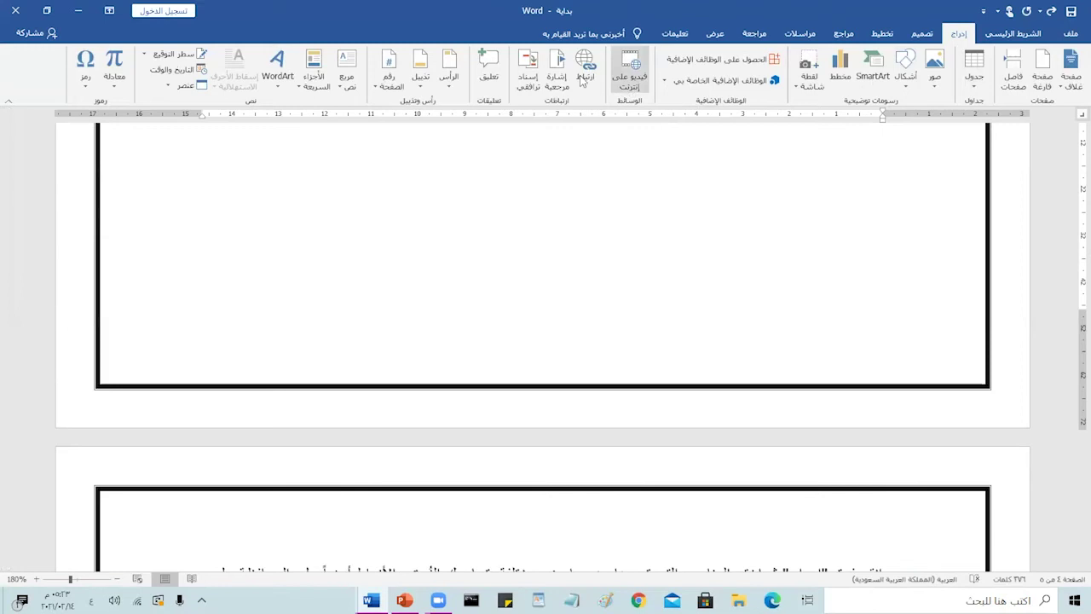
Step: Add a scroll-style Bottom of Page number to every page, then close the footer
left_click(380, 88)
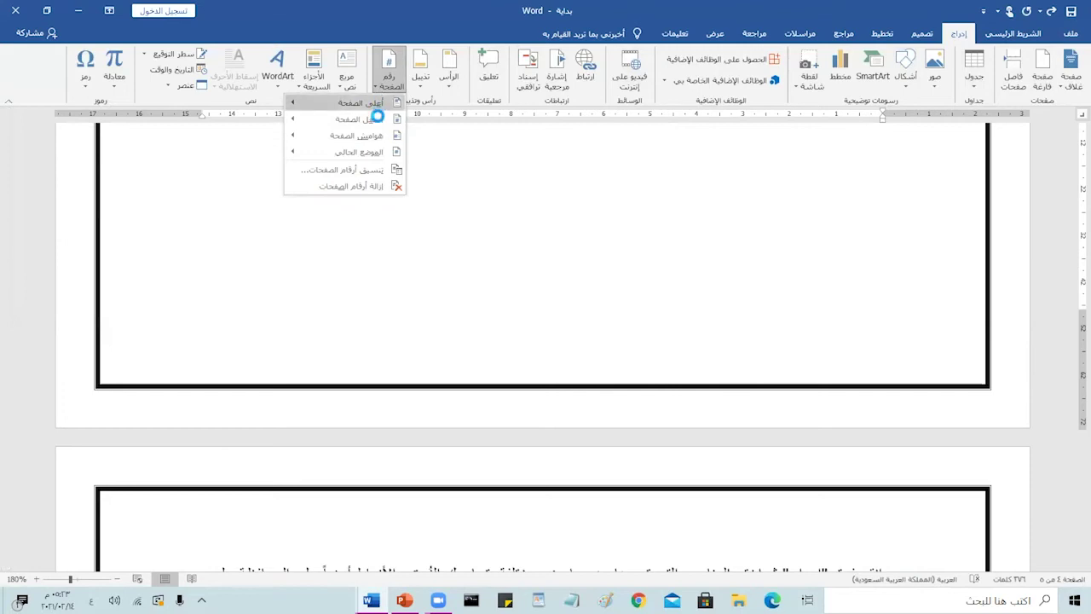
mouse_move(362, 125)
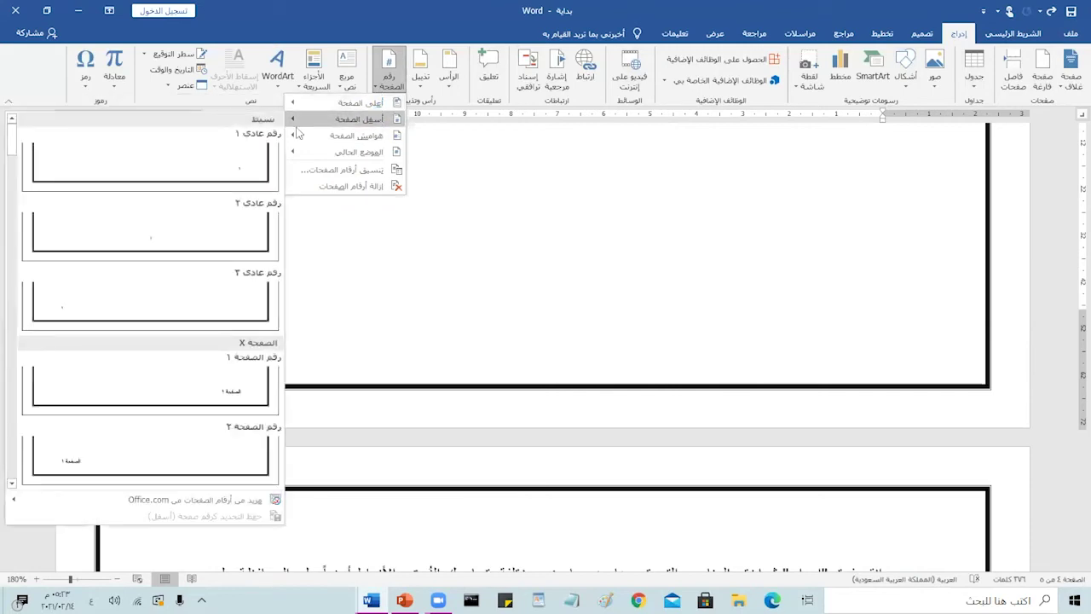
scroll(183, 247, "down", 10)
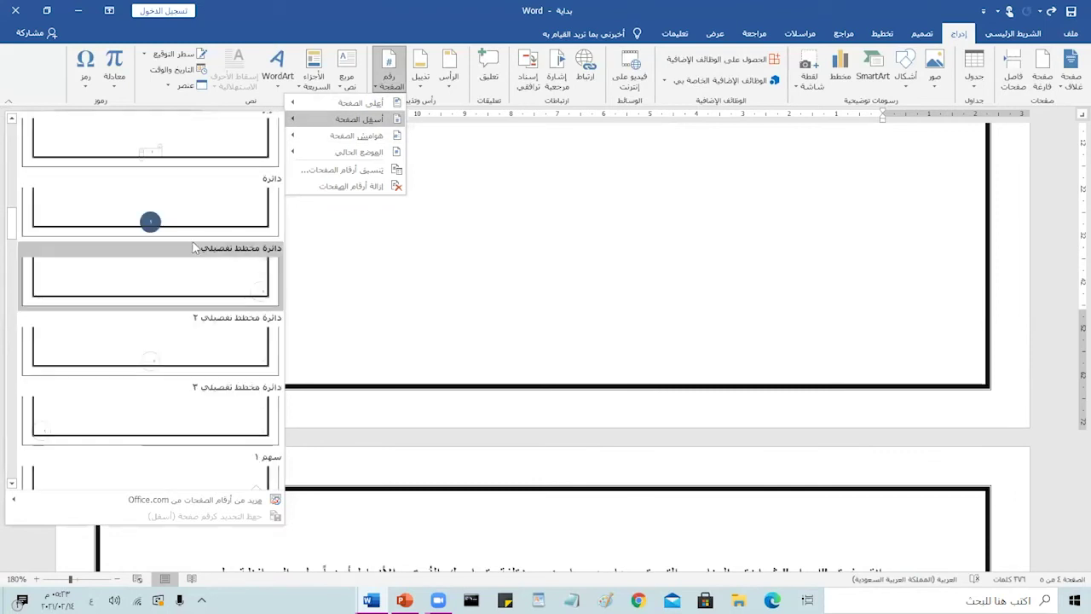
left_click(181, 145)
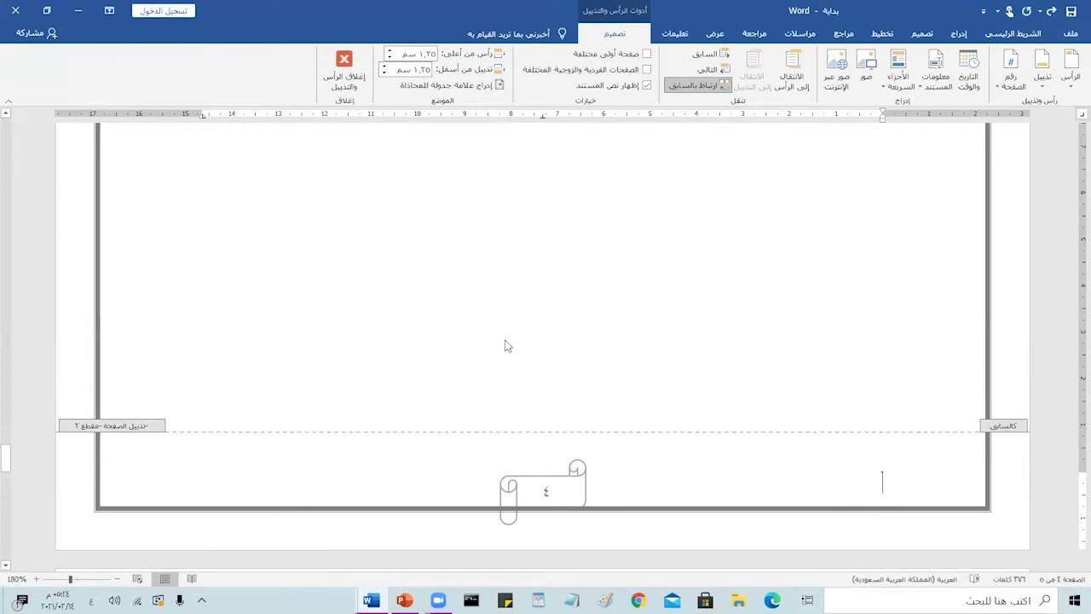
scroll(514, 348, "up", 3)
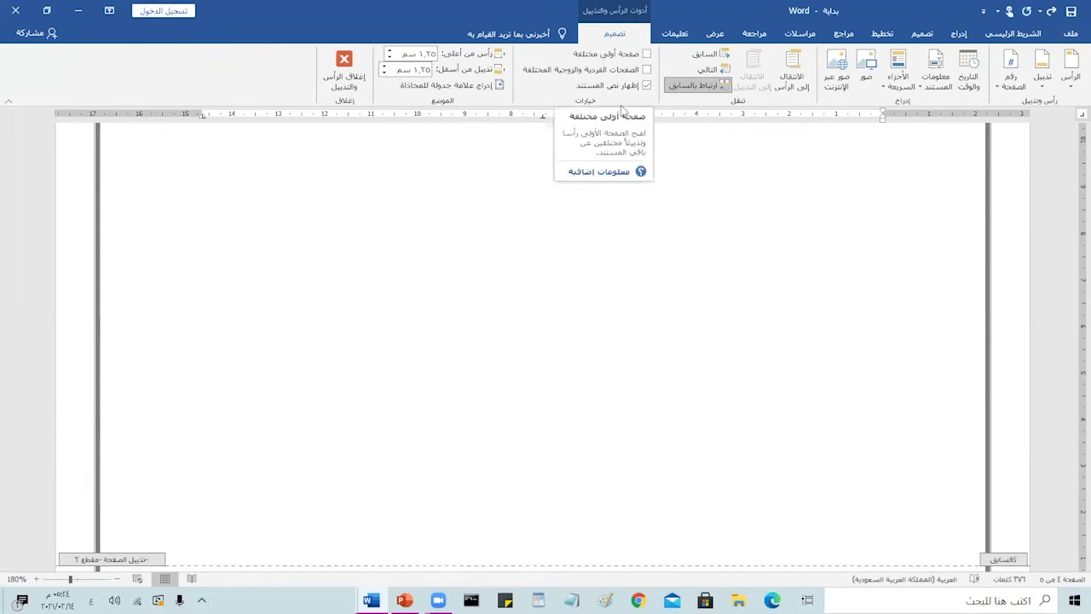
left_click(346, 59)
Step: Scroll back through the pages and check the Page Number options without changing them
scroll(687, 428, "down", 5)
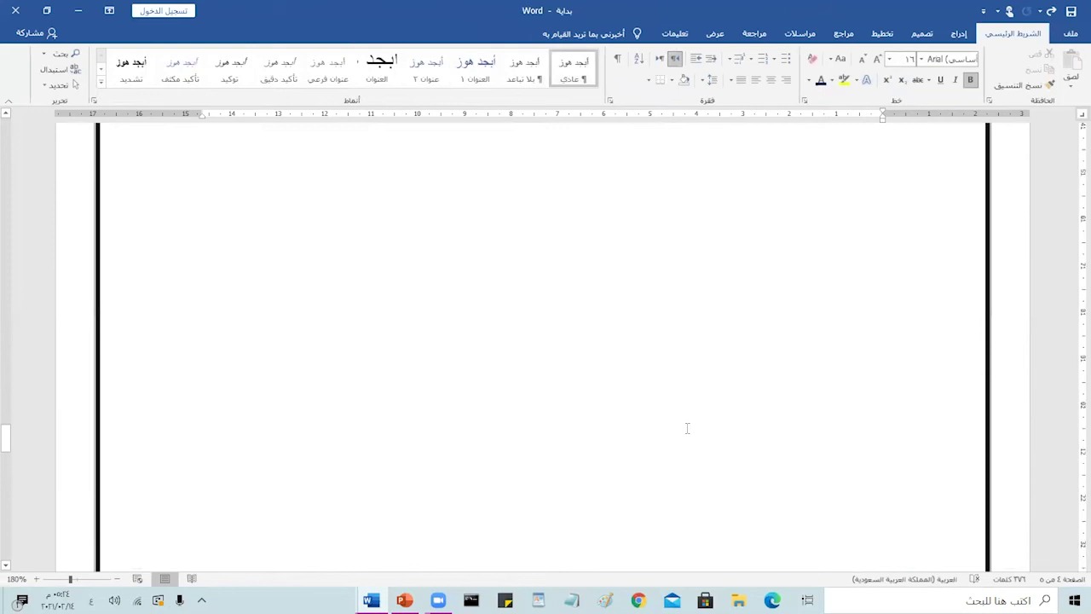
scroll(582, 403, "up", 3)
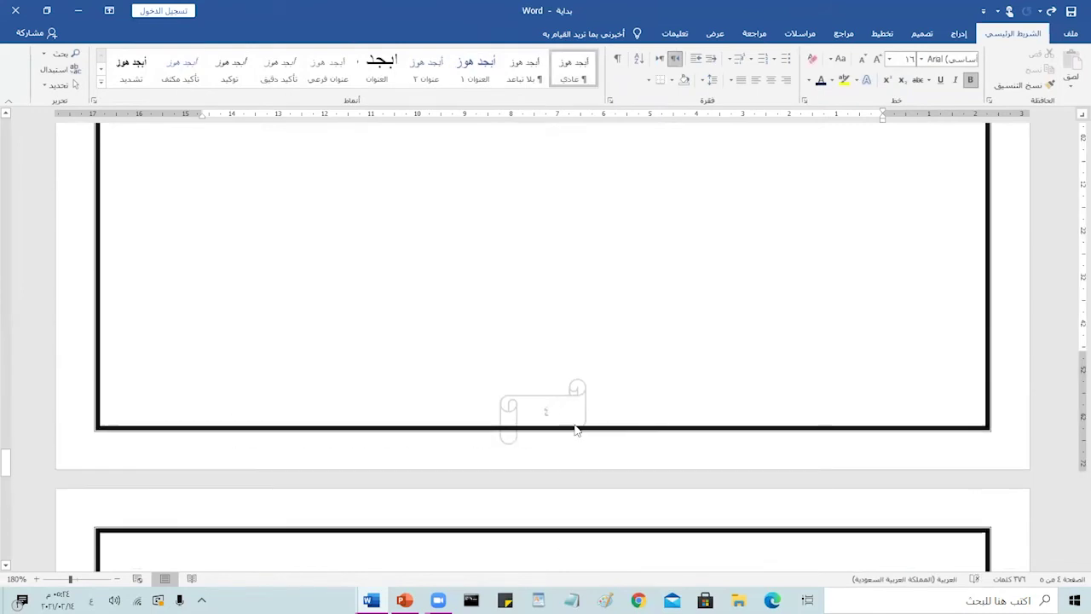
scroll(570, 396, "up", 3)
scroll(570, 396, "up", 3)
scroll(570, 397, "up", 5)
scroll(568, 398, "up", 5)
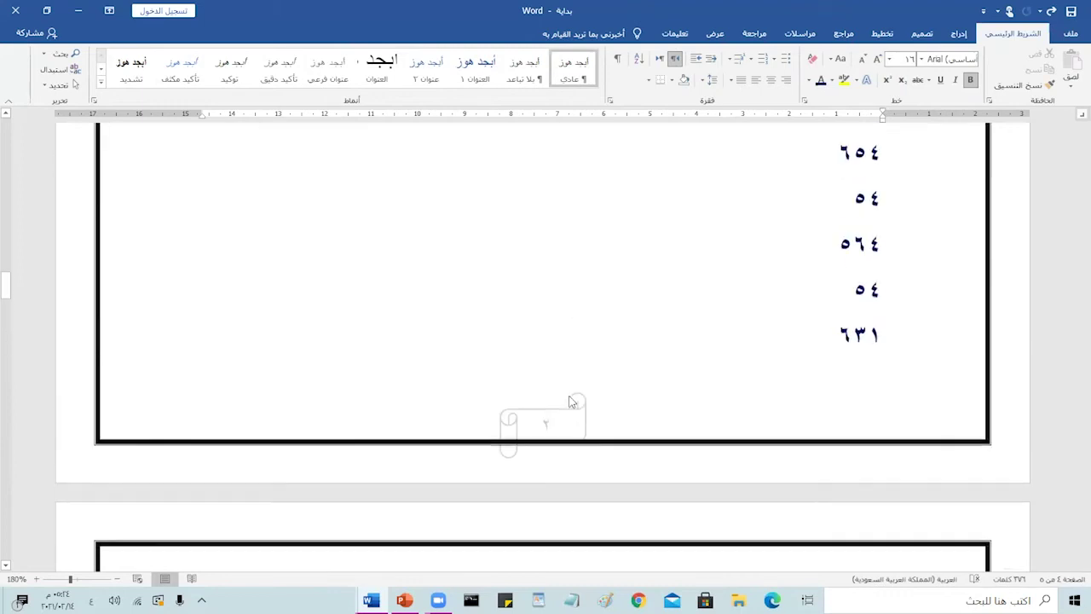
scroll(570, 395, "down", 3)
scroll(570, 394, "up", 3)
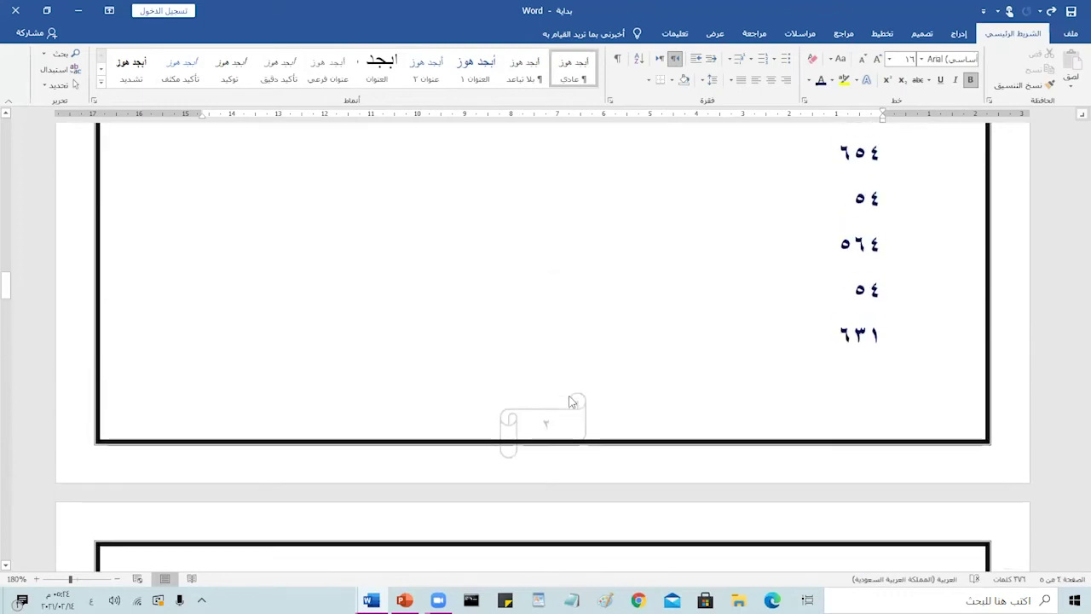
left_click(959, 34)
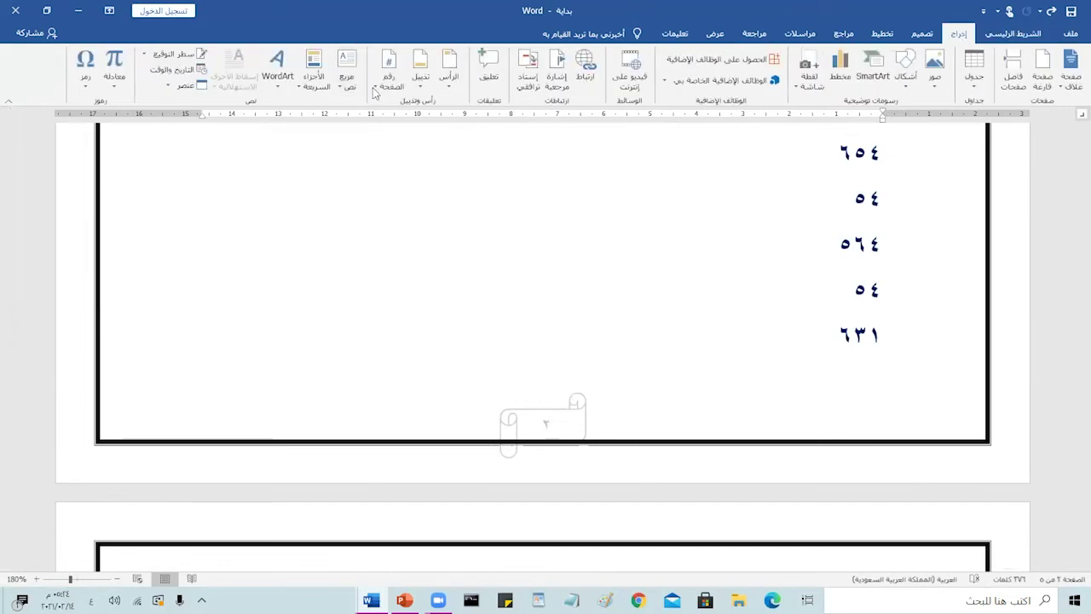
left_click(374, 89)
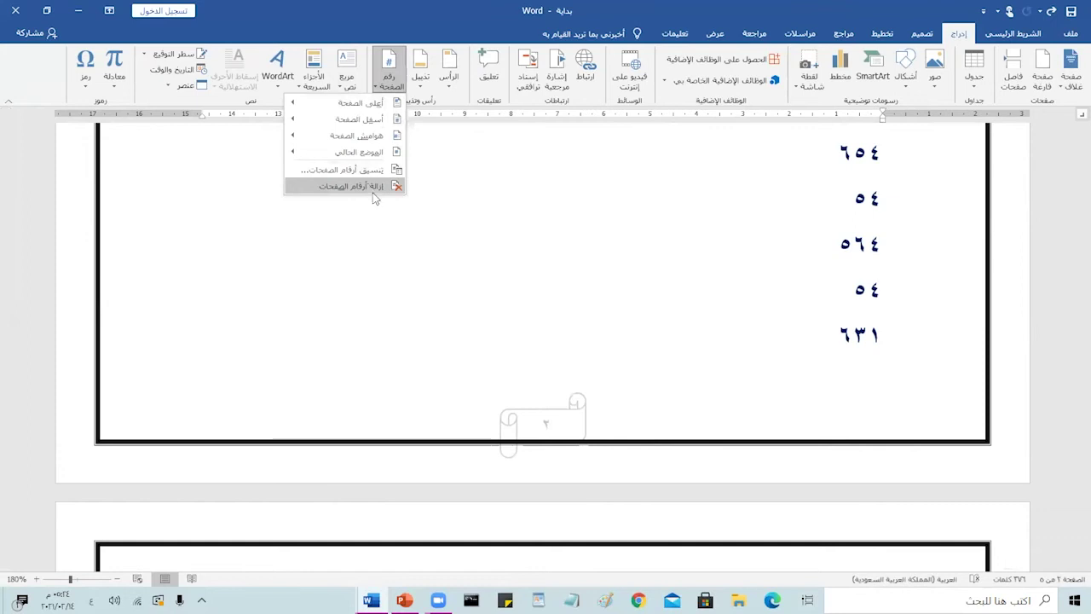
left_click(492, 429)
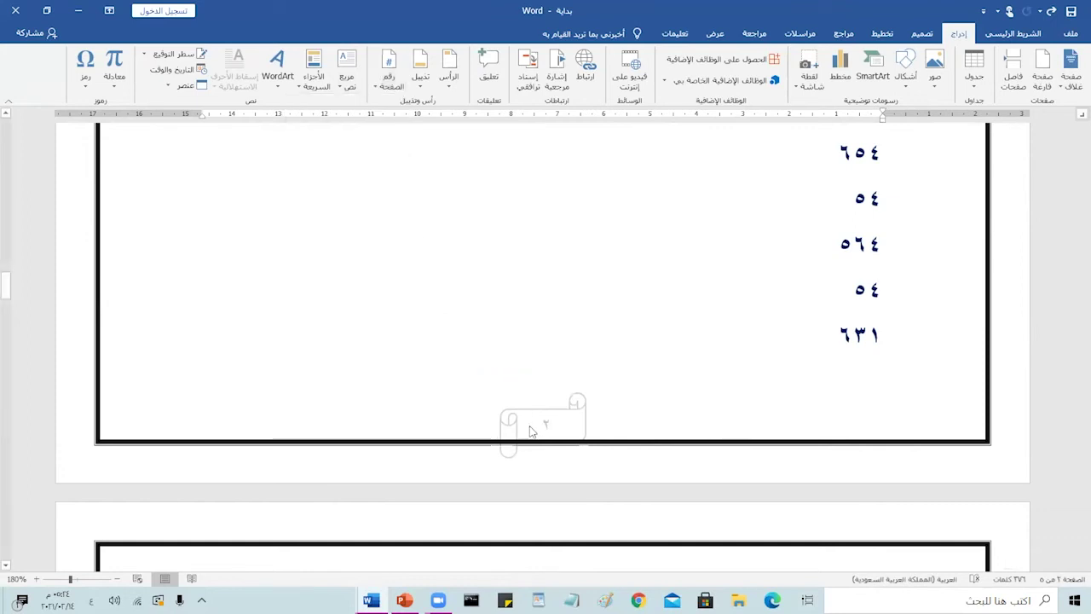
Step: In the footer, drag the scroll-shaped page number slightly higher
double_click(475, 428)
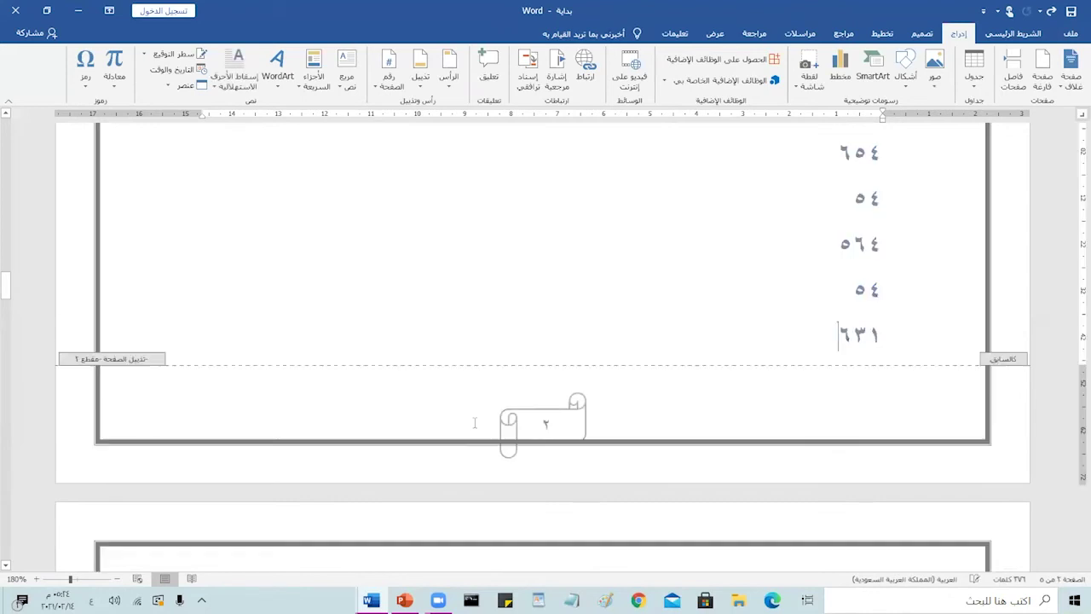
left_click(532, 413)
left_click_drag(561, 392, 562, 368)
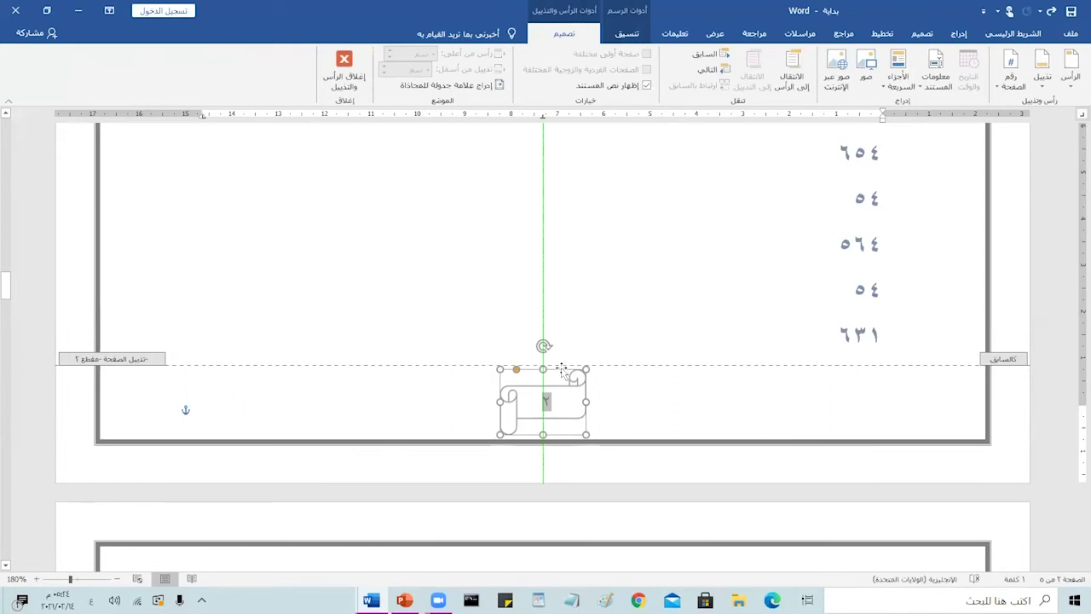
double_click(415, 213)
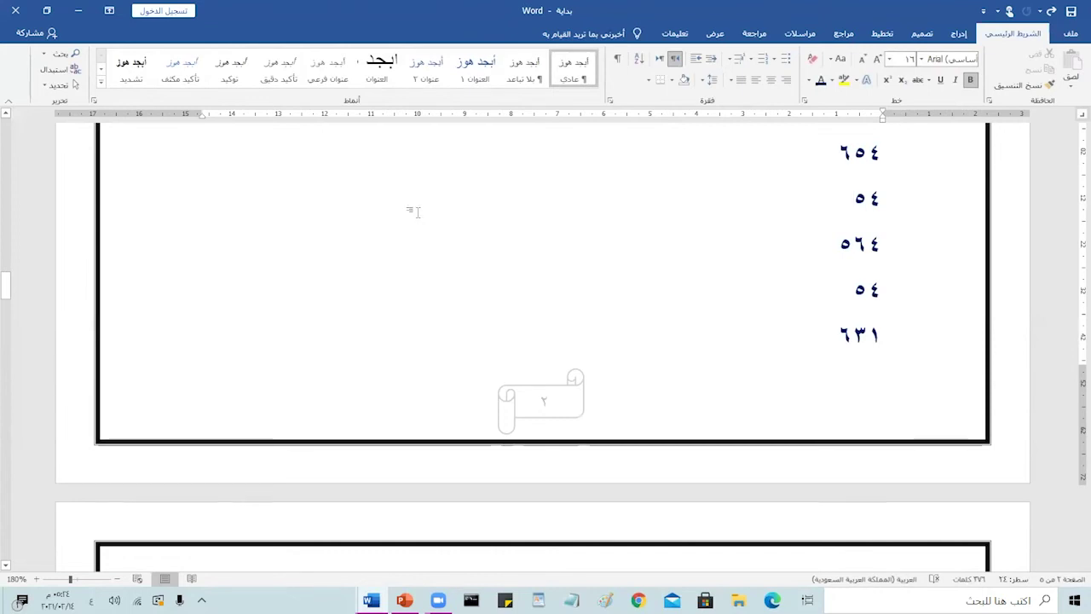
Step: Type the Gregorian date 14/2/2021م on a new line below the red paragraph
scroll(601, 348, "up", 5)
scroll(602, 348, "up", 5)
scroll(602, 348, "up", 5)
scroll(600, 349, "down", 10)
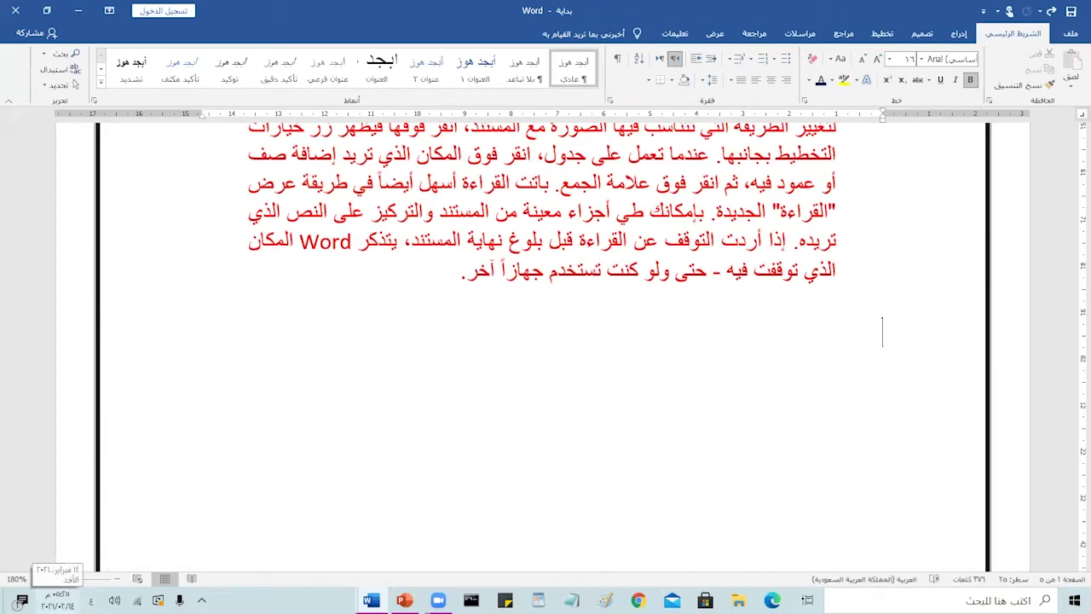
type("14/2/2021")
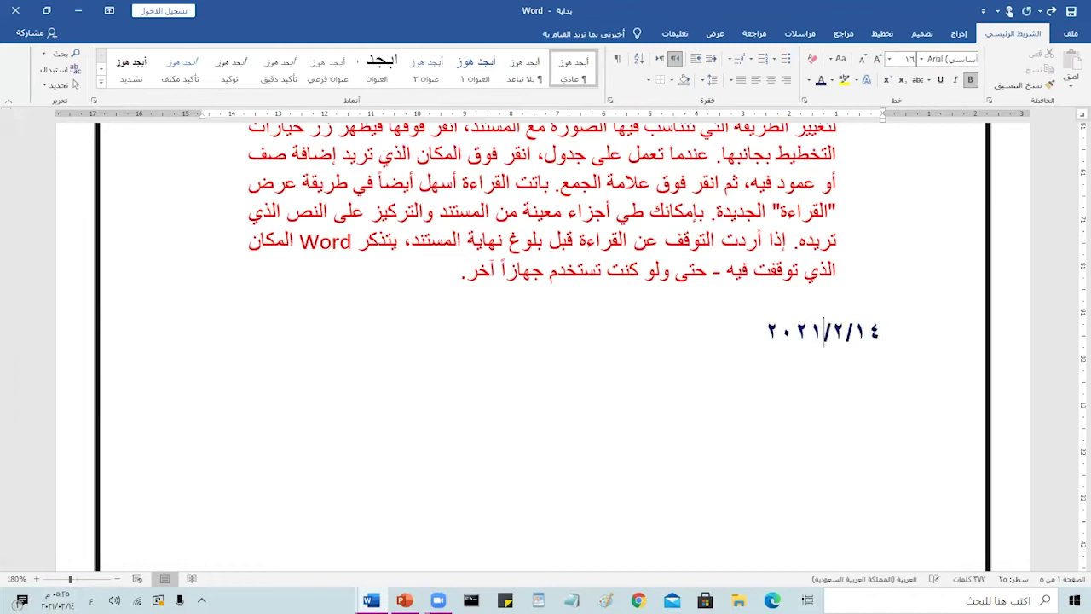
type("م")
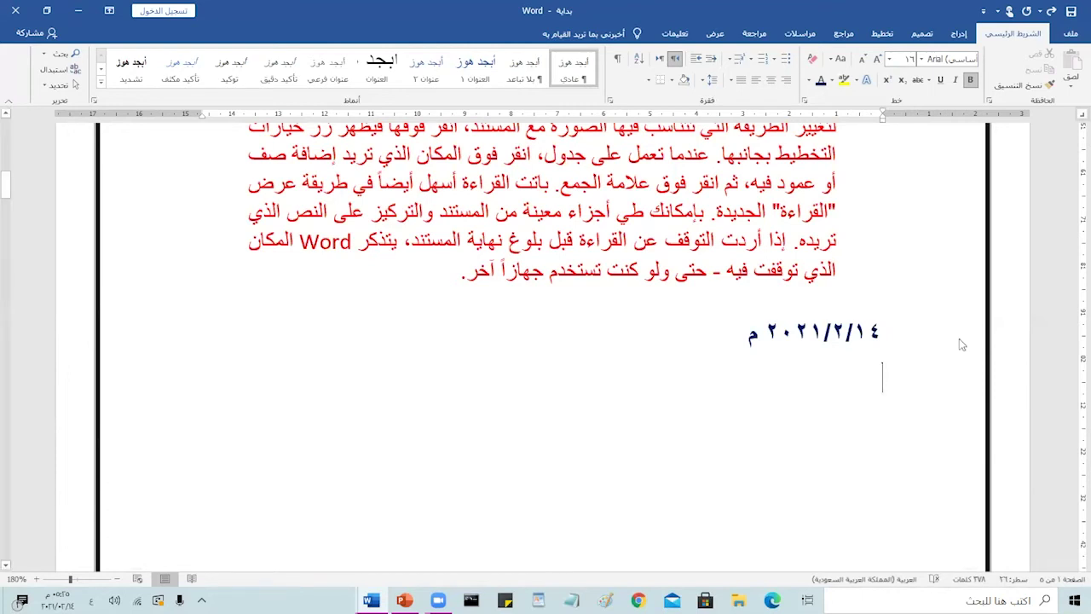
left_click(958, 33)
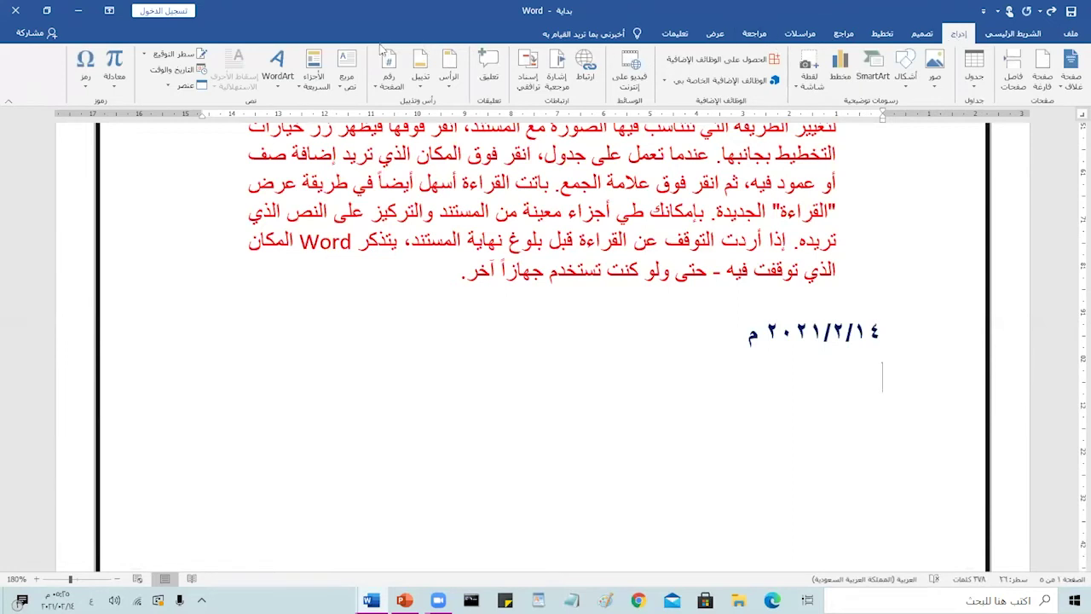
Step: Insert the Umm al-Qura Hijri date in weekday format (الأحد، ٠٢ رجب، ١٤٤٢) followed by هـ
left_click(183, 70)
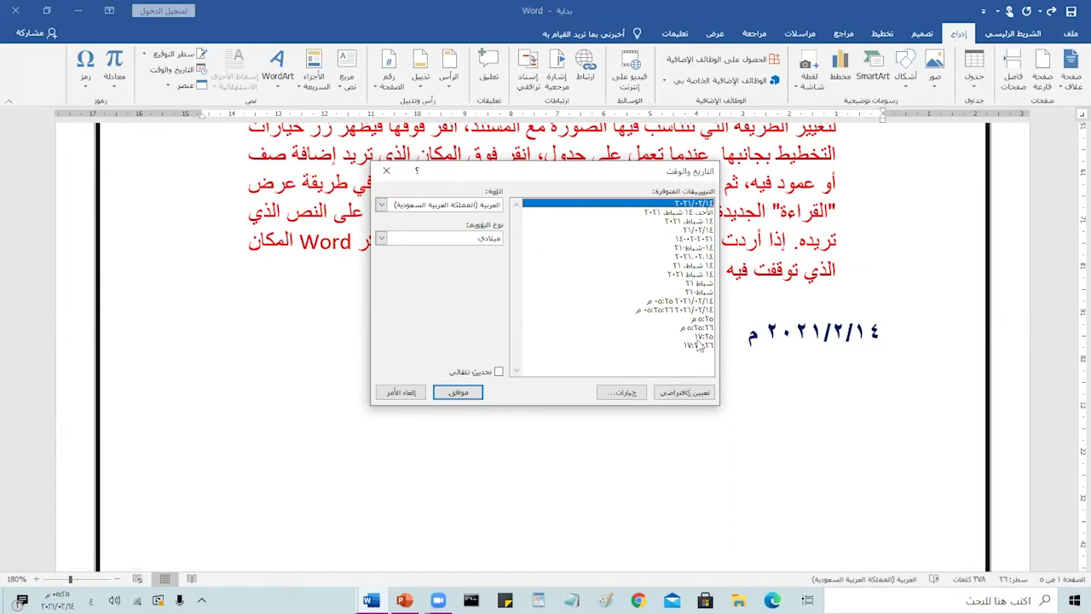
left_click(706, 302)
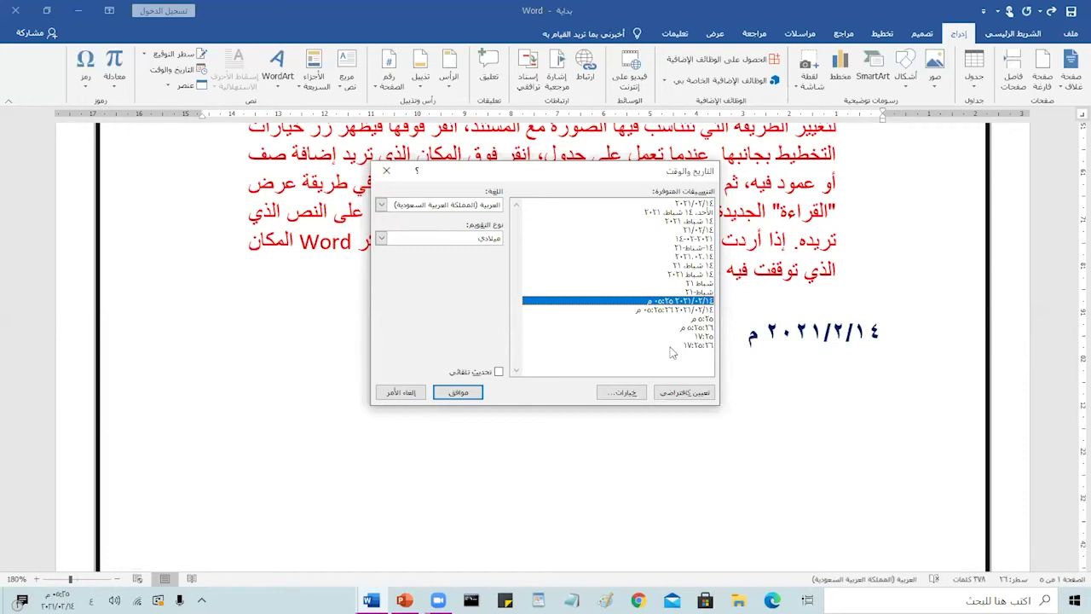
left_click(447, 238)
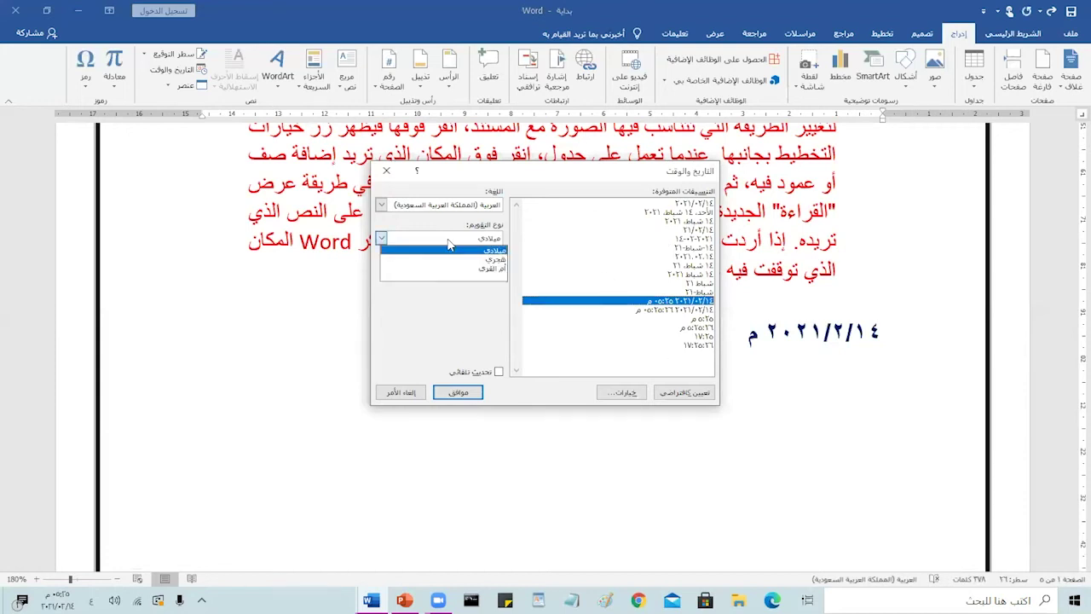
left_click(491, 274)
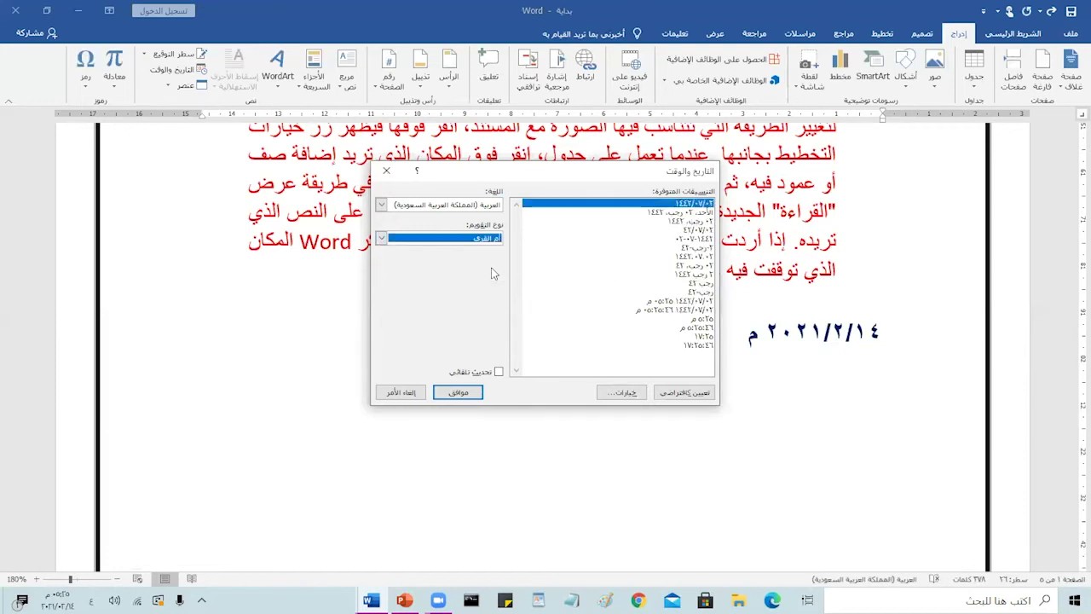
left_click(686, 213)
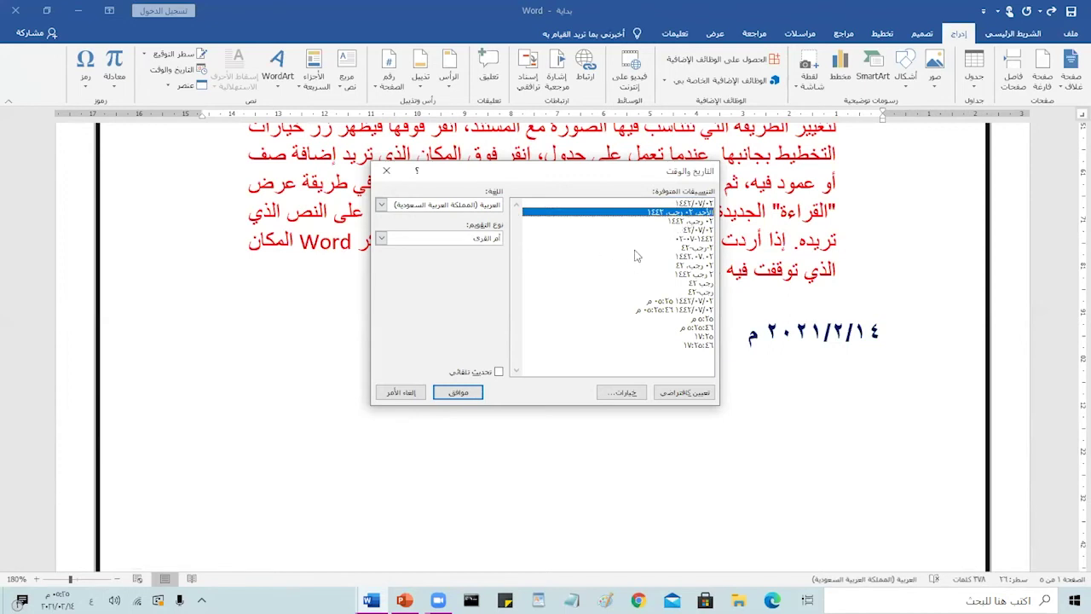
left_click(463, 393)
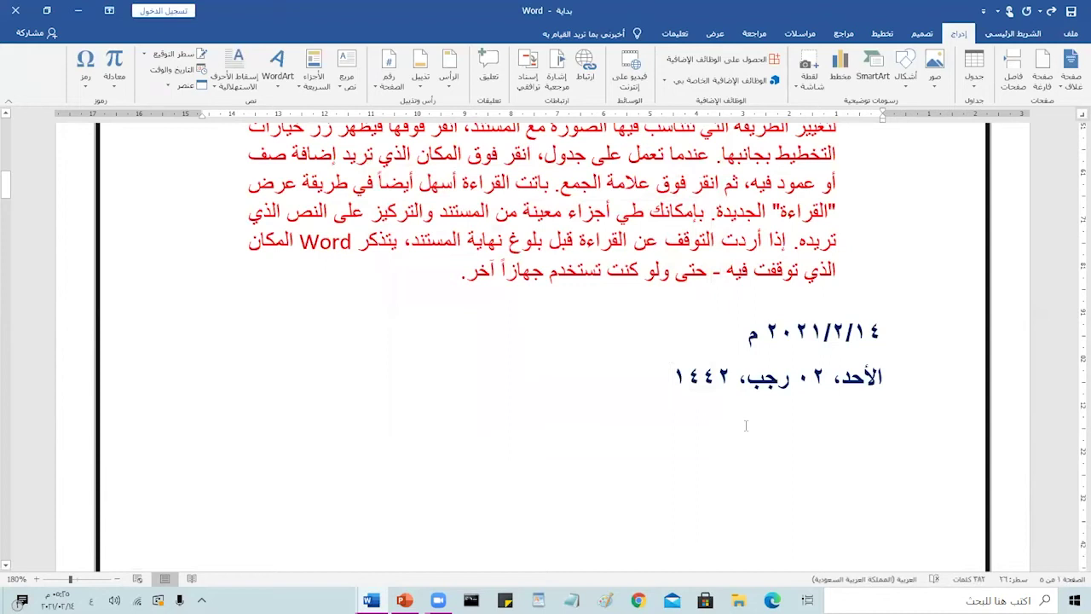
type("ه")
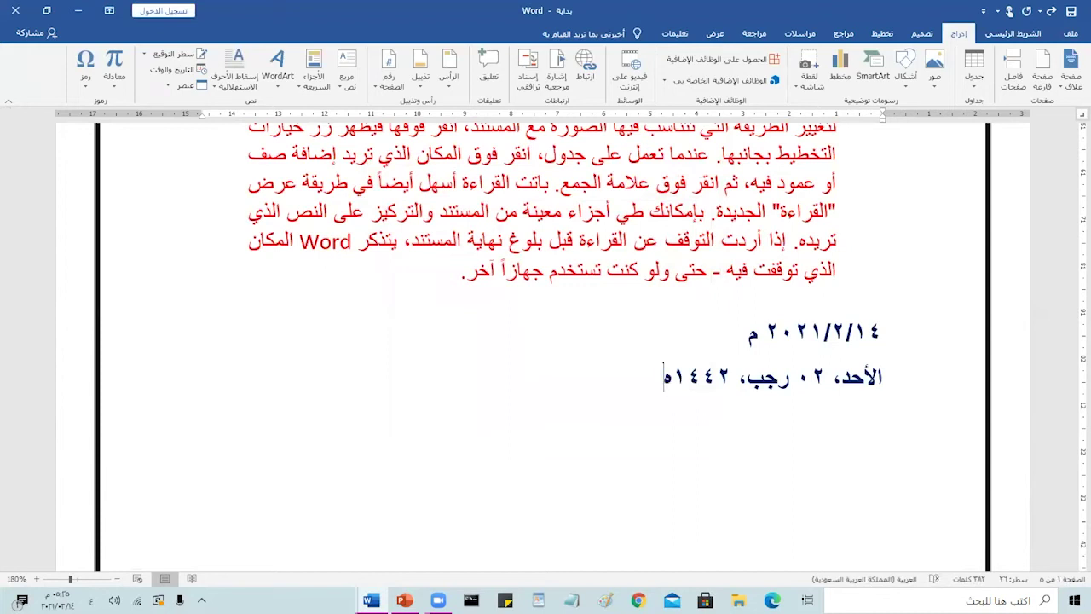
type("ـ")
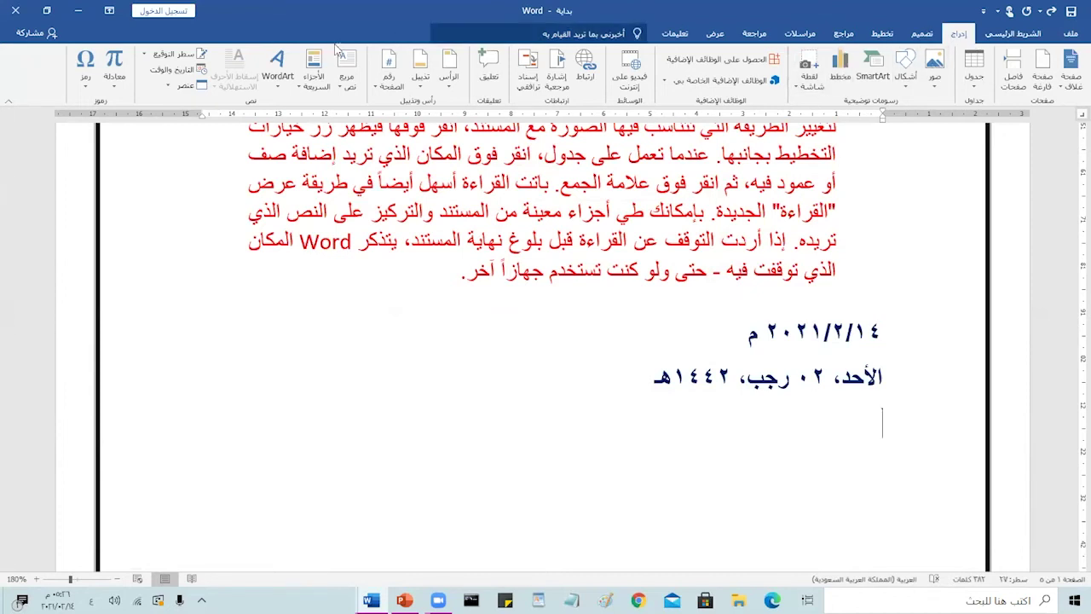
Step: Insert a ☺ smiley, then type الله جل جلاله on the next line
left_click(85, 85)
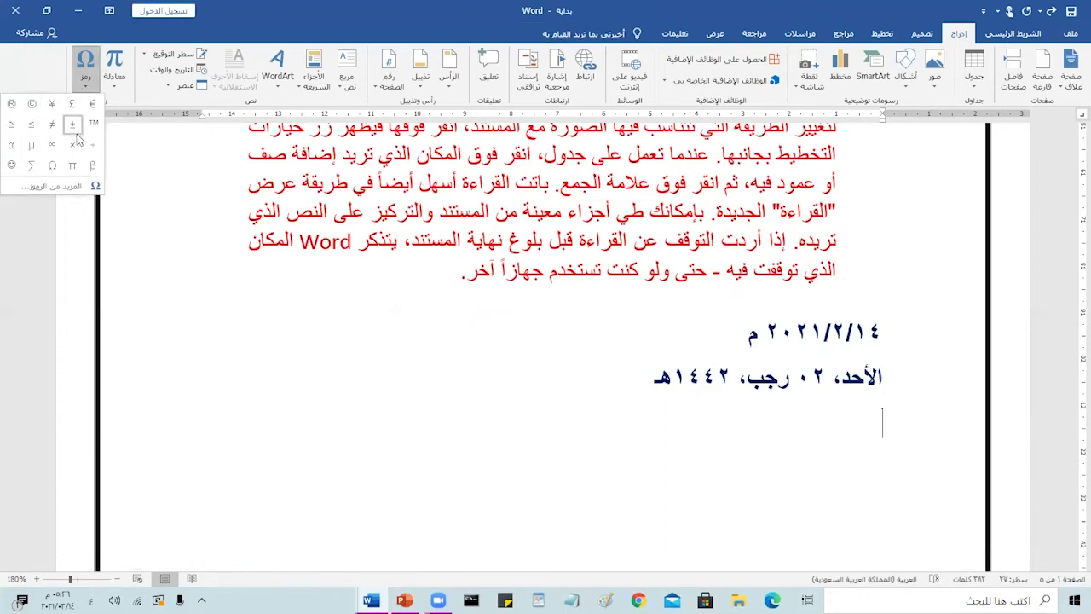
left_click(12, 165)
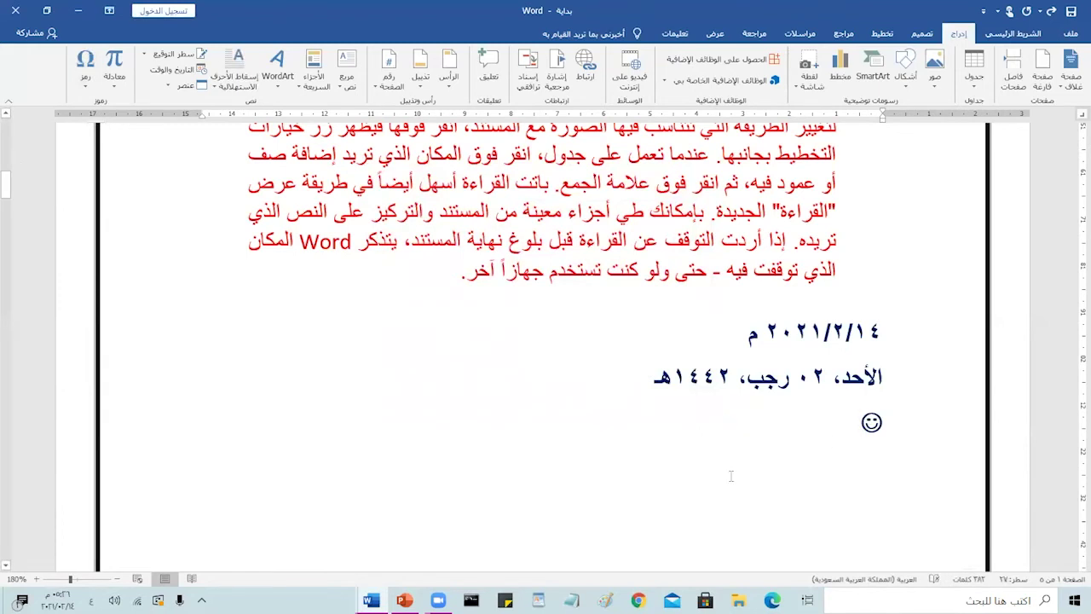
key("Return")
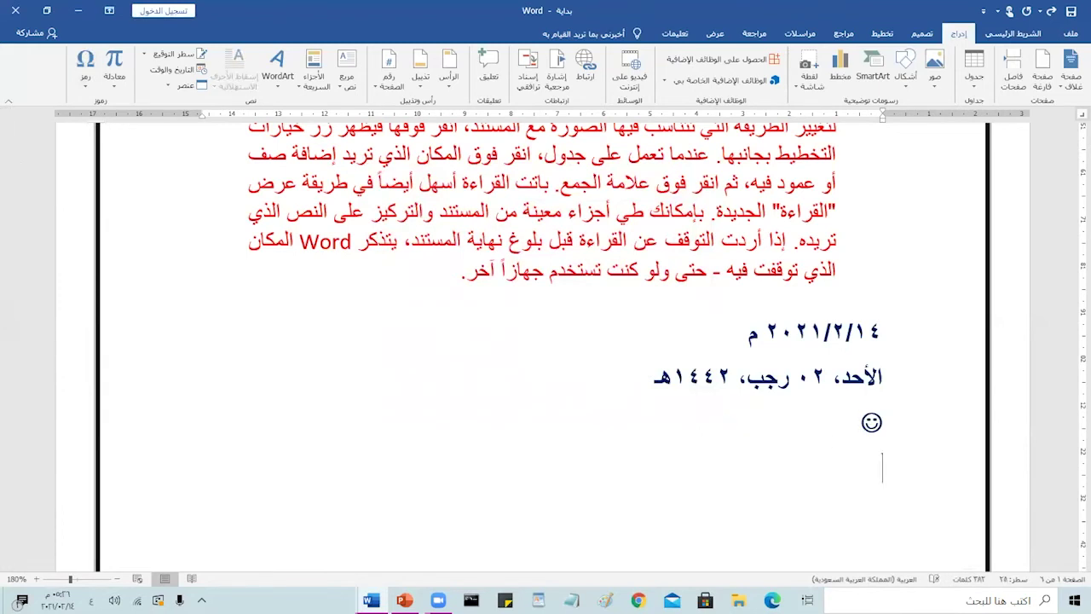
type("الله")
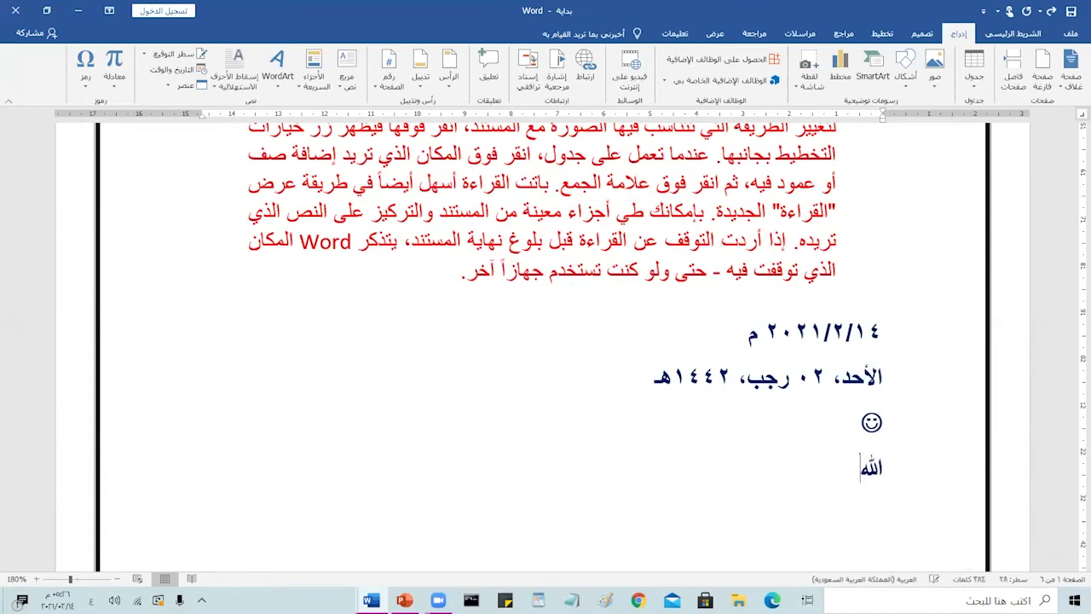
type(" جل جلاله")
key("Return")
Step: Insert a first calligraphy glyph from the AGA Arabesque symbol font
scroll(806, 443, "down", 3)
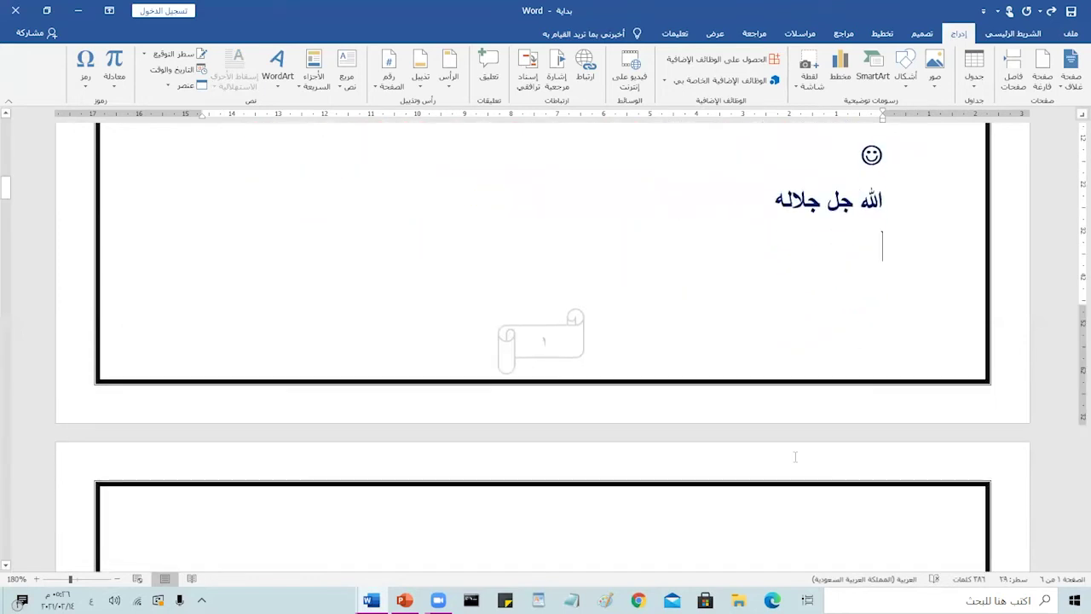
scroll(797, 414, "up", 2)
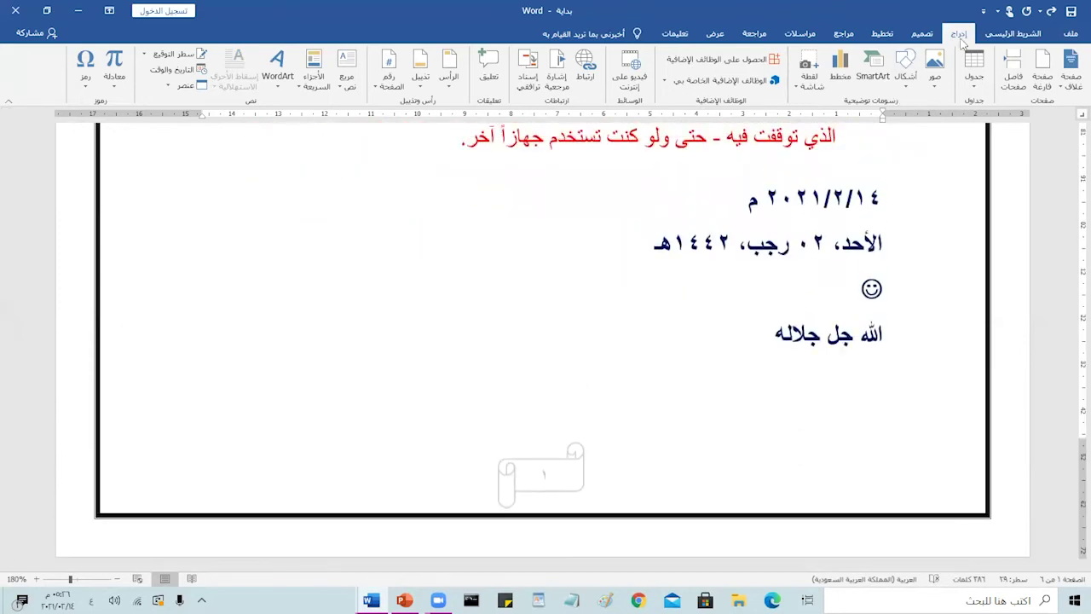
left_click(88, 75)
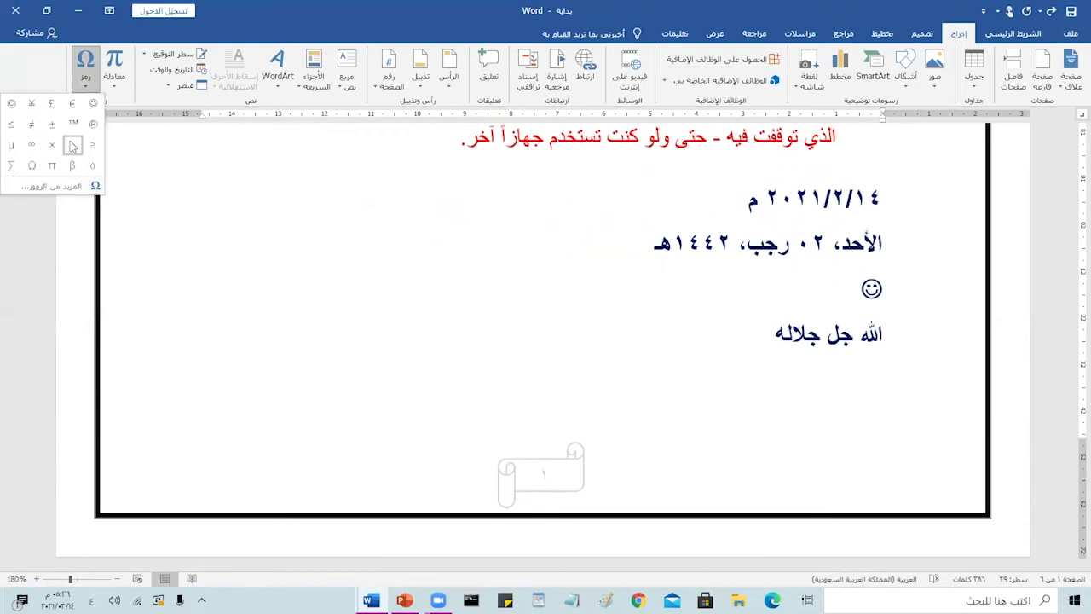
left_click(75, 188)
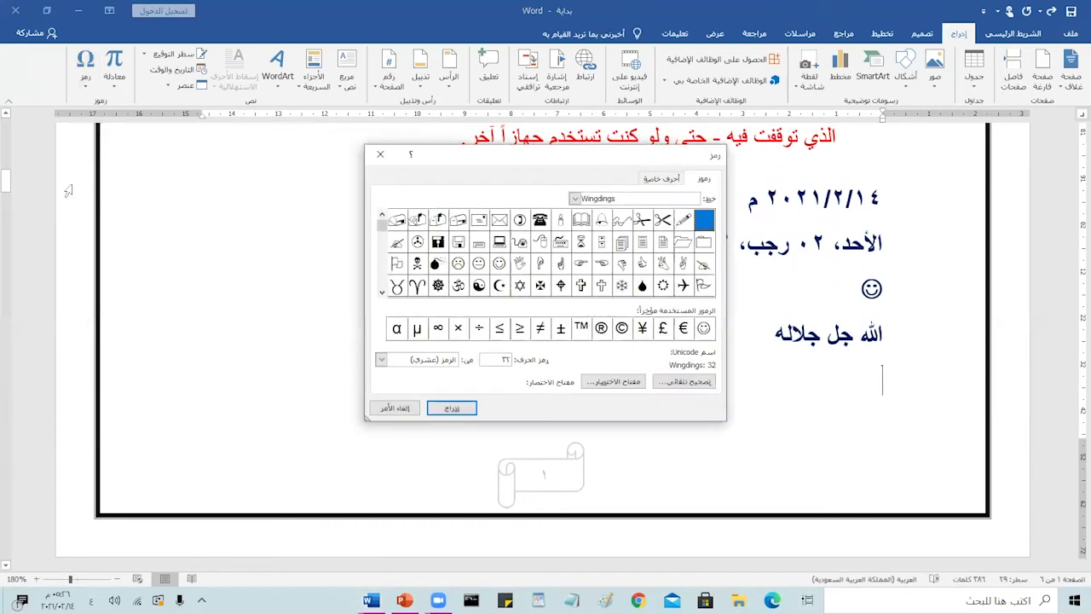
left_click(574, 198)
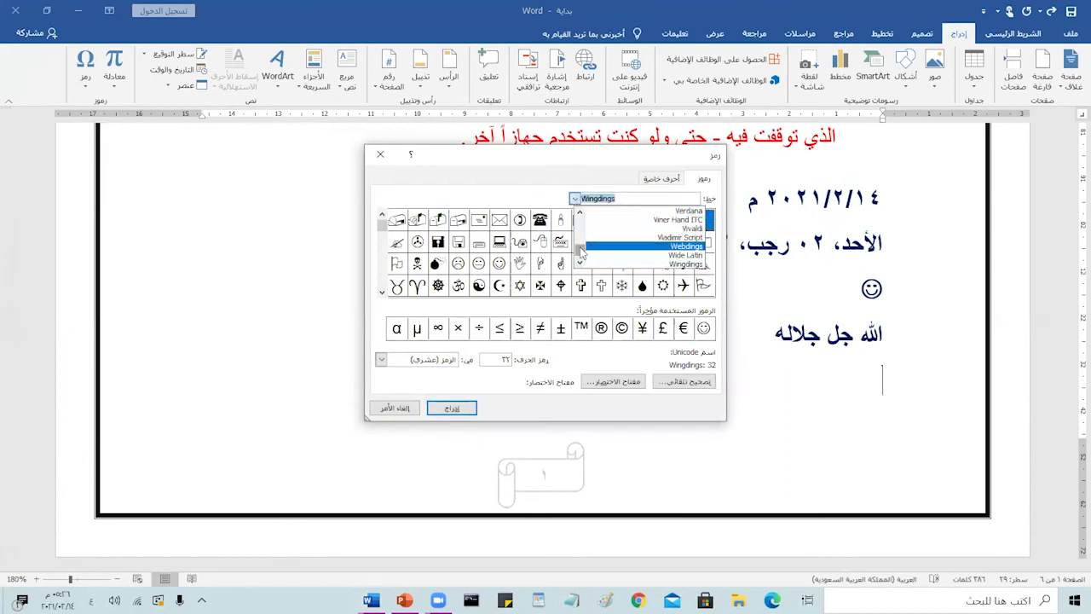
left_click_drag(580, 250, 579, 218)
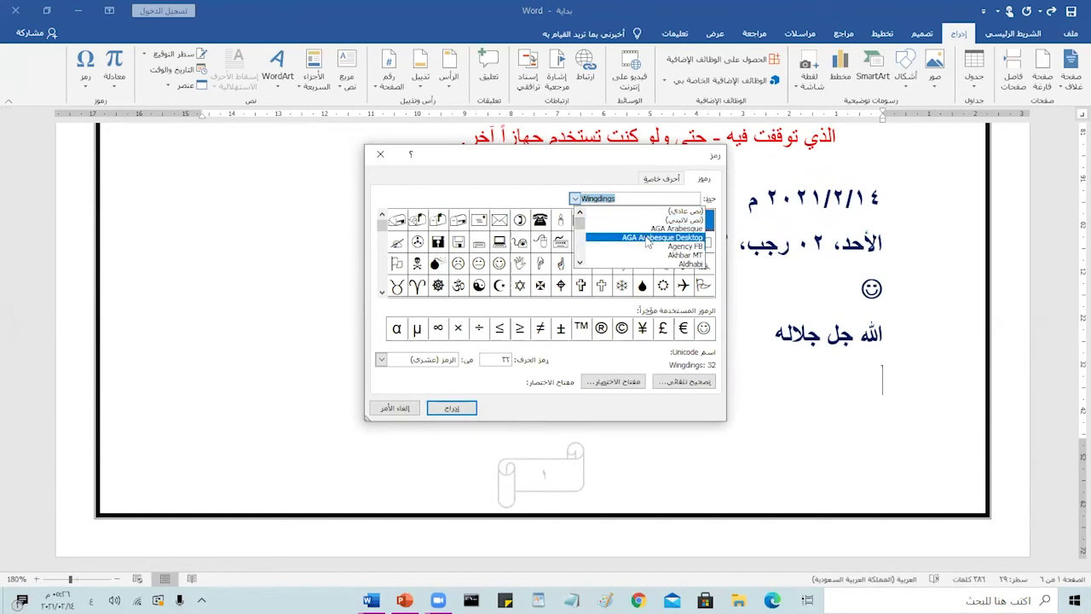
left_click(673, 229)
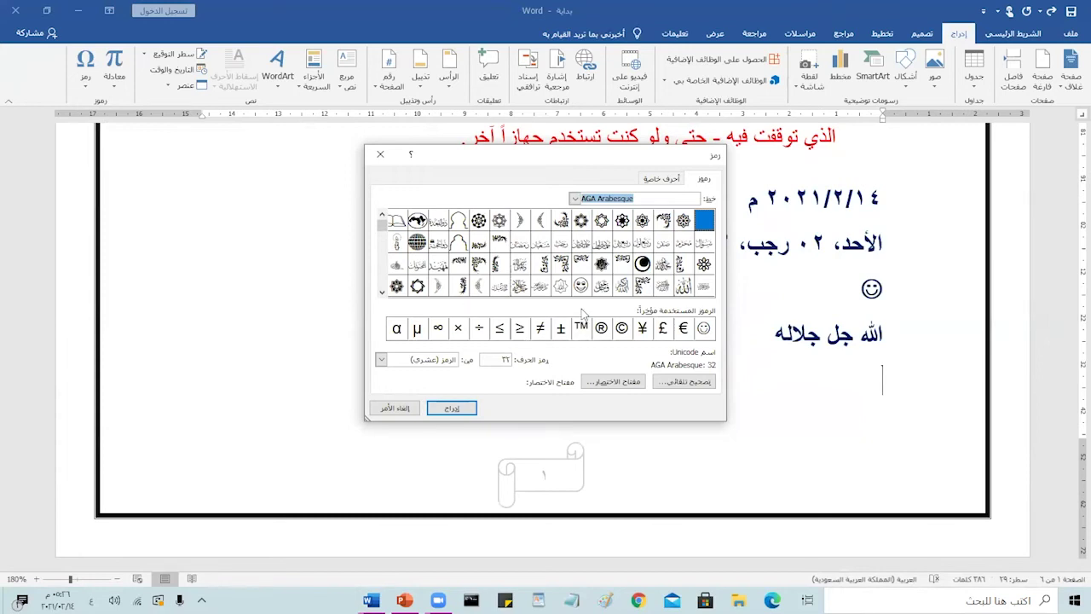
left_click(683, 287)
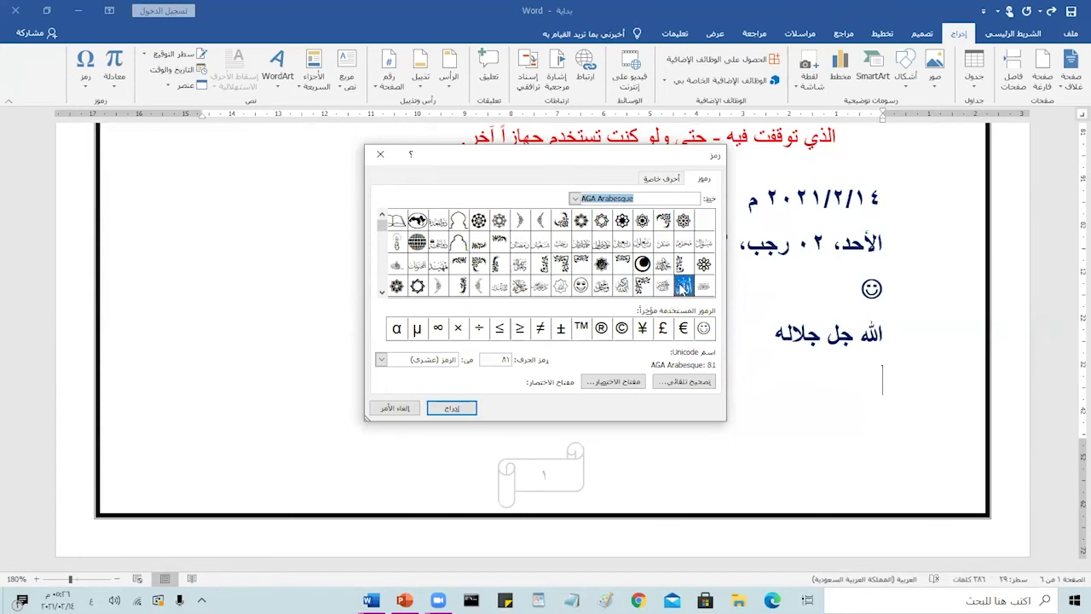
left_click(451, 407)
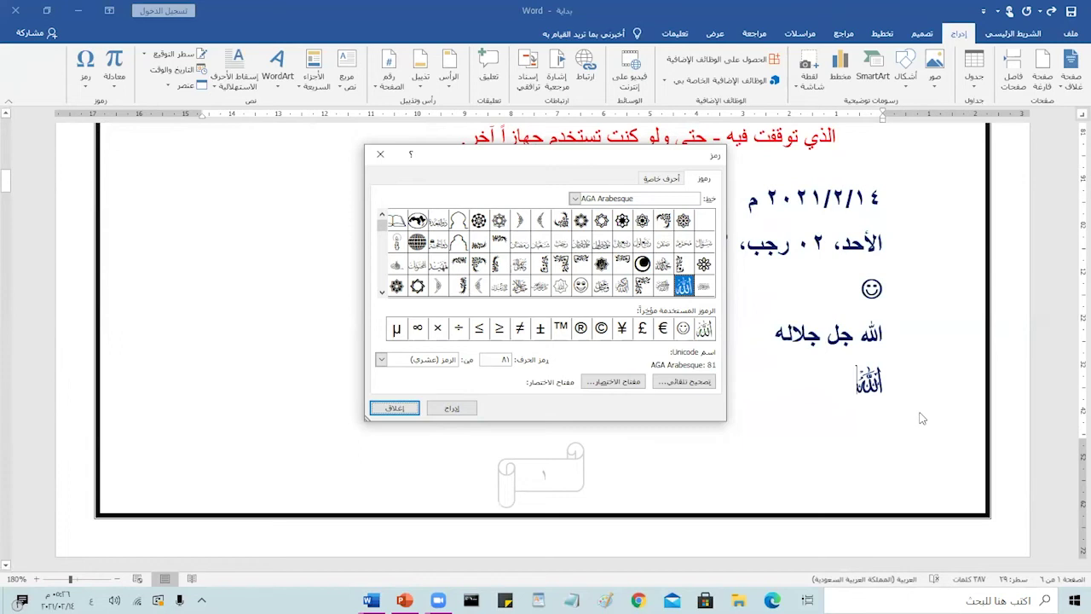
left_click(392, 408)
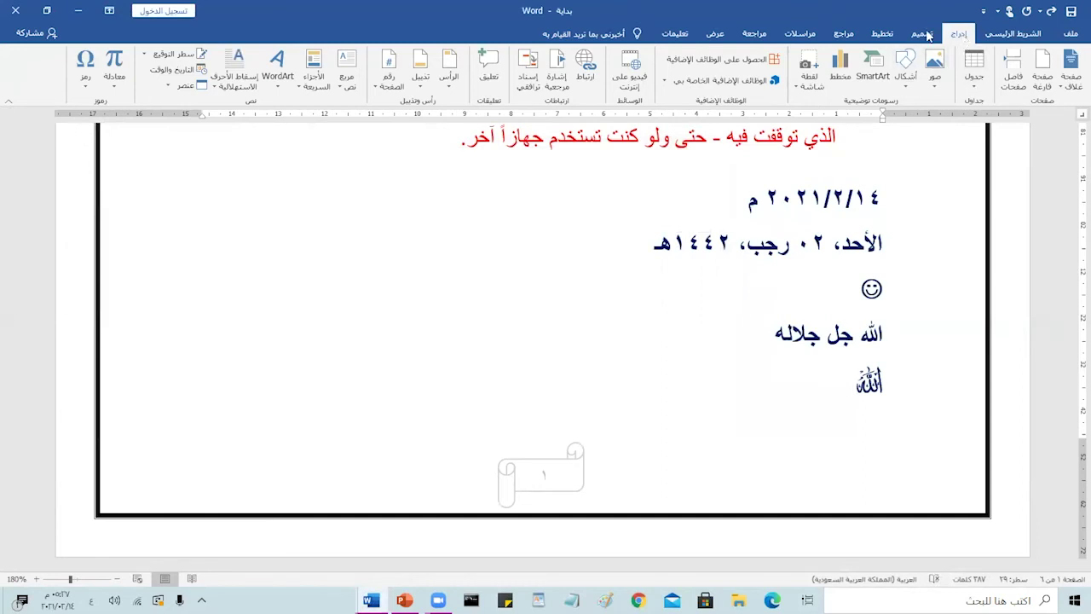
Step: Insert a second AGA Arabesque calligraphy glyph beside the first
left_click(86, 92)
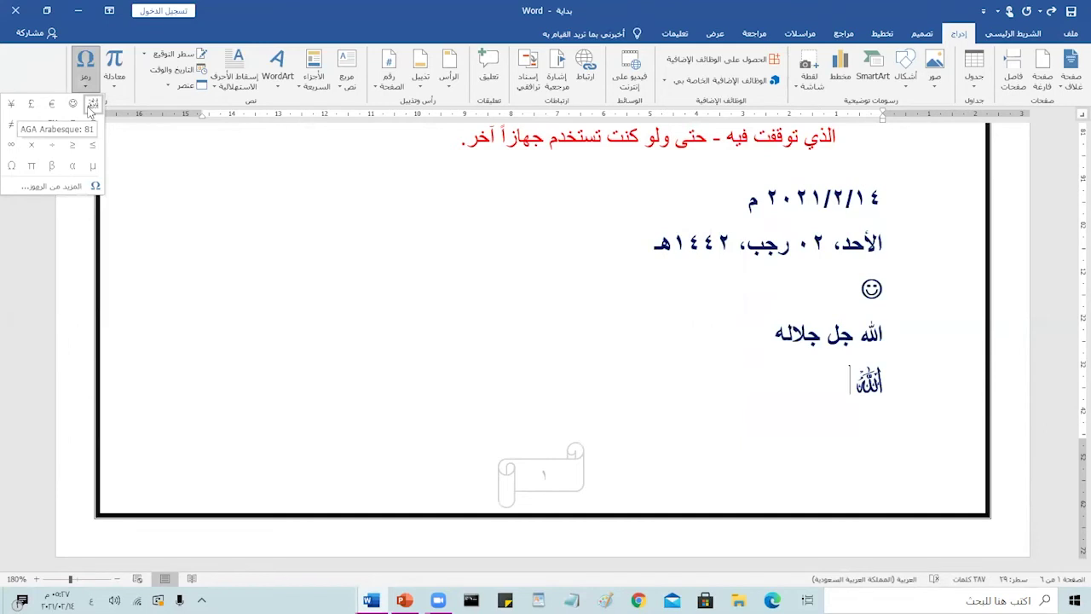
left_click(72, 189)
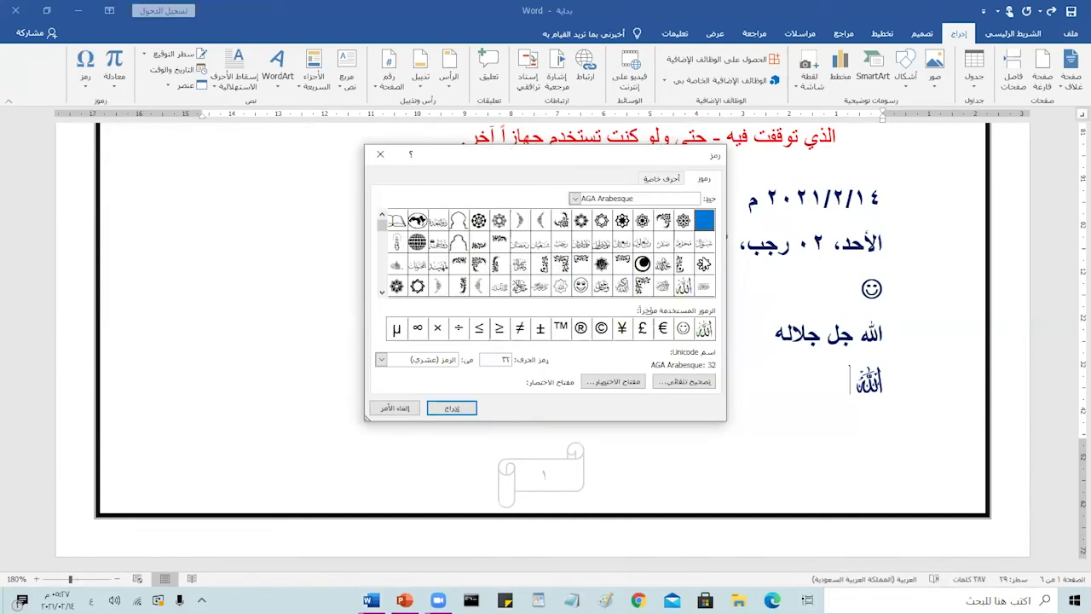
left_click(520, 285)
left_click(449, 409)
left_click(393, 408)
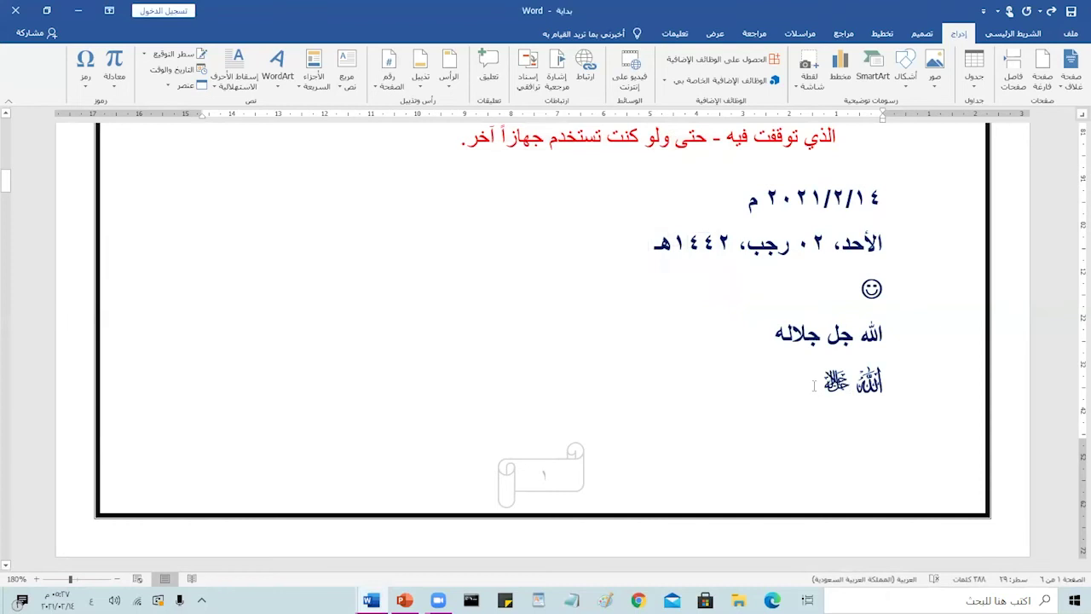
Step: Grow the two calligraphy glyphs to size 28 and colour them red
left_click_drag(813, 386, 883, 388)
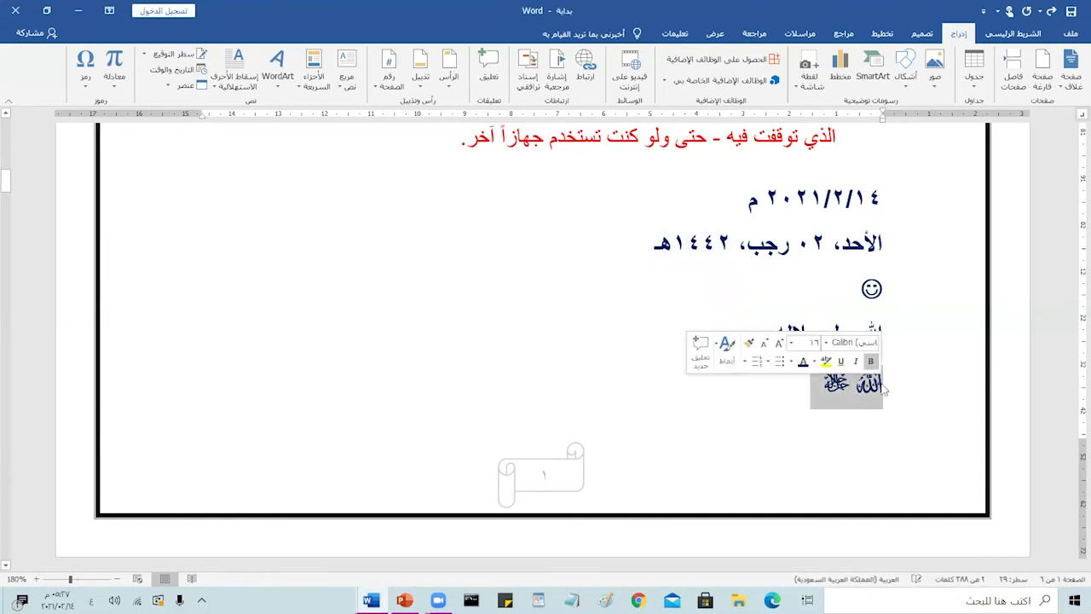
left_click(1014, 34)
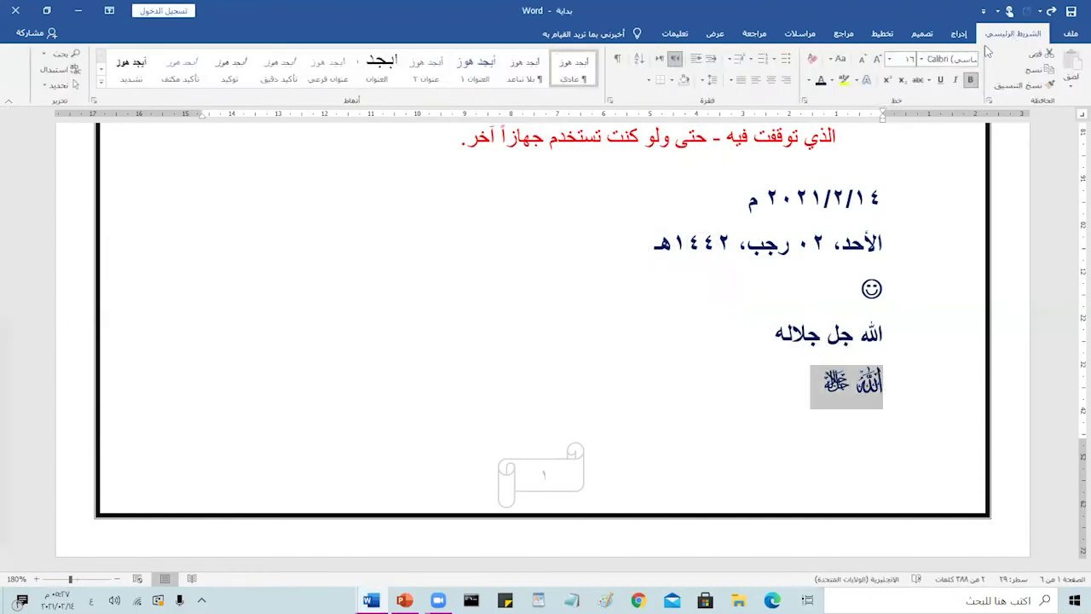
left_click(877, 60)
left_click(876, 61)
left_click(876, 60)
left_click(877, 60)
left_click(877, 61)
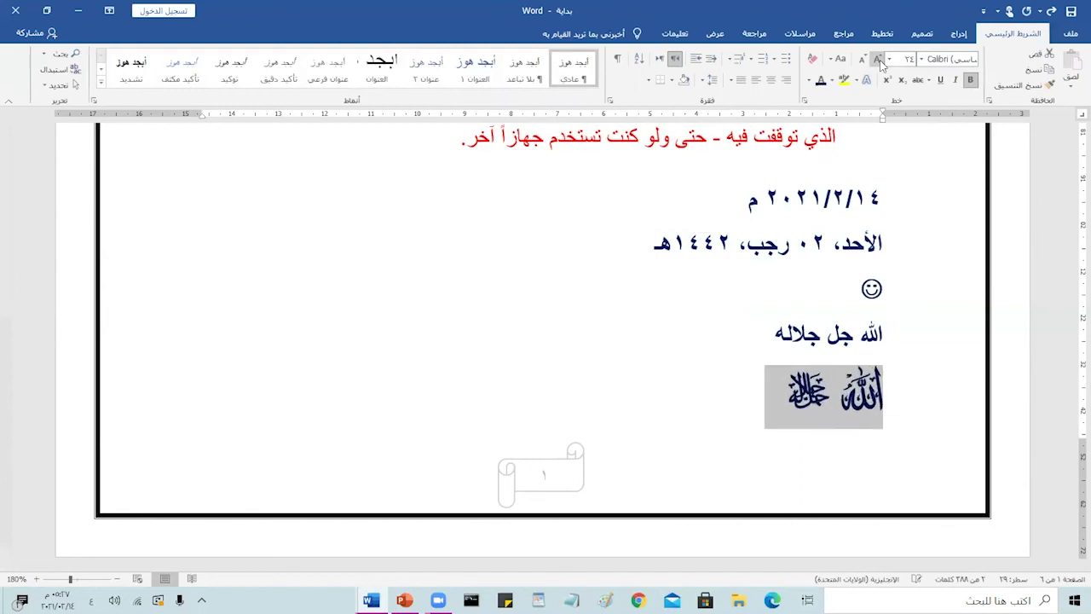
left_click(877, 61)
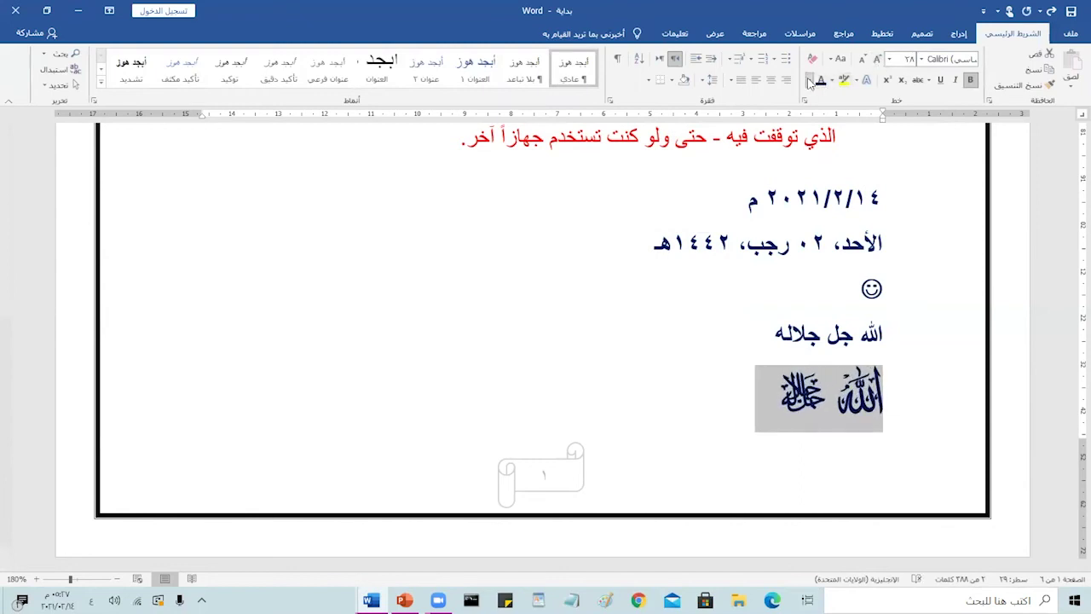
left_click(809, 80)
left_click(810, 202)
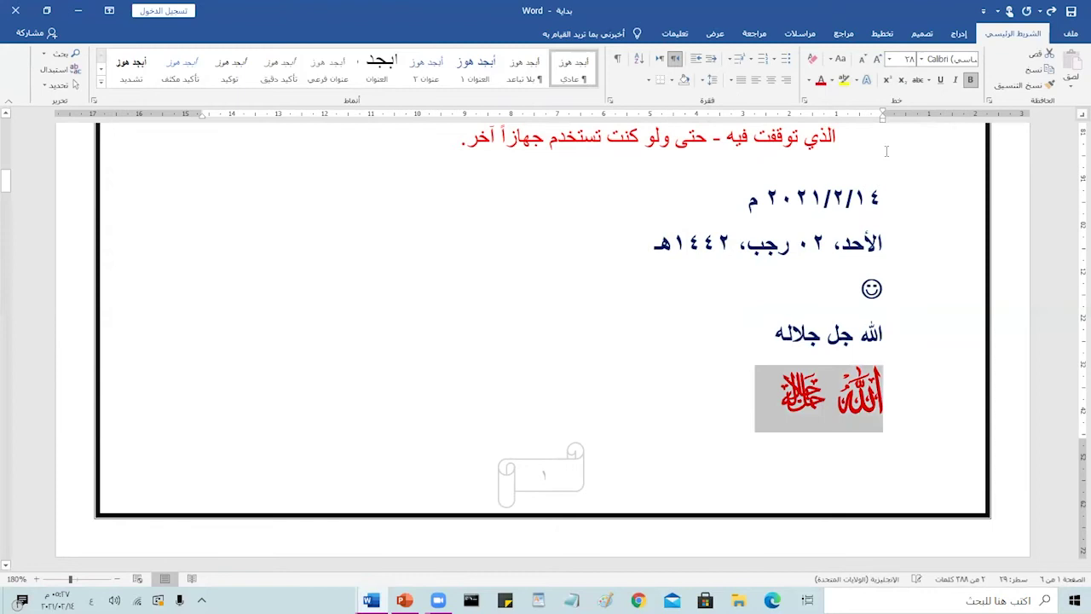
left_click(952, 80)
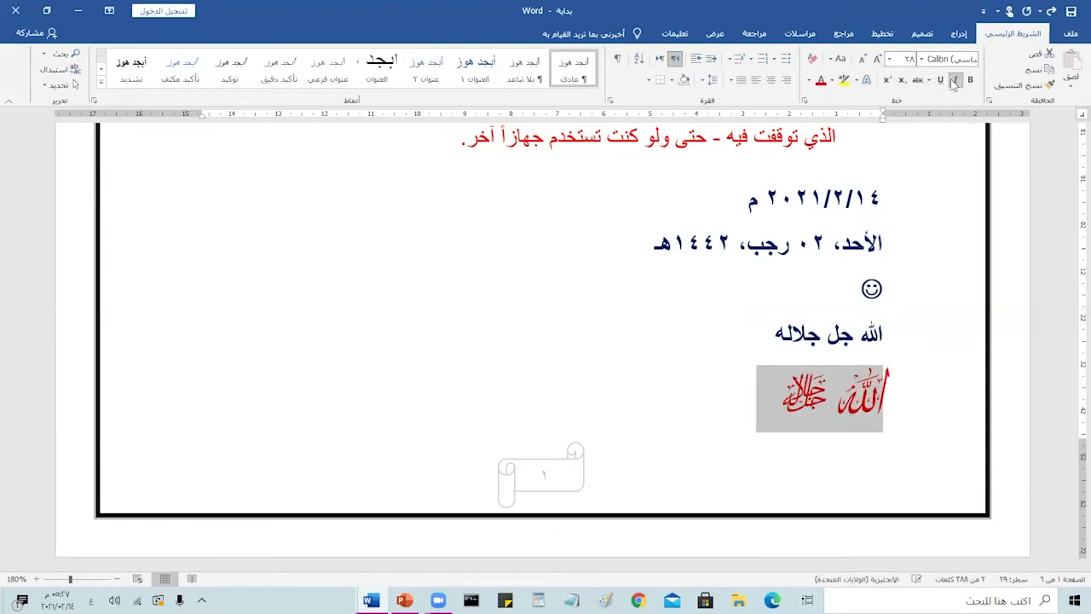
left_click(952, 80)
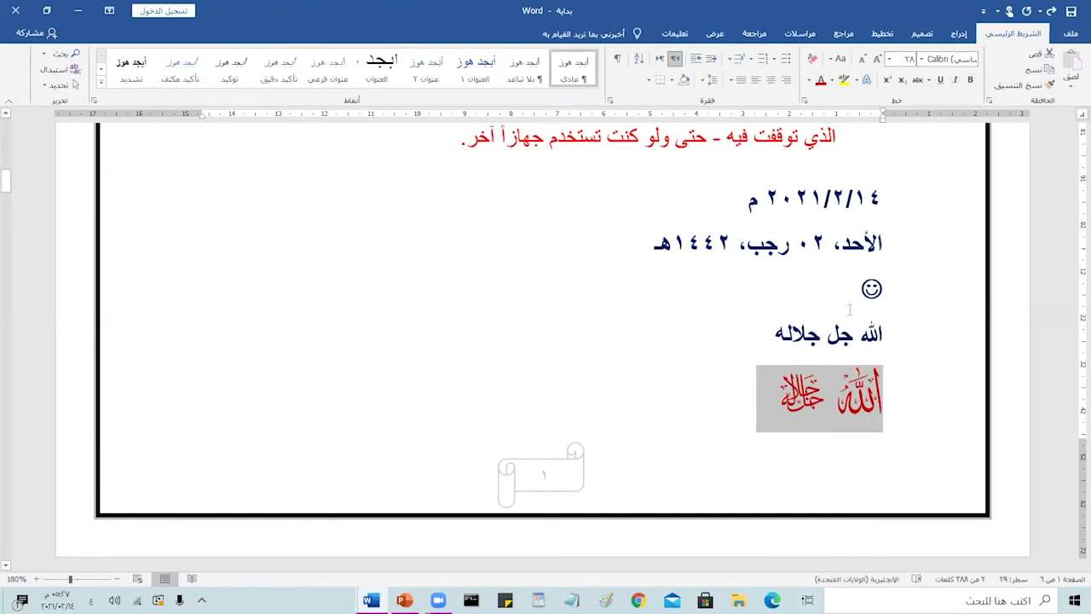
left_click(588, 355)
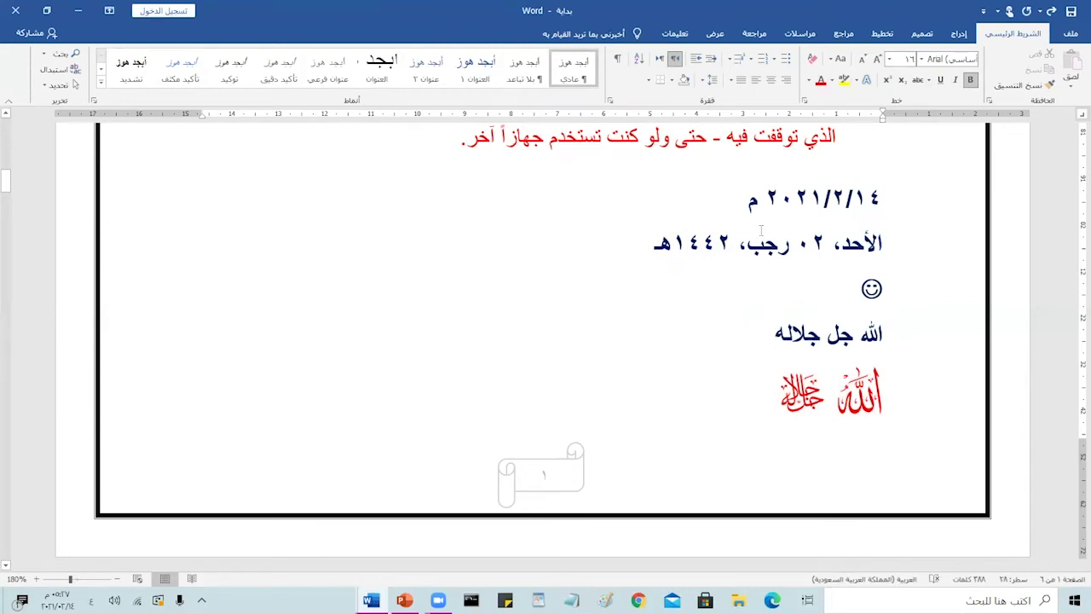
Step: Turn on Gridlines in the View tab and scroll through the pages to inspect them
left_click(716, 34)
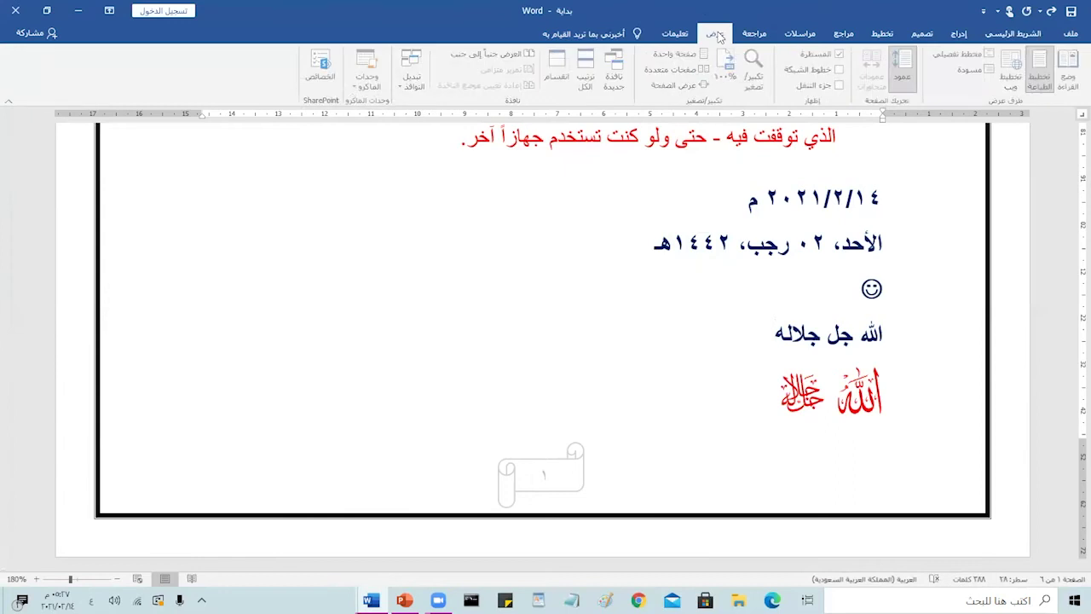
left_click(842, 70)
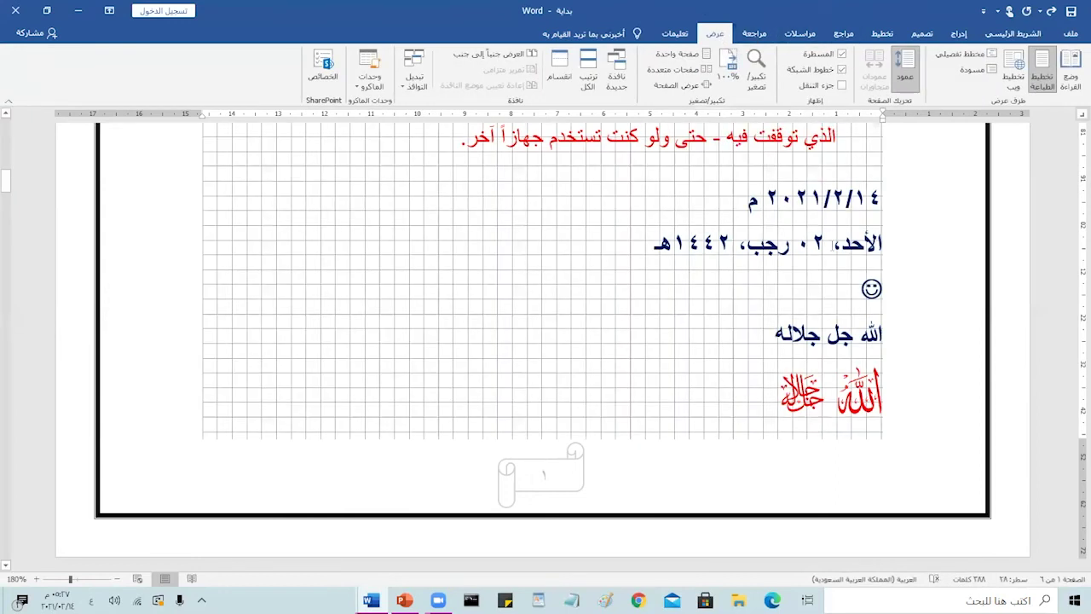
scroll(873, 273, "up", 10)
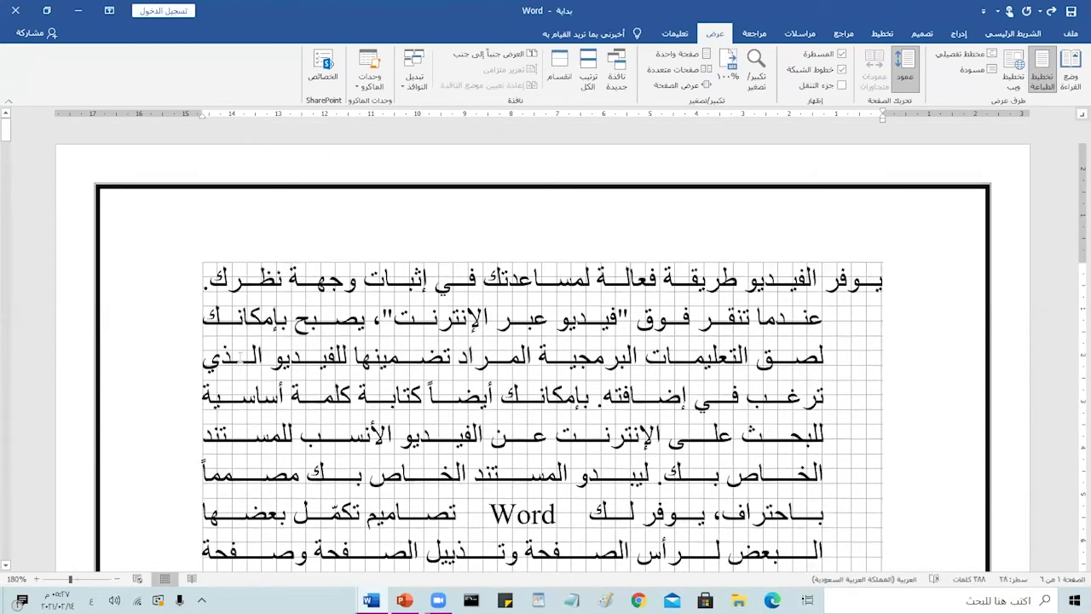
scroll(546, 341, "down", 5)
scroll(545, 341, "down", 3)
scroll(546, 341, "down", 2)
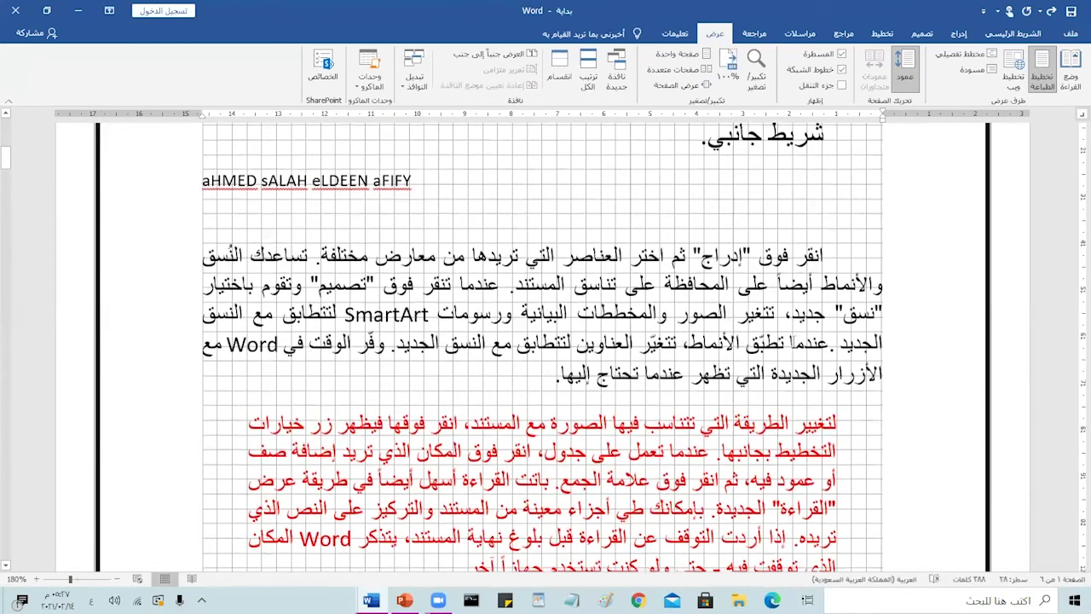
scroll(545, 341, "down", 3)
scroll(545, 341, "down", 2)
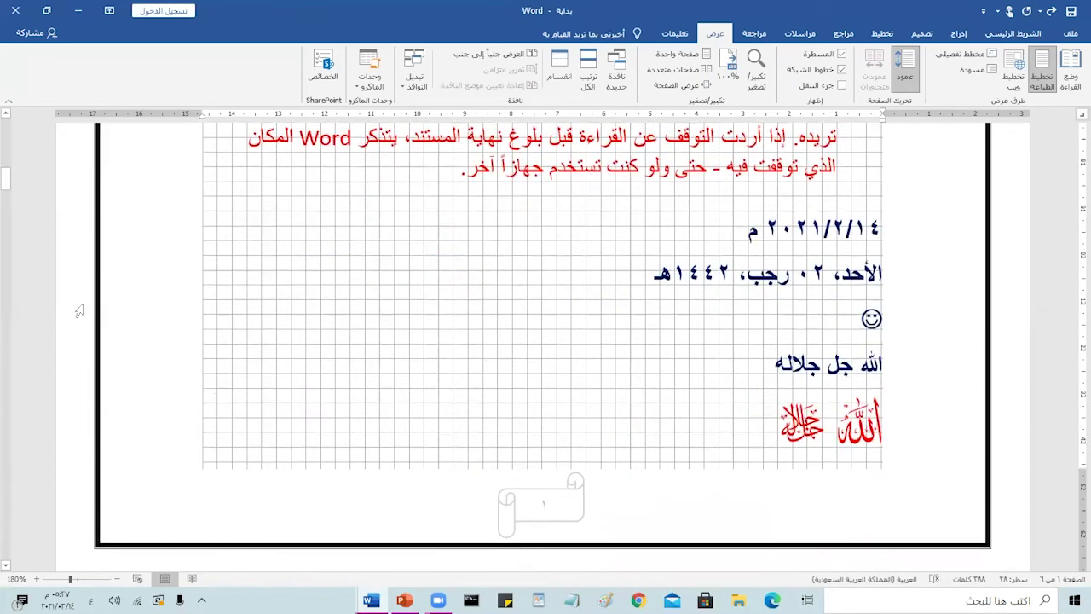
scroll(619, 464, "up", 5)
scroll(656, 358, "up", 5)
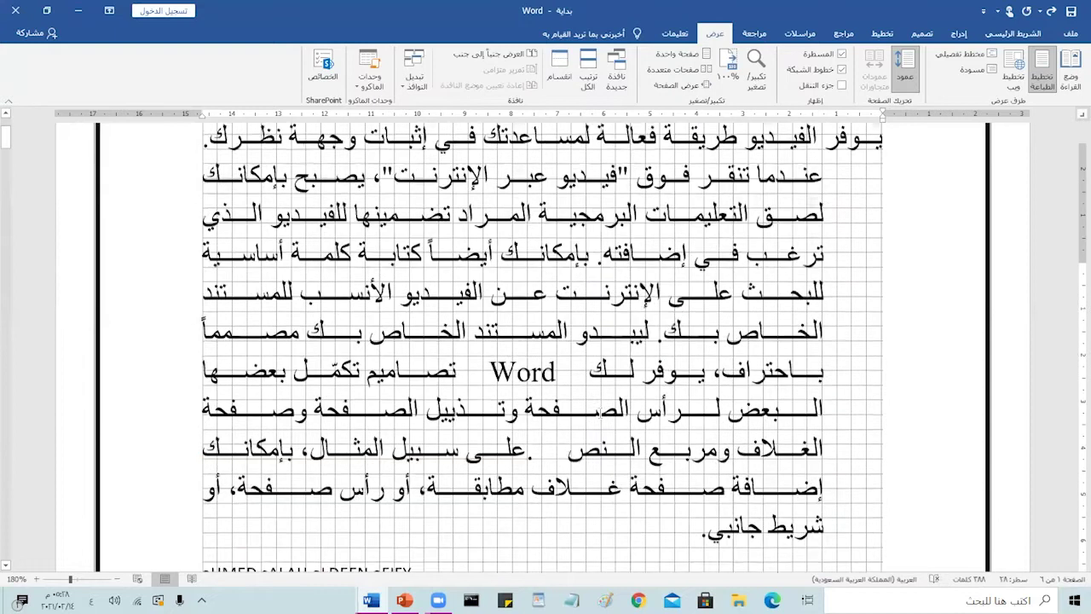
scroll(698, 239, "up", 4)
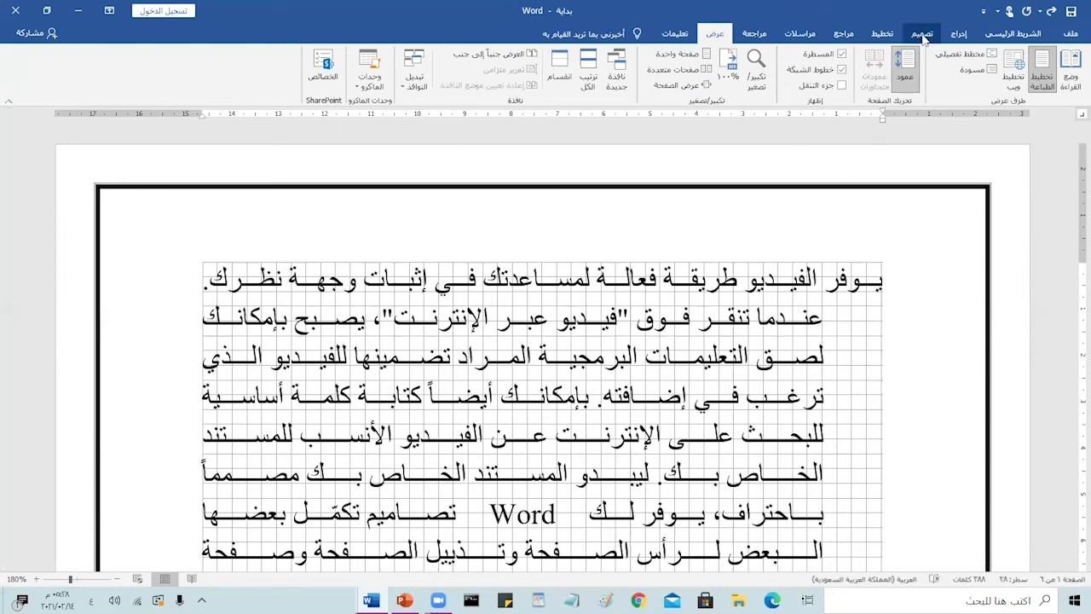
Step: Apply Narrow page margins, then switch to Moderate margins
left_click(882, 35)
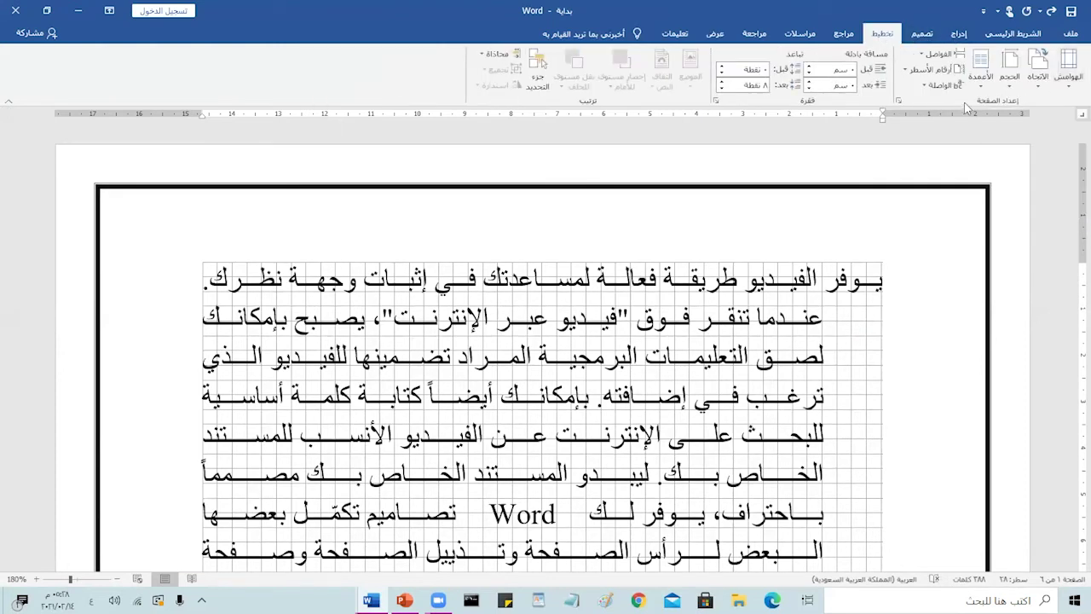
left_click(1070, 90)
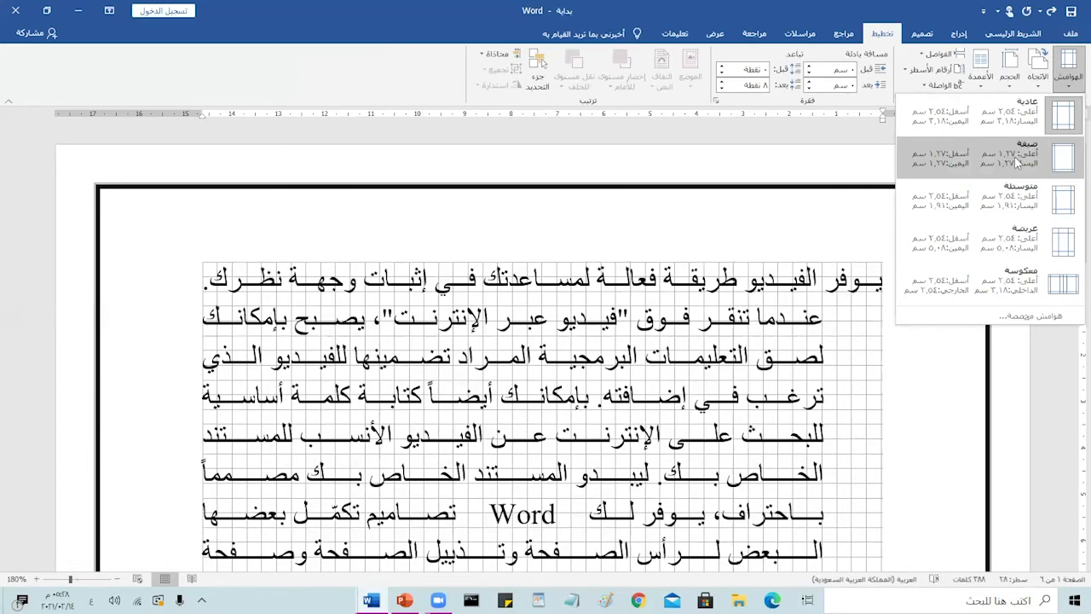
left_click(1063, 162)
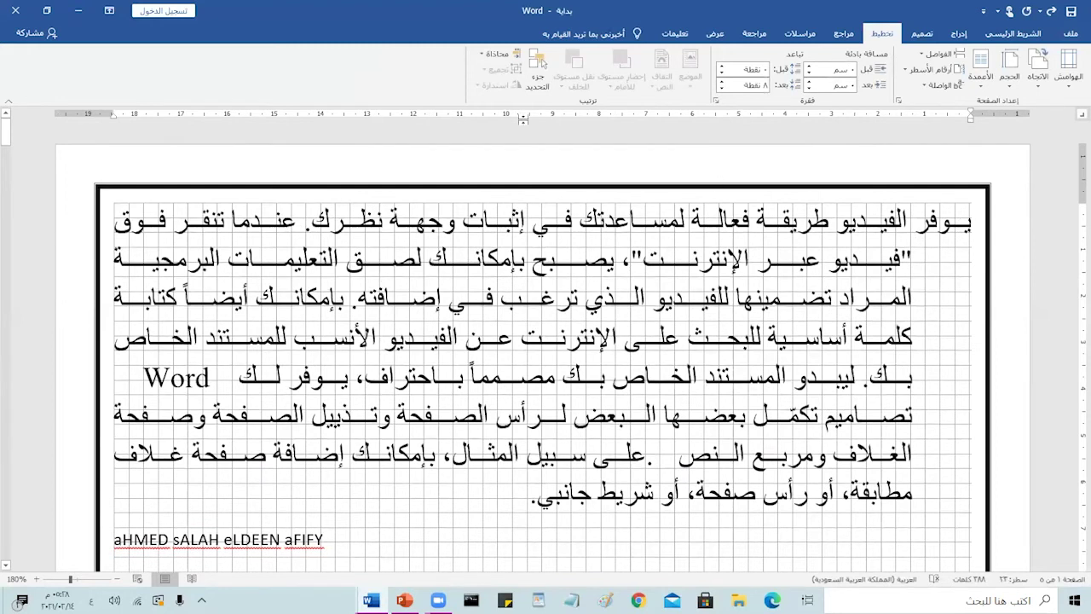
left_click(1068, 67)
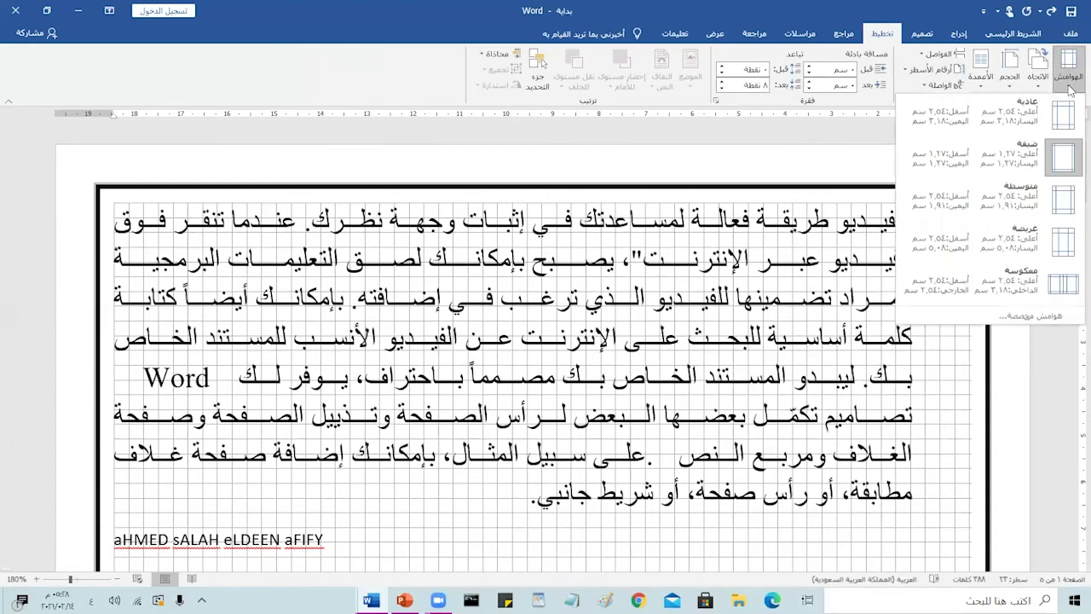
left_click(1047, 196)
Step: Open Custom Margins to bring up the Page Setup dialog
scroll(941, 167, "up", 3)
scroll(941, 167, "up", 3)
scroll(940, 164, "up", 2)
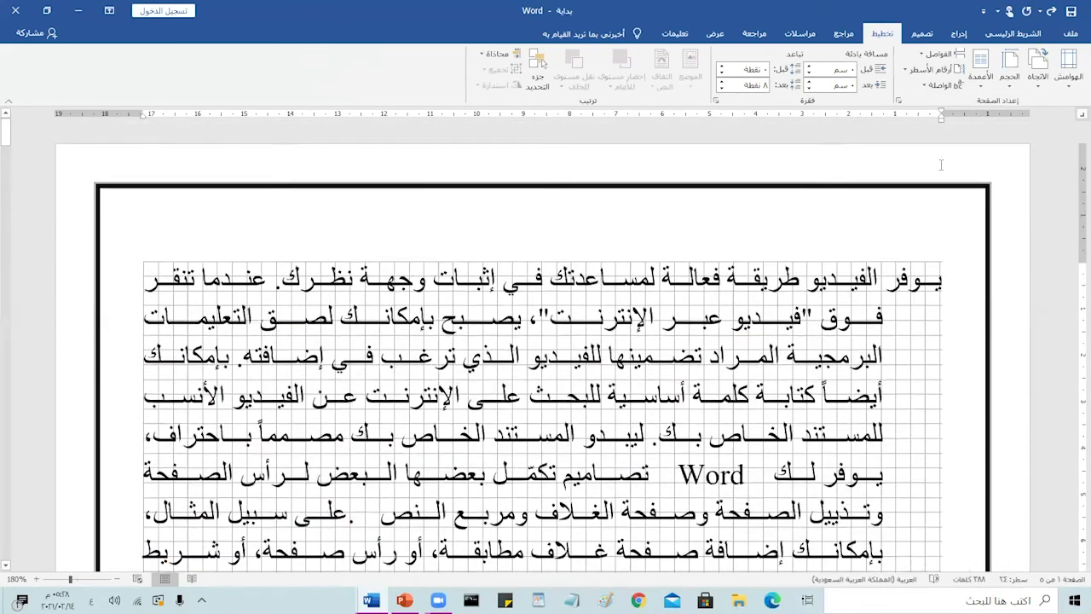
left_click(1070, 76)
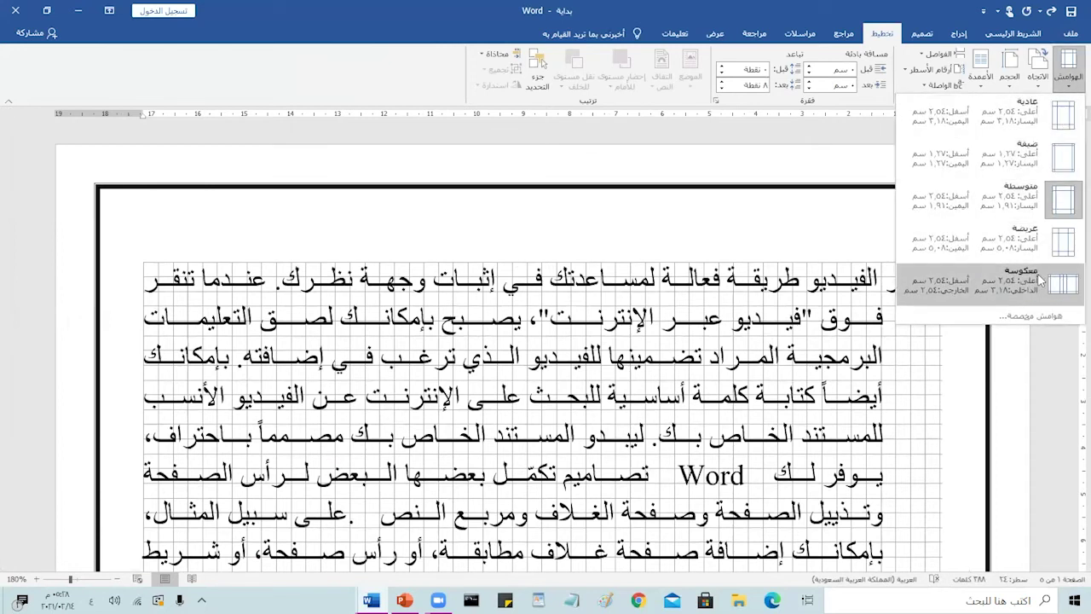
left_click(1027, 317)
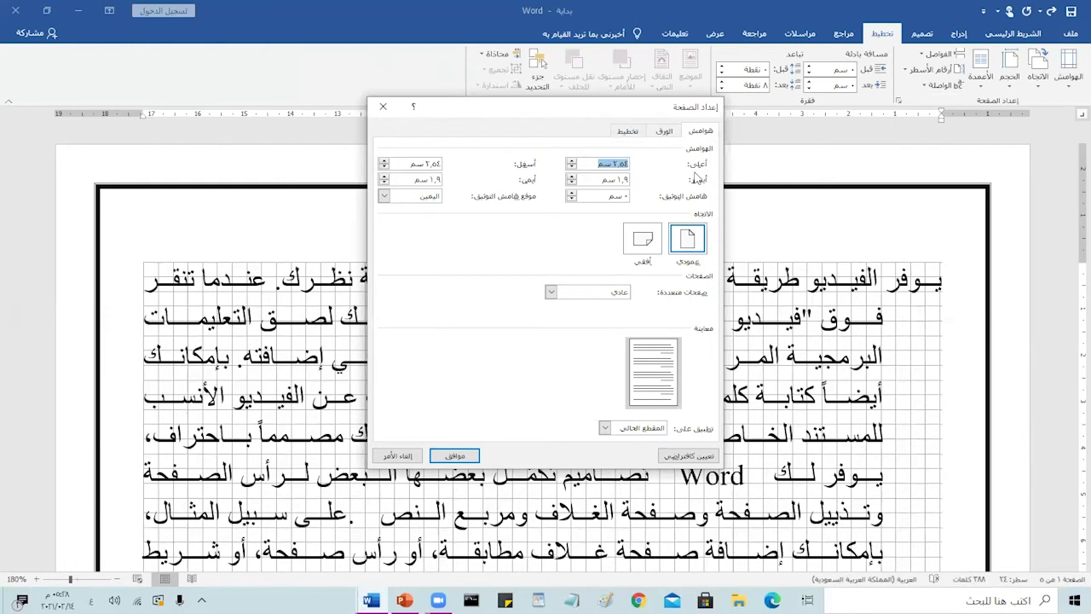
Step: Set the top, left, bottom and right margins to 3 cm each and apply them
left_click(571, 161)
double_click(571, 161)
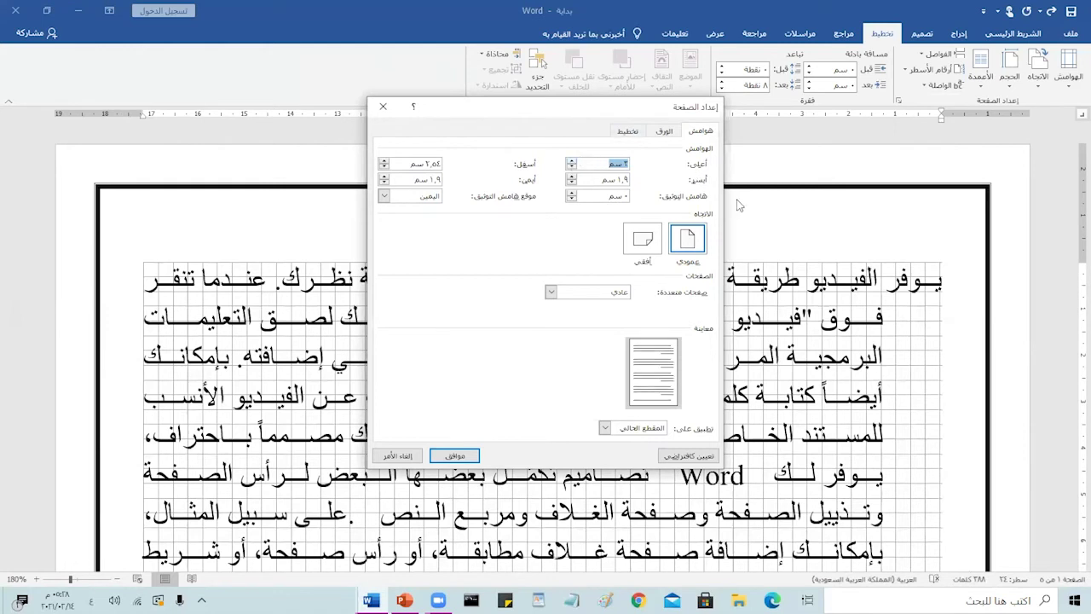
left_click(571, 176)
left_click(572, 176)
left_click(384, 161)
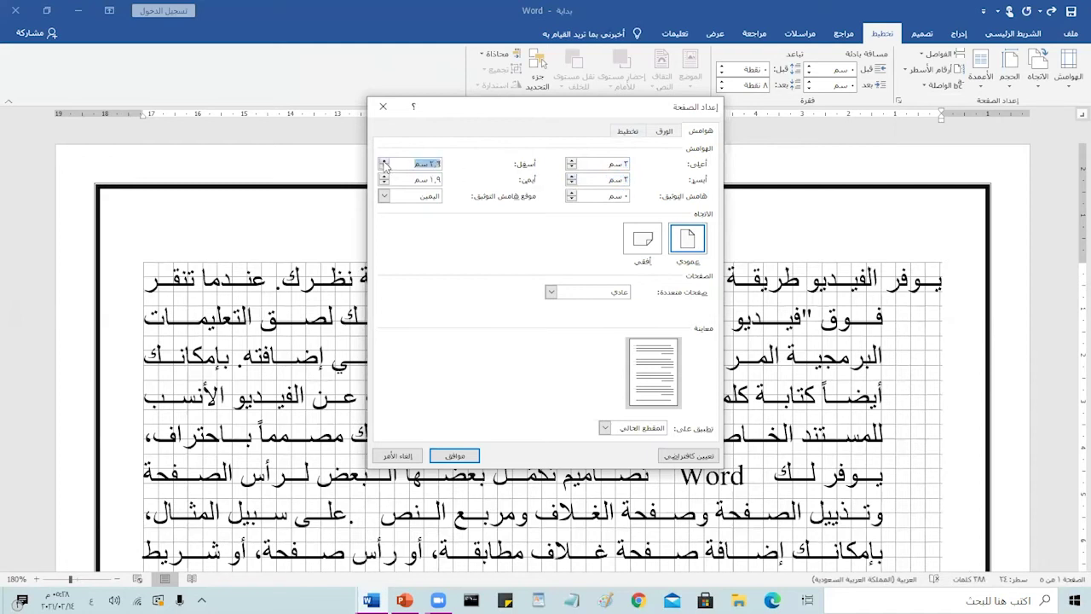
left_click(384, 162)
left_click(382, 178)
left_click(383, 176)
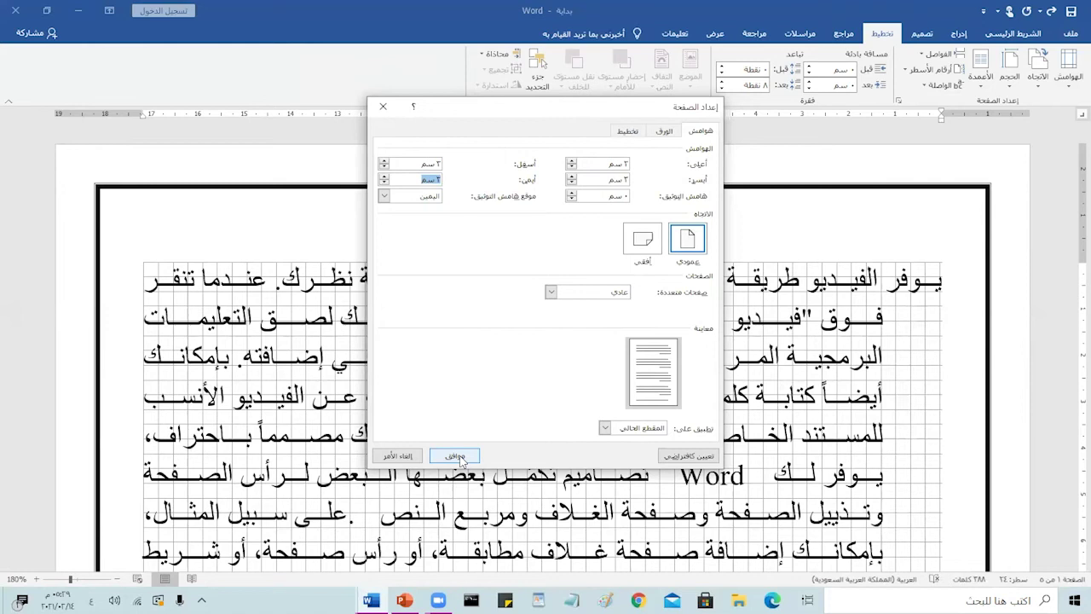
left_click(456, 457)
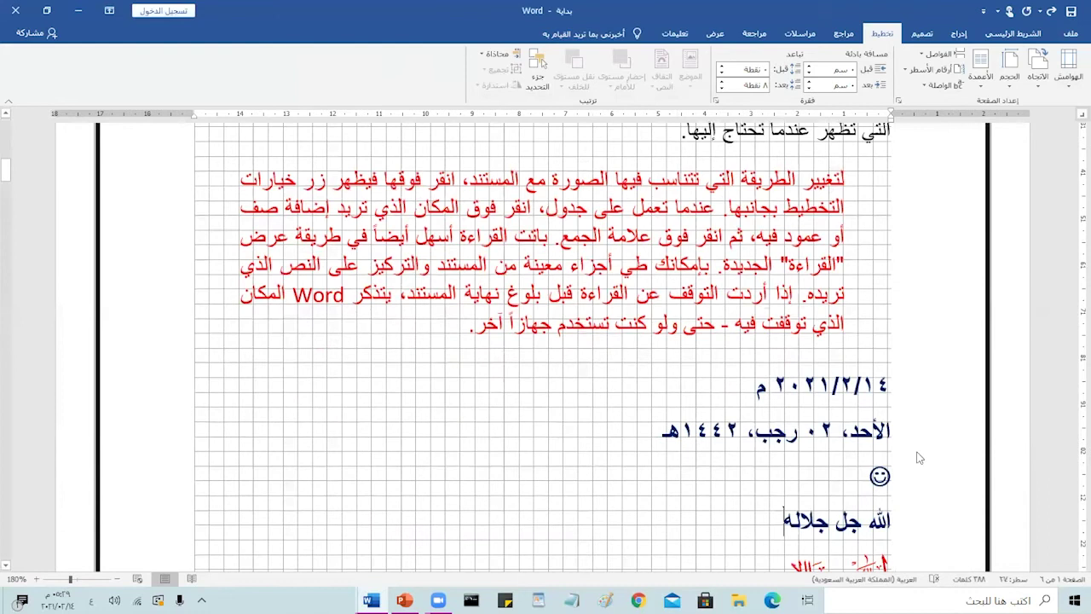
Step: Hide the page gridlines from the View tab
scroll(918, 457, "up", 5)
scroll(893, 338, "up", 5)
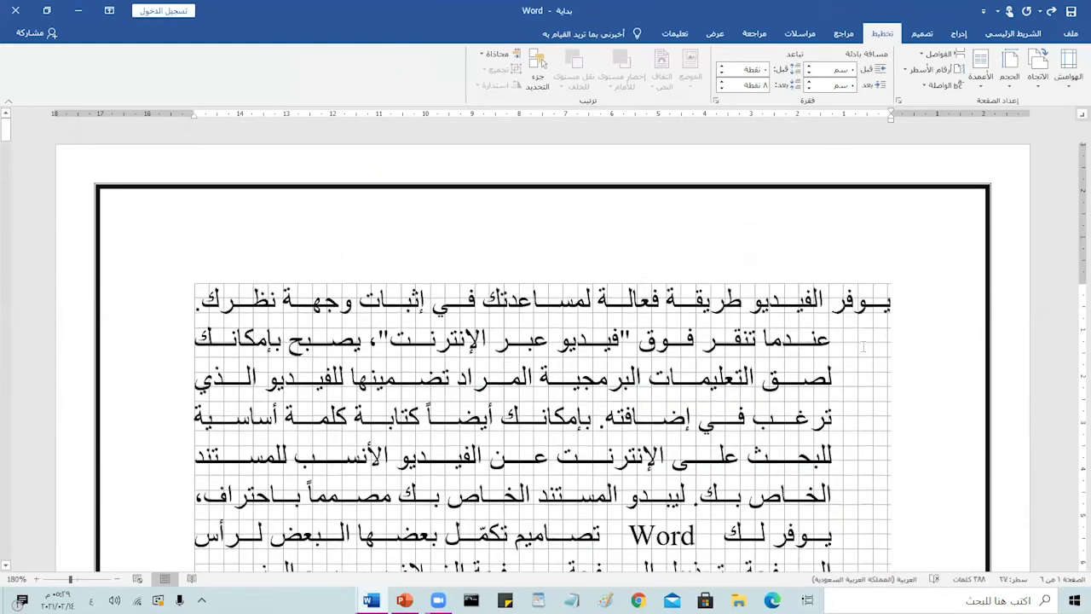
left_click(713, 36)
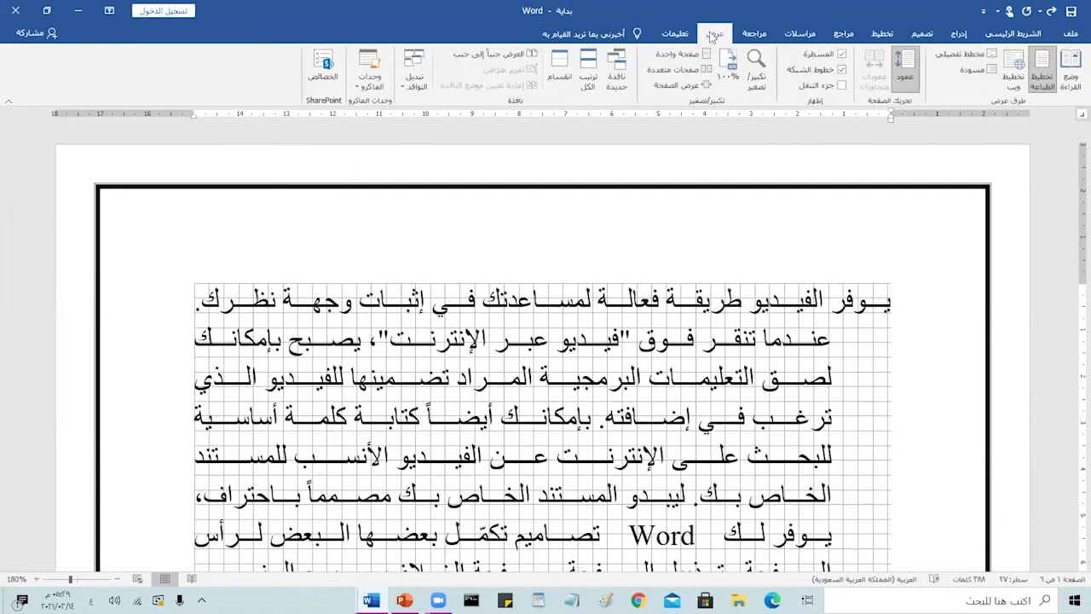
left_click(840, 70)
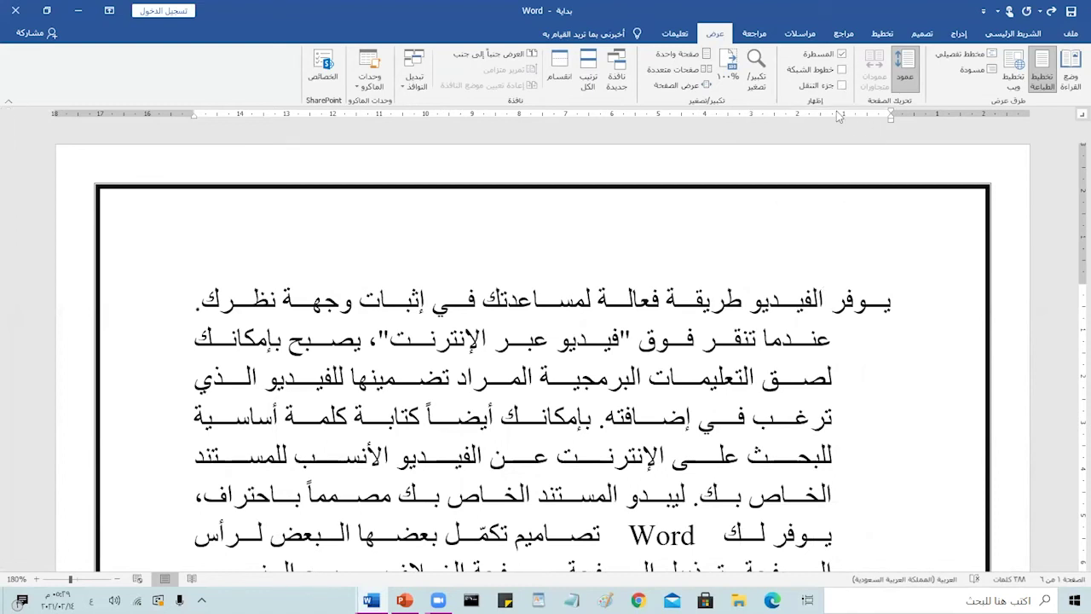
Step: Toggle the rulers off and back on, then go to the File backstage
left_click(841, 54)
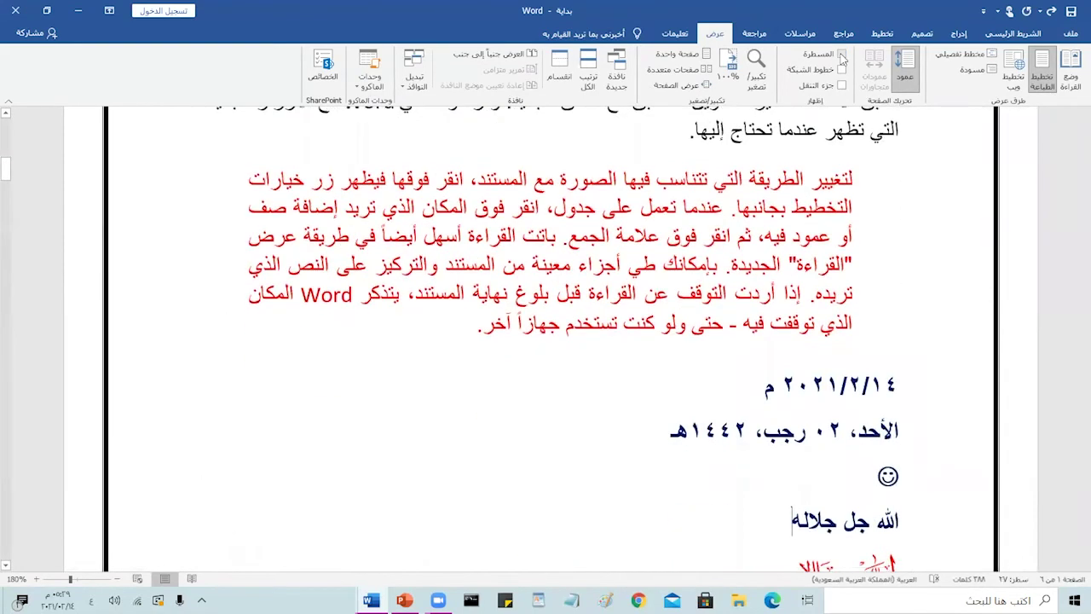
left_click(841, 55)
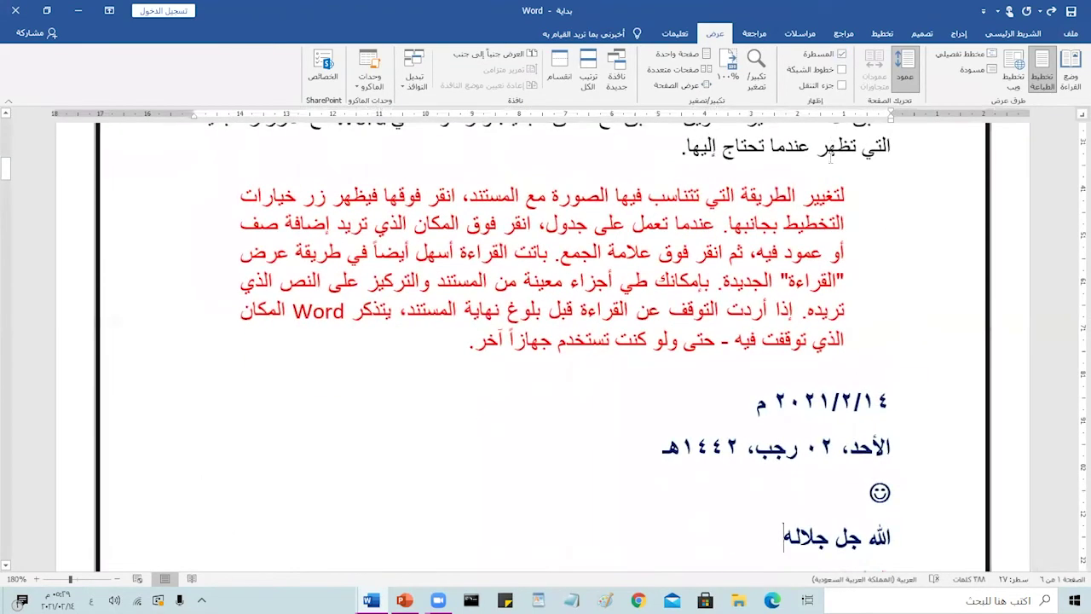
scroll(807, 304, "up", 3)
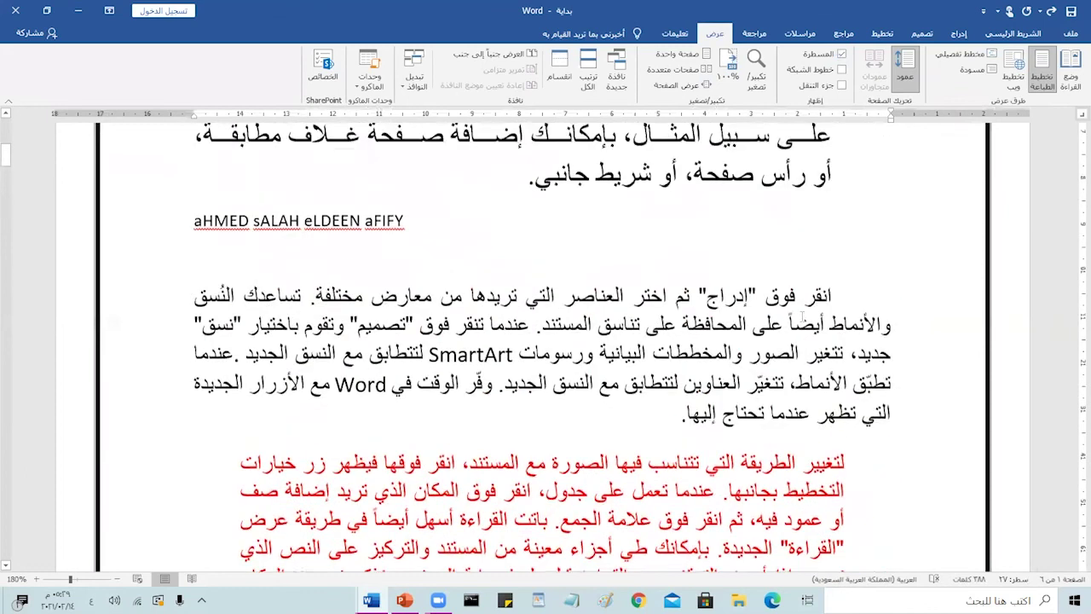
left_click(1071, 38)
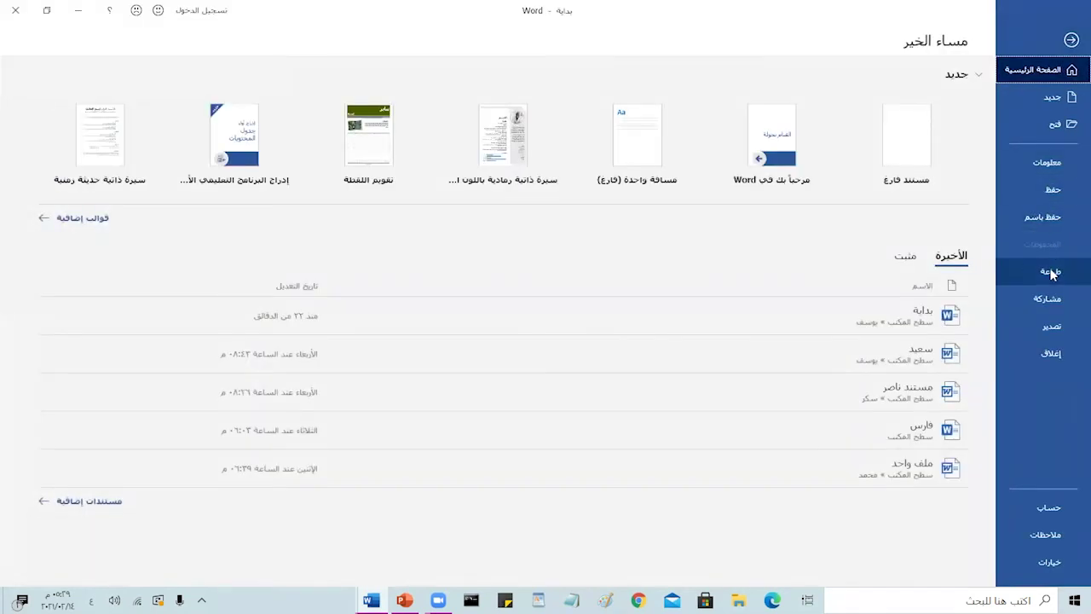
Step: Preview the printout, paging forward to page 5 of 6 and enlarging the previewed page
left_click(1050, 273)
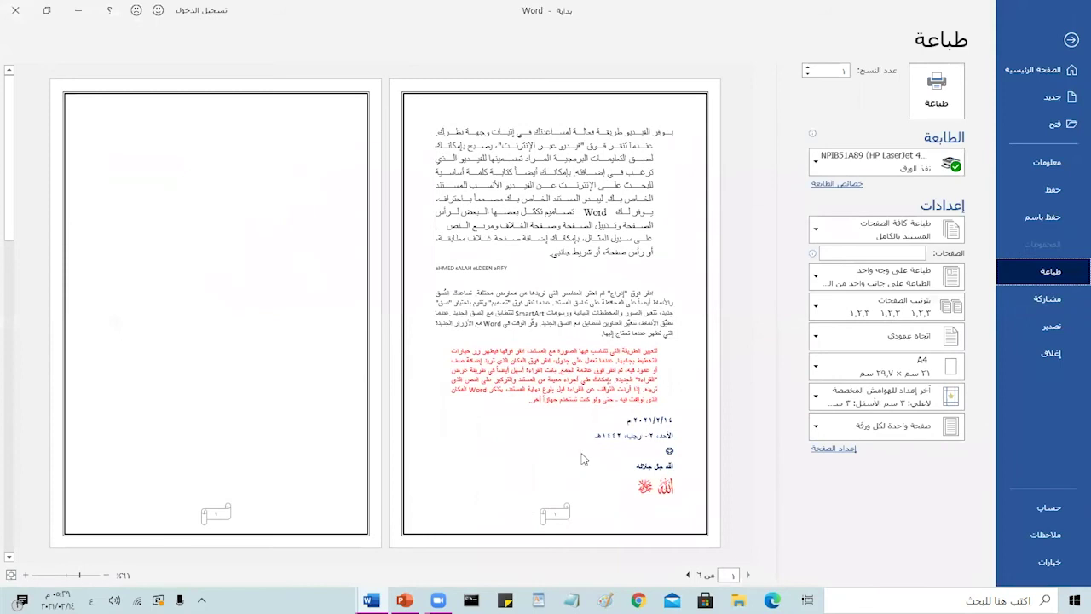
left_click(687, 575)
left_click(687, 575)
left_click(687, 575)
scroll(487, 516, "down", 1)
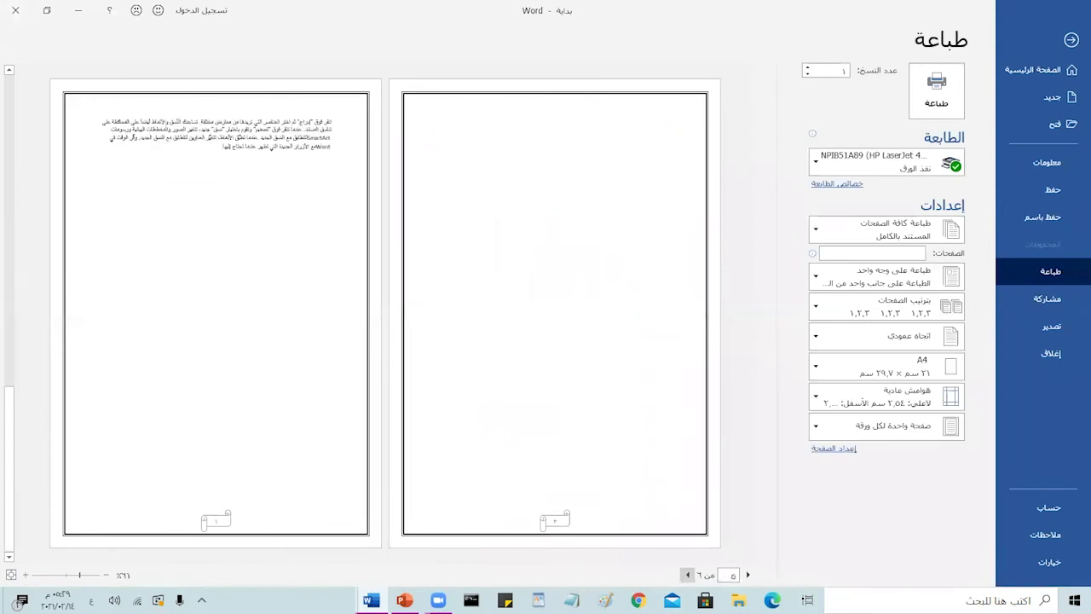
left_click(64, 576)
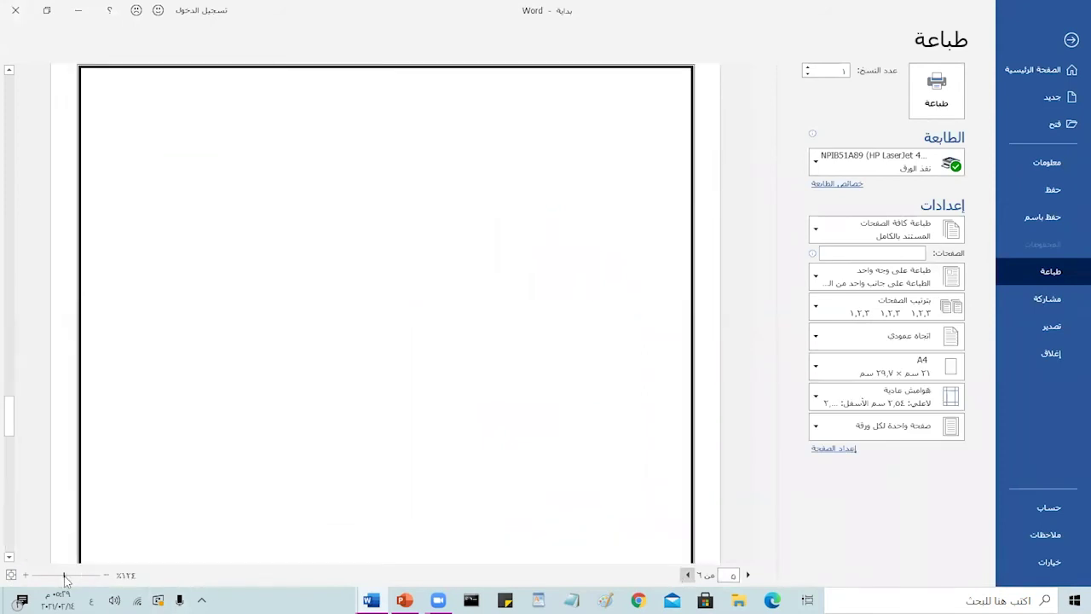
scroll(460, 486, "down", 2)
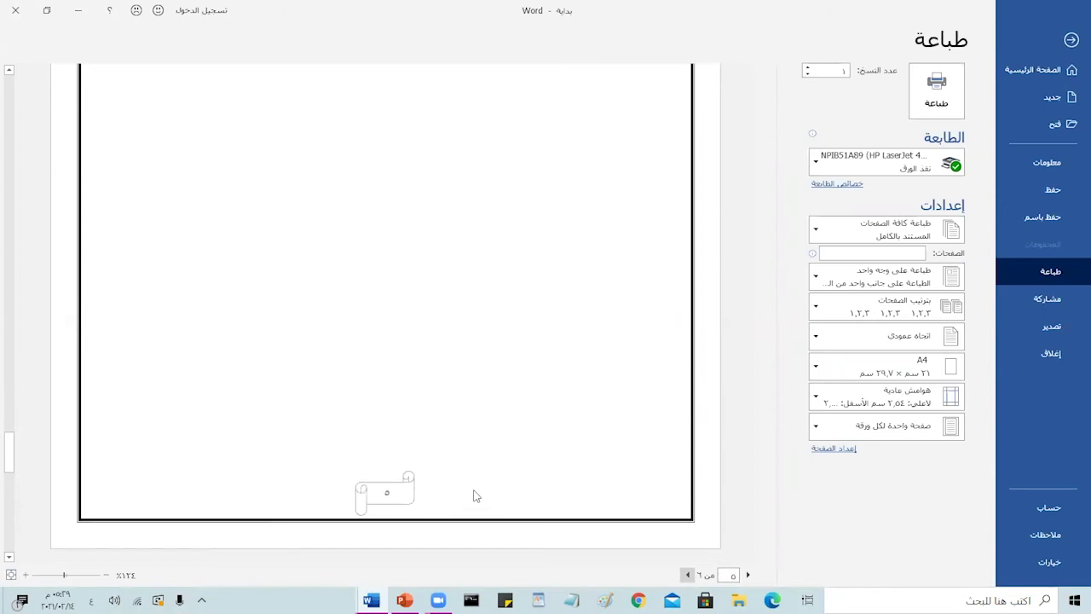
Step: Return to the document and turn the pages to landscape orientation
left_click(1070, 40)
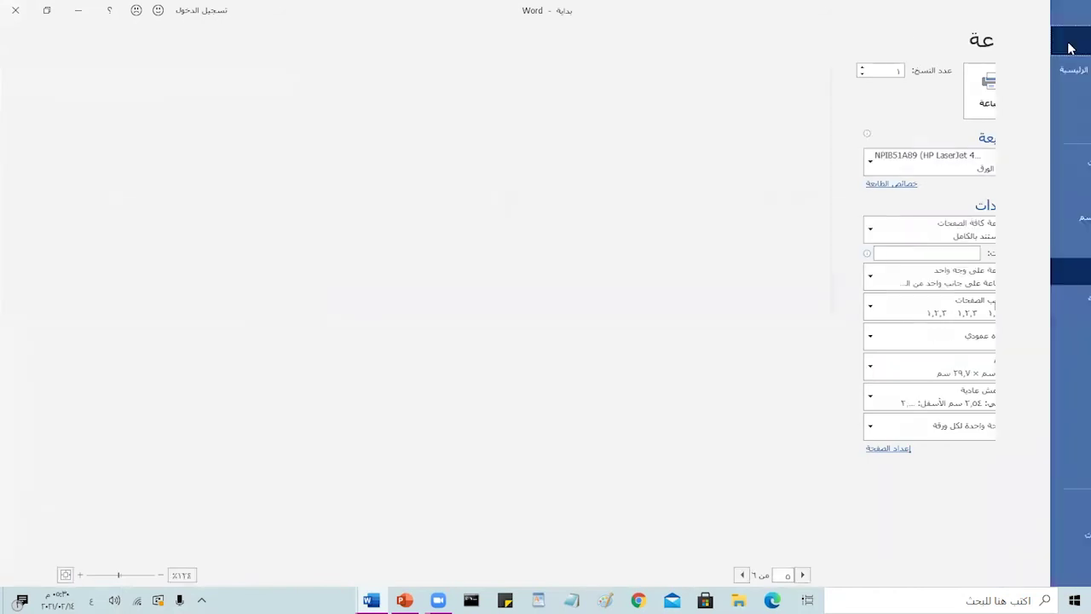
scroll(910, 298, "up", 2)
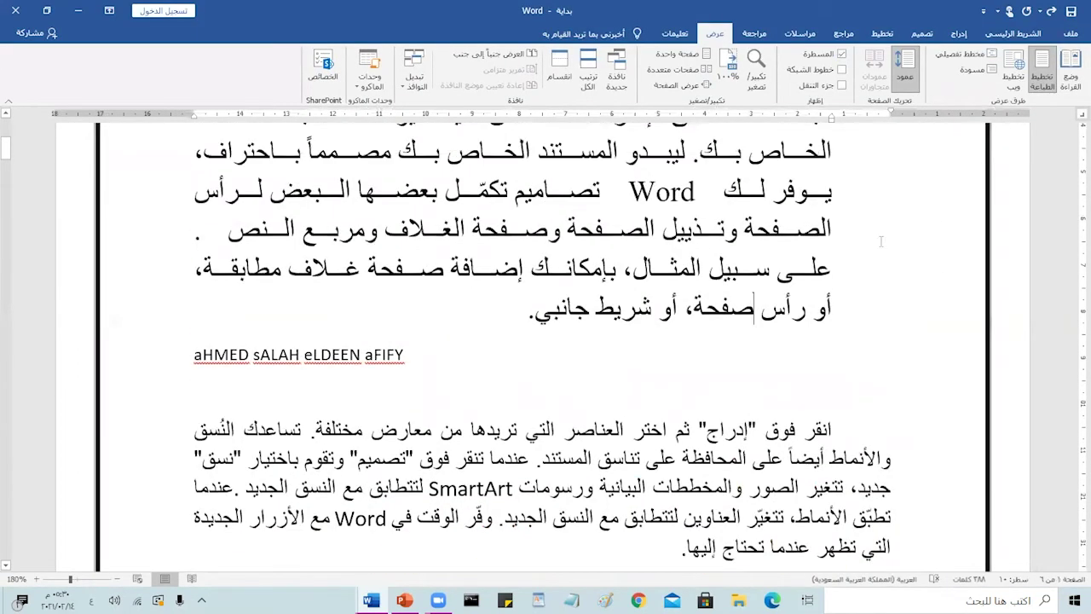
left_click(883, 34)
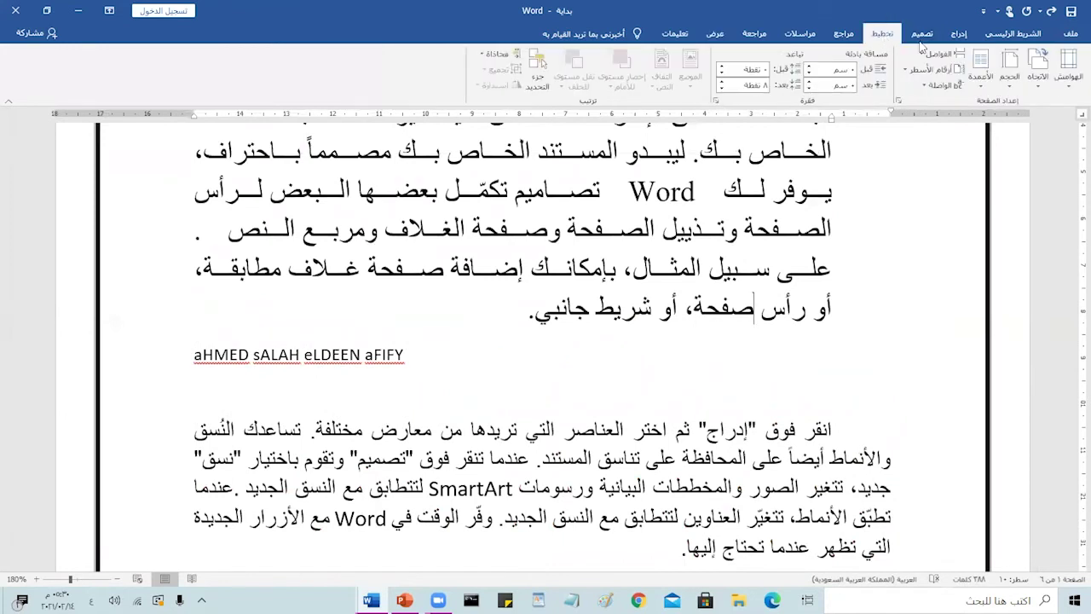
left_click(1041, 88)
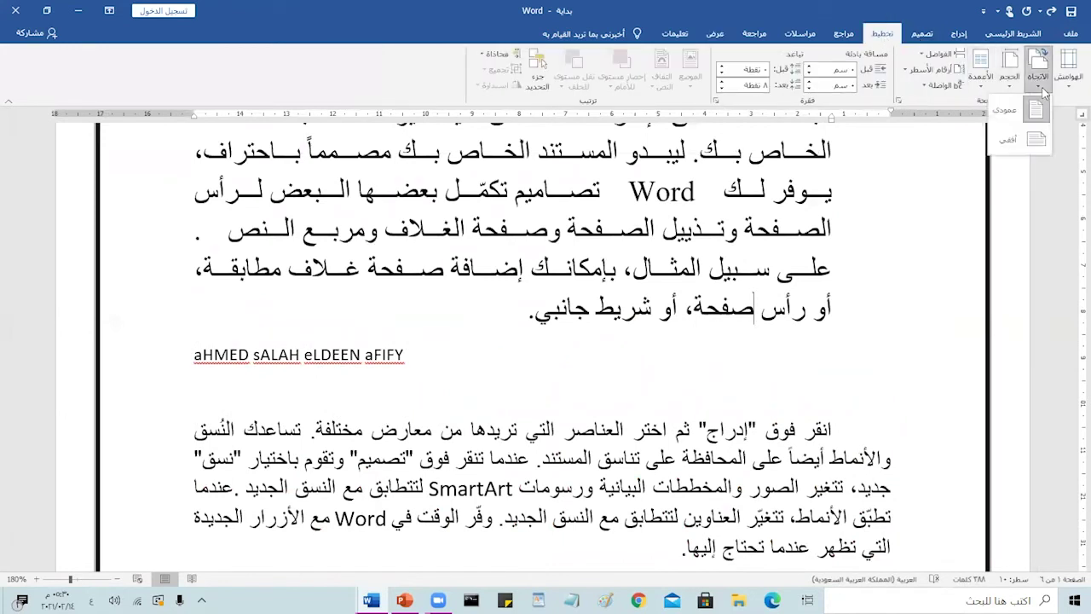
left_click(1012, 142)
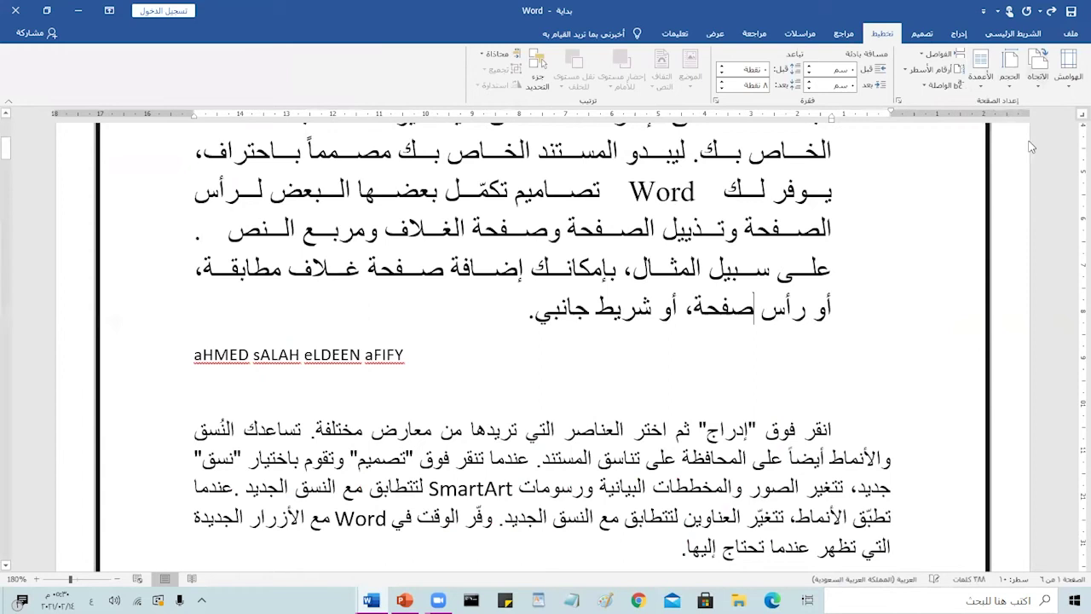
Step: Zoom the document out to 120% and set the opening pages back to portrait
left_click(116, 578)
left_click(117, 579)
left_click(117, 578)
left_click(117, 578)
left_click(116, 580)
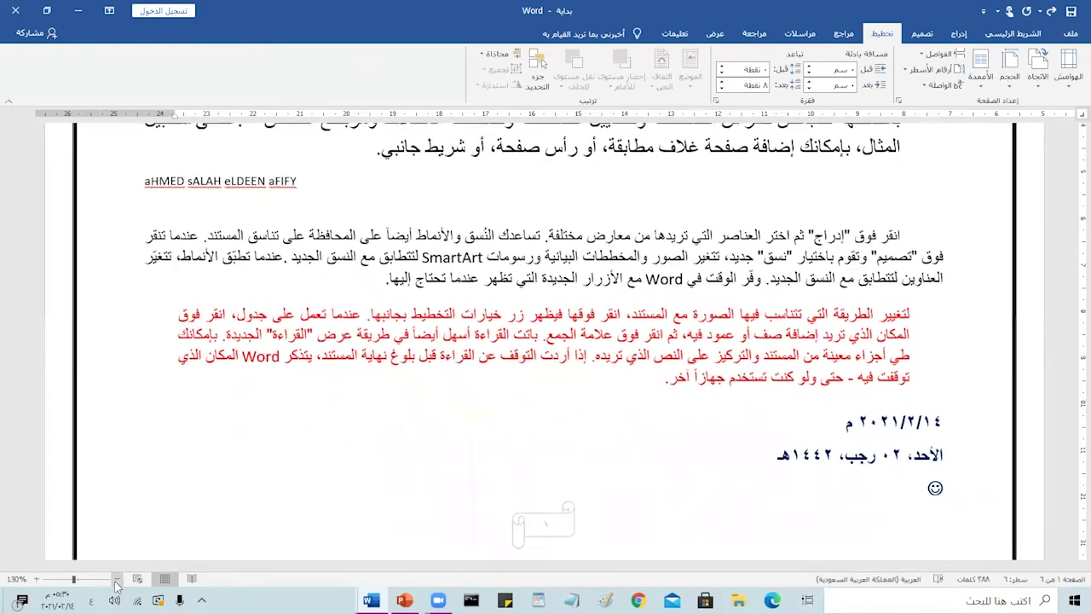
left_click(116, 580)
scroll(469, 339, "down", 1)
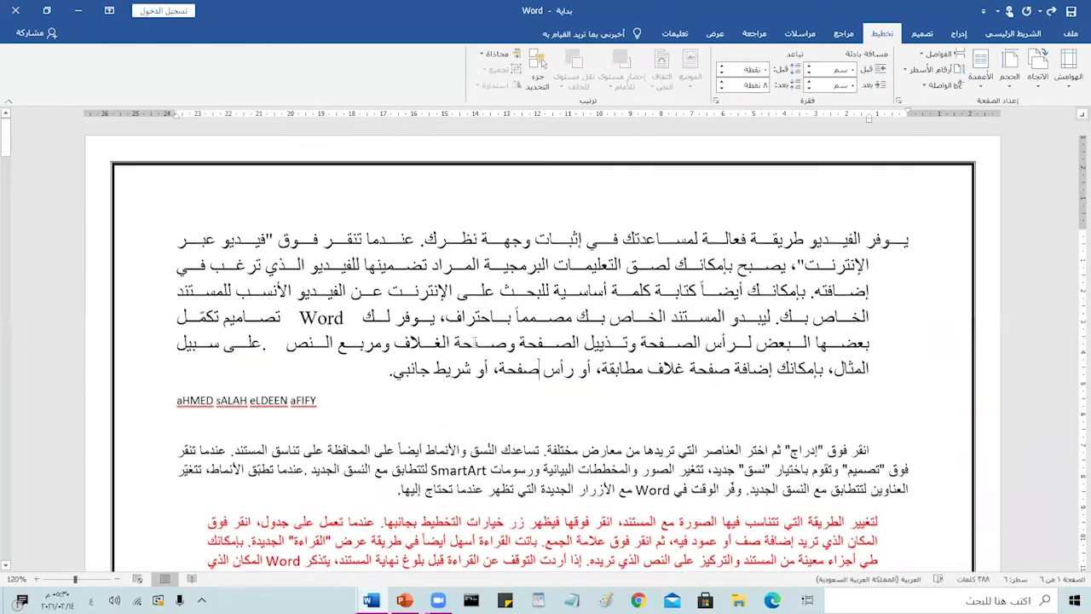
scroll(473, 339, "down", 2)
scroll(478, 340, "down", 3)
scroll(478, 339, "down", 2)
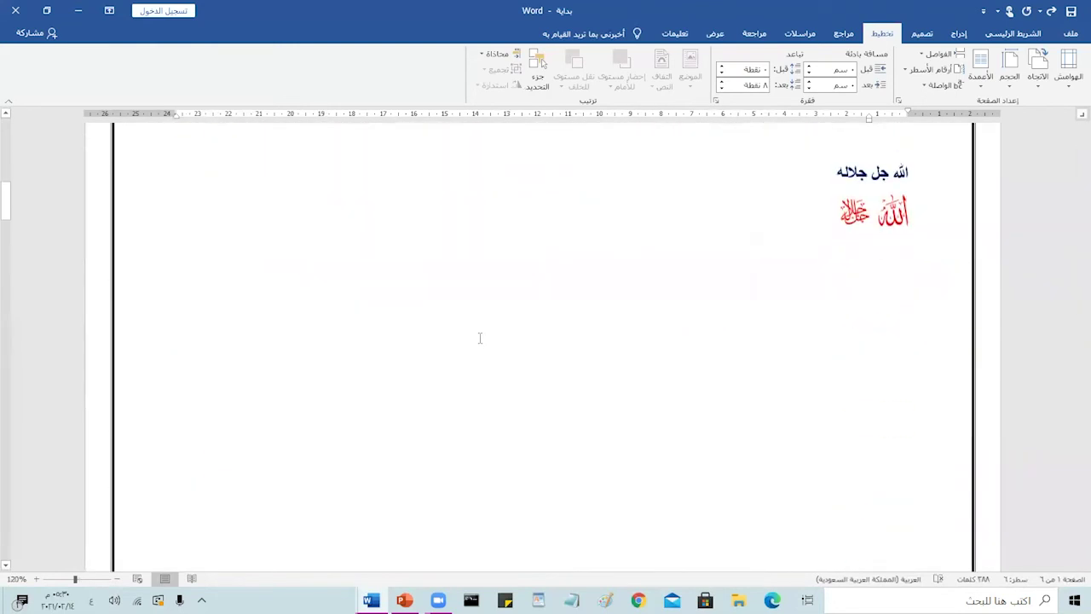
scroll(480, 336, "down", 10)
scroll(454, 359, "up", 3)
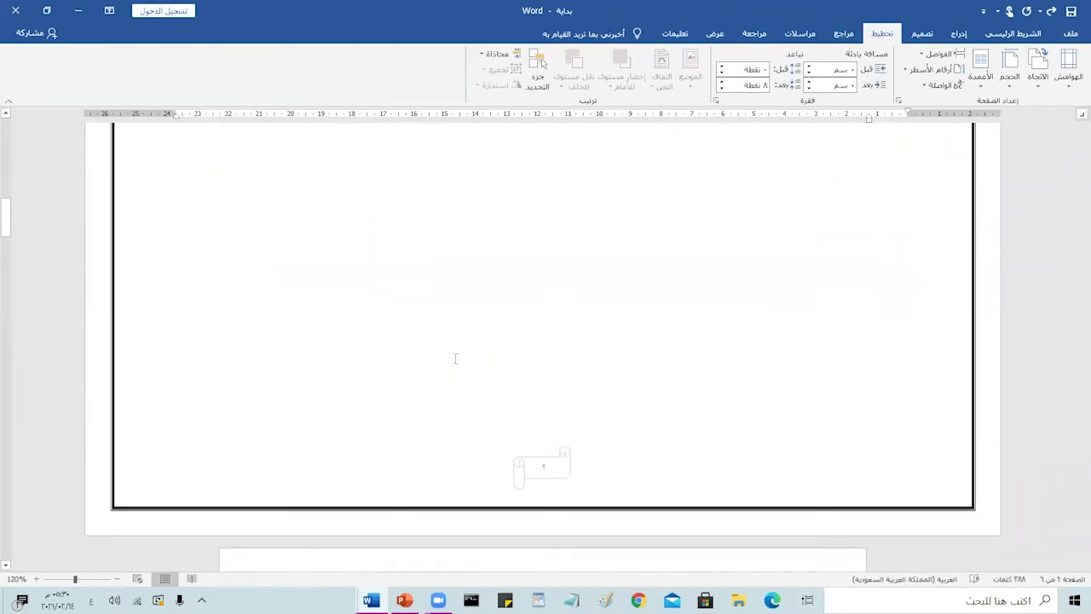
scroll(453, 358, "up", 7)
scroll(453, 359, "up", 2)
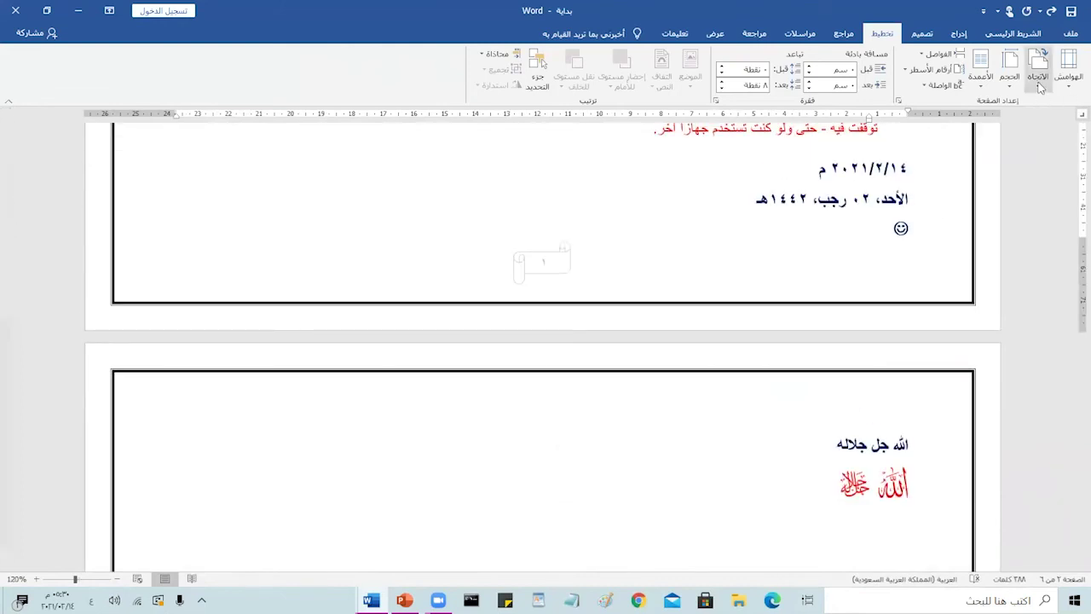
left_click(1039, 86)
left_click(1031, 110)
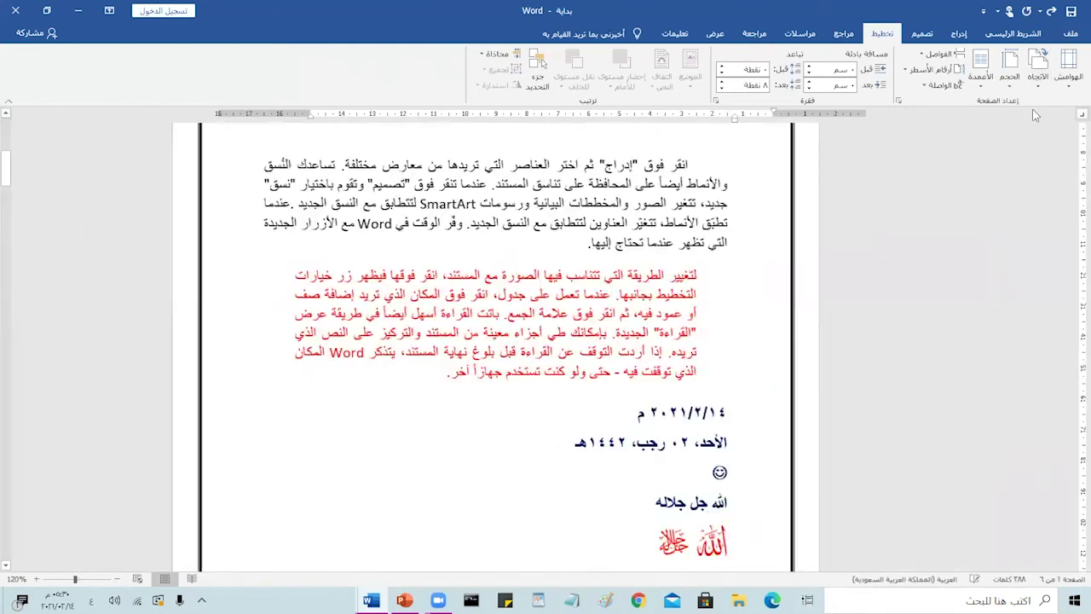
Step: Turn blank page 5 and the later number-list pages to landscape orientation
scroll(644, 370, "down", 10)
scroll(645, 370, "down", 10)
scroll(644, 370, "down", 10)
scroll(646, 369, "down", 10)
left_click(645, 367)
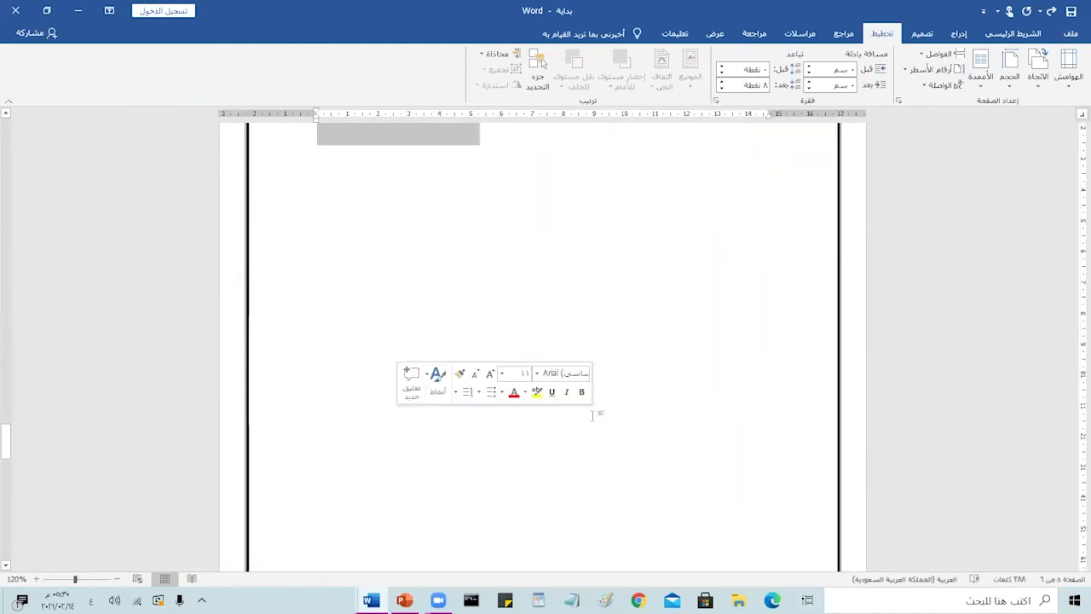
scroll(558, 361, "up", 5)
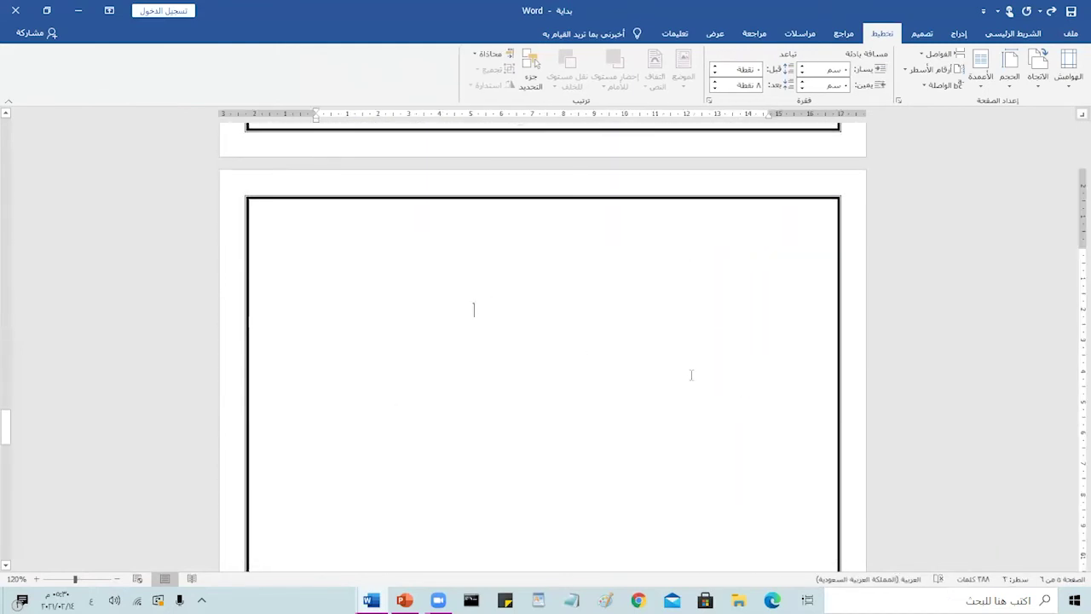
scroll(691, 373, "down", 10)
left_click(1048, 92)
left_click(1020, 143)
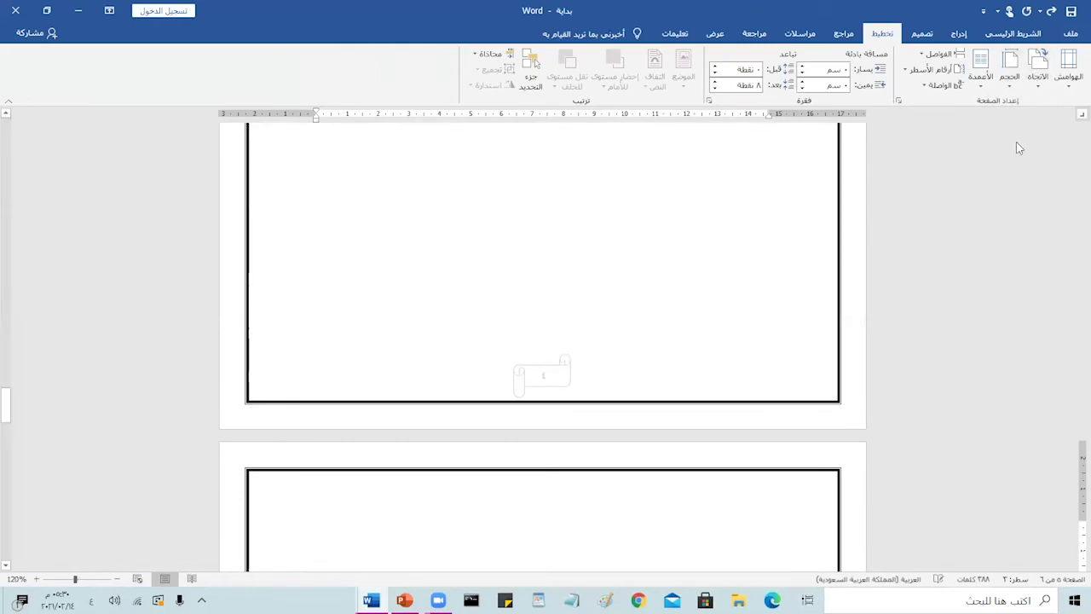
scroll(610, 287, "up", 5)
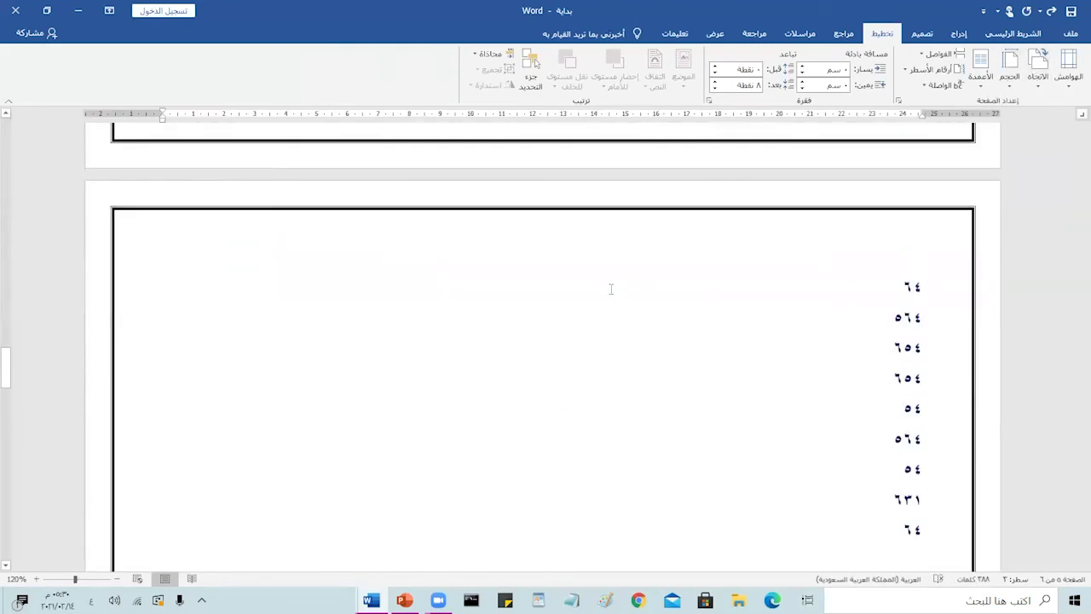
scroll(610, 287, "up", 10)
scroll(610, 287, "up", 10)
scroll(610, 287, "up", 5)
scroll(610, 287, "up", 6)
scroll(610, 287, "up", 6)
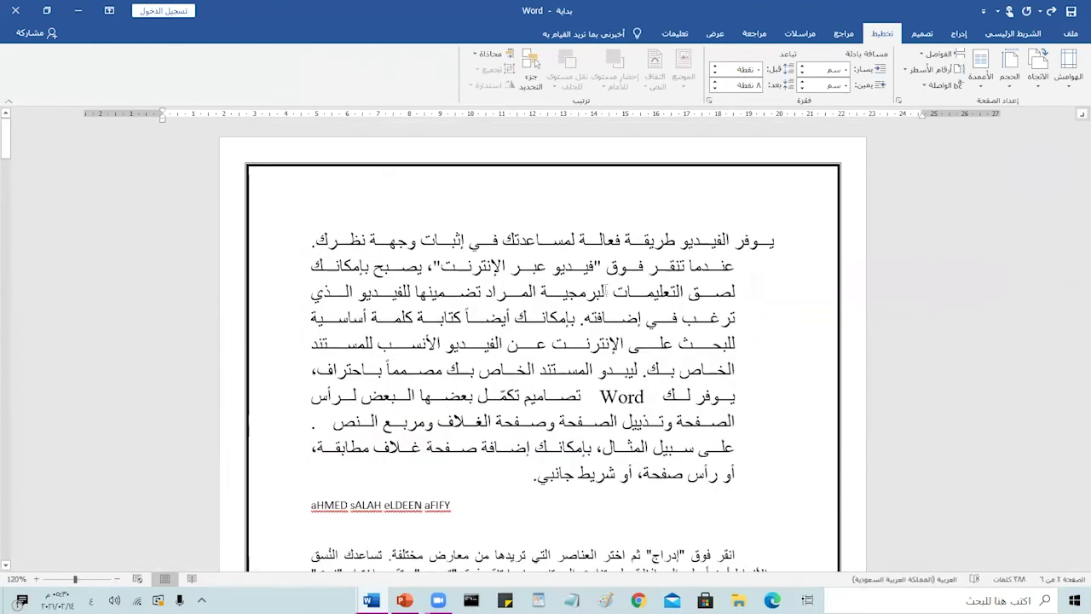
scroll(605, 288, "down", 6)
scroll(605, 288, "down", 2)
scroll(605, 288, "down", 2)
scroll(605, 288, "up", 1)
scroll(605, 288, "up", 6)
scroll(605, 288, "up", 3)
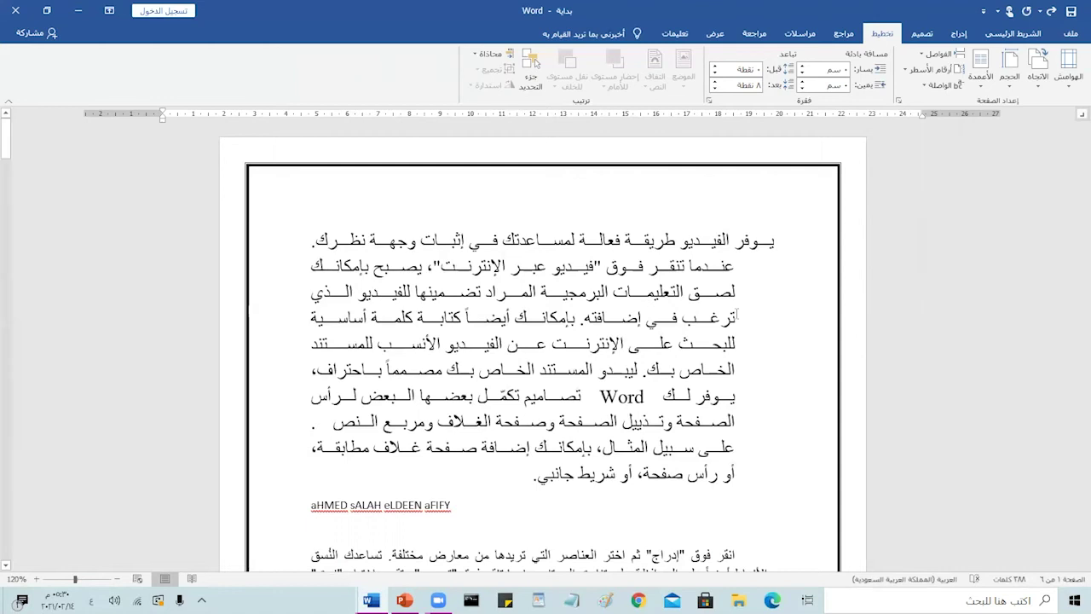
Step: Switch the pages to portrait and then back to landscape
left_click(1037, 72)
left_click(1036, 110)
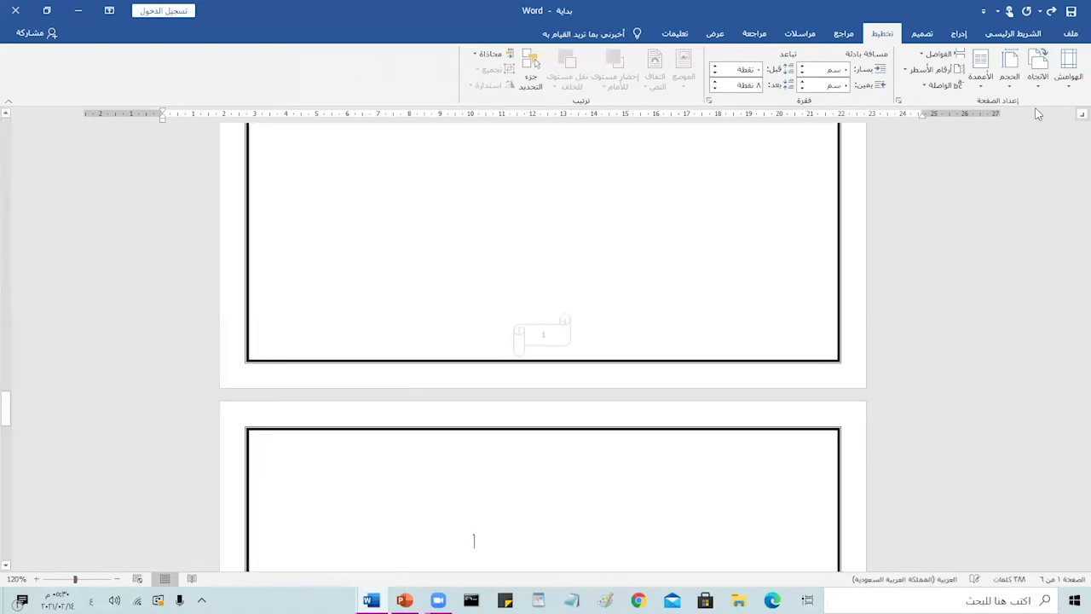
left_click(1037, 82)
left_click(1020, 141)
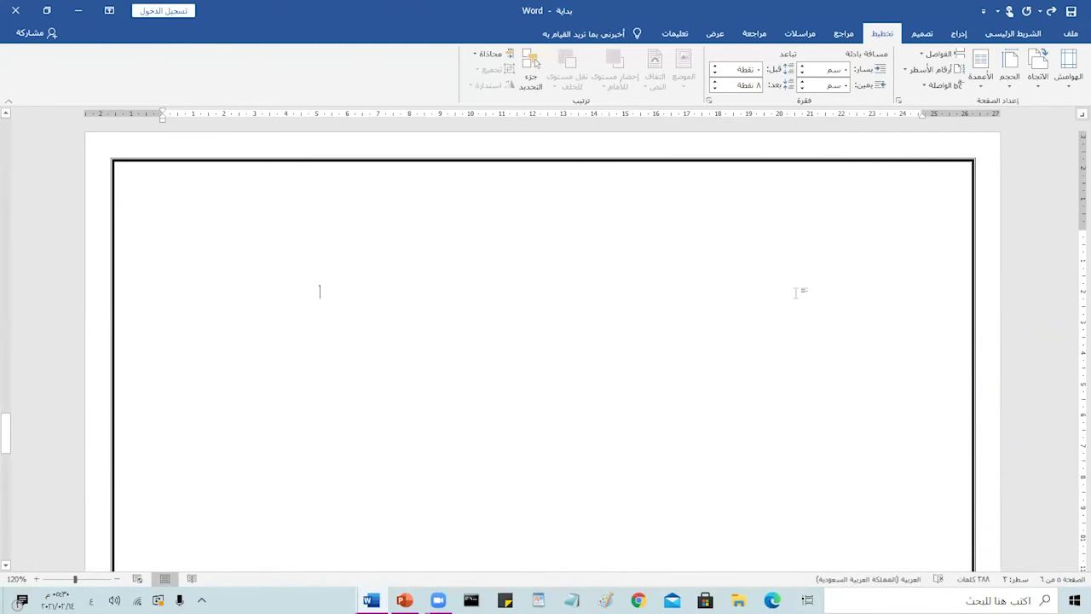
Step: Select and delete the paragraph on page 6
scroll(776, 309, "up", 5)
scroll(776, 309, "up", 5)
scroll(777, 312, "up", 5)
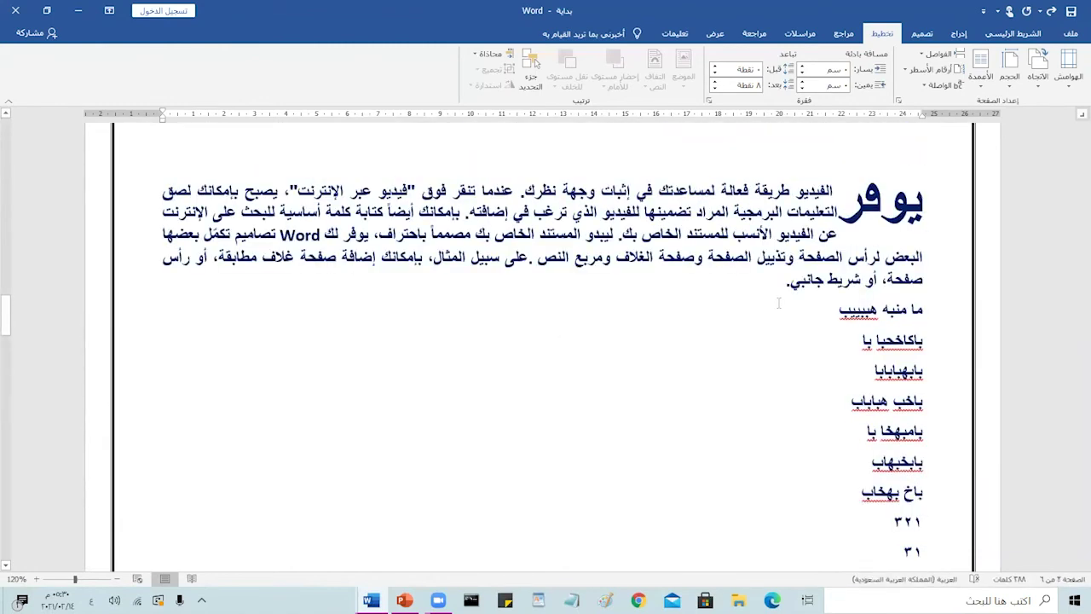
scroll(776, 301, "down", 5)
scroll(776, 298, "down", 5)
scroll(776, 294, "down", 5)
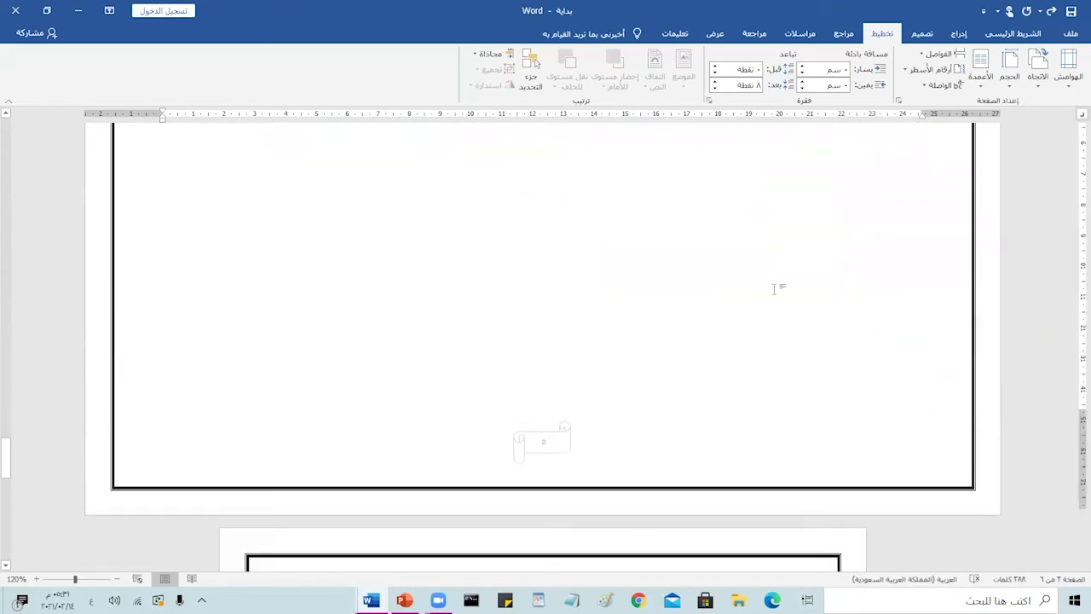
scroll(774, 290, "down", 5)
scroll(774, 290, "down", 1)
left_click_drag(770, 240, 738, 558)
key("Delete")
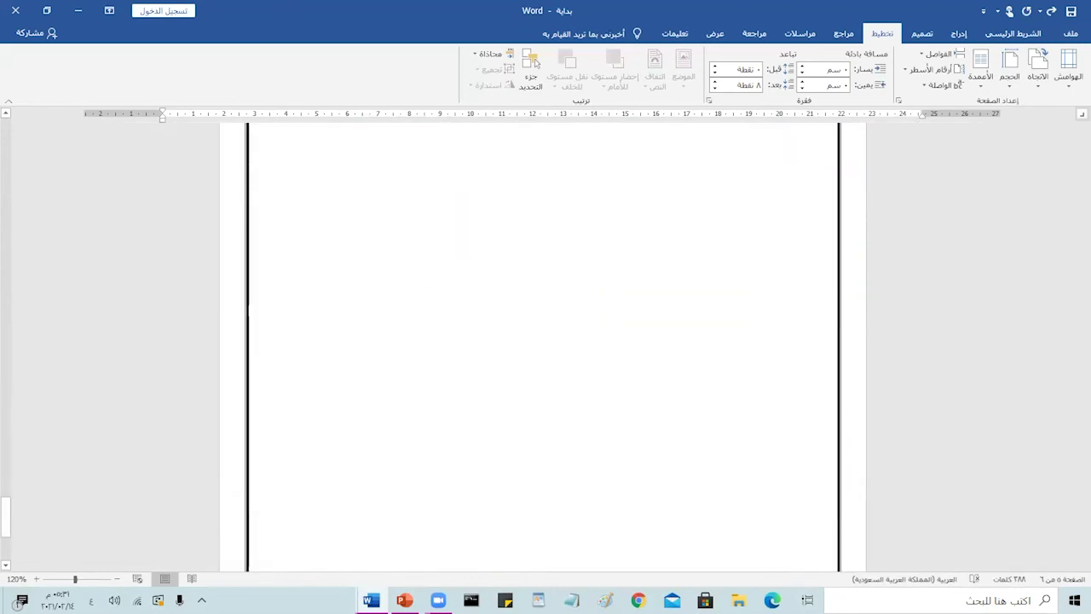
Step: Make the now-blank page 6 portrait, then return to the Arabic paragraph on page 1
left_click(689, 529)
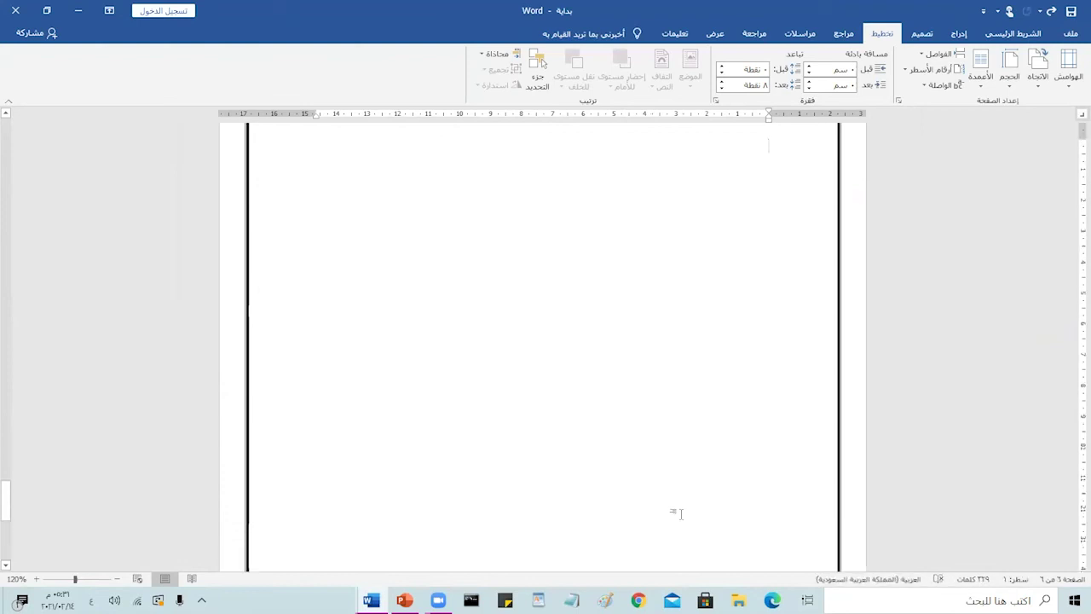
key("BackSpace")
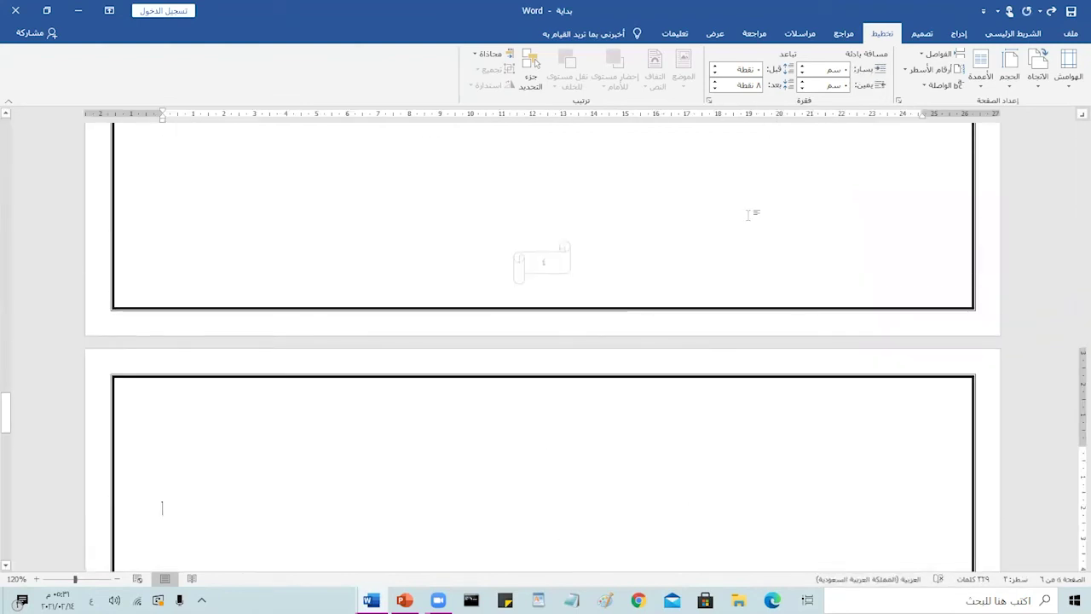
left_click(1036, 90)
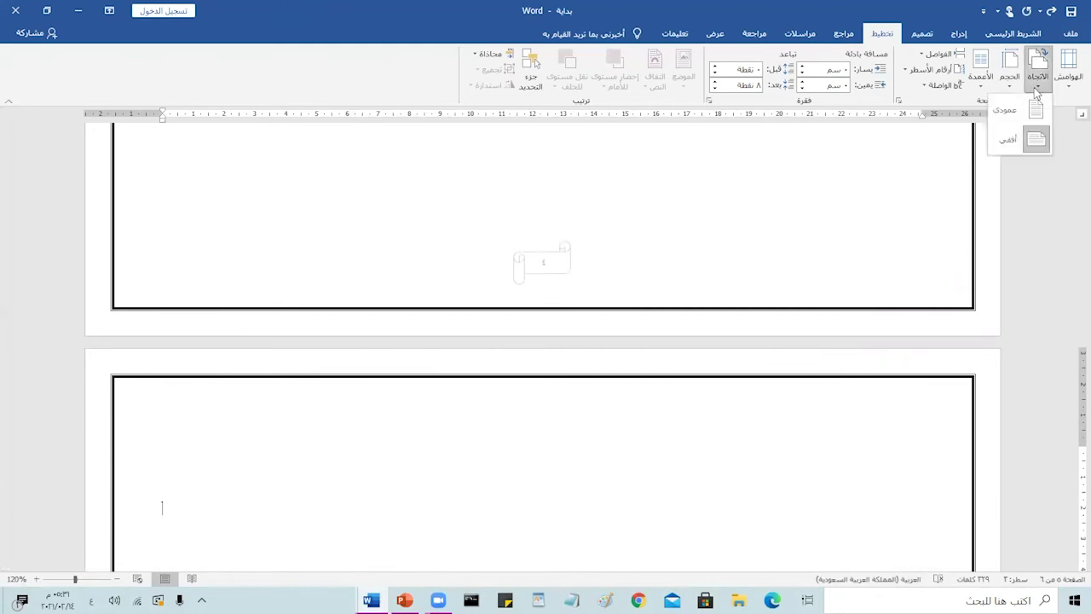
left_click(1032, 111)
scroll(741, 204, "up", 5)
scroll(734, 190, "up", 10)
scroll(734, 189, "up", 10)
scroll(735, 189, "up", 10)
scroll(735, 190, "up", 10)
scroll(735, 189, "up", 5)
scroll(735, 189, "up", 4)
scroll(732, 179, "up", 1)
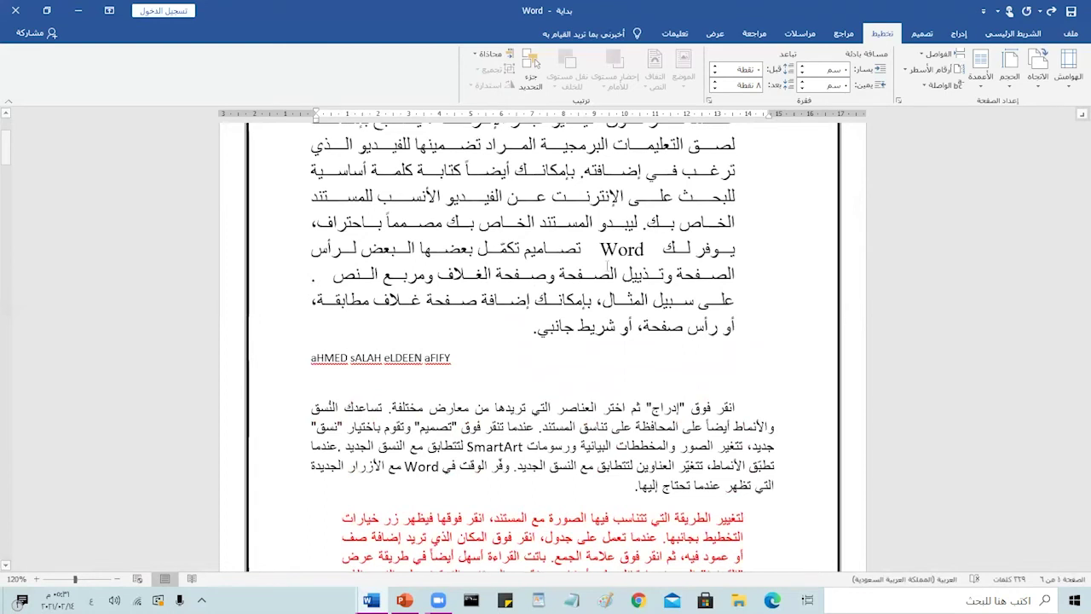
left_click(603, 277)
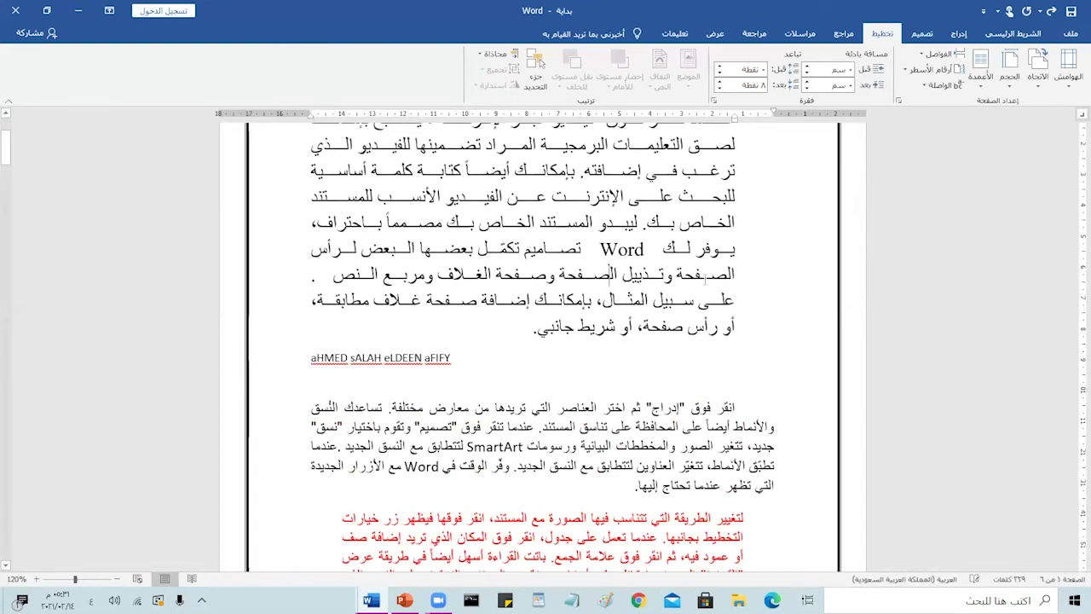
scroll(704, 274, "up", 1)
scroll(706, 279, "up", 1)
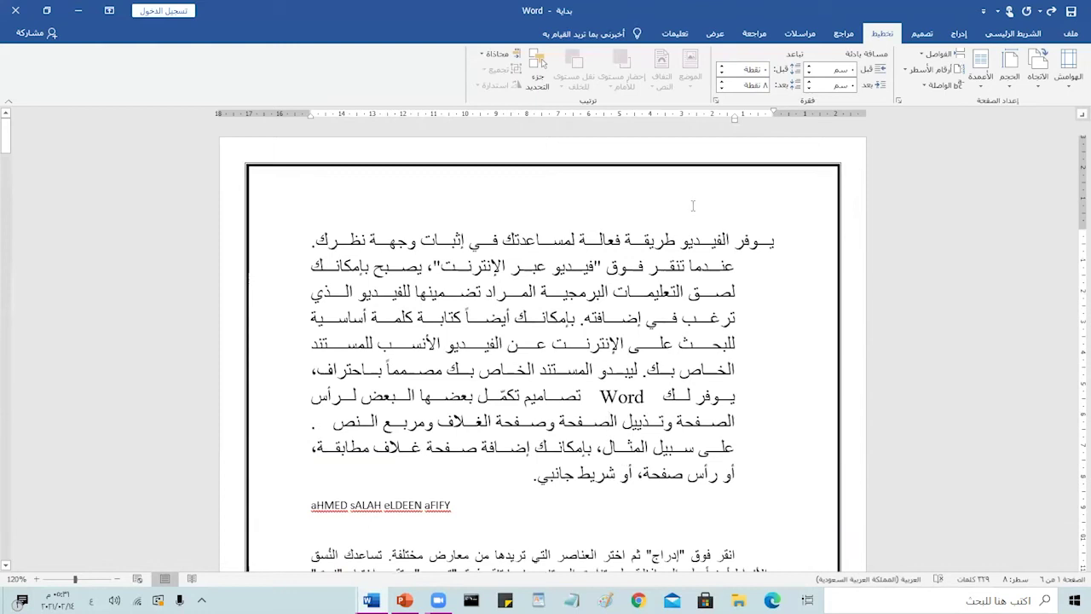
scroll(692, 205, "down", 1)
scroll(693, 206, "down", 4)
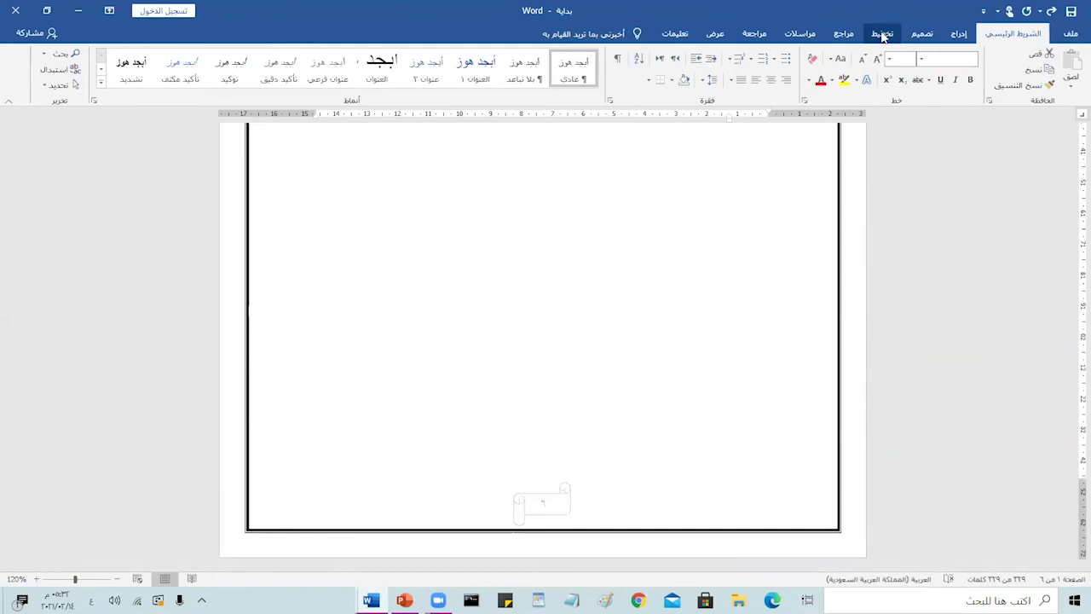
Step: In Page Setup choose Landscape and apply it to the whole document
left_click(883, 34)
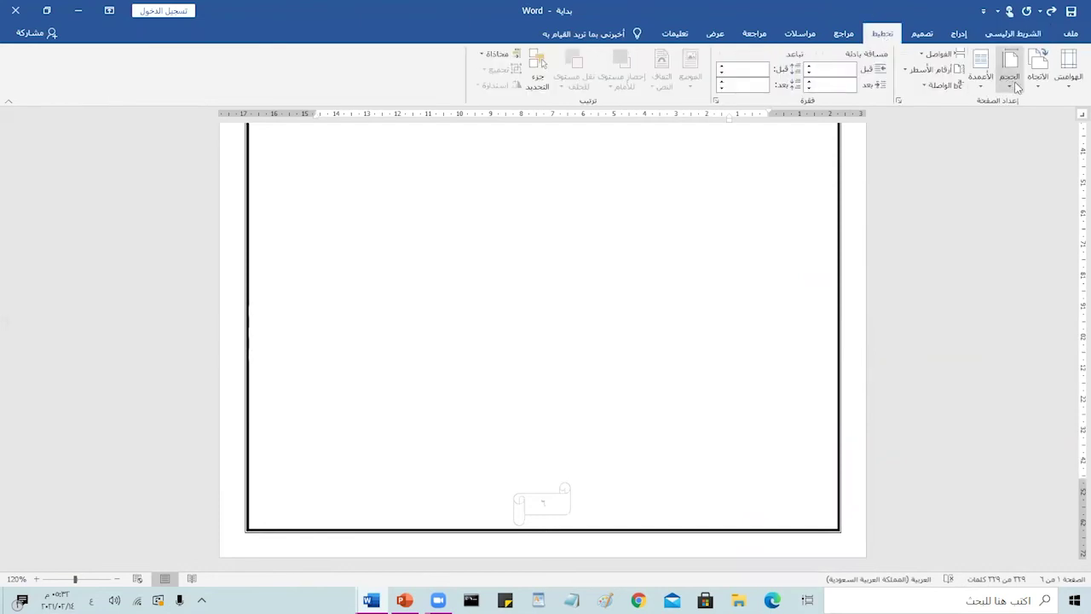
left_click(897, 101)
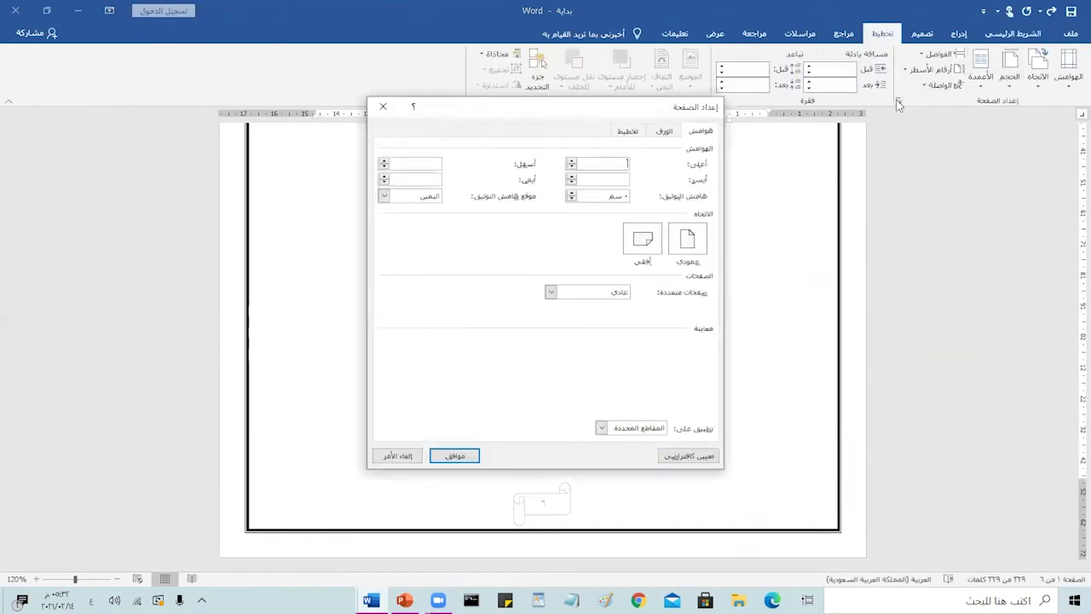
left_click(646, 236)
left_click(601, 429)
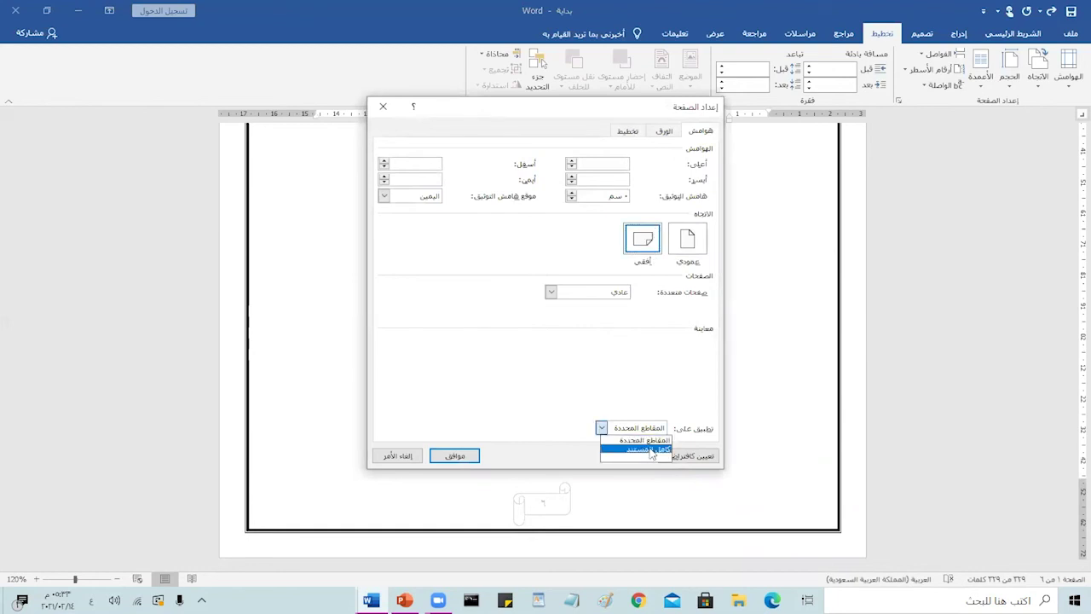
left_click(649, 450)
left_click(455, 456)
scroll(504, 377, "down", 3)
scroll(507, 378, "down", 5)
scroll(512, 378, "down", 3)
scroll(510, 377, "down", 5)
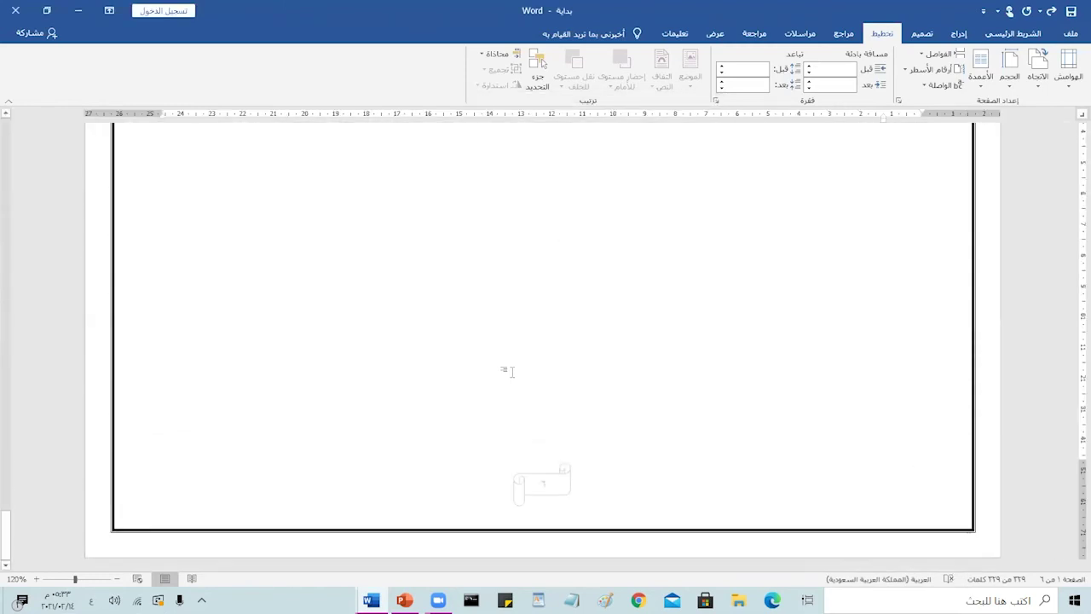
scroll(509, 370, "down", 5)
Step: Set the whole document back to portrait through Page Setup
scroll(509, 371, "down", 2)
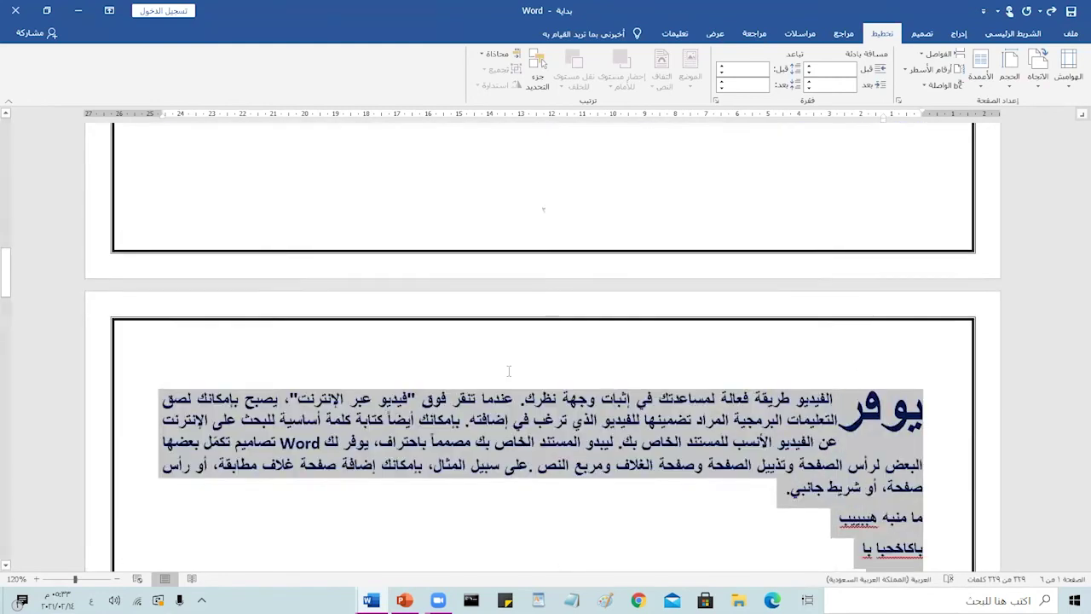
scroll(508, 371, "up", 8)
scroll(505, 368, "up", 5)
scroll(502, 365, "up", 1)
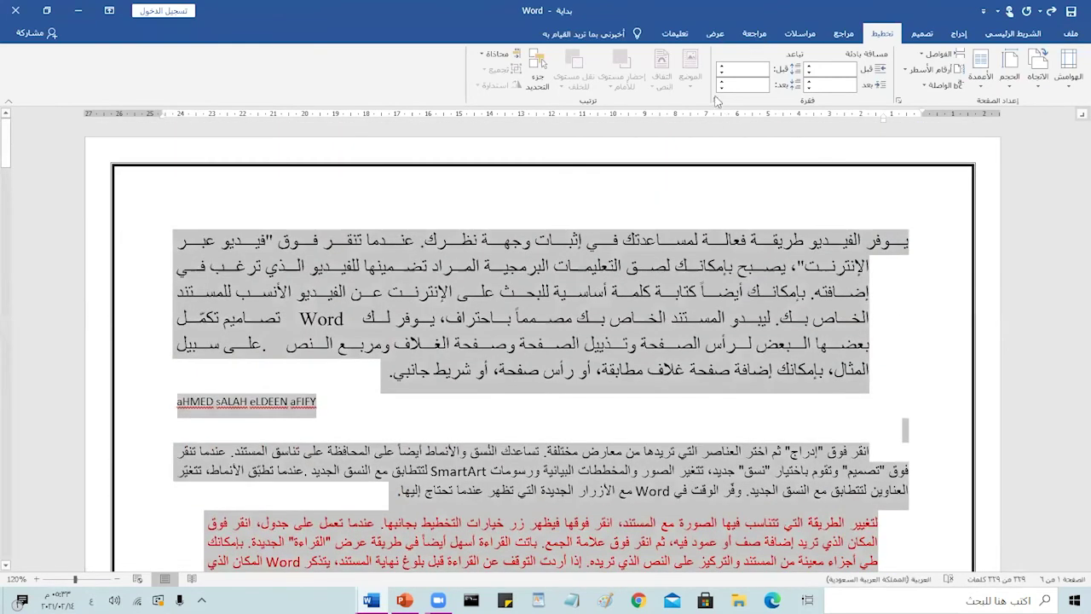
left_click(898, 101)
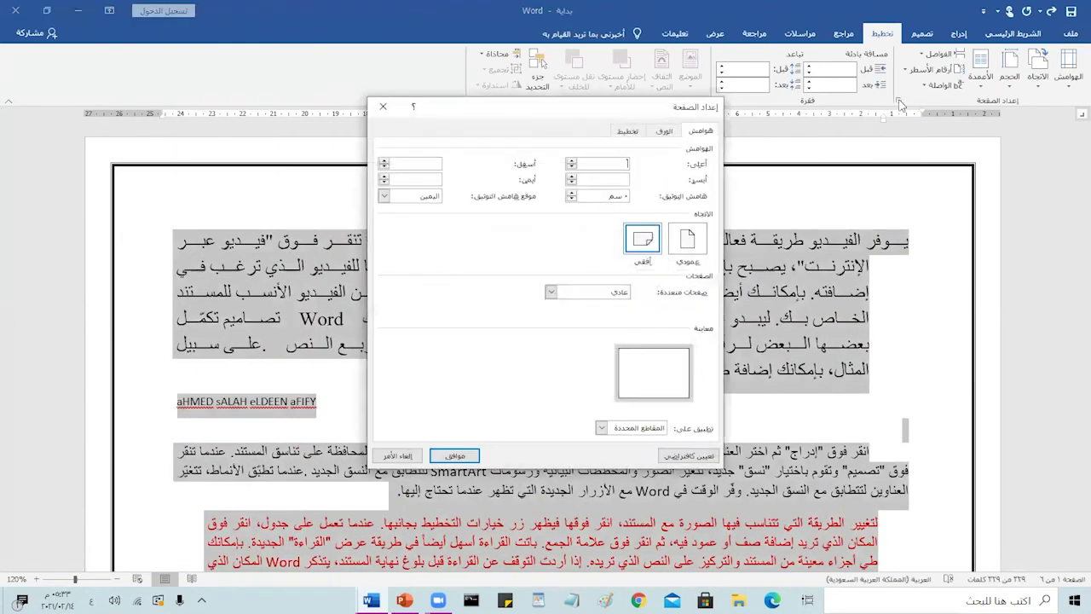
left_click(689, 240)
left_click(615, 429)
left_click(655, 456)
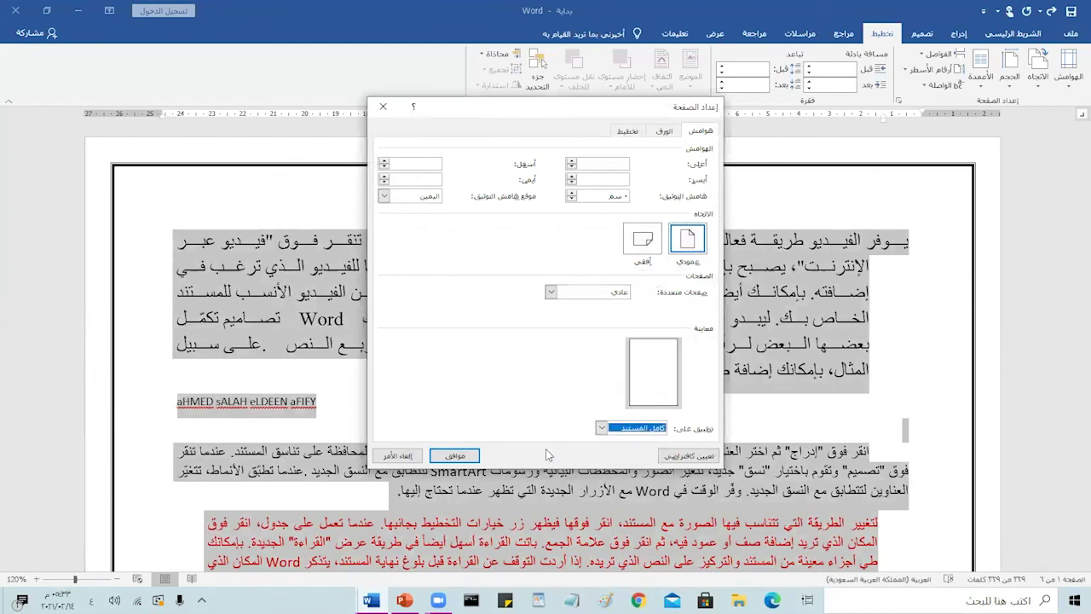
left_click(455, 455)
left_click(623, 386)
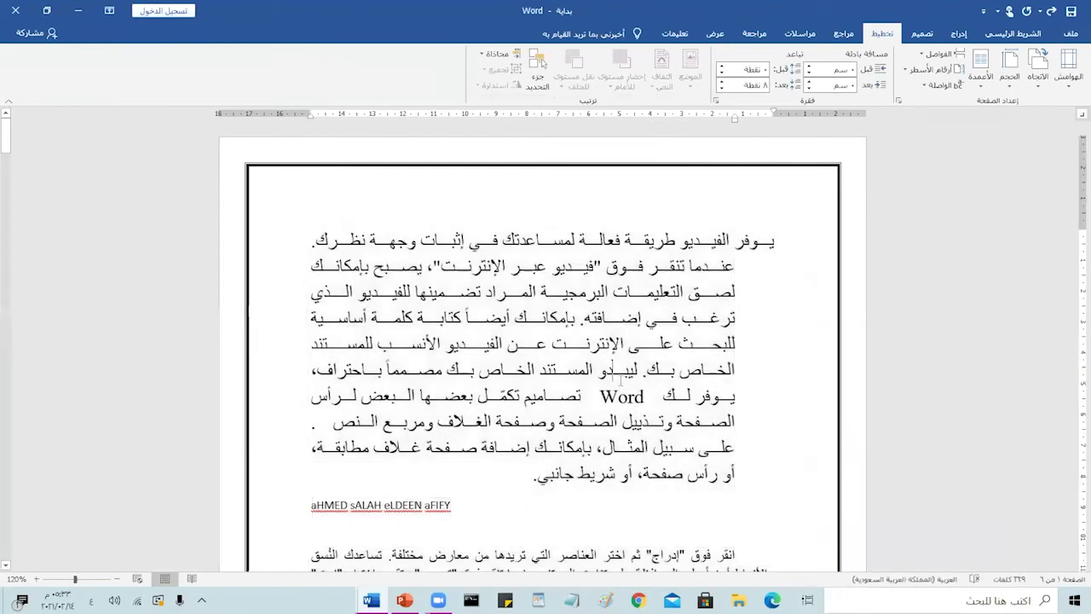
Step: Turn the later pages to landscape from the Orientation menu
scroll(622, 383, "down", 10)
scroll(622, 383, "down", 10)
scroll(623, 380, "down", 10)
scroll(623, 381, "down", 10)
scroll(623, 380, "down", 10)
scroll(624, 380, "down", 10)
scroll(624, 380, "down", 10)
scroll(624, 380, "down", 5)
scroll(626, 377, "down", 10)
scroll(633, 384, "down", 5)
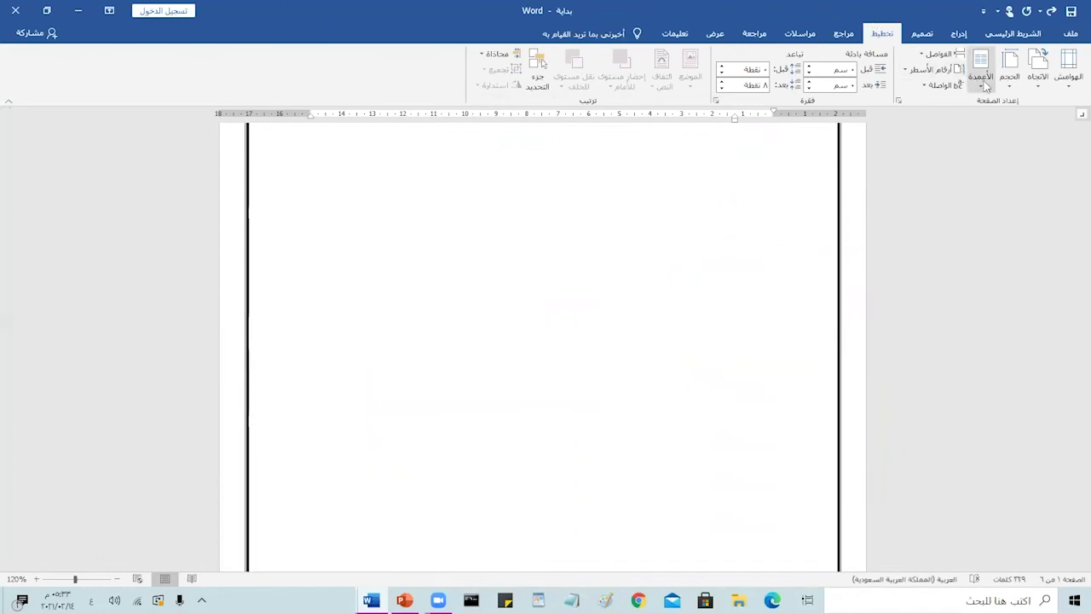
left_click(1037, 72)
left_click(1023, 141)
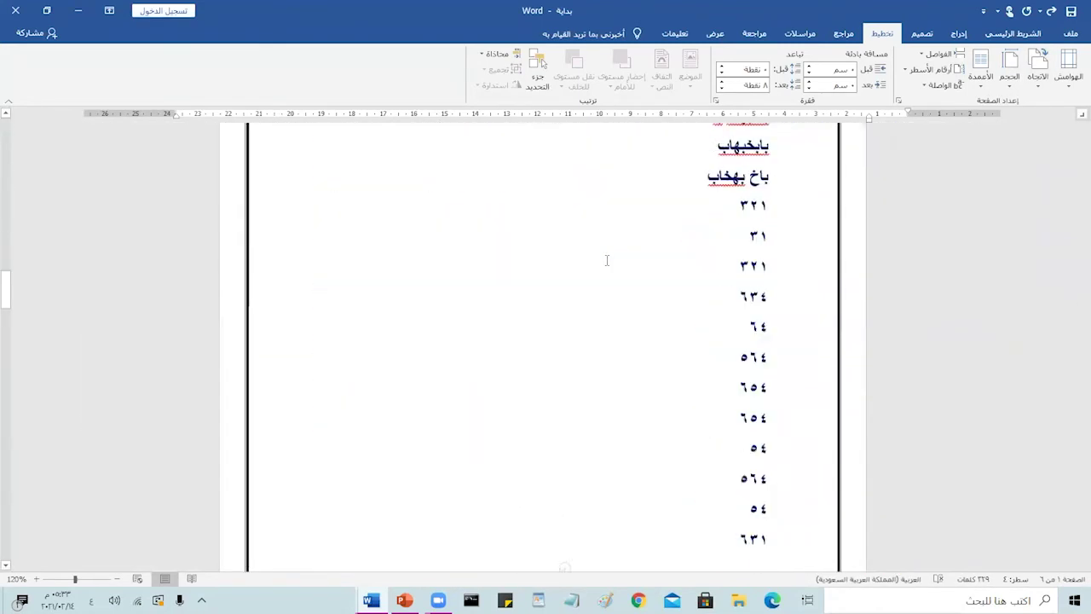
Step: Apply the page setup to the whole document in Page Setup
left_click(899, 101)
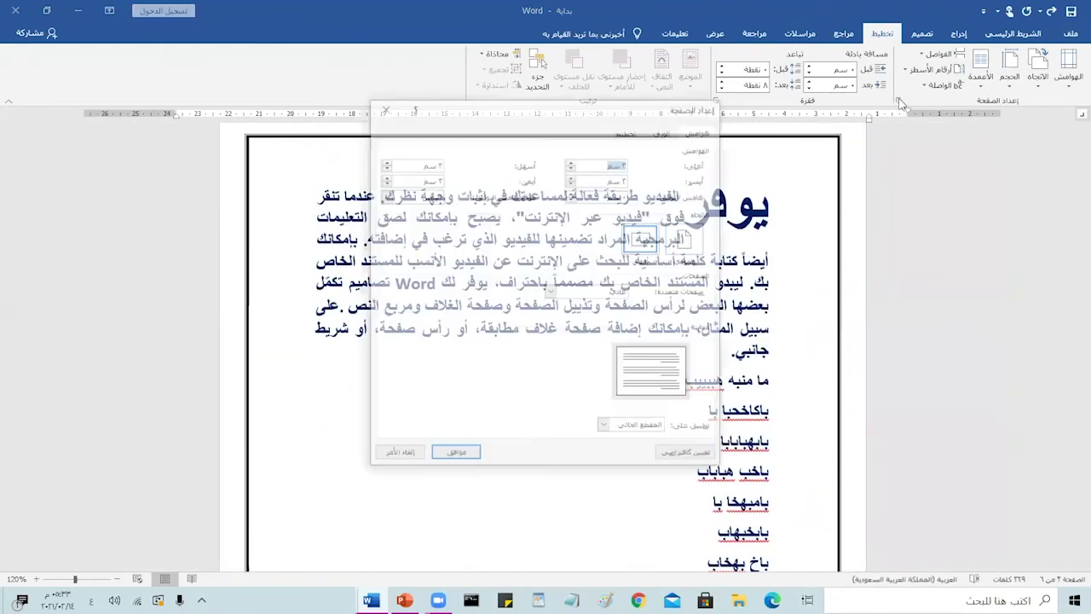
left_click(628, 431)
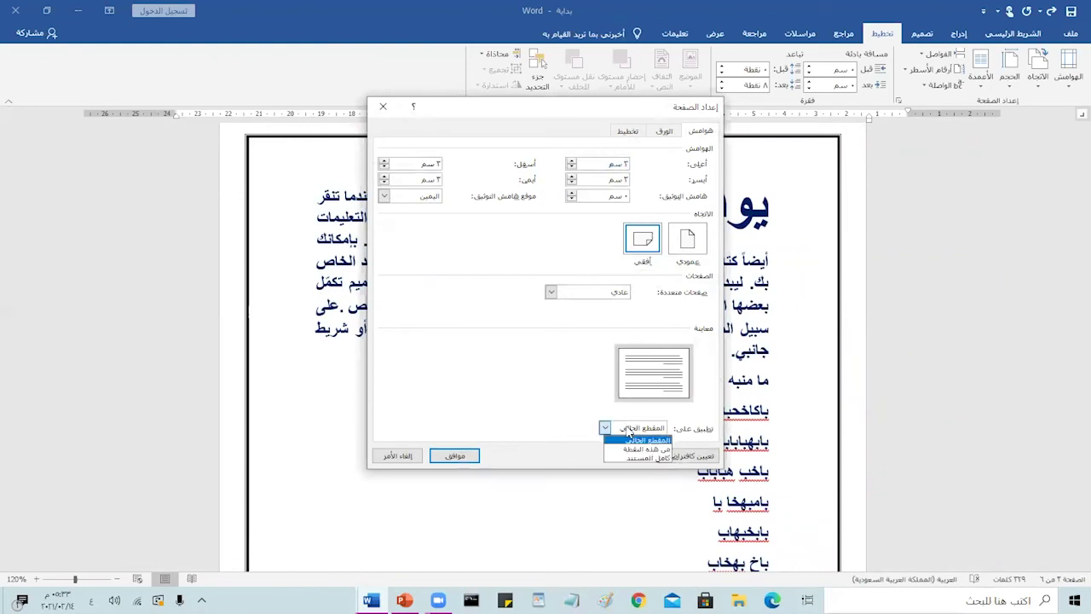
left_click(641, 457)
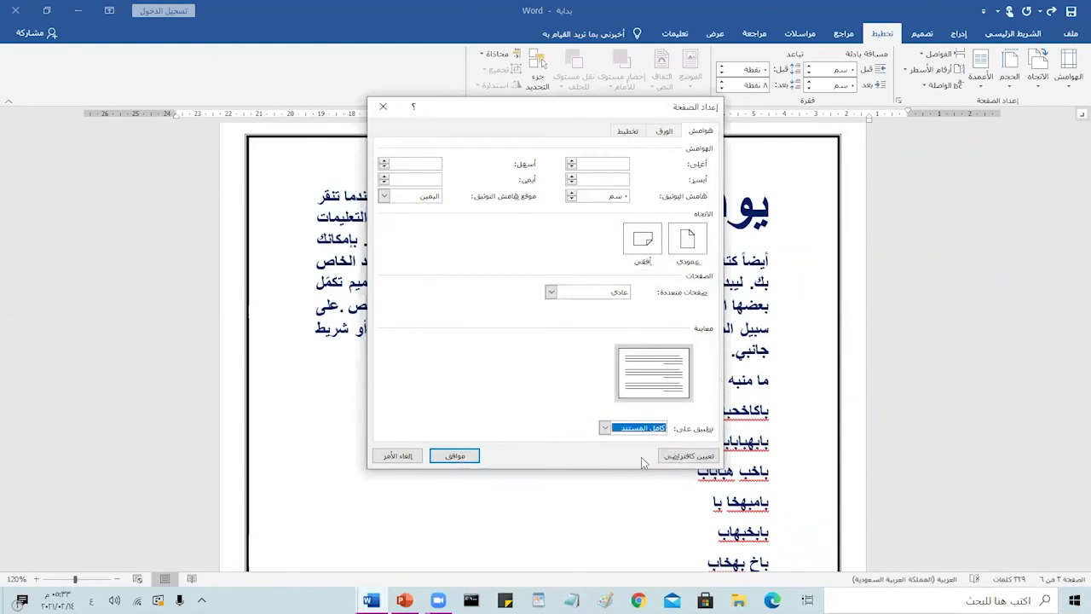
left_click(454, 455)
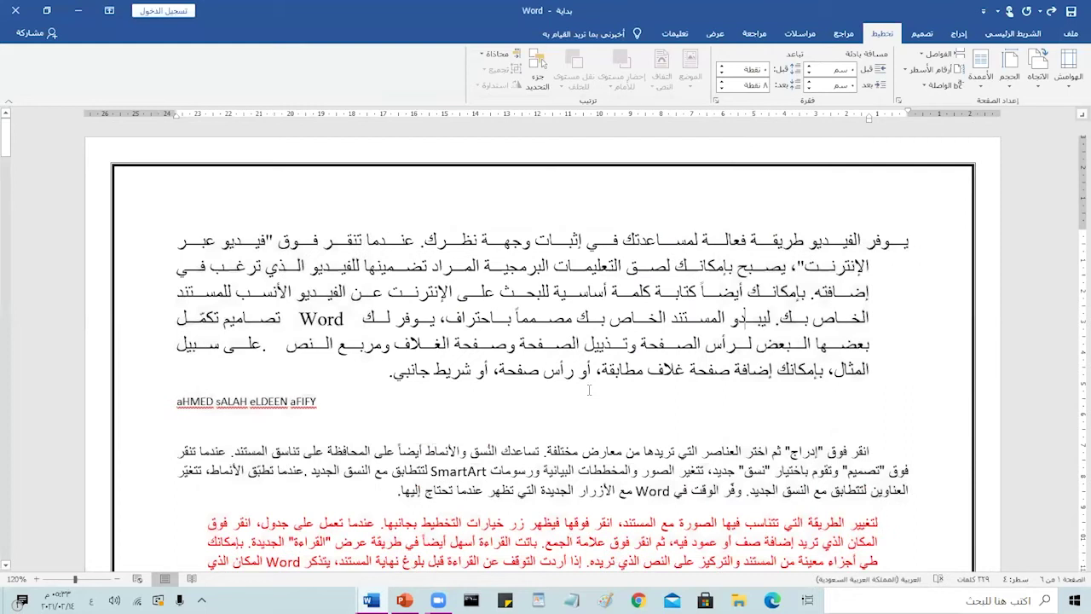
Step: Make the lower page landscape
scroll(588, 385, "up", 3)
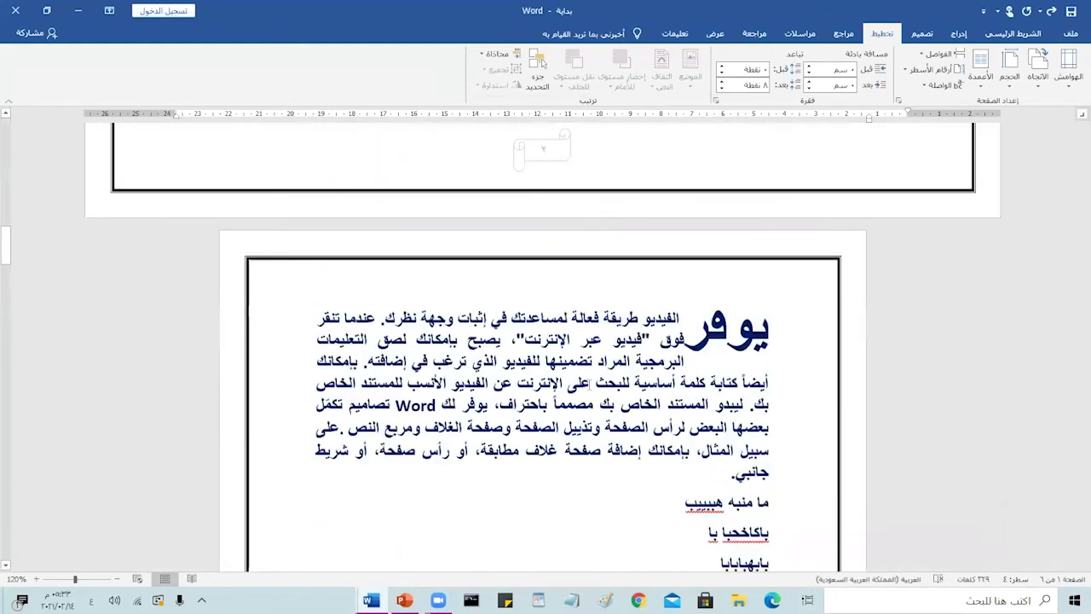
left_click(1037, 63)
left_click(1021, 145)
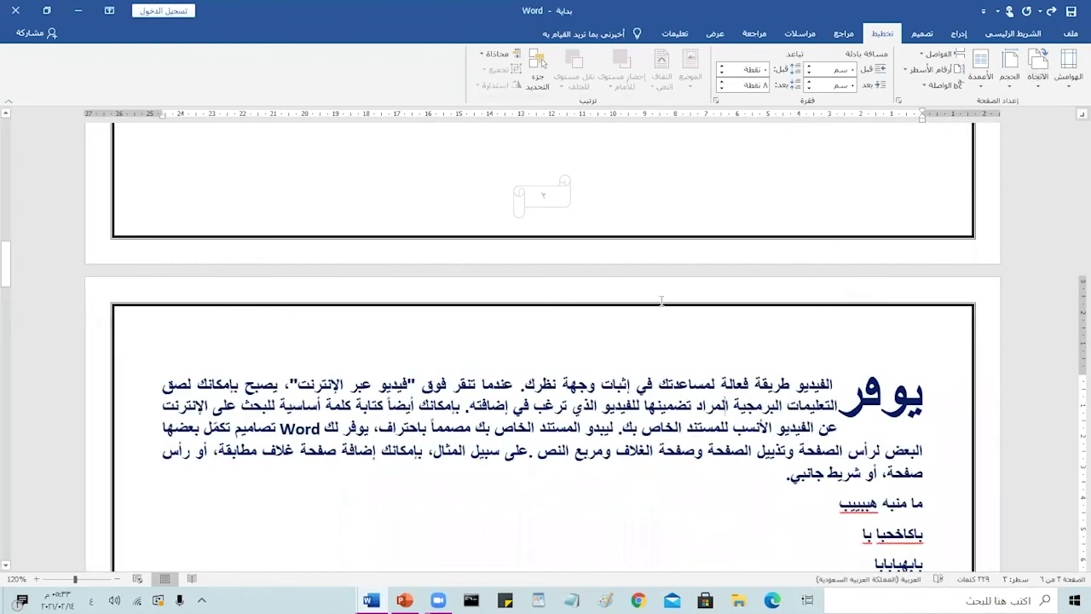
scroll(624, 332, "down", 5)
scroll(623, 332, "down", 5)
scroll(624, 332, "down", 5)
scroll(624, 332, "down", 5)
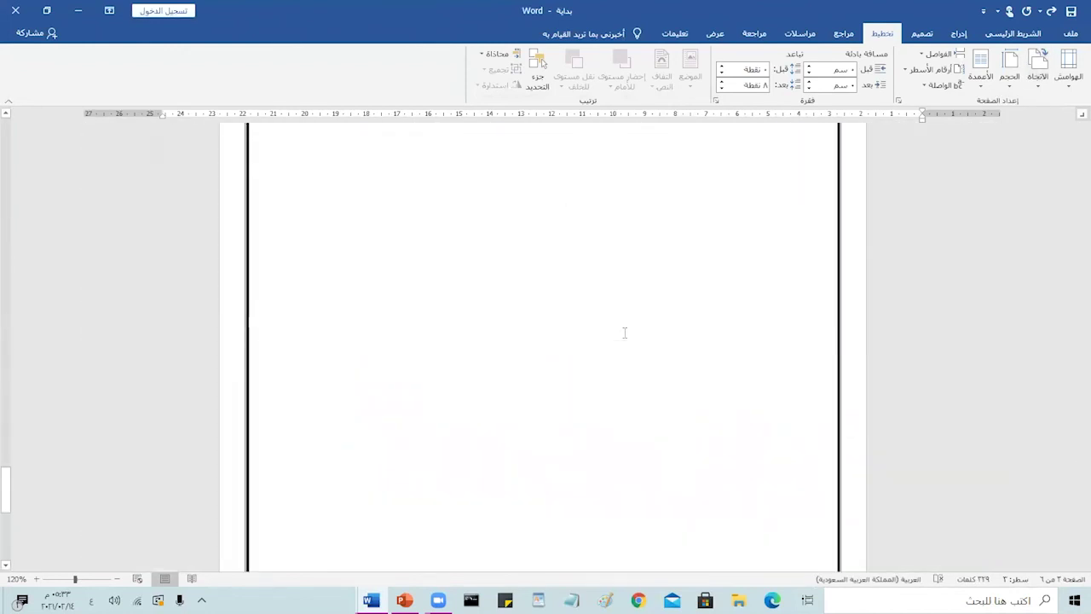
Step: Make the final blank page landscape as well
left_click(617, 331)
left_click(1037, 67)
left_click(1020, 143)
scroll(509, 370, "down", 4)
scroll(510, 370, "up", 4)
scroll(511, 370, "down", 3)
scroll(512, 372, "down", 3)
scroll(512, 371, "down", 15)
scroll(513, 372, "up", 4)
scroll(512, 371, "up", 8)
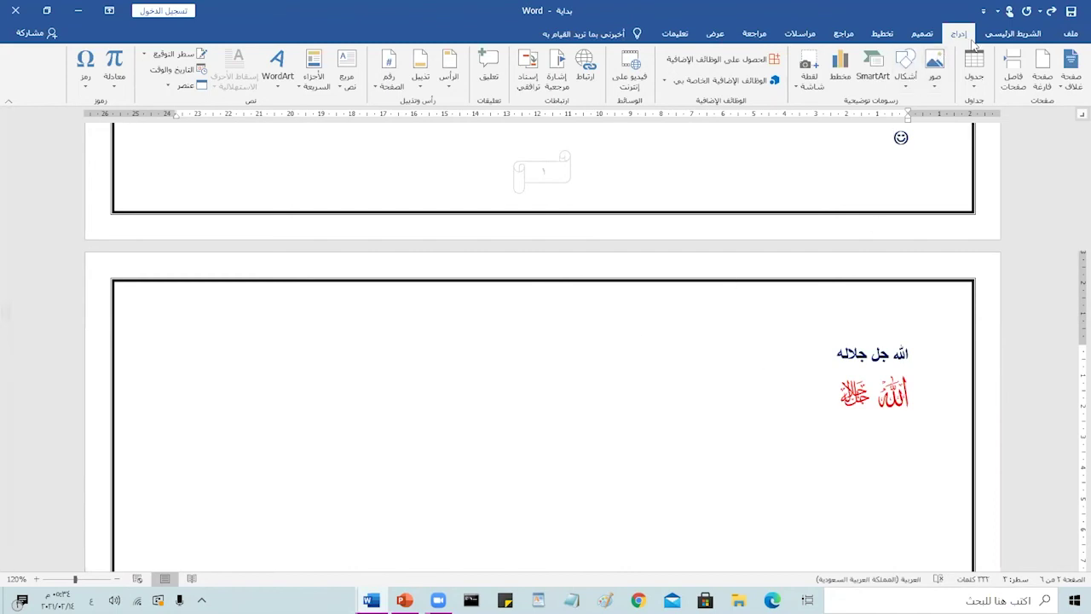
Step: Insert the text of the سعيد file into the page with Text from File
left_click(170, 86)
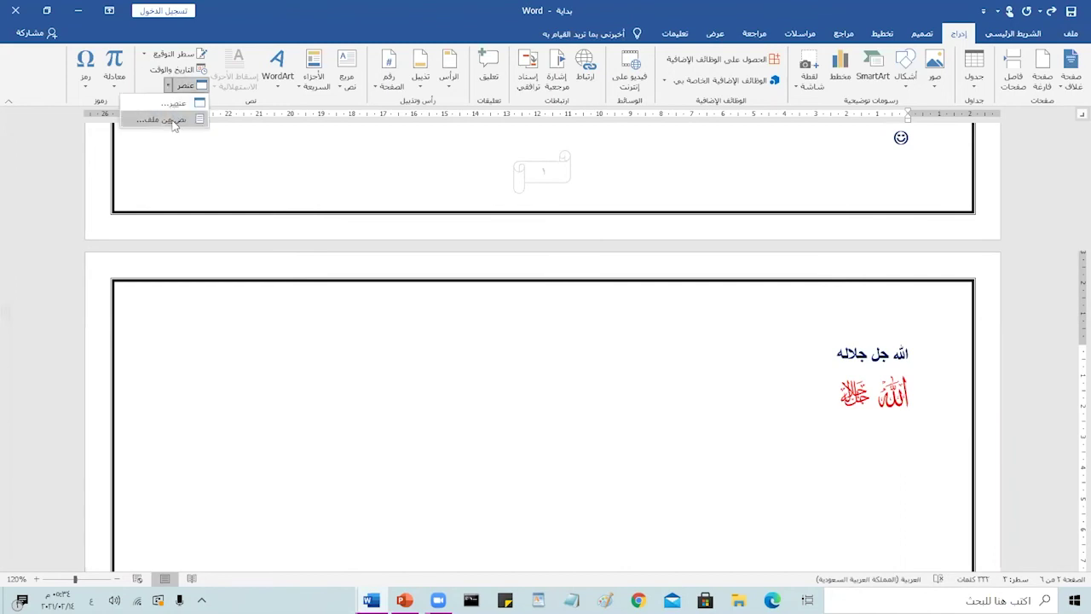
left_click(175, 125)
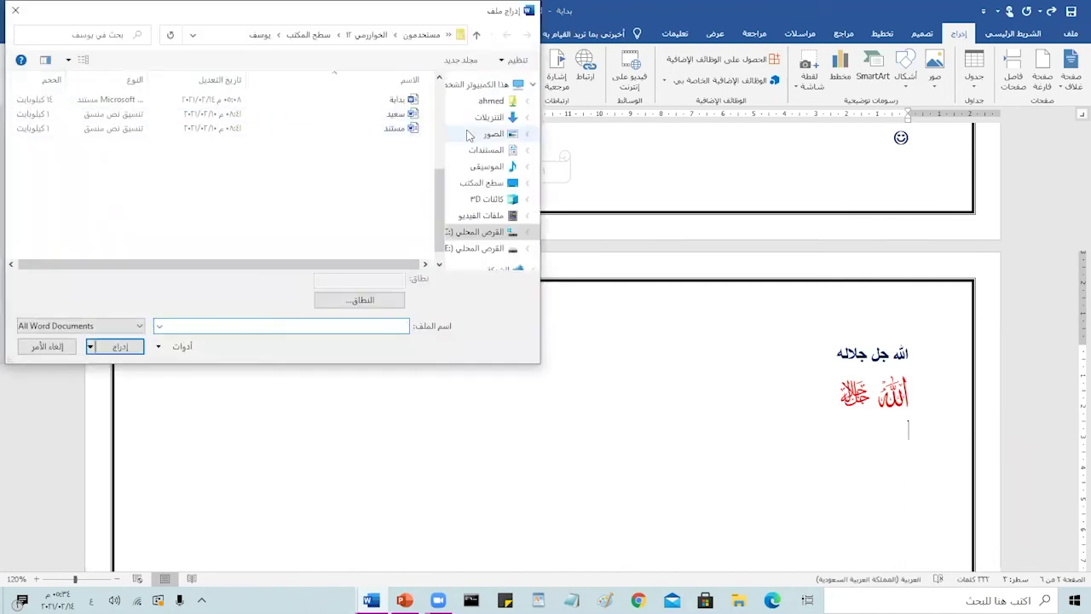
left_click(401, 115)
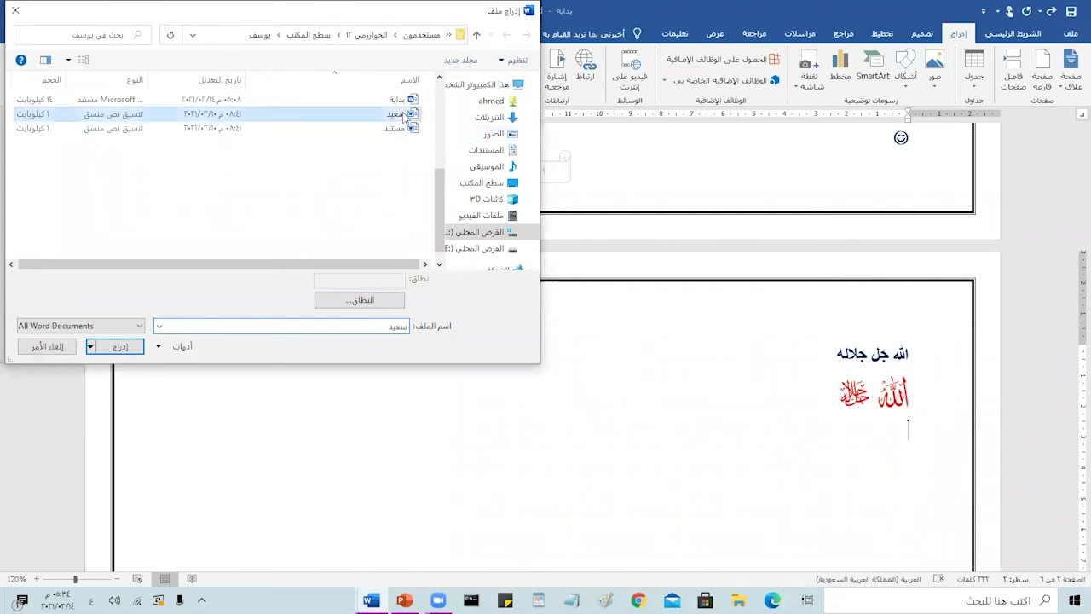
left_click(120, 347)
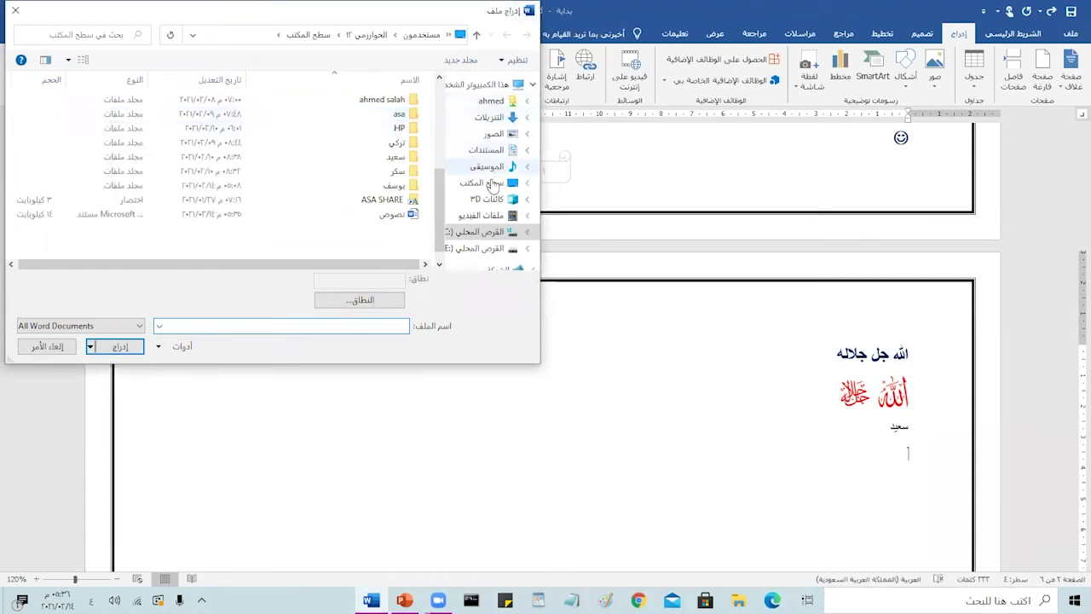
Step: Insert the text of the نصوص file from the Desktop below it
left_click(493, 184)
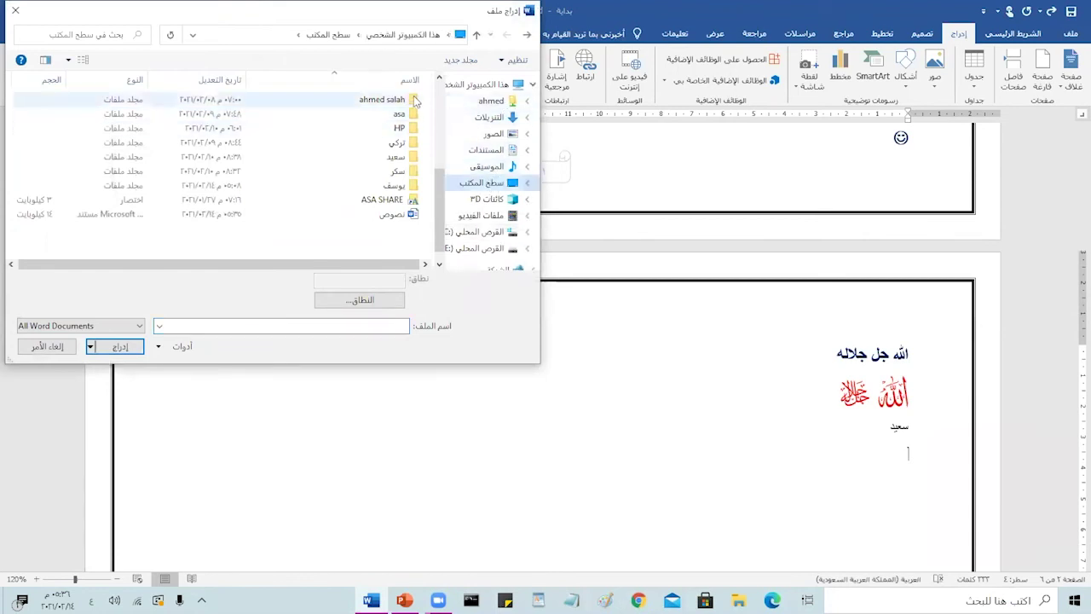
left_click(402, 218)
left_click(109, 346)
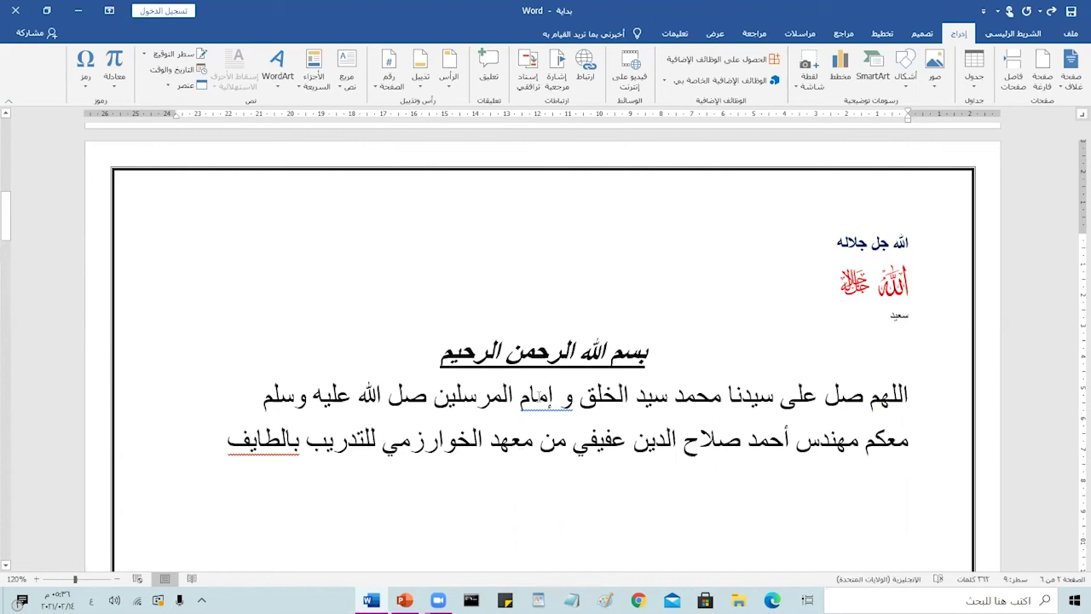
Step: Ignore the spelling flag on إمام once
left_click(542, 397)
right_click(542, 395)
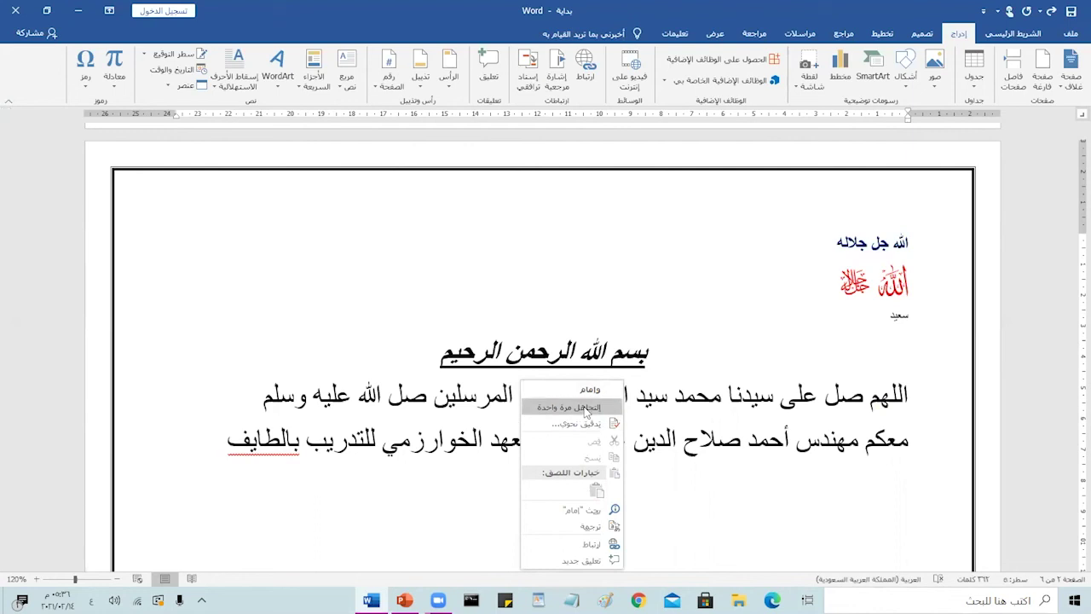
left_click(587, 409)
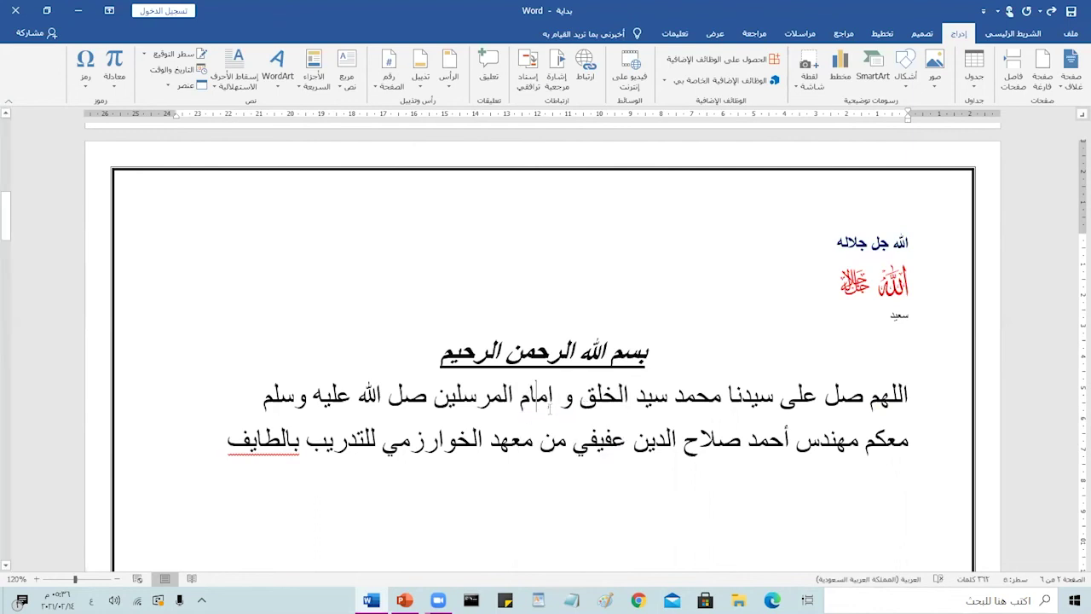
Step: Correct بالطايف to بالطائف and save the document
left_click(555, 434)
left_click(257, 436)
right_click(265, 442)
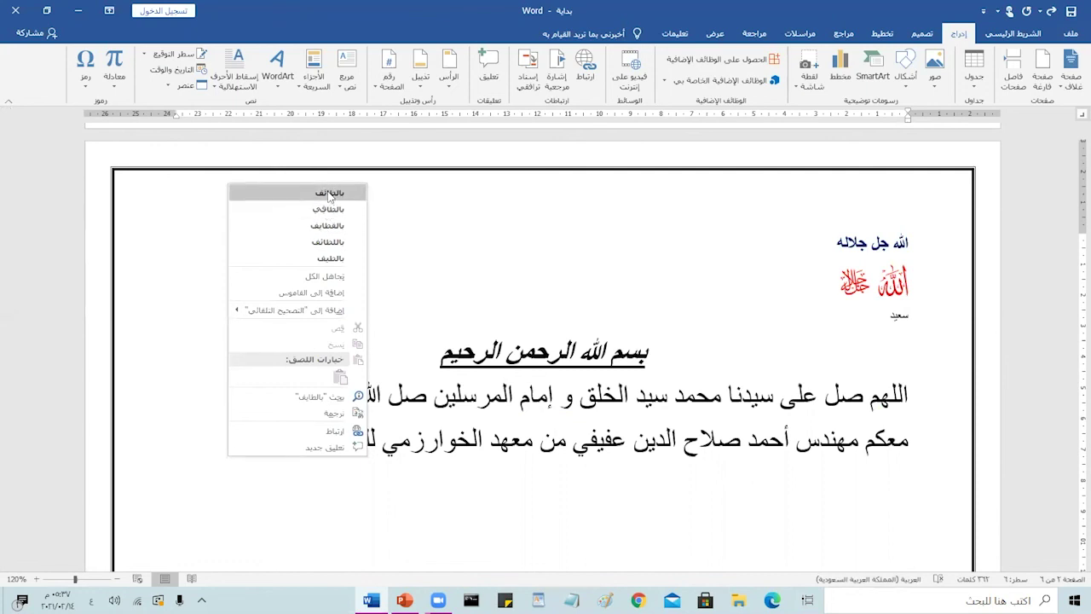
left_click(329, 193)
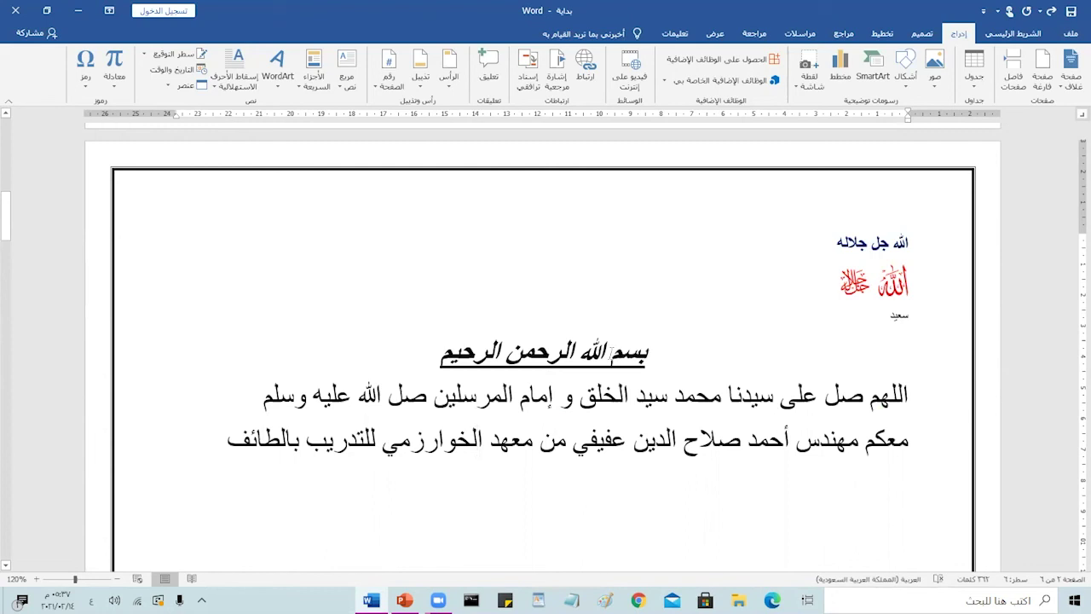
left_click(1071, 12)
Step: Save the document through Save As as a PDF named بداية in the يوسف folder
left_click(1070, 36)
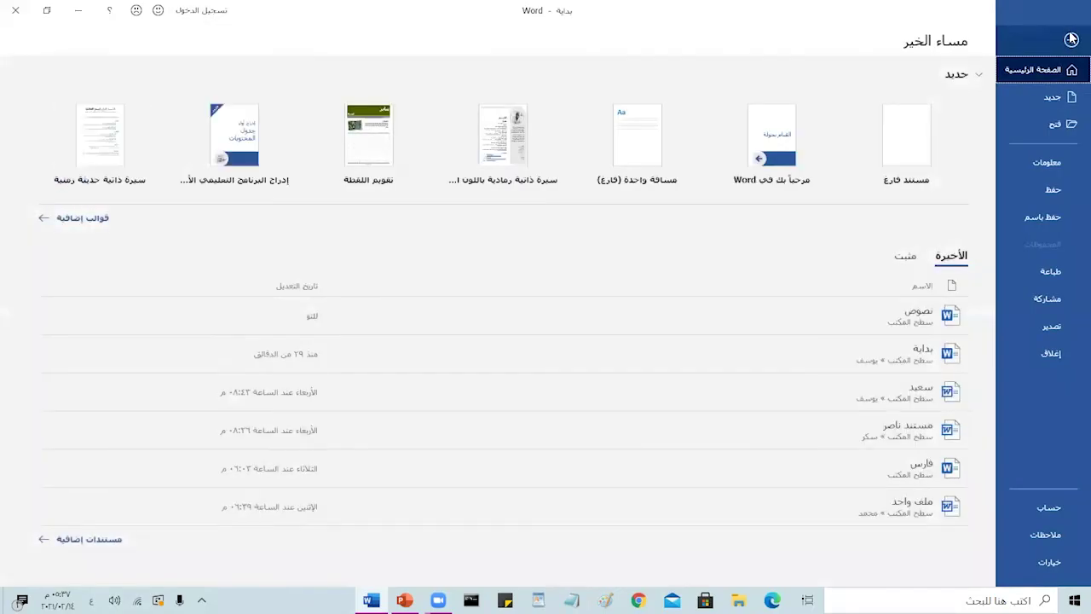
left_click(1055, 218)
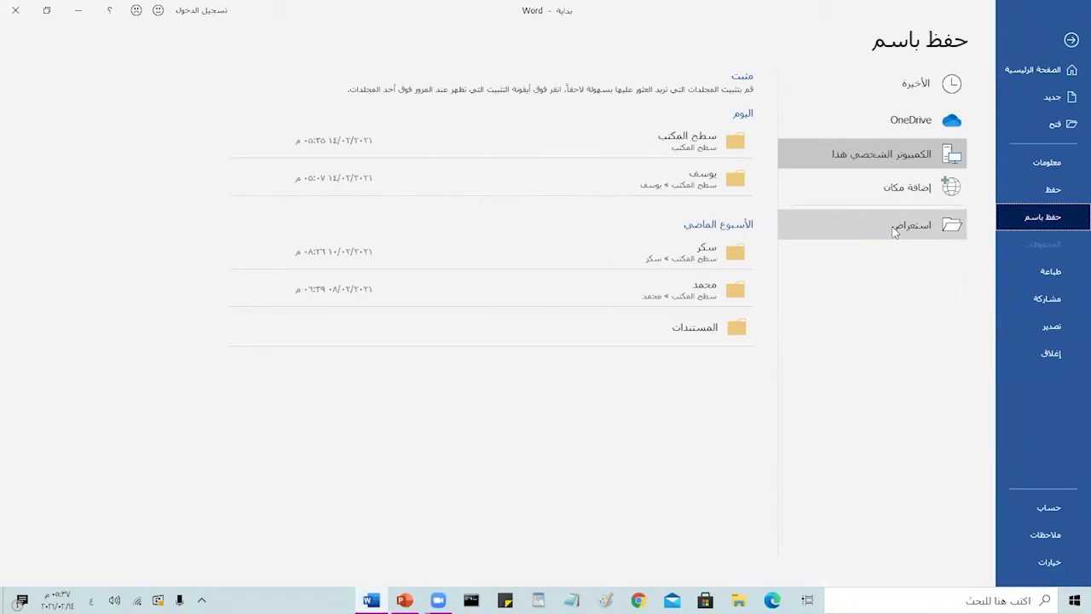
left_click(681, 180)
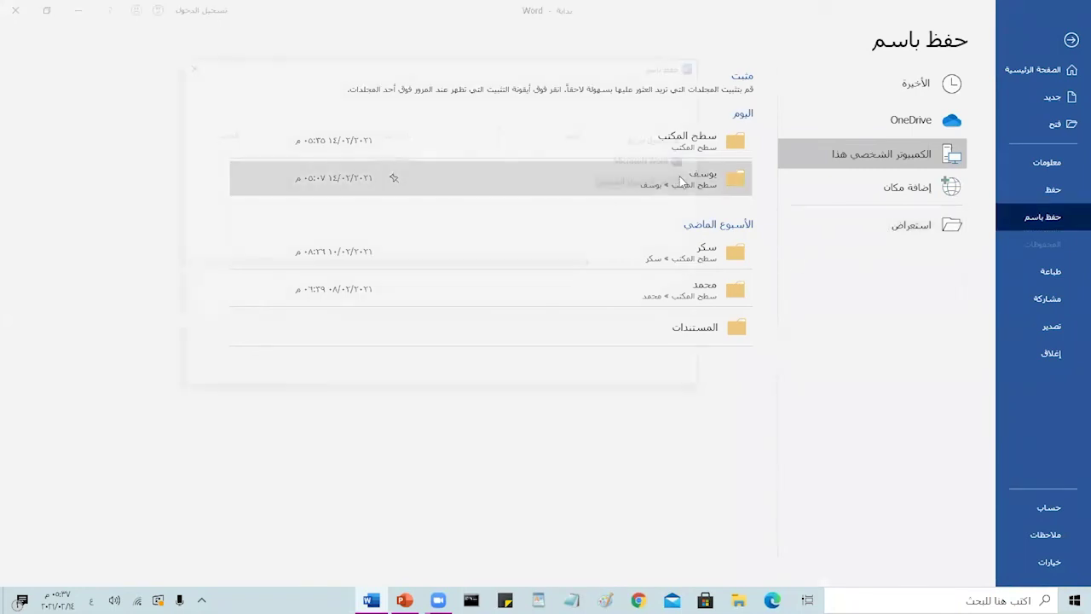
left_click(315, 303)
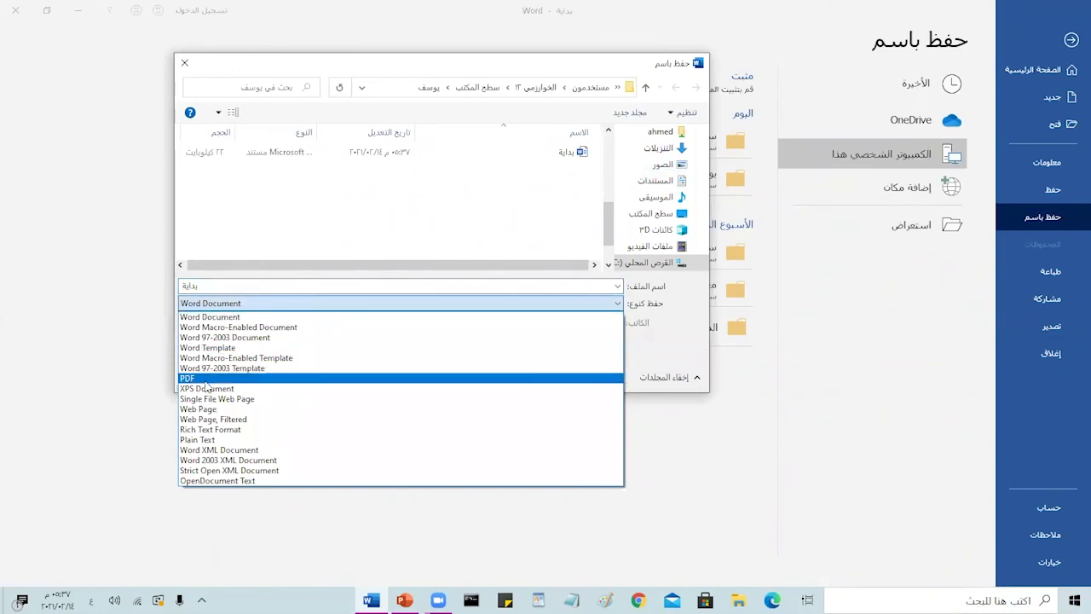
left_click(206, 380)
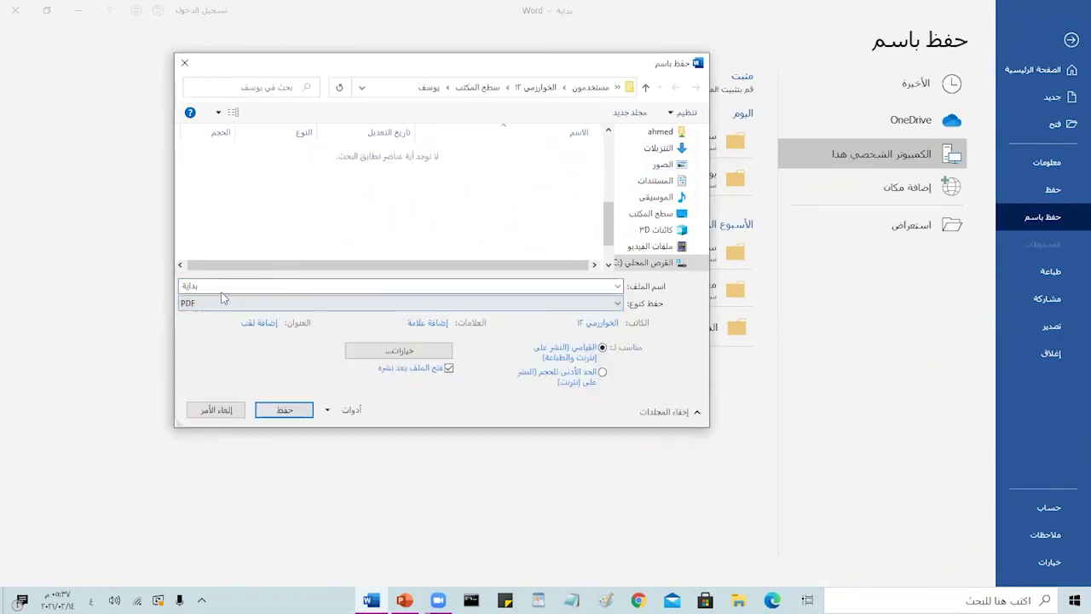
left_click(285, 410)
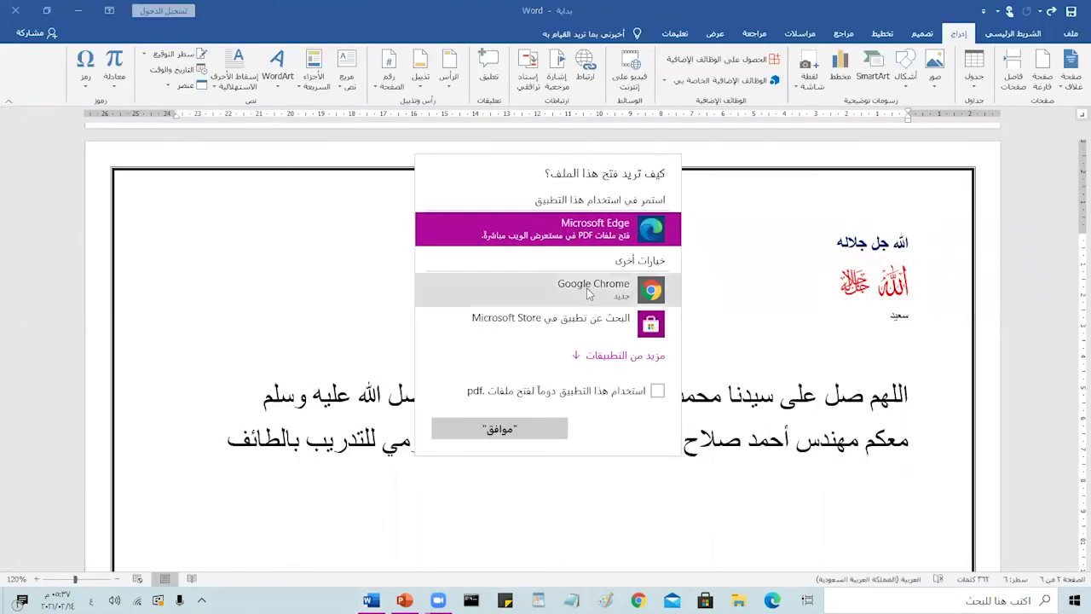
Step: Open بداية.pdf in Microsoft Edge, scroll through its pages, then close it
left_click(500, 429)
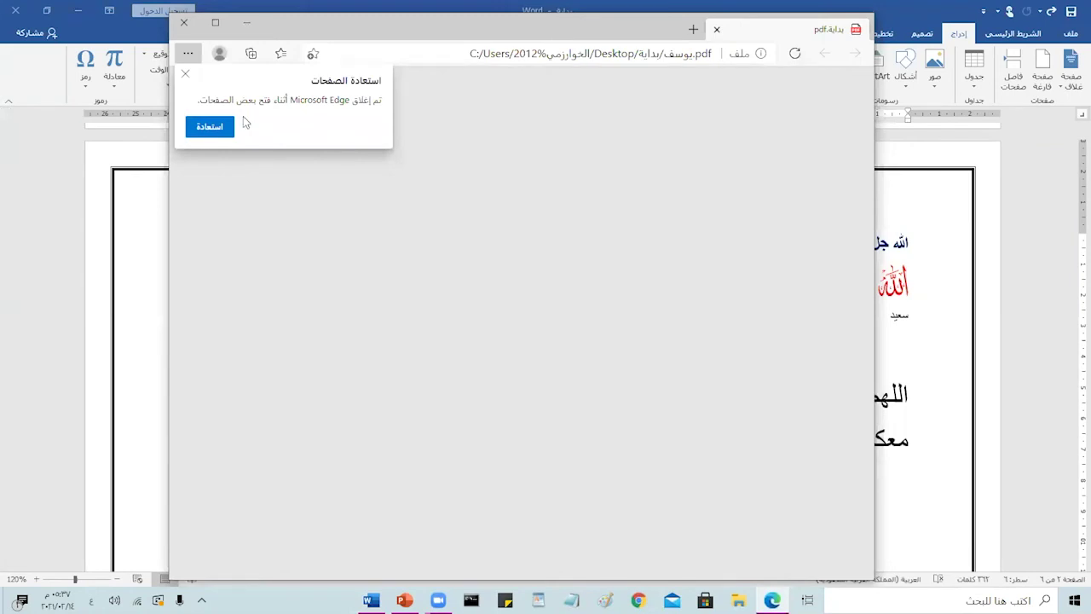
left_click(243, 122)
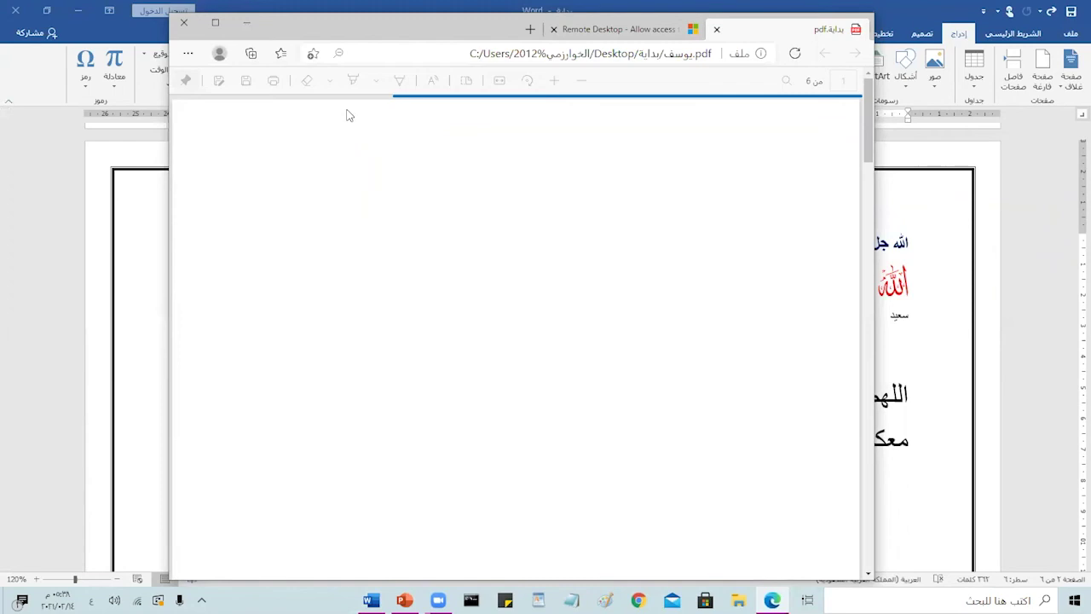
scroll(618, 263, "down", 15)
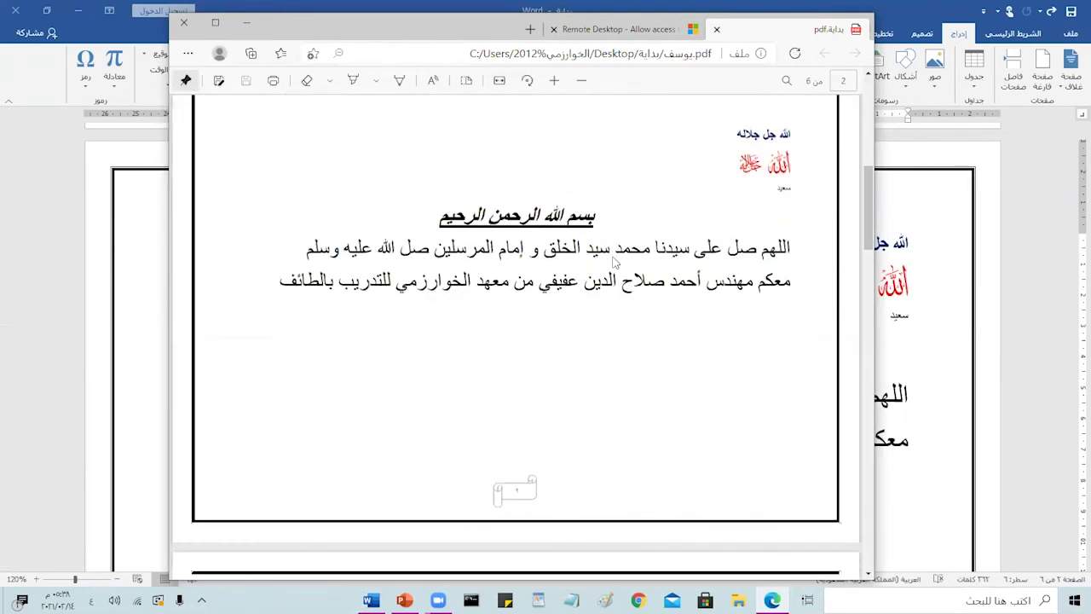
scroll(619, 263, "down", 7)
scroll(619, 262, "down", 6)
scroll(618, 262, "down", 2)
scroll(618, 263, "up", 2)
scroll(619, 263, "up", 5)
scroll(619, 263, "up", 5)
scroll(619, 262, "up", 5)
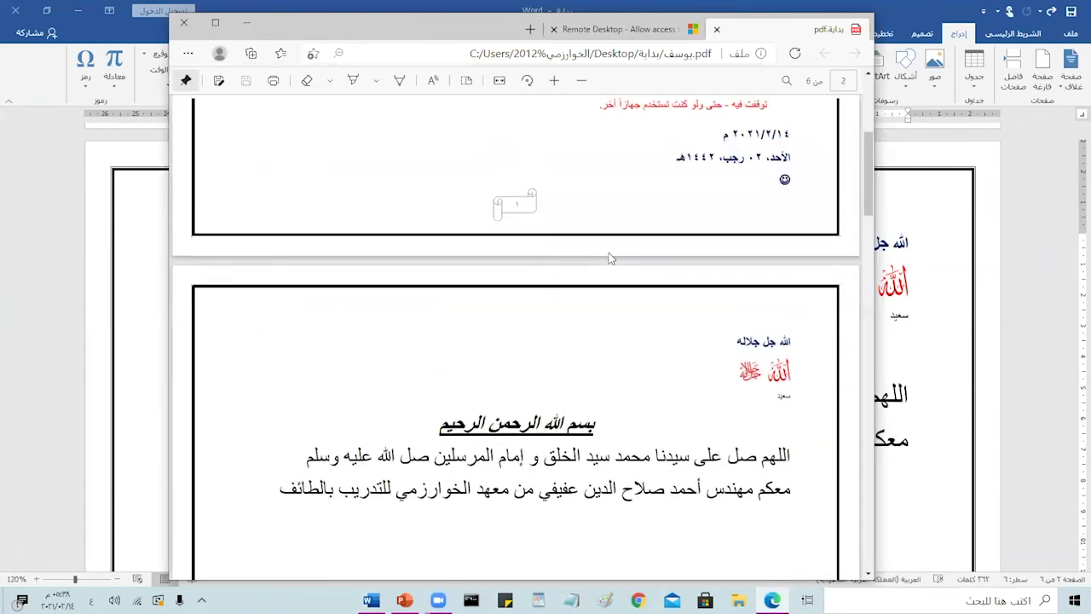
scroll(506, 205, "up", 2)
scroll(506, 204, "up", 2)
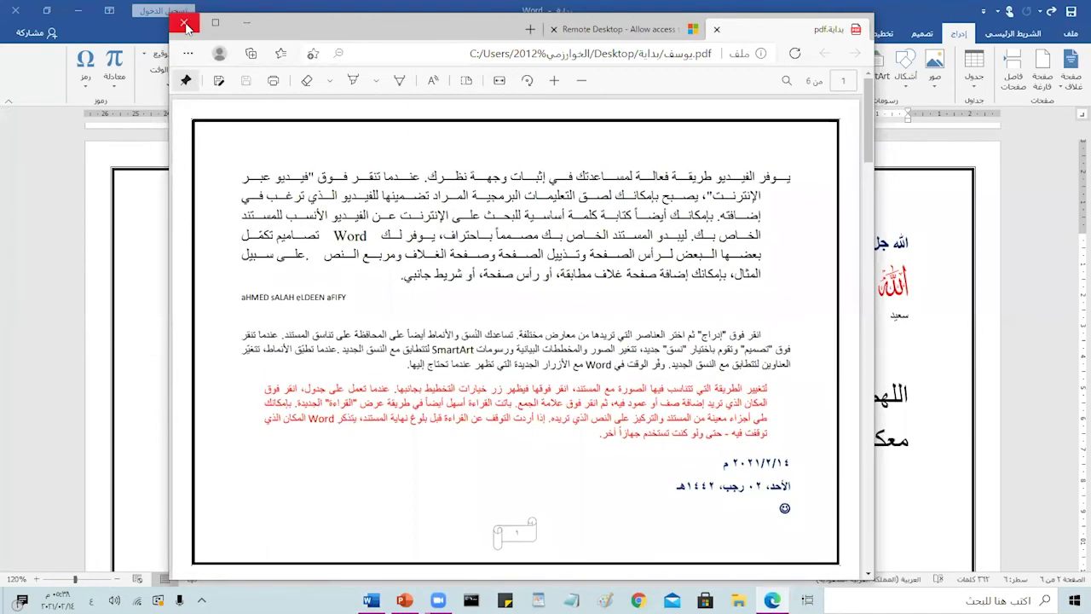
left_click(183, 22)
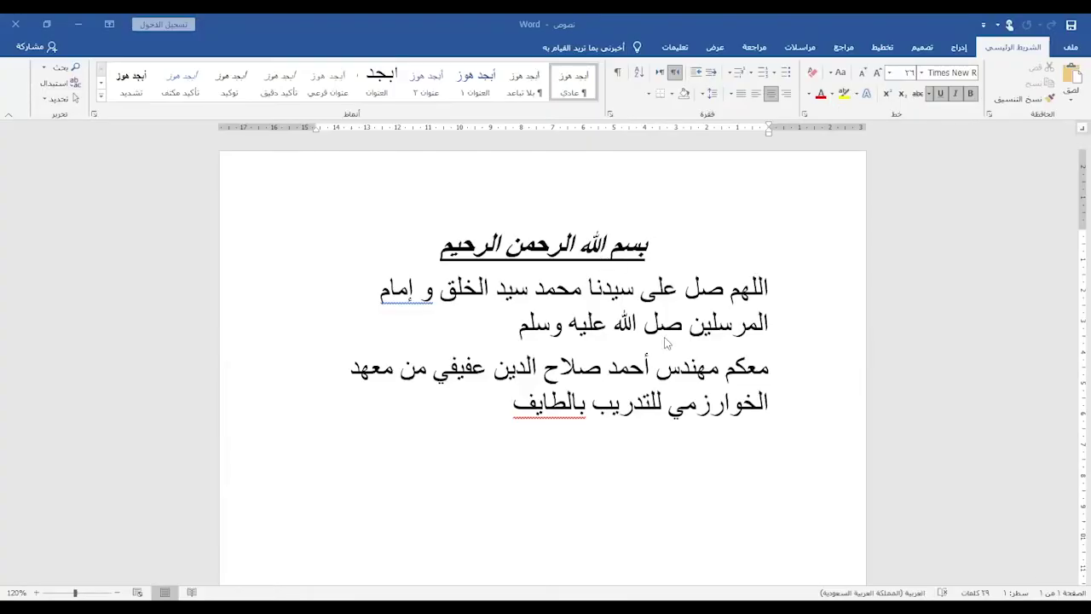
Step: Highlight the words صل الله عليه وسلم in yellow
left_click(614, 324)
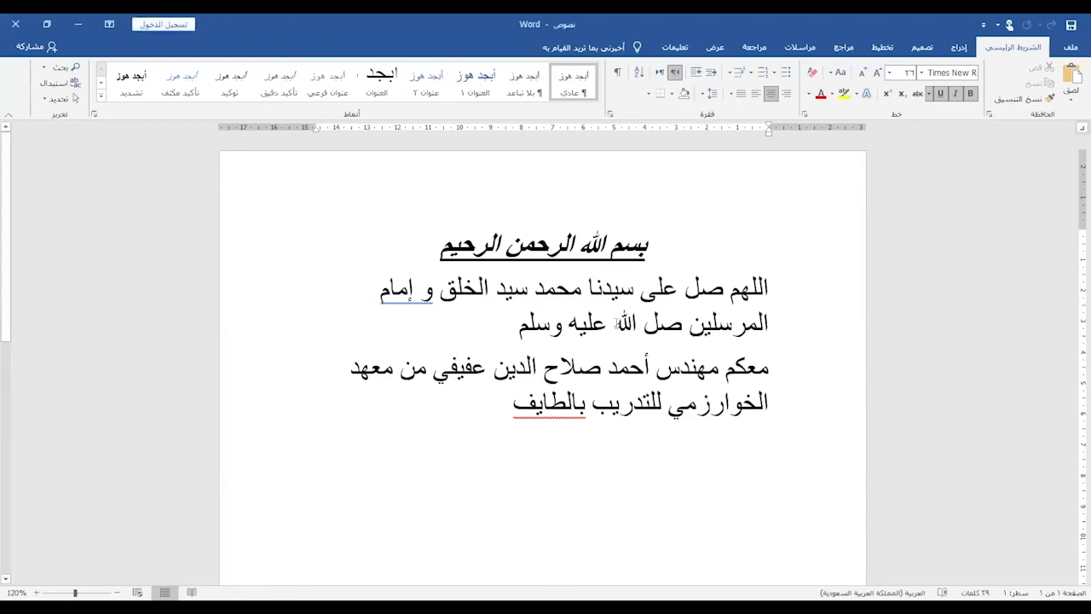
left_click_drag(516, 328, 681, 324)
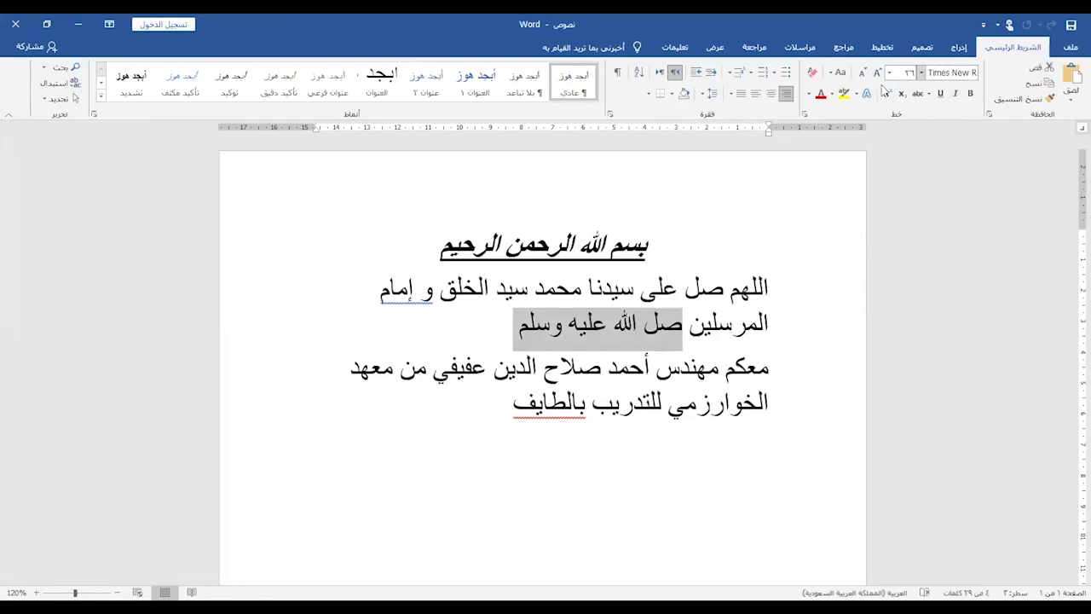
left_click(832, 96)
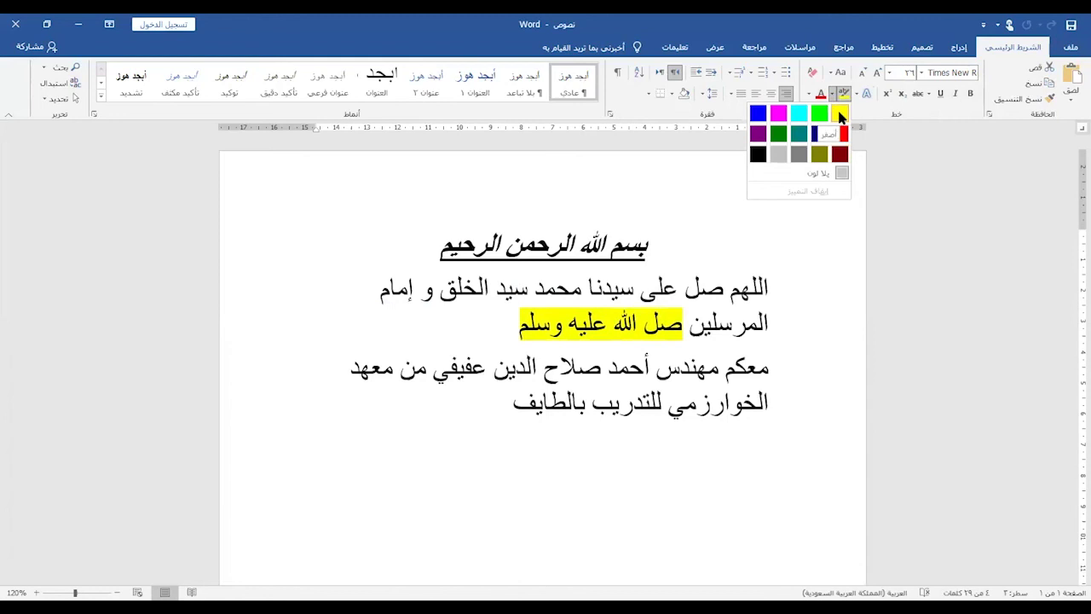
left_click(840, 115)
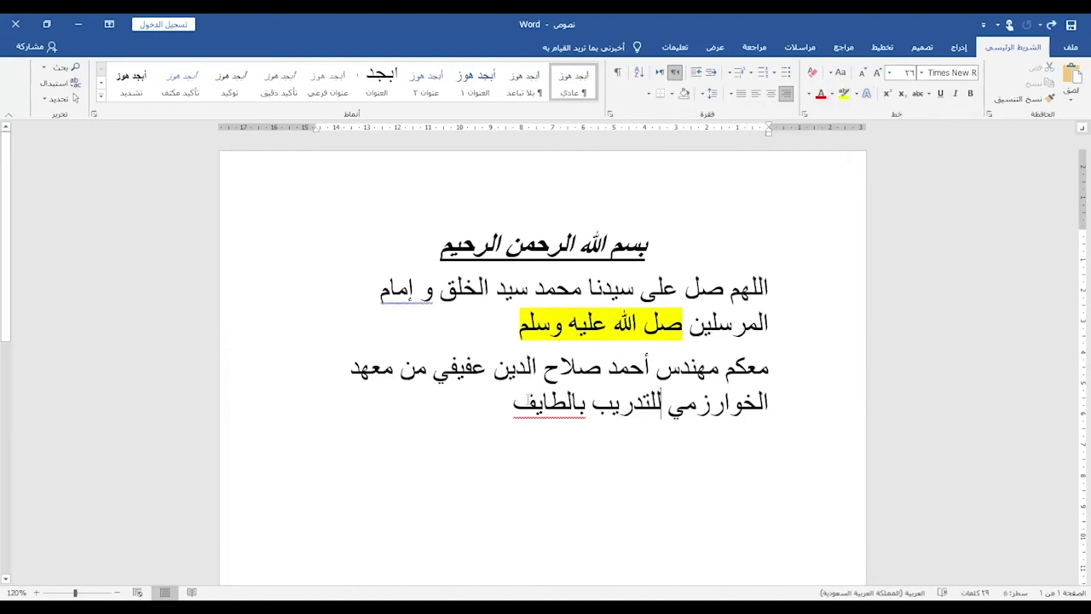
Step: Highlight the presenter's surname in light grey and start a blank line below
left_click_drag(435, 375, 484, 368)
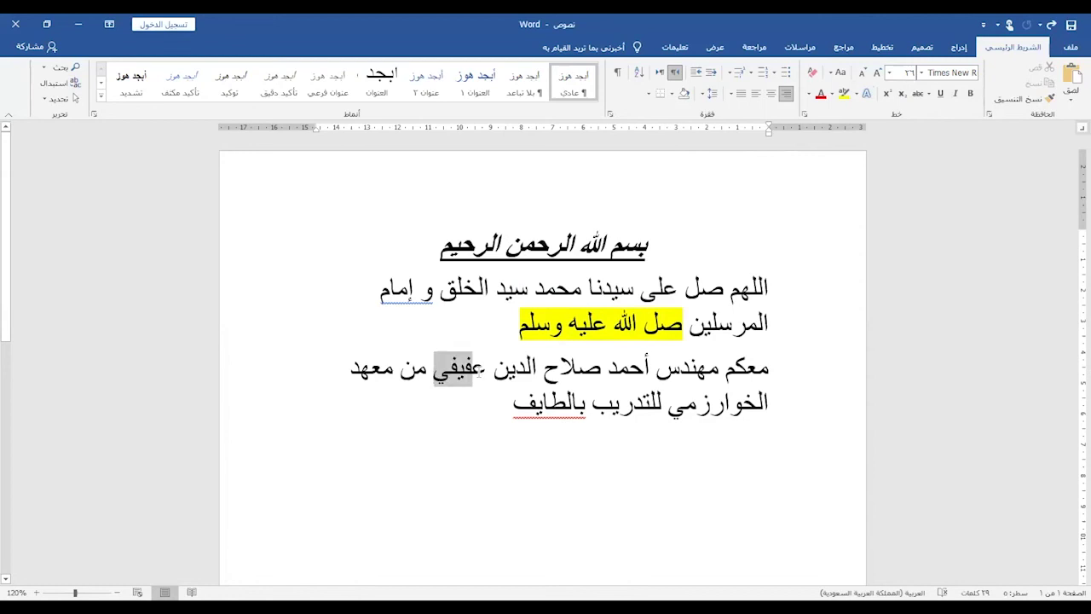
left_click(834, 93)
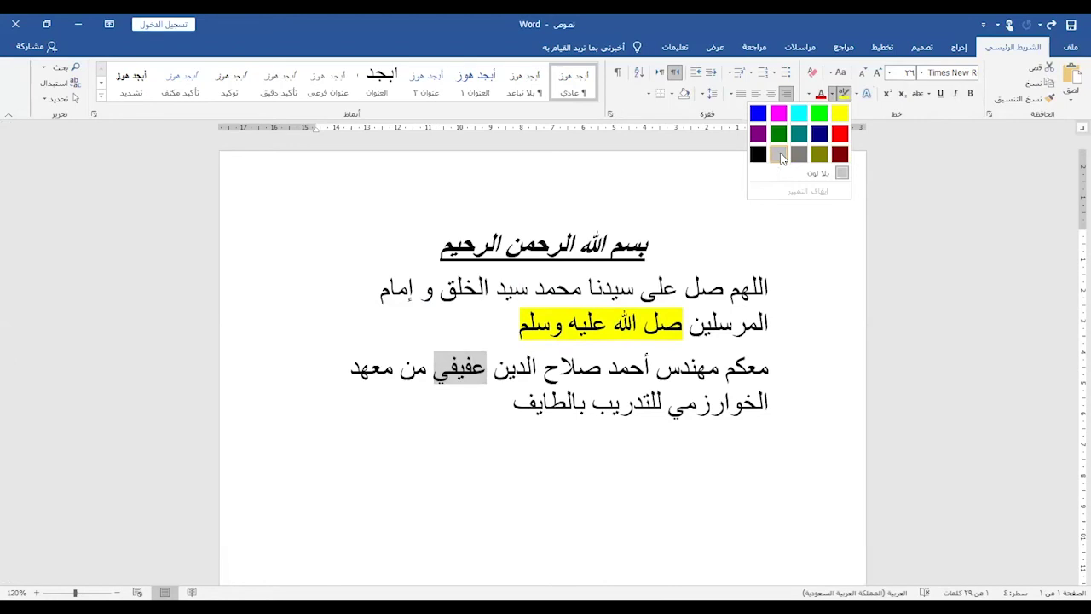
left_click(779, 156)
double_click(627, 484)
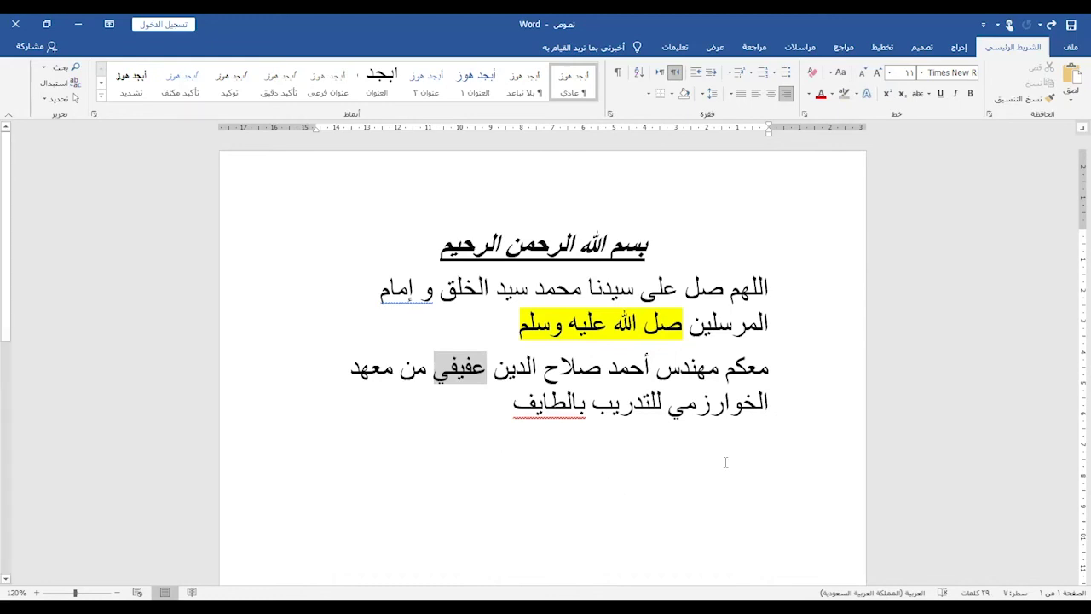
Step: Type محمد, أحمد, خالد, محمود, صلاح and عبدالله on separate lines, then select them
scroll(728, 461, "down", 3)
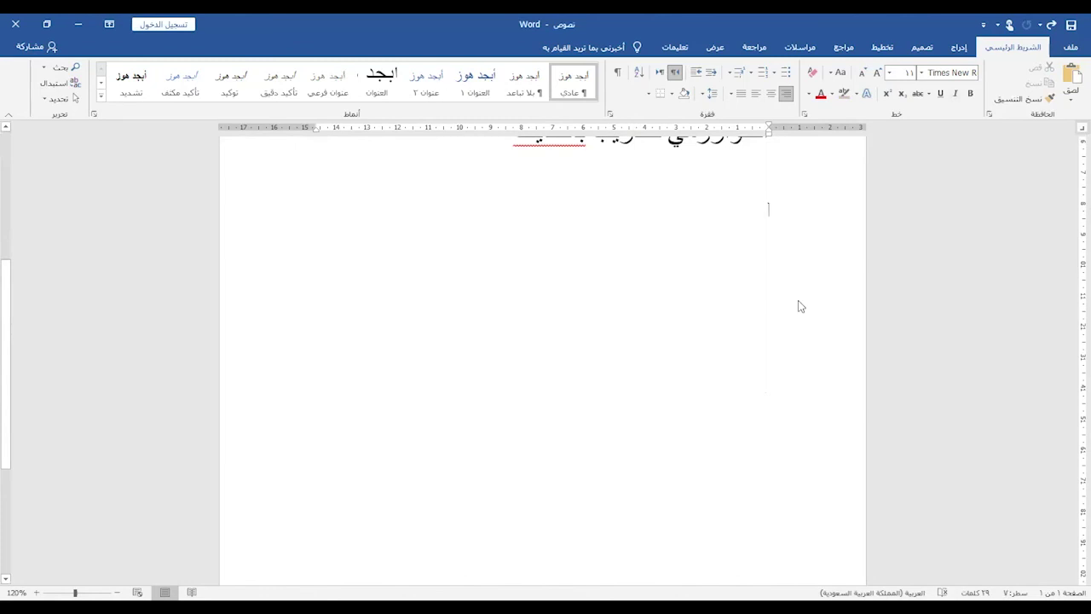
type("محمد")
key("Return")
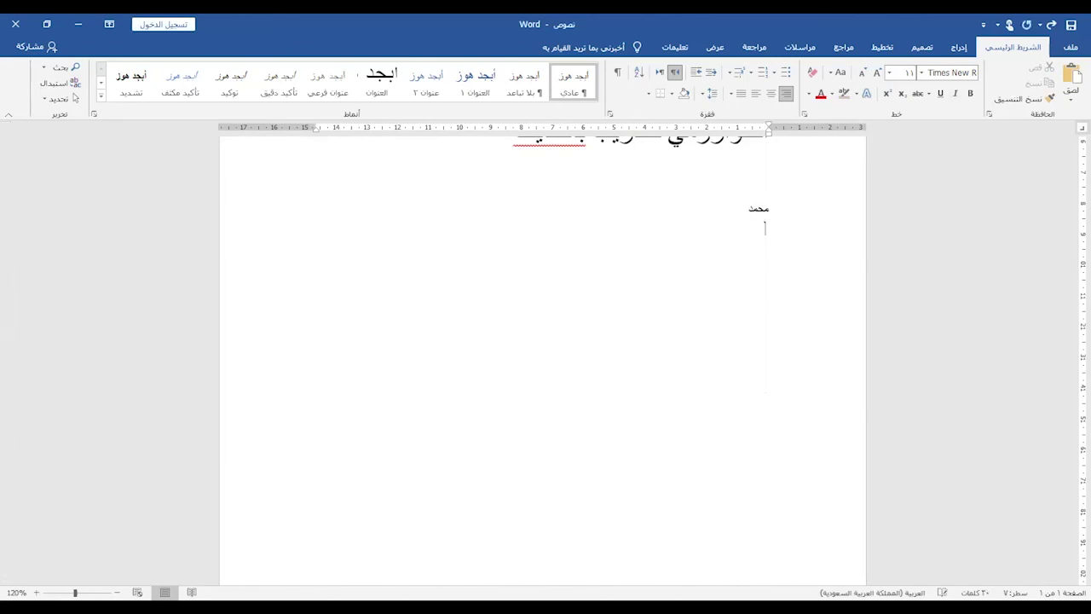
type("أحمد ")
type("خالد م")
type("حمود")
key("Return")
type("صلاح ")
type("عب")
type("دالله")
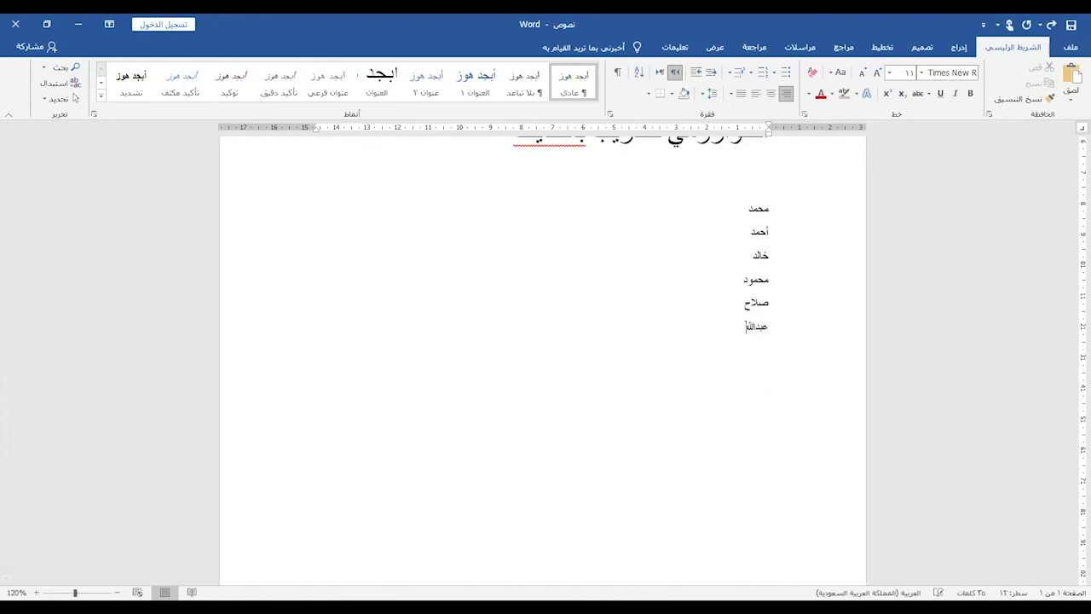
left_click(684, 235)
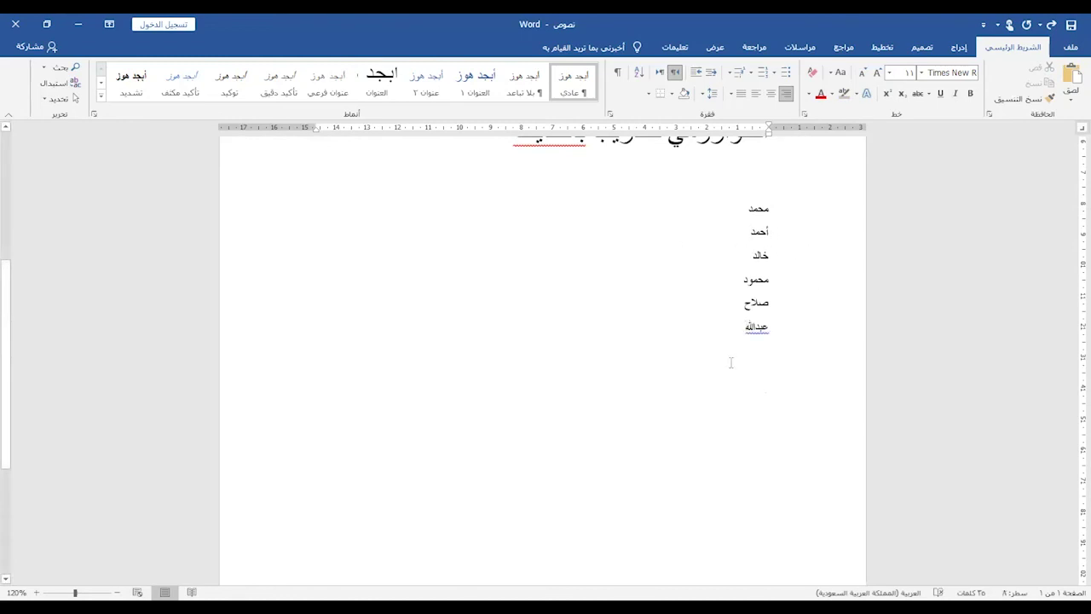
left_click_drag(767, 206, 741, 326)
Step: Apply checkbox bullets to the names and grow the font to size 22
left_click(775, 75)
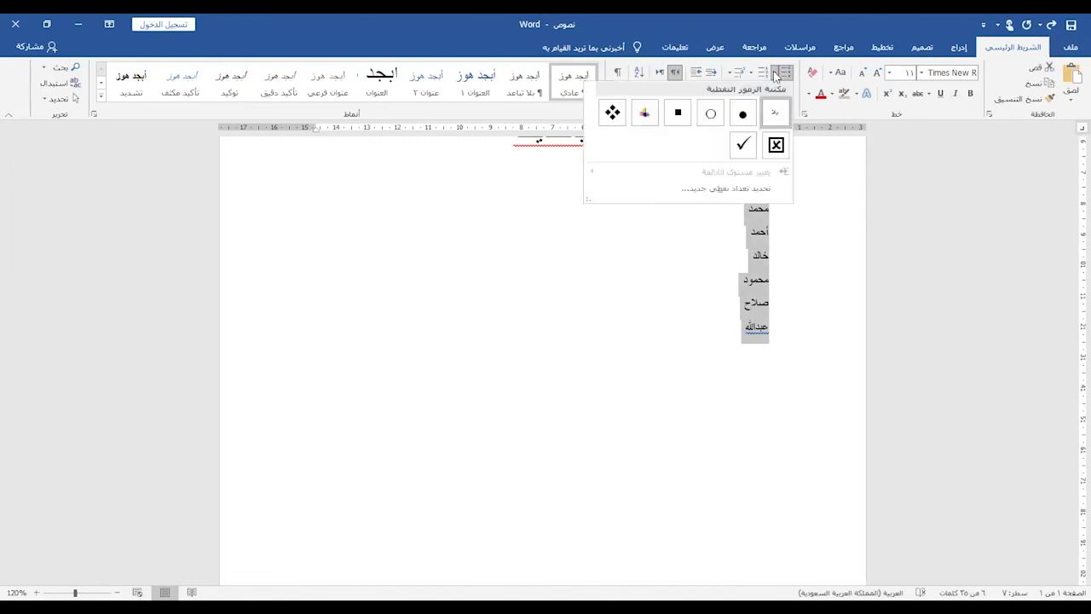
left_click(776, 146)
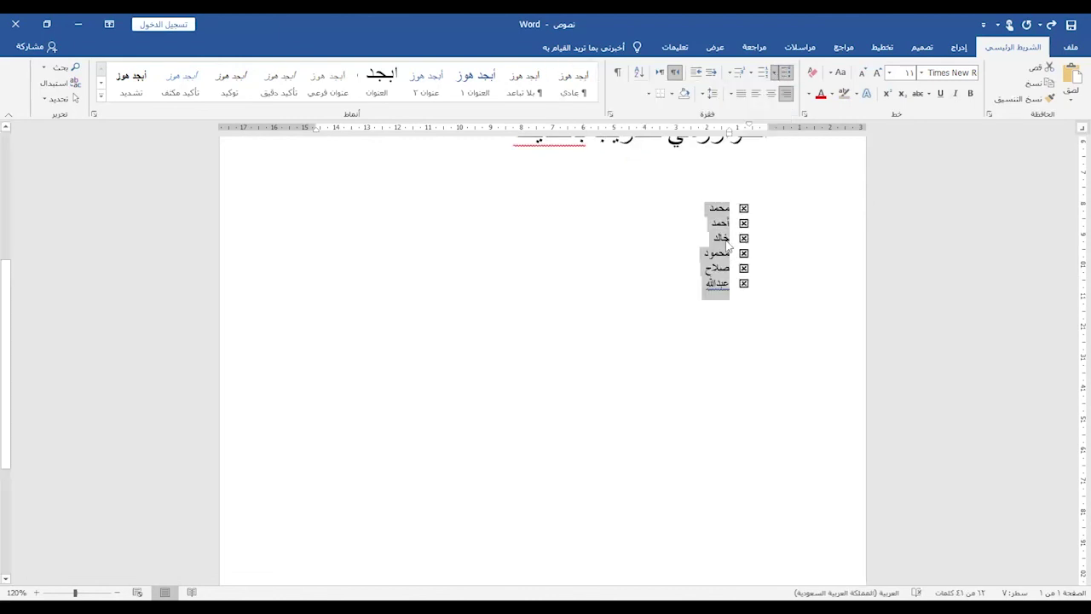
left_click(875, 75)
left_click(876, 75)
left_click(876, 75)
left_click(875, 75)
left_click(875, 75)
left_click(875, 75)
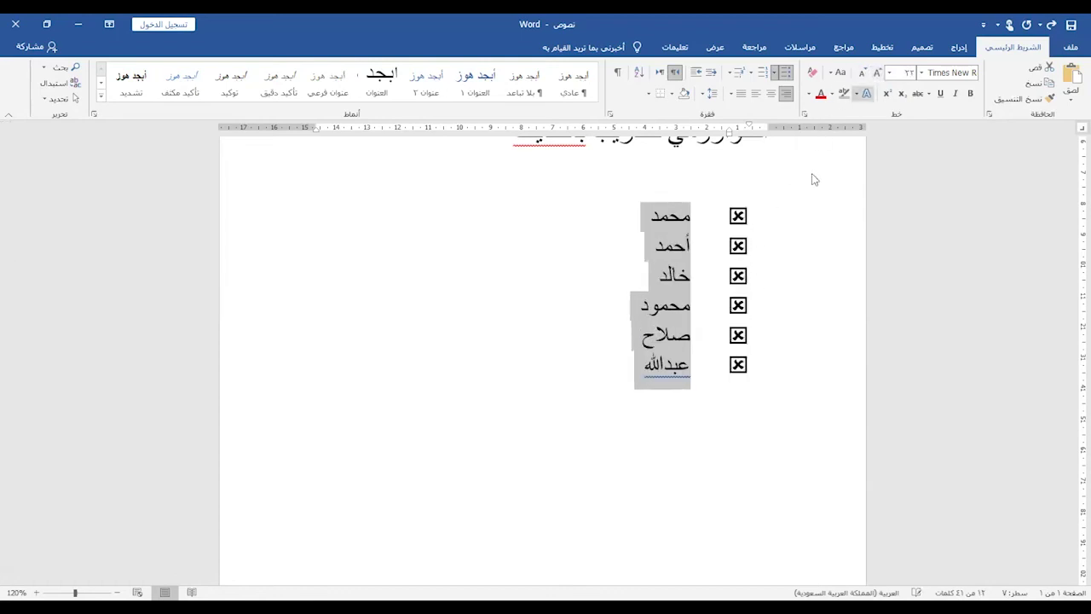
Step: Add عاطف and عبدالرحمن after خالد, then select the whole list
left_click(641, 283)
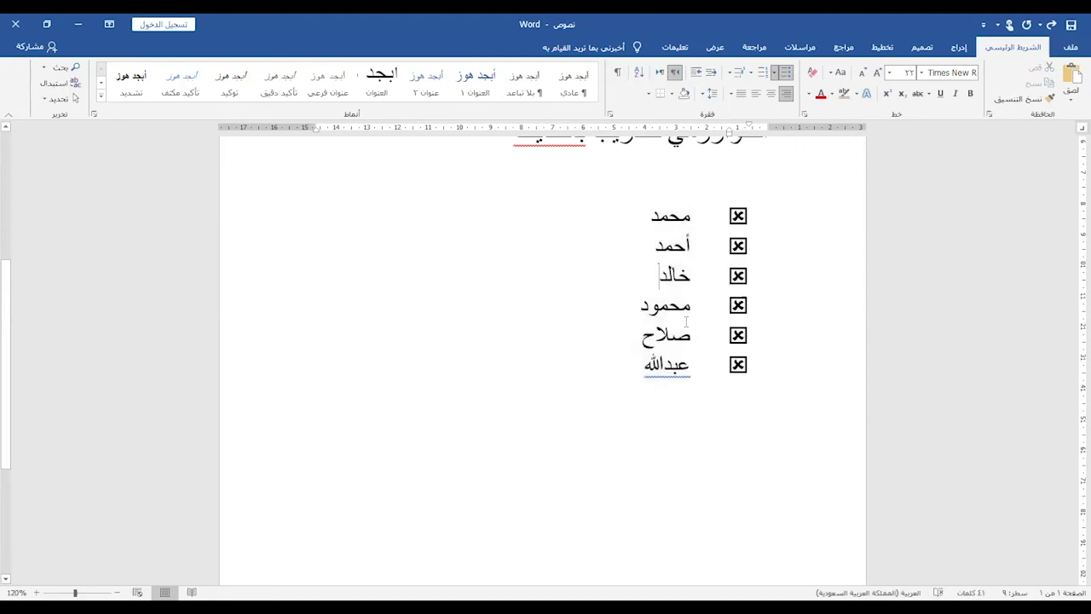
key("Return")
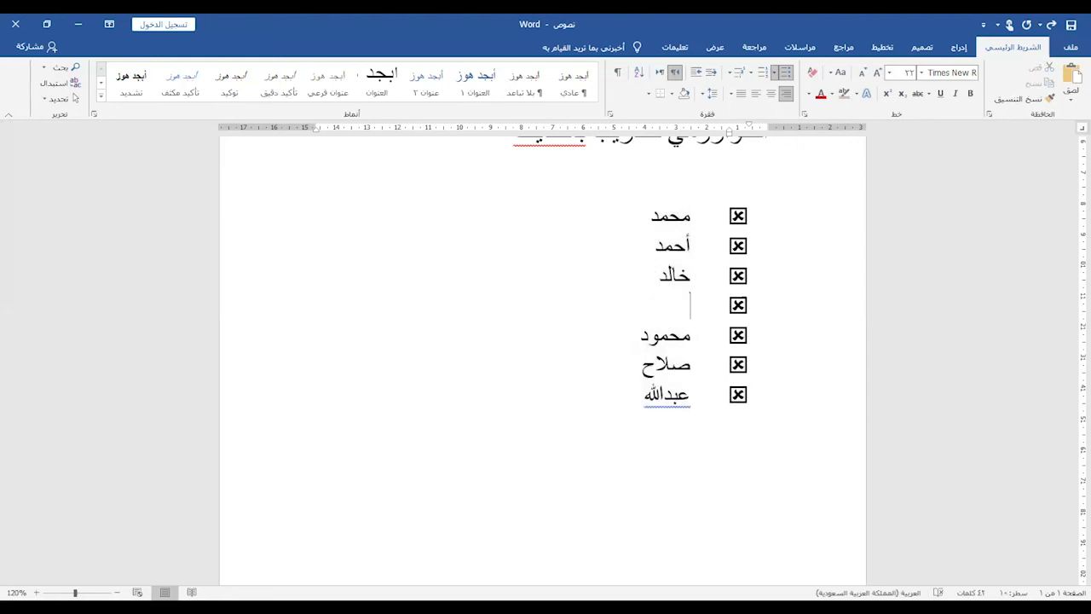
type("عاطف")
key("Return")
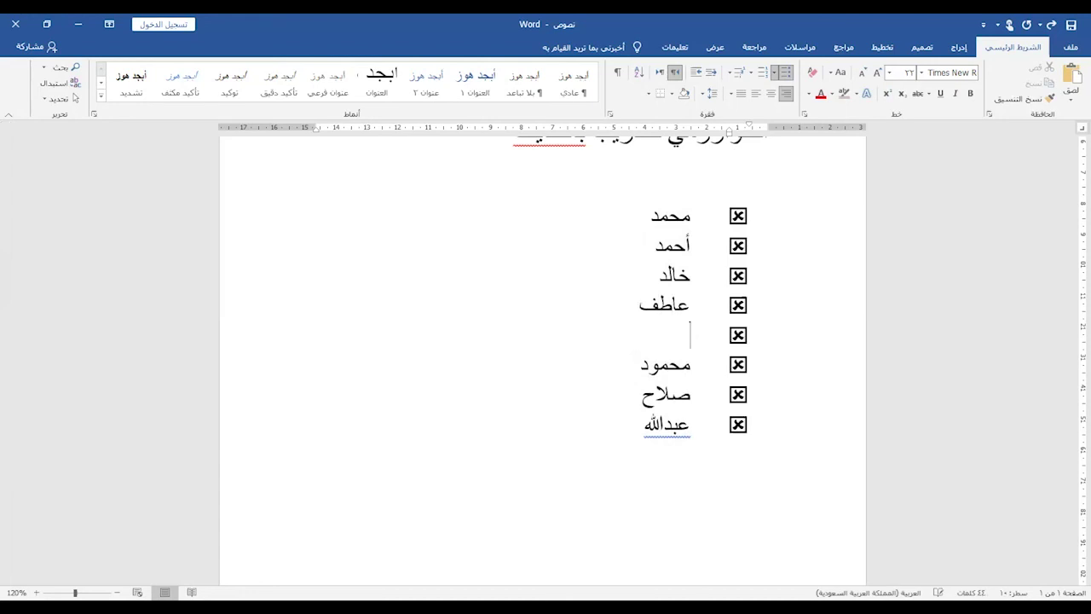
type("عبدالرحمن")
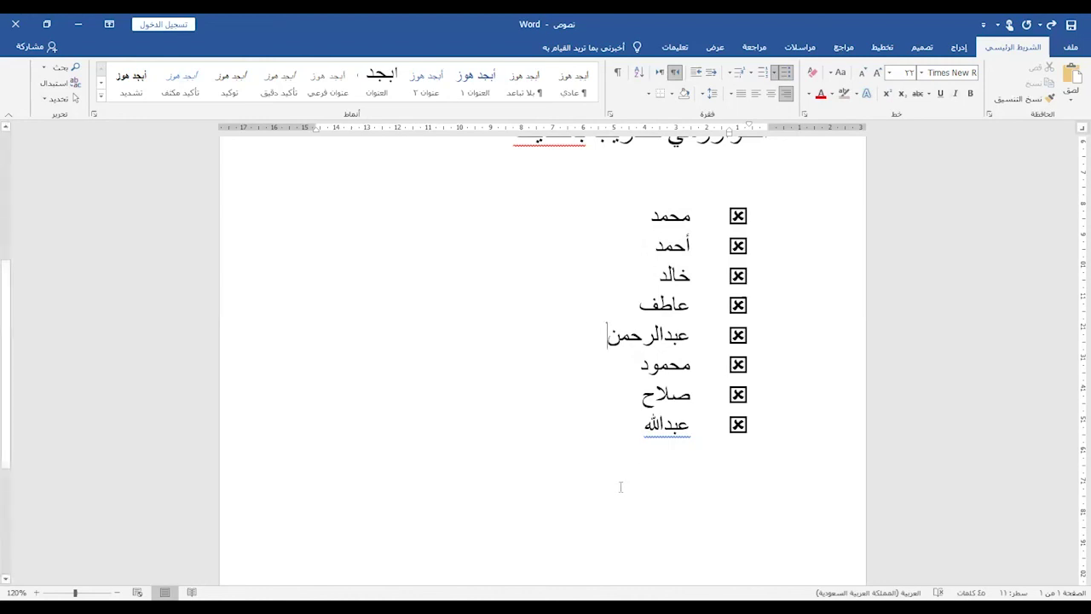
mouse_move(693, 209)
left_mouse_down()
mouse_move(694, 341)
mouse_move(663, 439)
left_mouse_up()
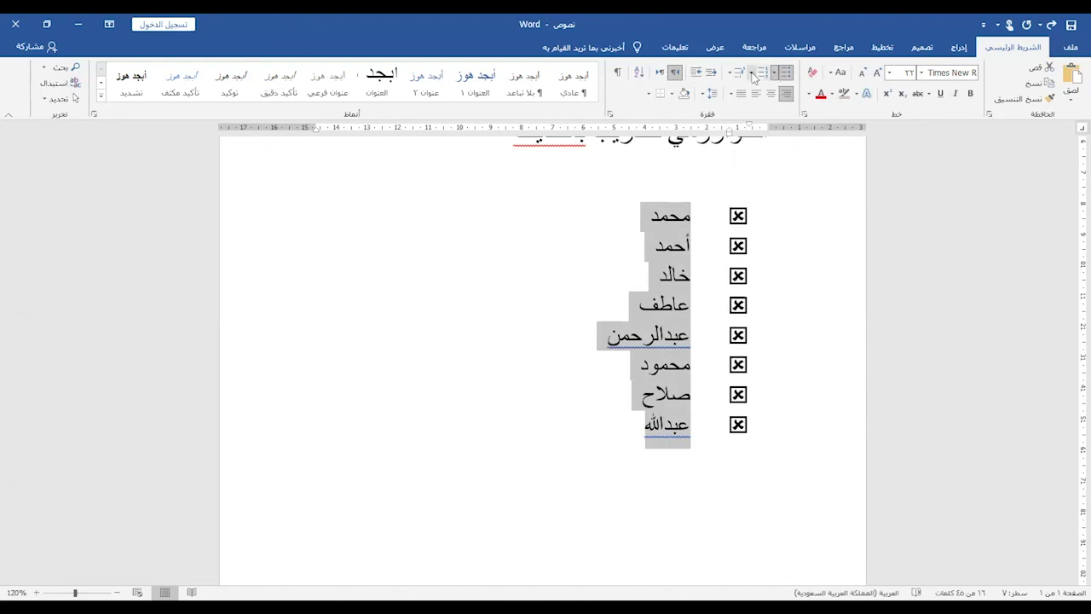
Step: Number the name list in the 1) style
left_click(753, 75)
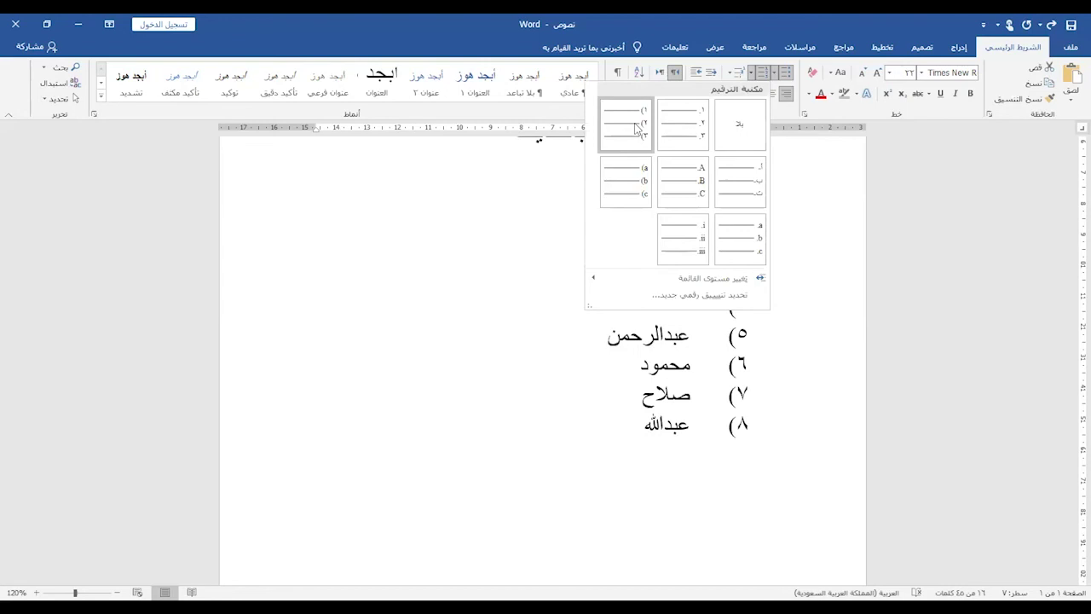
left_click(635, 128)
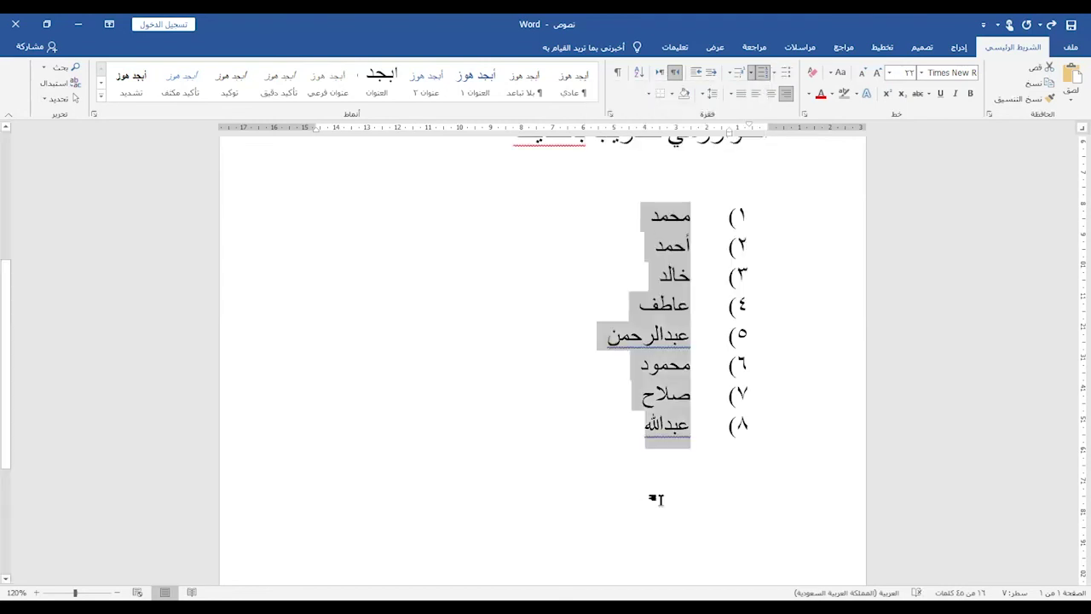
left_click(596, 460)
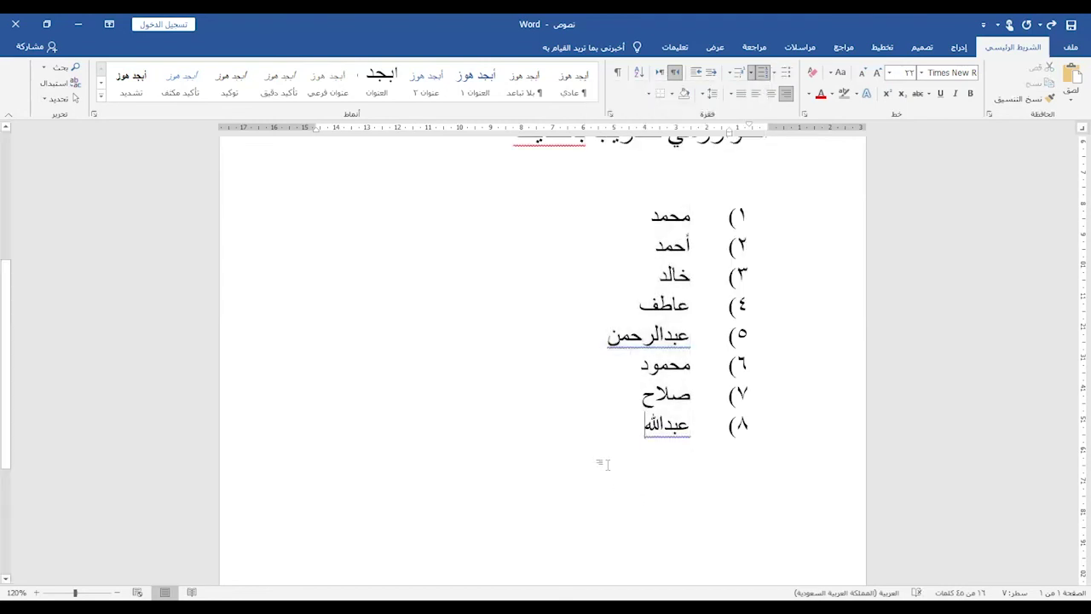
Step: Add يوسف after عاطف, عماد at the end, and an empty item after أحمد
left_click(624, 305)
key("Return")
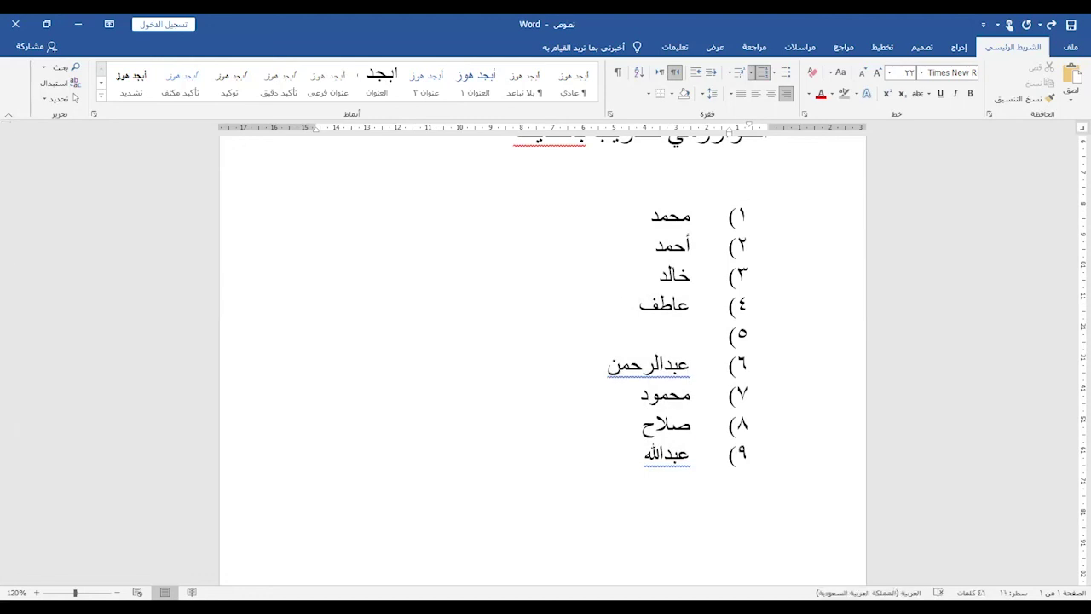
type("يوسف")
left_click(632, 459)
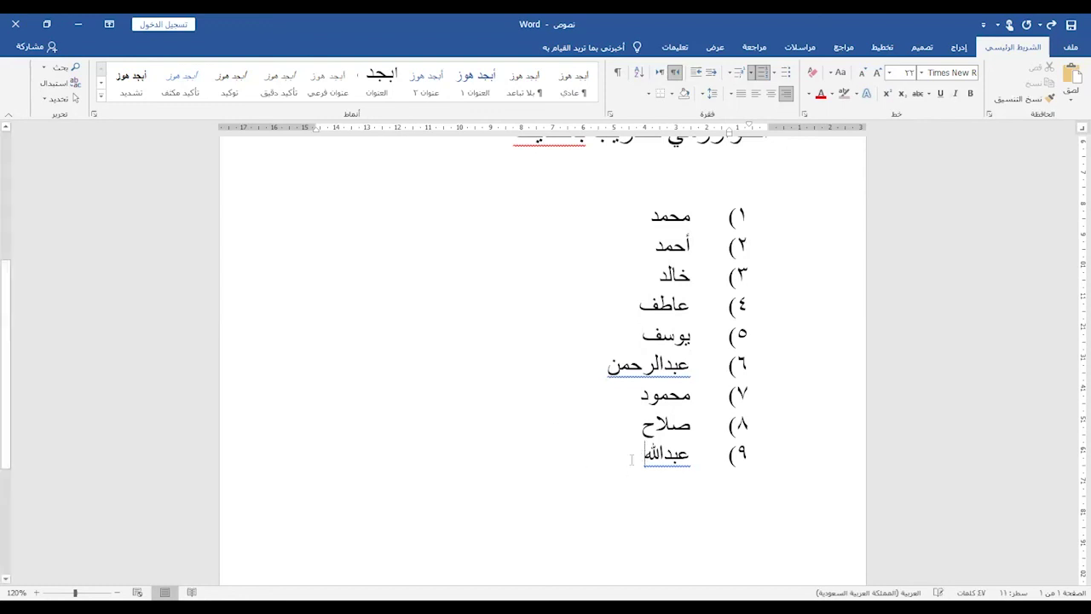
key("Return")
type("عماد")
key("Return")
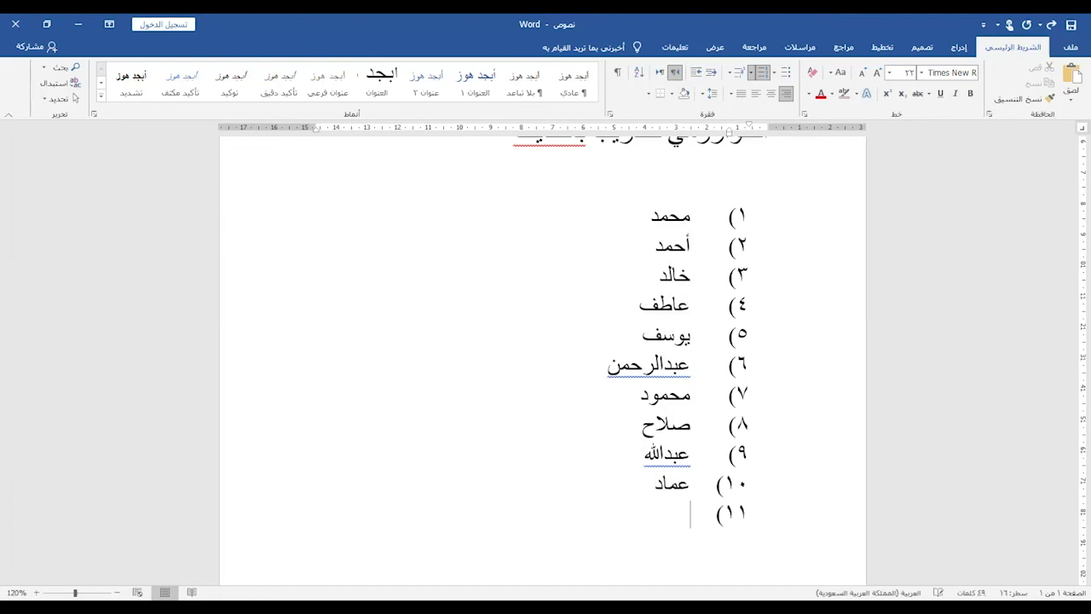
key("Return")
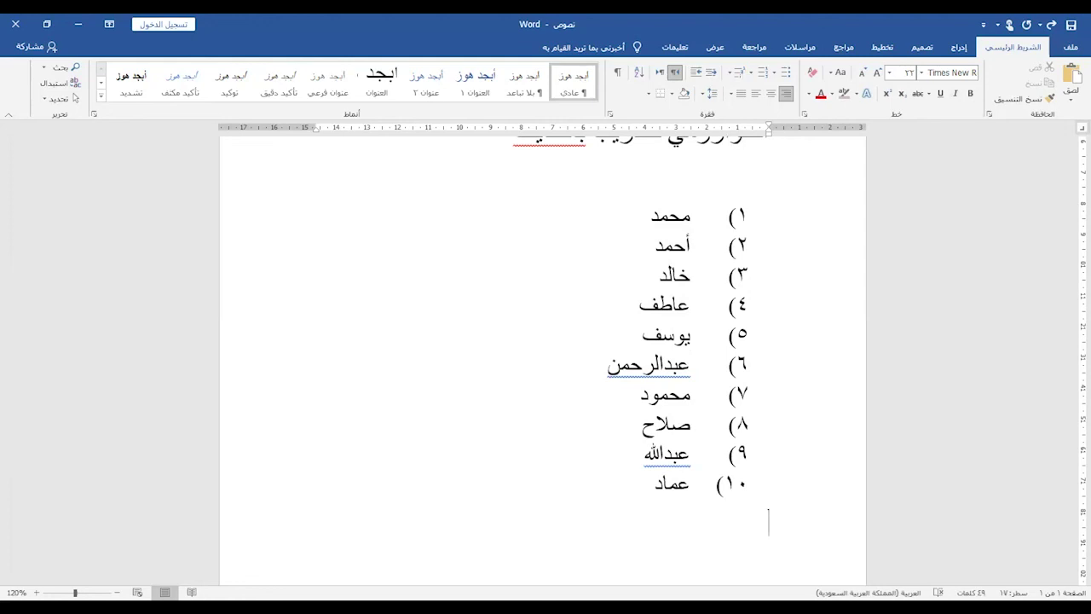
left_click(643, 249)
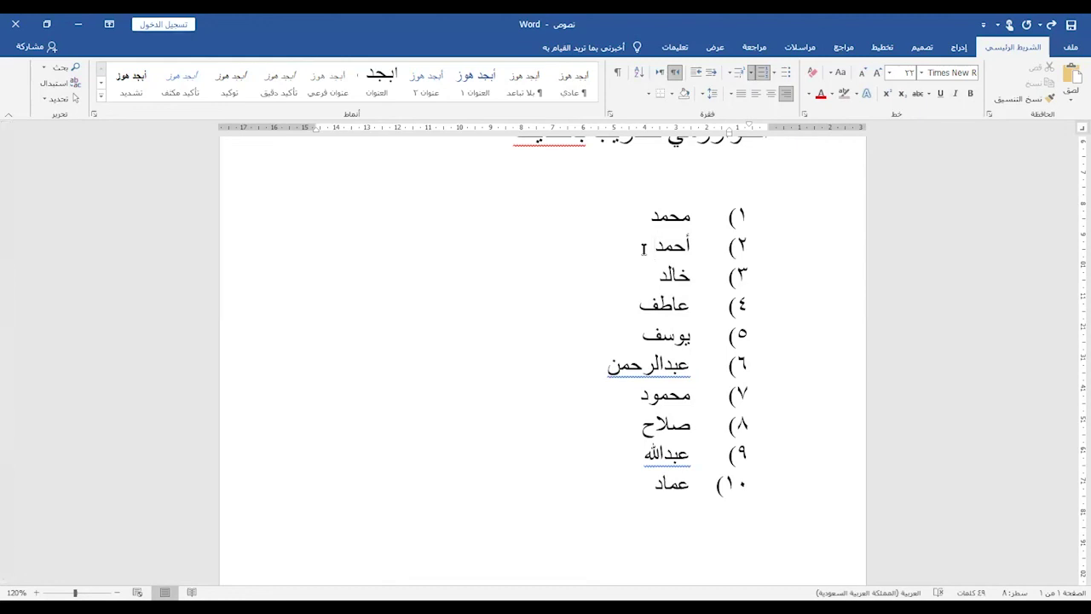
key("Return")
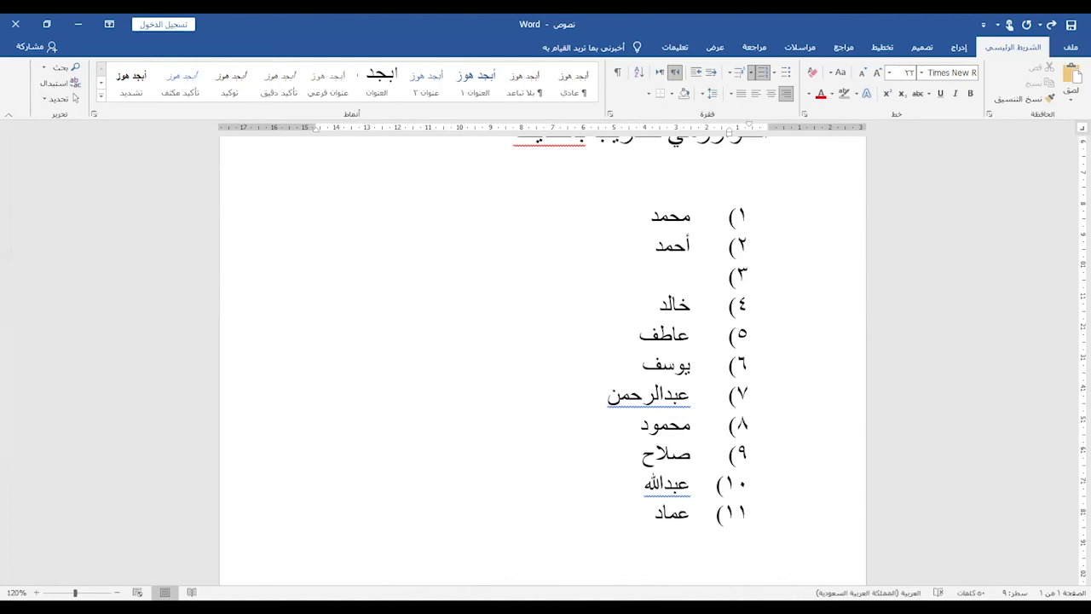
Step: Add طاهر, سيد and فرج as sub-items under item 2
key("BackSpace")
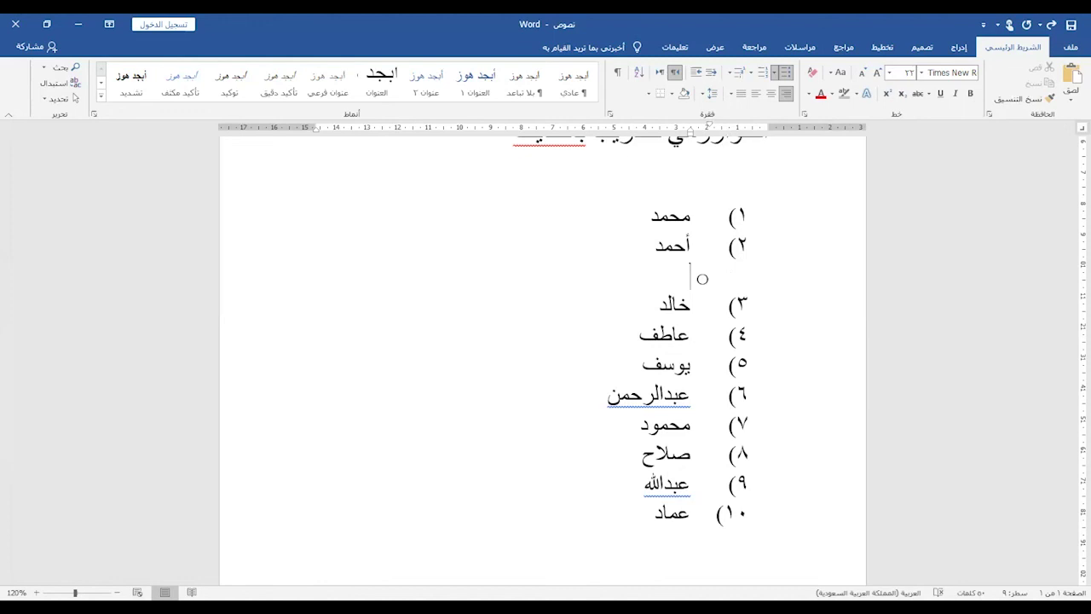
type("طاهر")
key("Return")
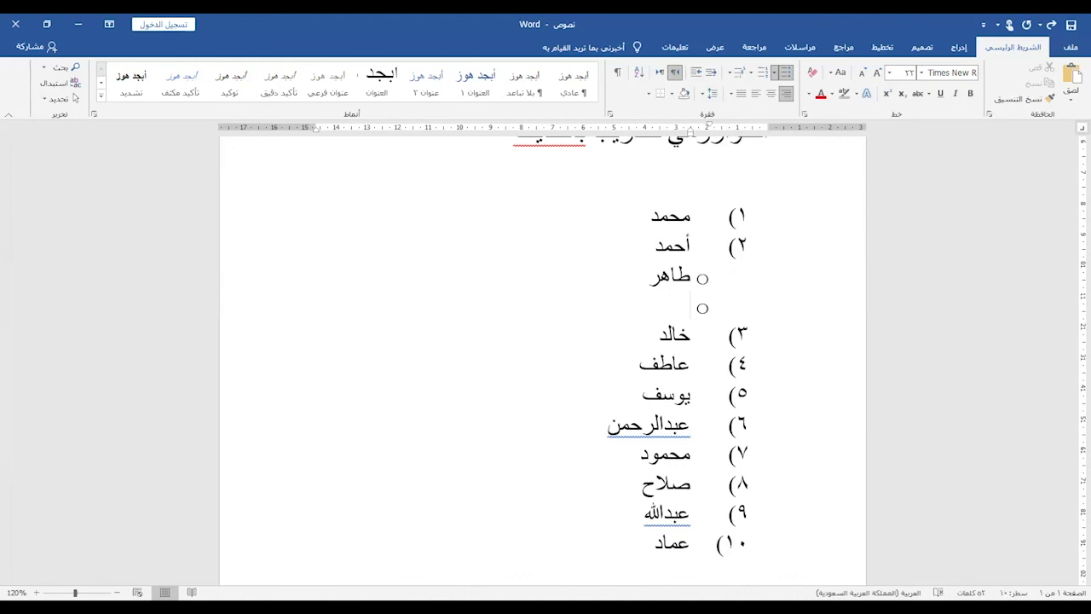
type("سيد")
key("Return")
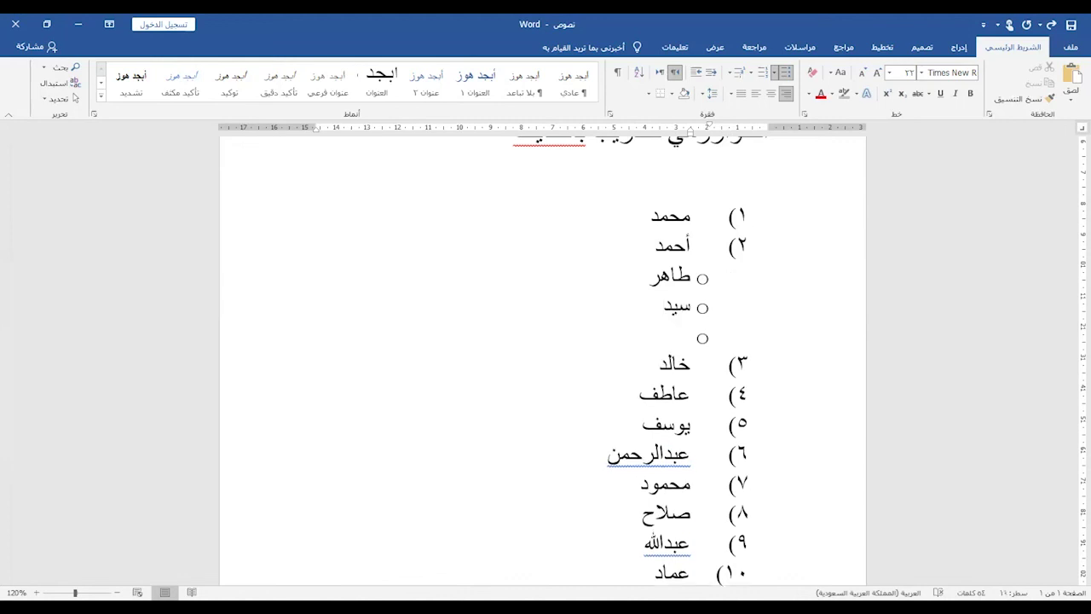
type("فرج")
key("Return")
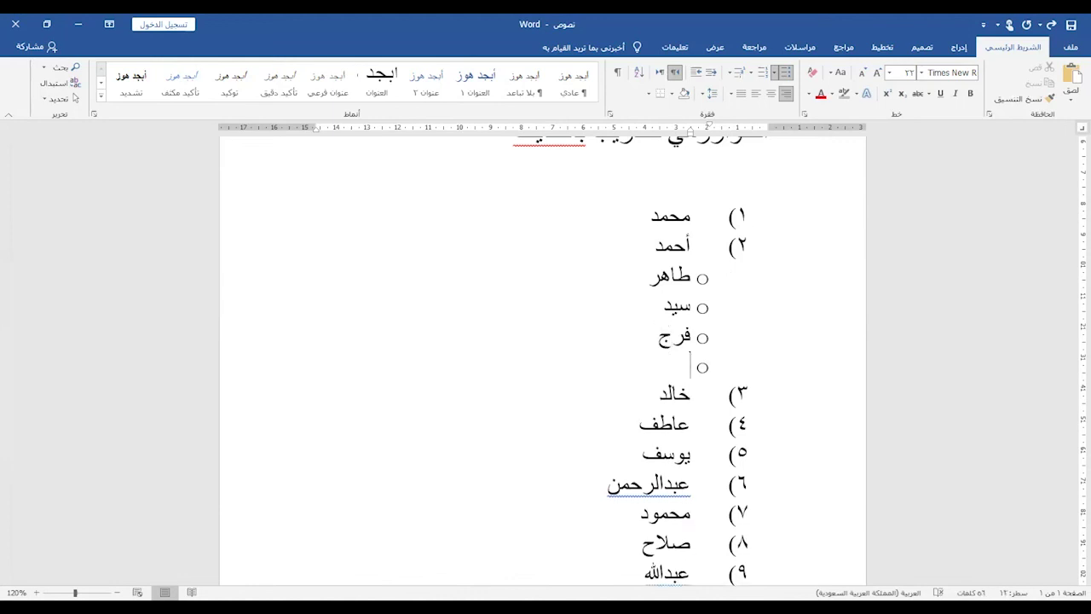
key("Return")
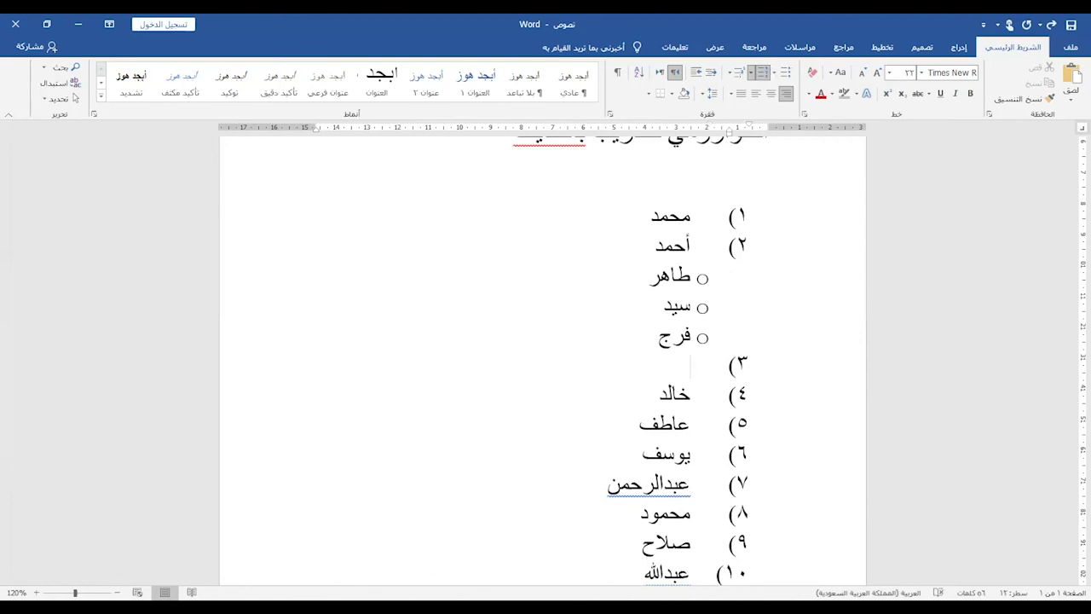
key("Delete")
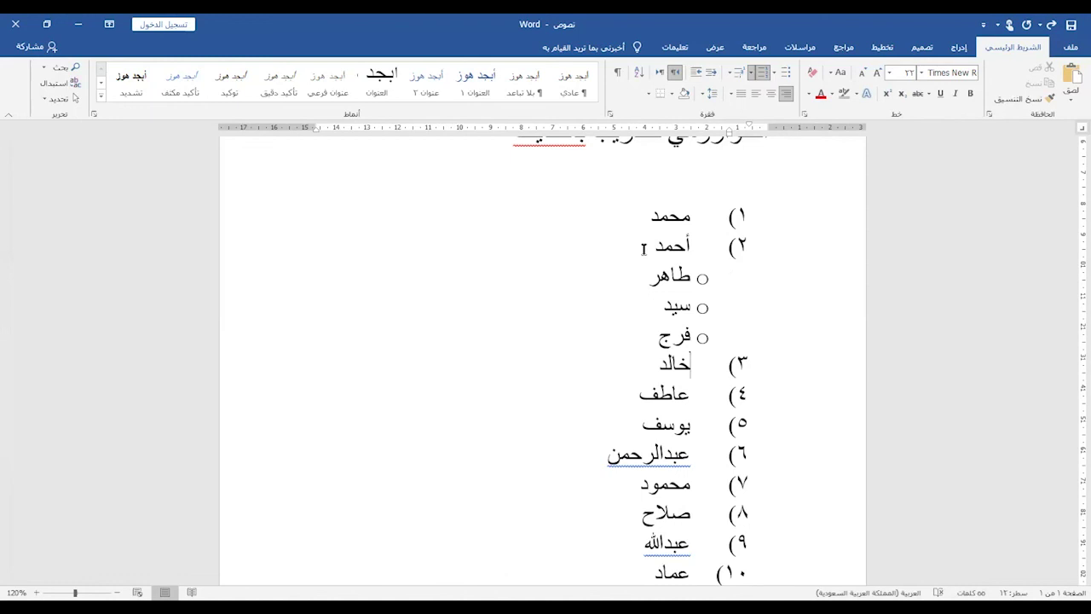
Step: Give the three sub-items the colourful cross bullet and jump to the document end
left_click_drag(691, 274, 669, 339)
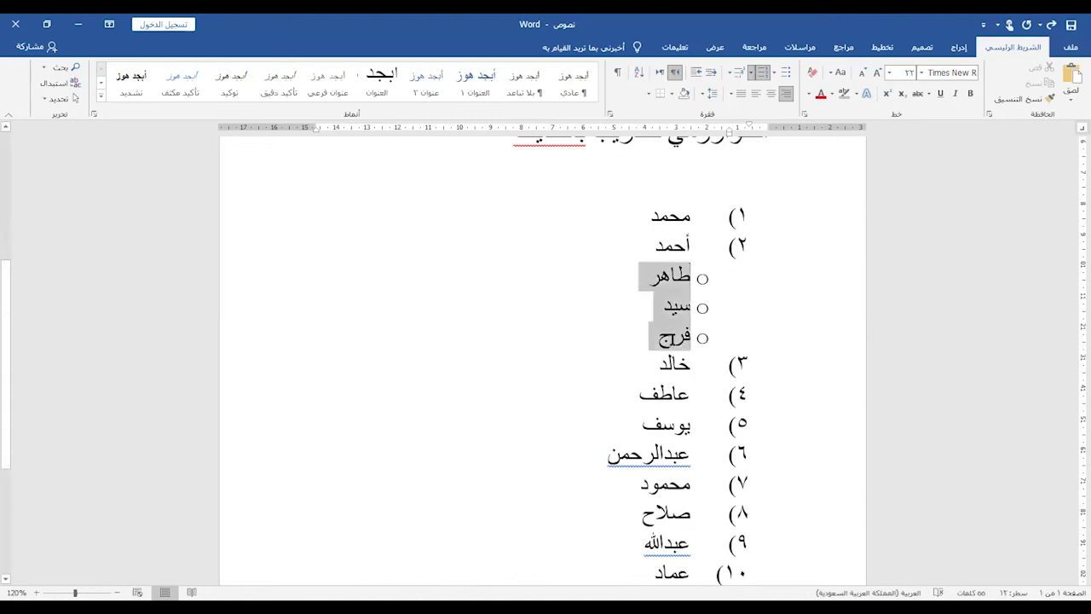
left_click(775, 75)
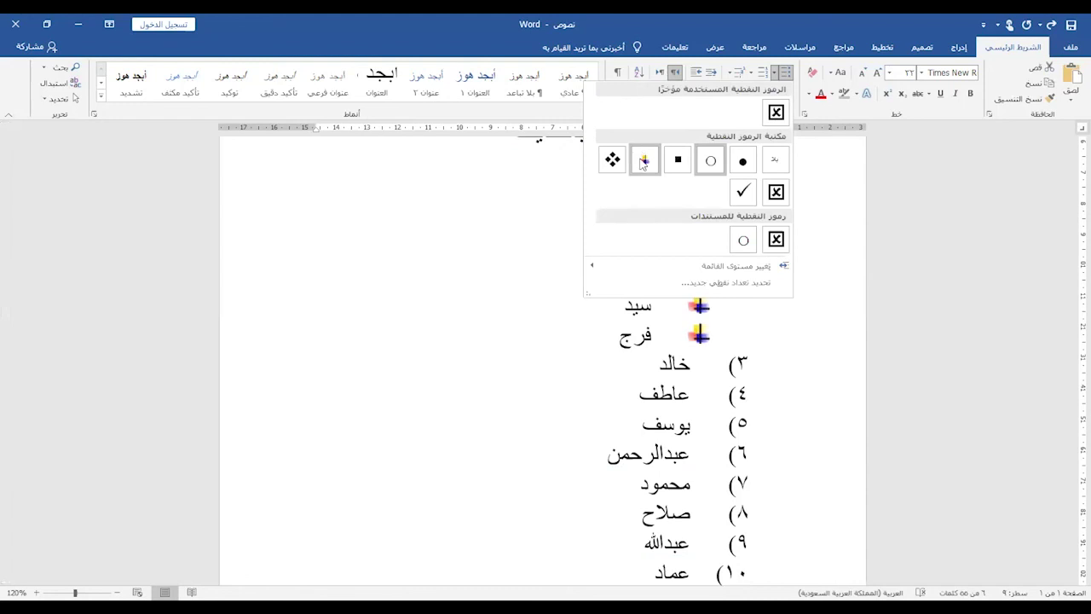
left_click(643, 162)
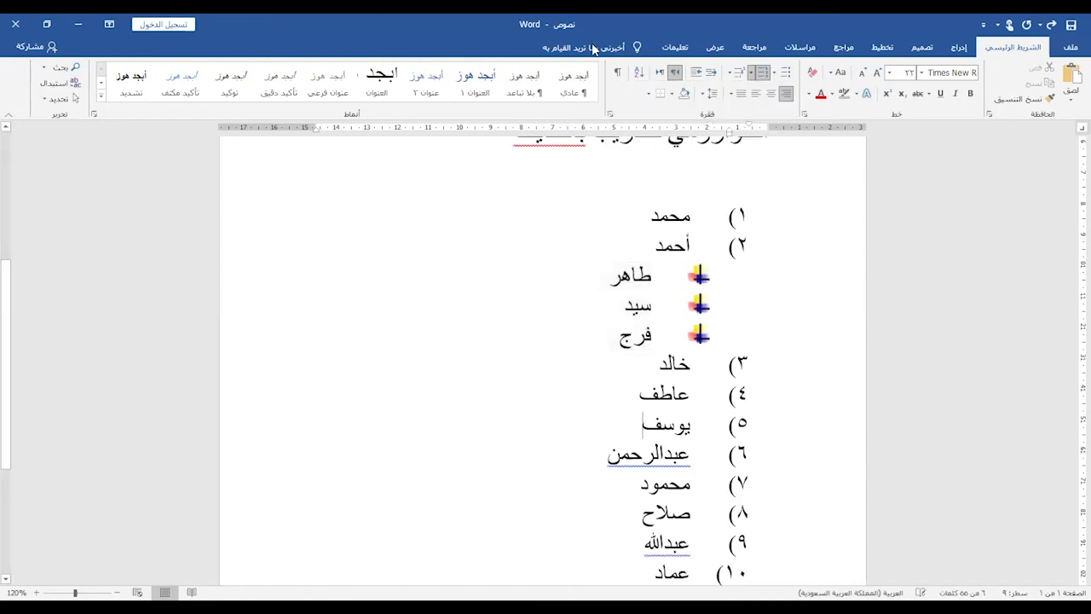
key("ctrl+End")
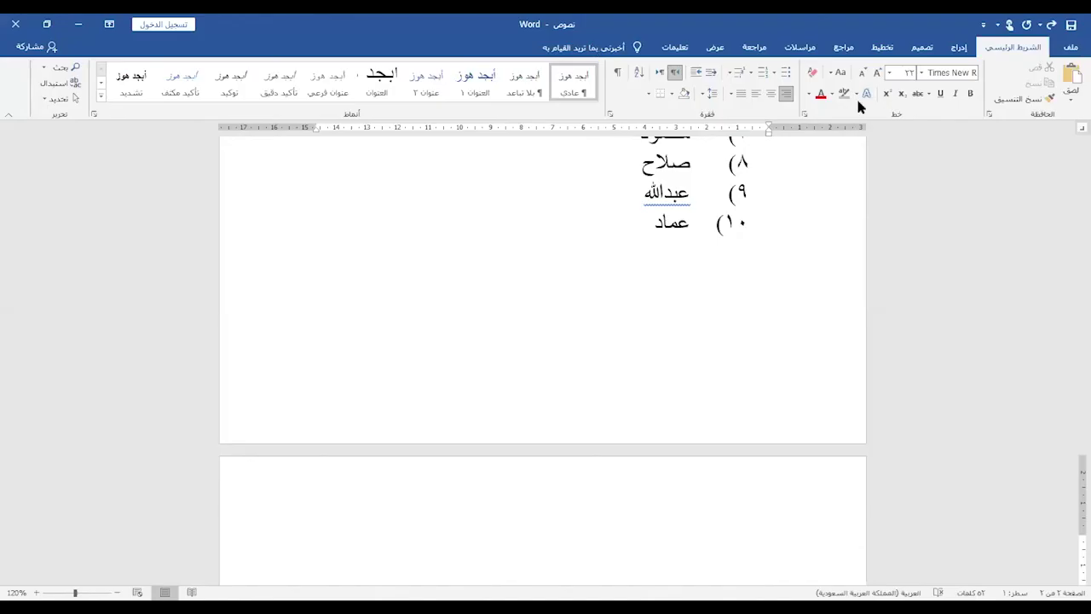
Step: Start a parenthesised numbered list on page 2 and set it to restart at 1
scroll(737, 366, "down", 2)
scroll(737, 367, "down", 1)
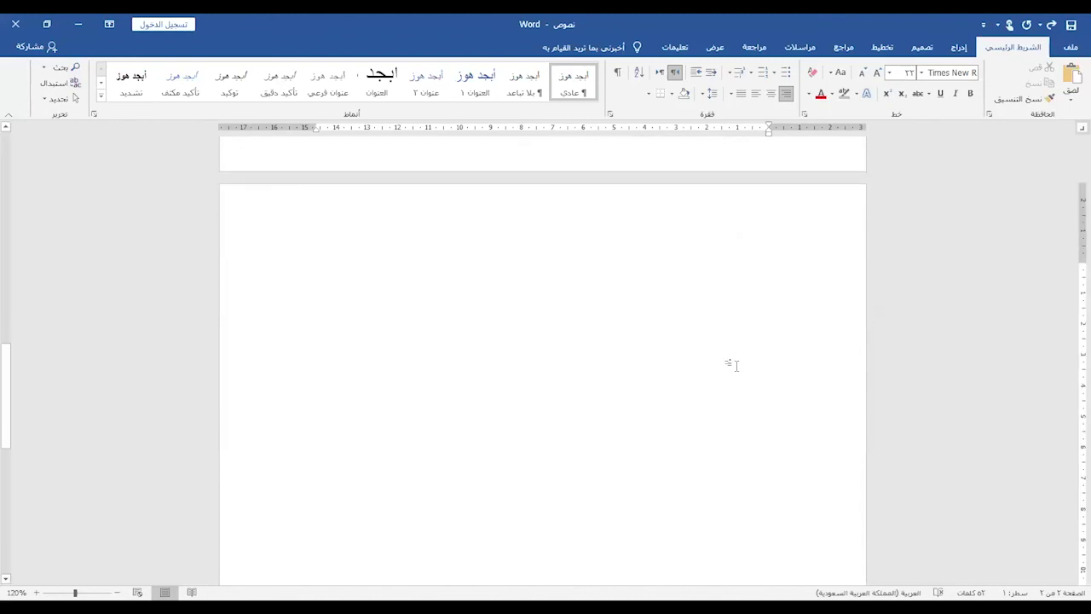
left_click(752, 76)
left_click(640, 200)
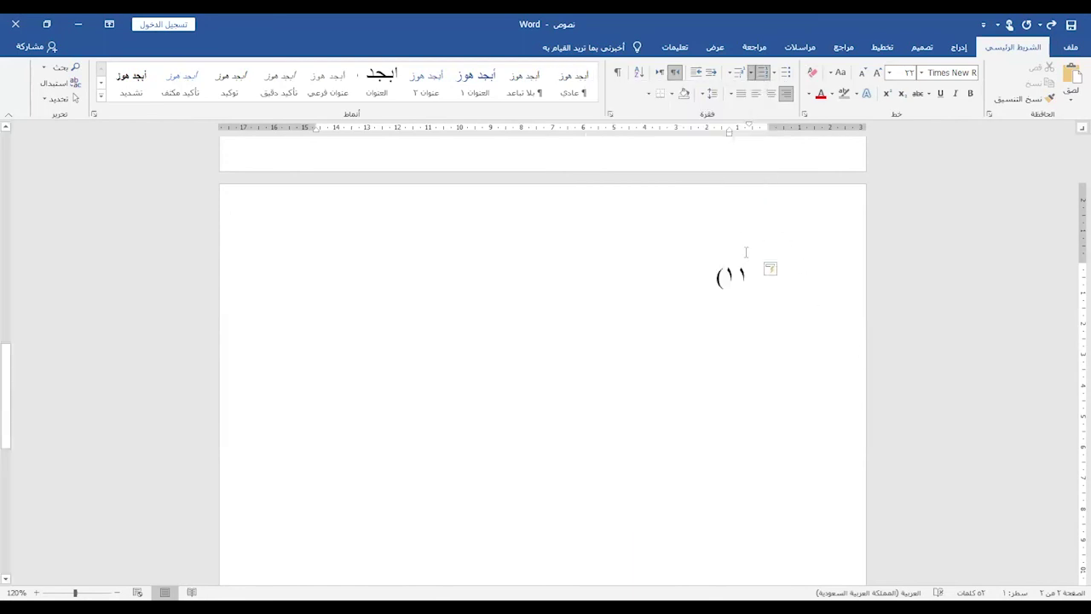
left_click(752, 76)
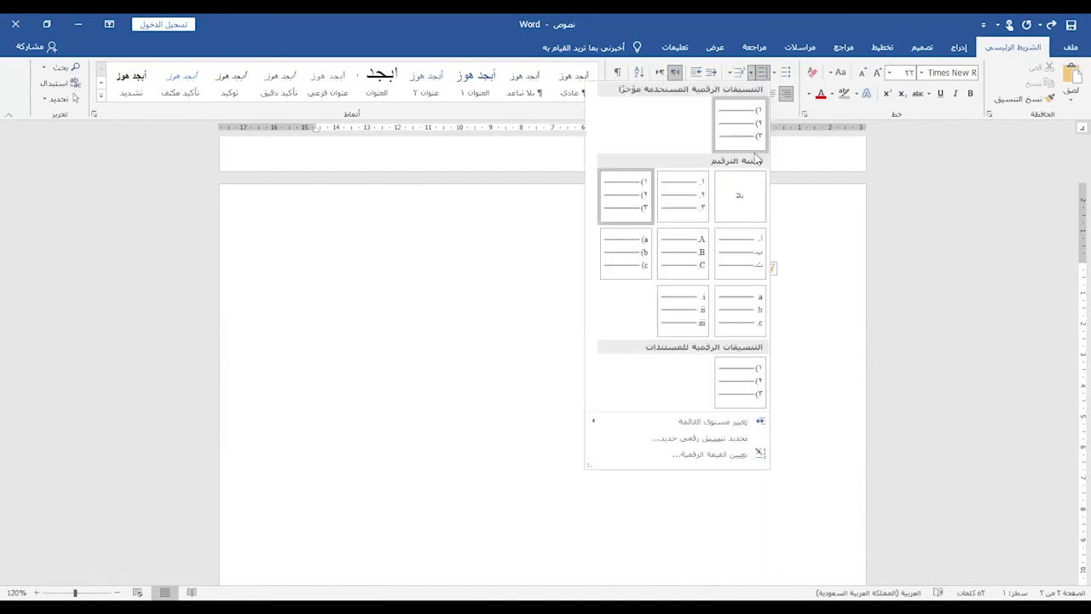
left_click(719, 454)
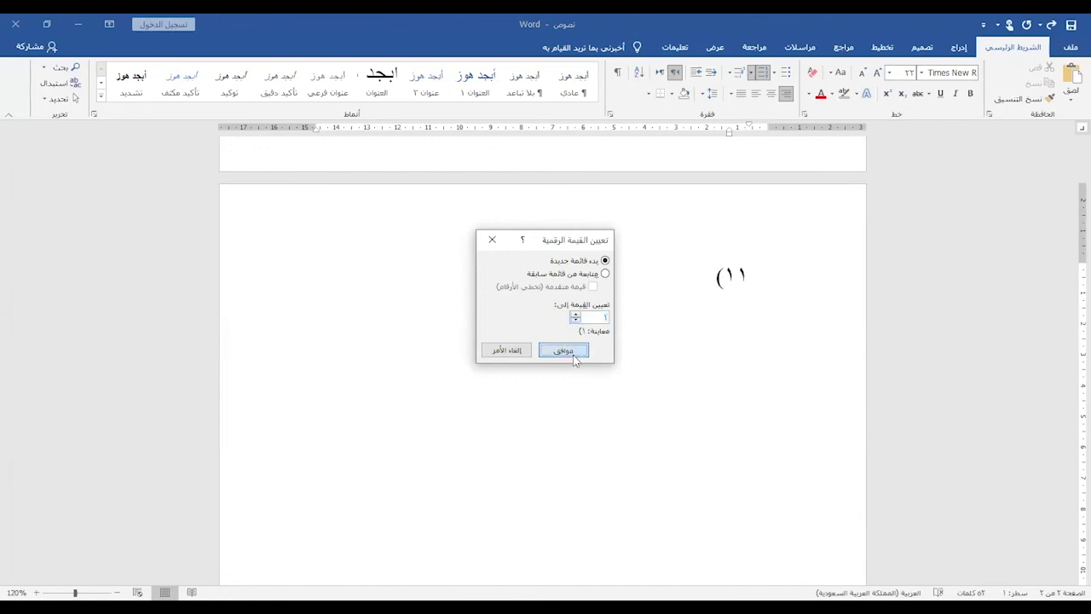
left_click(563, 349)
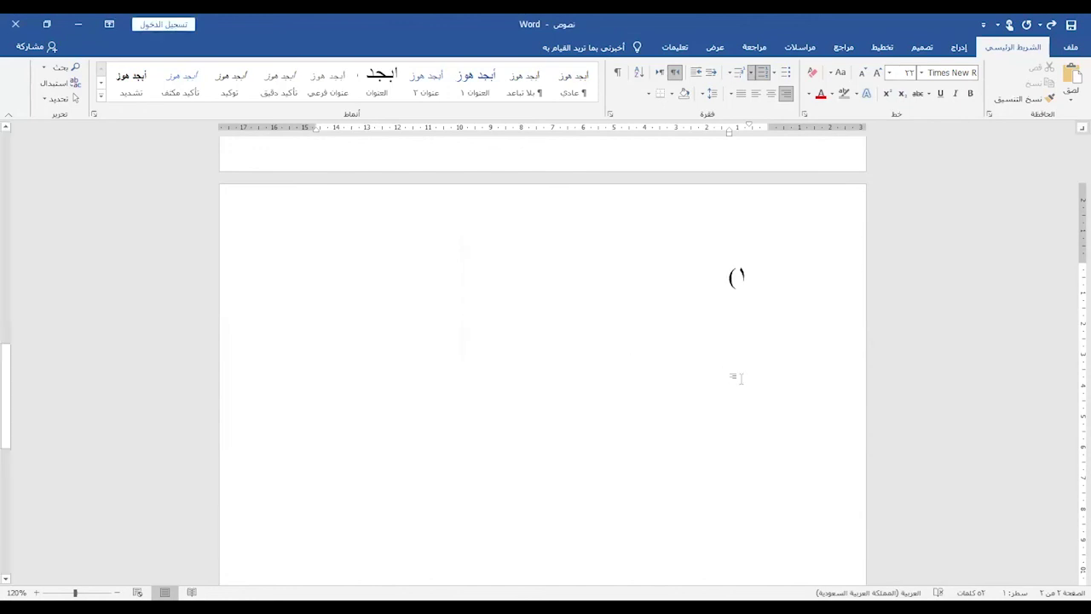
Step: Type the first three numbered names: محمد, محمود and أحمد
type("محمد")
key("Return")
type("محمود")
key("Return")
type("أحمد")
key("Return")
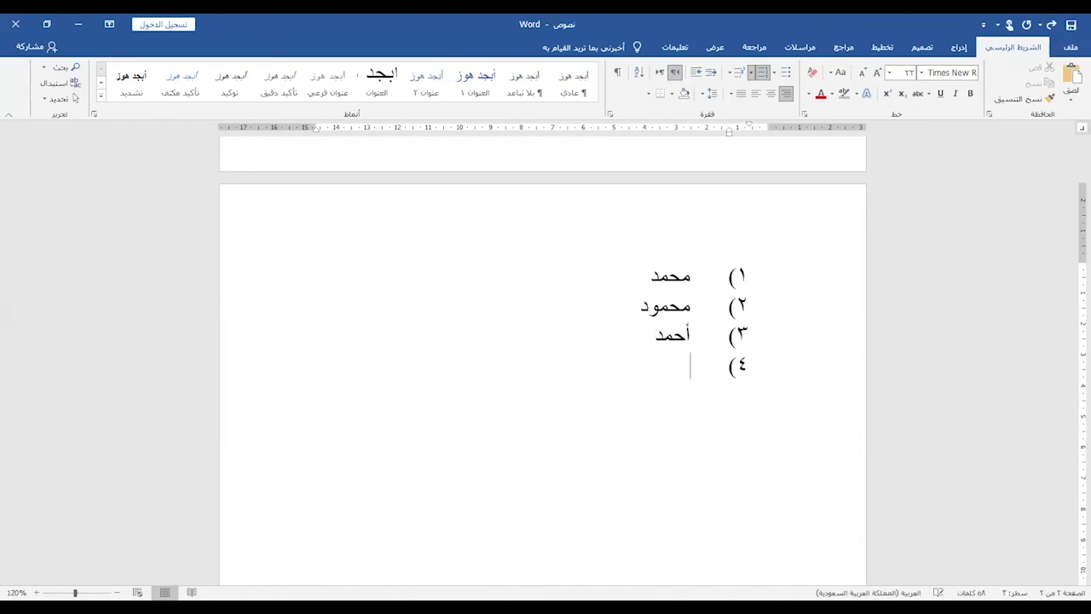
Step: Add lettered sub-items مصطفى, أسماء and هاجر, then return to the numbered level
key("BackSpace")
type("a.")
type("مصطفى")
key("Return")
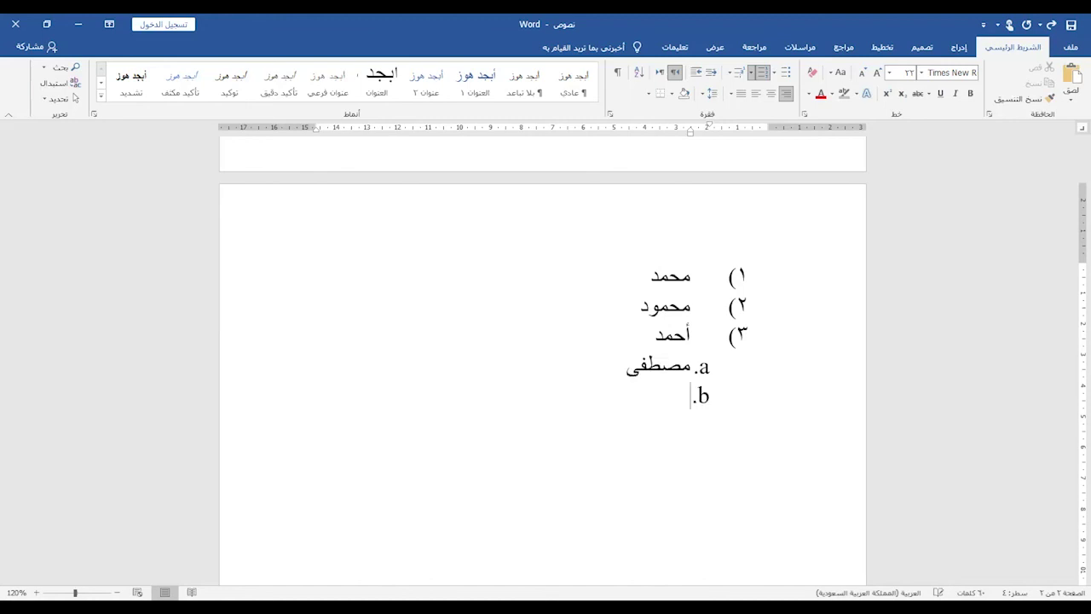
type("أسماء")
key("Return")
type("هاجر")
key("Return")
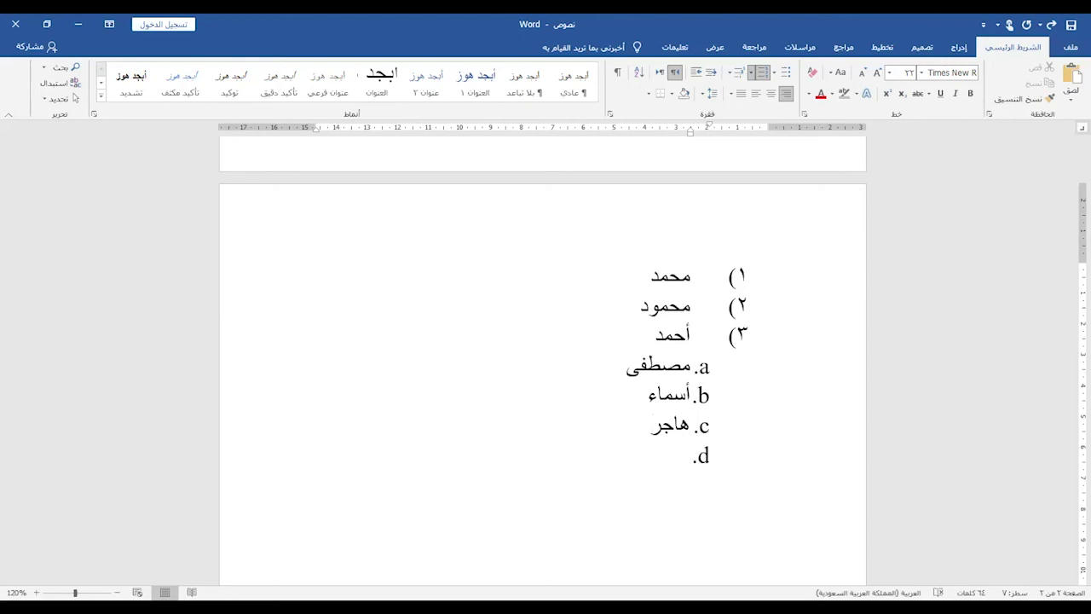
key("shift+Tab")
Step: Add numbered items يوسف, صالح and خالد
type("يوسف")
key("Return")
type("صالح")
key("Return")
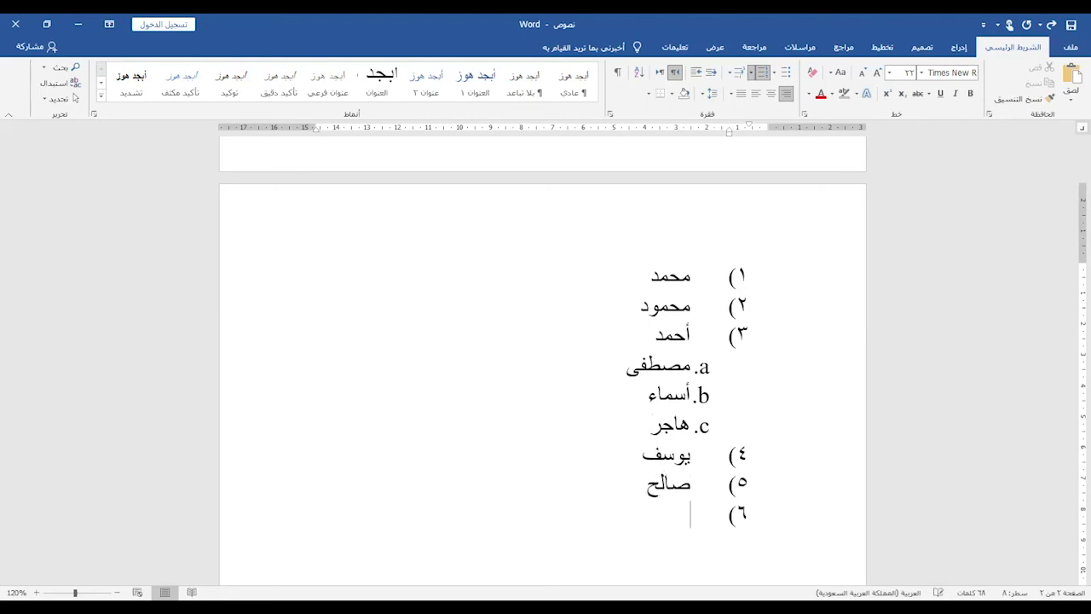
type("خالد")
key("Return")
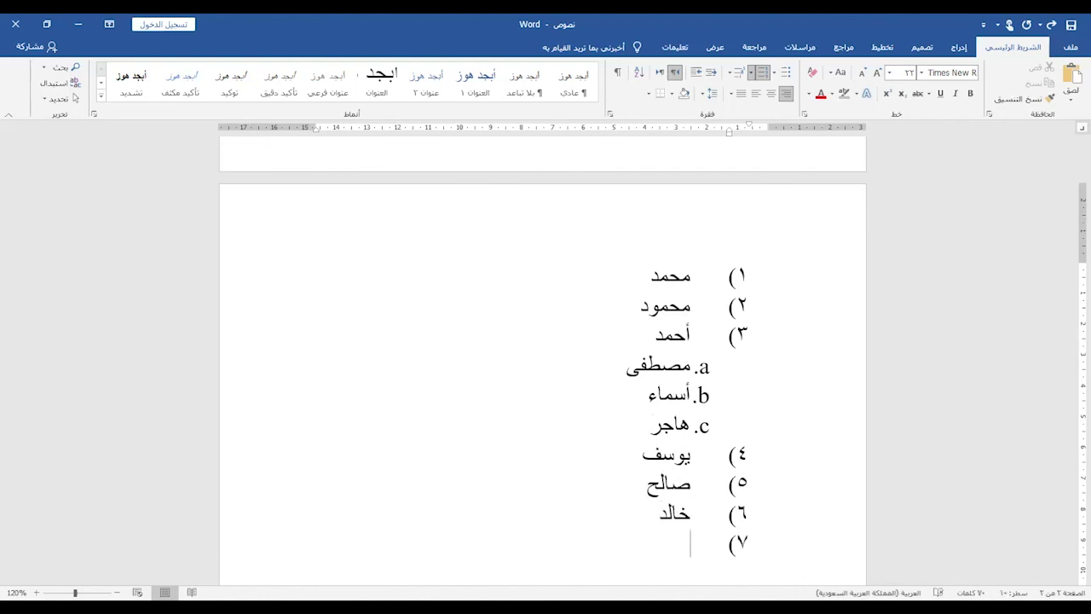
Step: Nest lettered sub-items محمد and محمود under خالد
key("Tab")
type("محمد")
key("Return")
type("محمود")
key("Return")
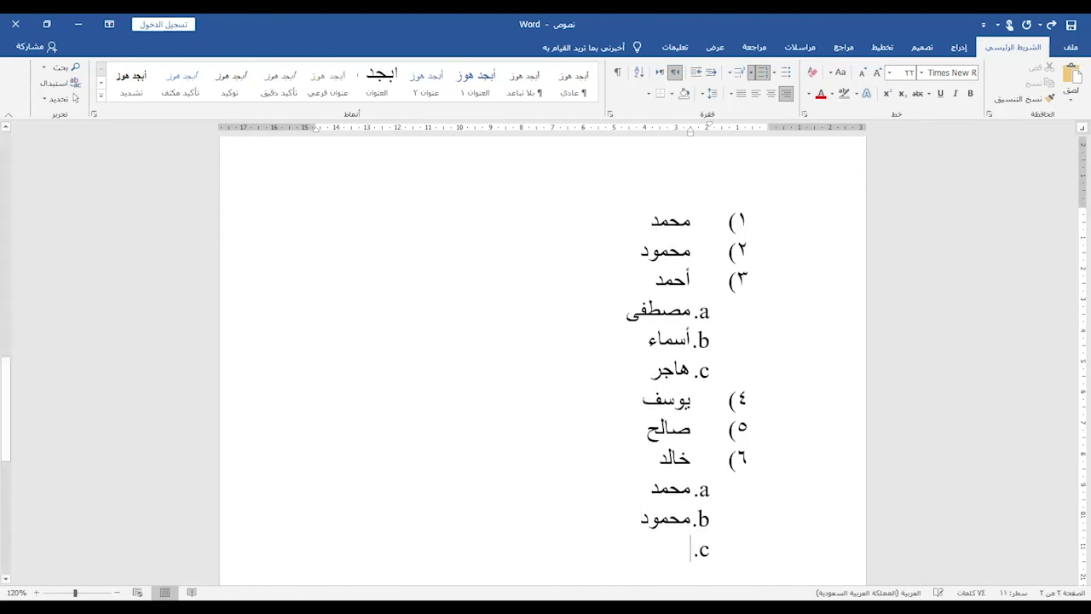
Step: Add roman-numeral sub-items أحمد, محمد and عائشة, then return to the lettered level
key("Tab")
type("أحمد")
key("Return")
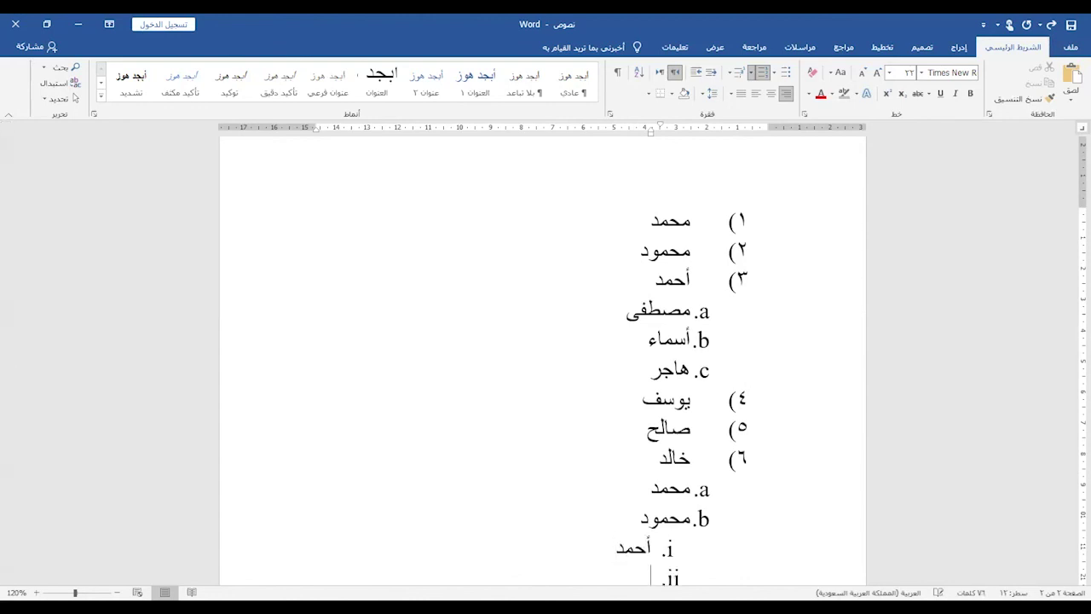
type("محمد")
key("Return")
type("عائشة")
key("Return")
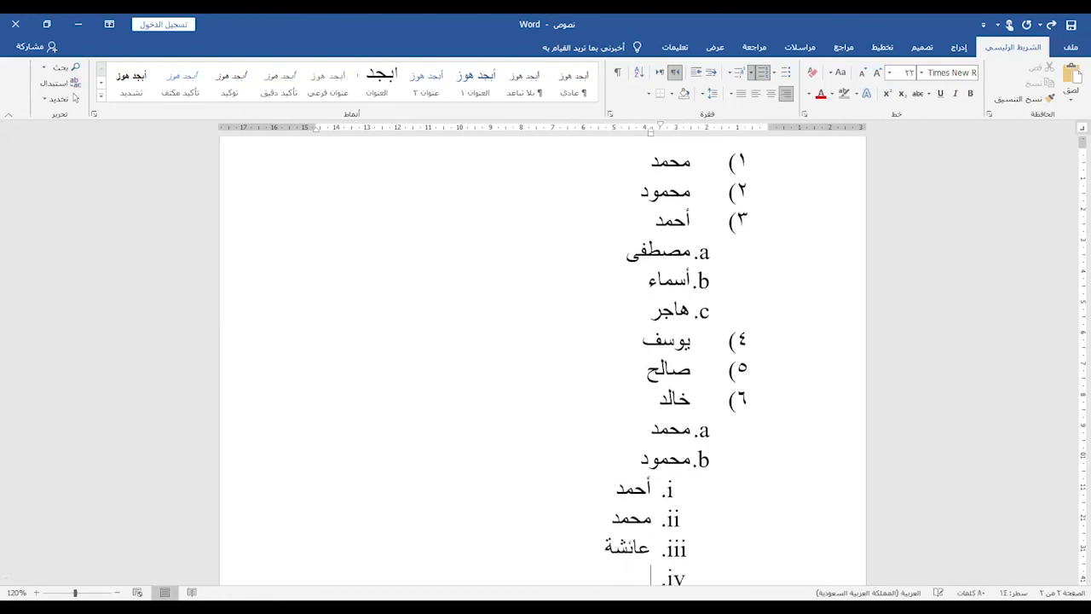
key("shift+Tab")
scroll(743, 381, "down", 2)
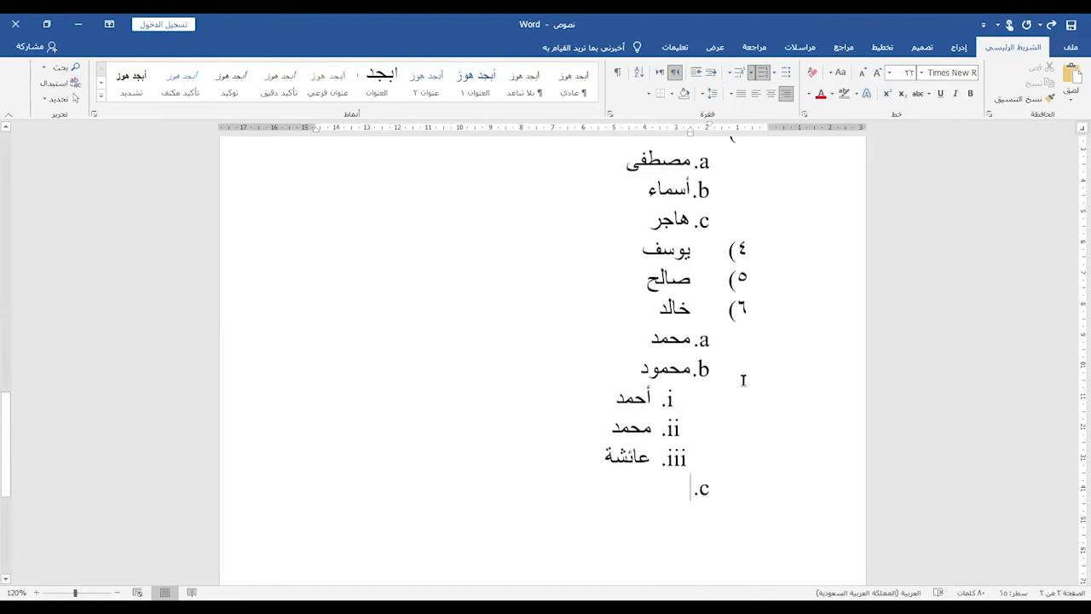
Step: Add lettered item علي, numbered items سعيد, نصور and علاء, then insert a page break
type("علي")
key("Return")
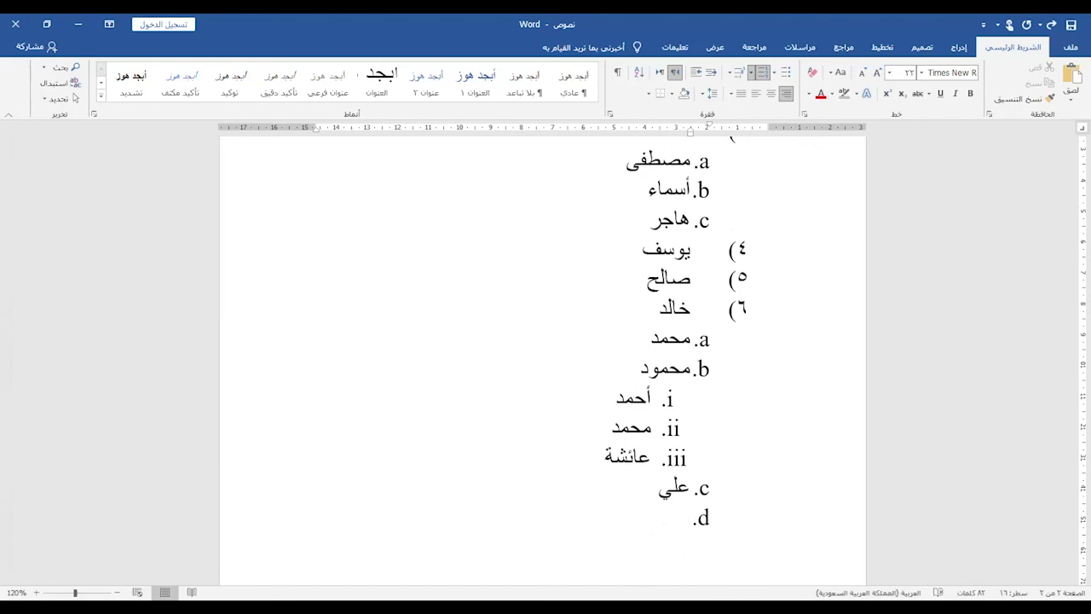
key("shift+Tab")
type("سعيد")
key("Return")
type("منصور")
key("Return")
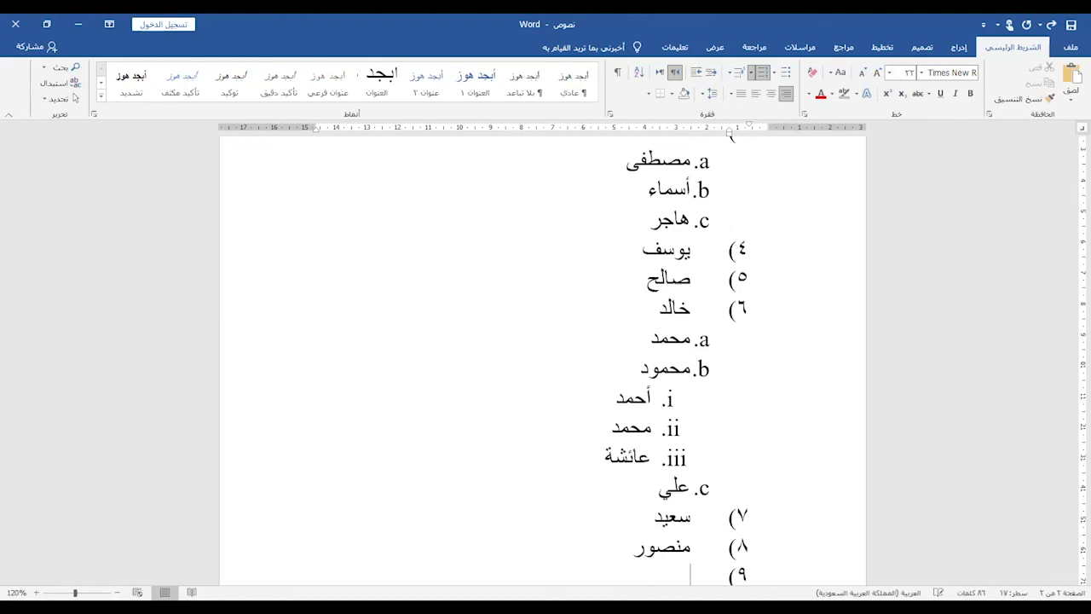
type("علاء")
key("Return")
key("Return")
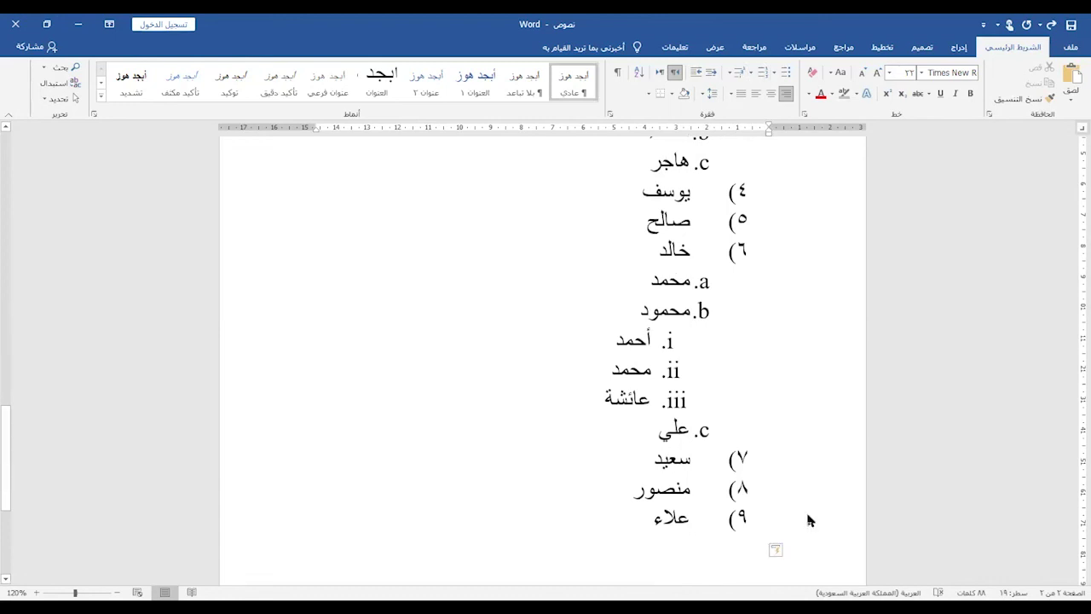
key("ctrl+Return")
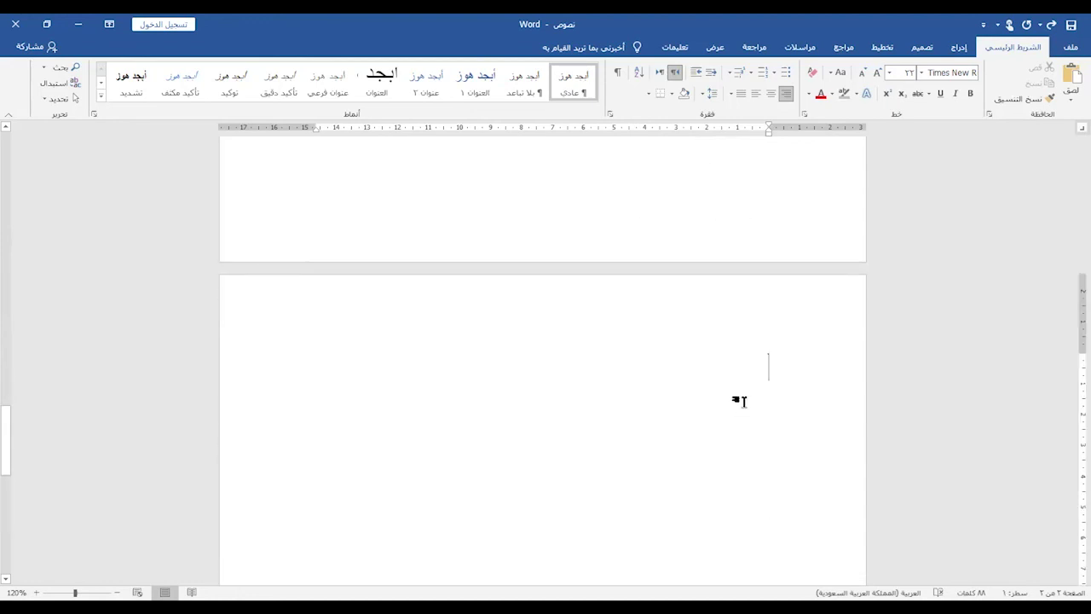
Step: Type the full three-part Arabic name and copy that line
type("محمد محمود العت")
key("BackSpace")
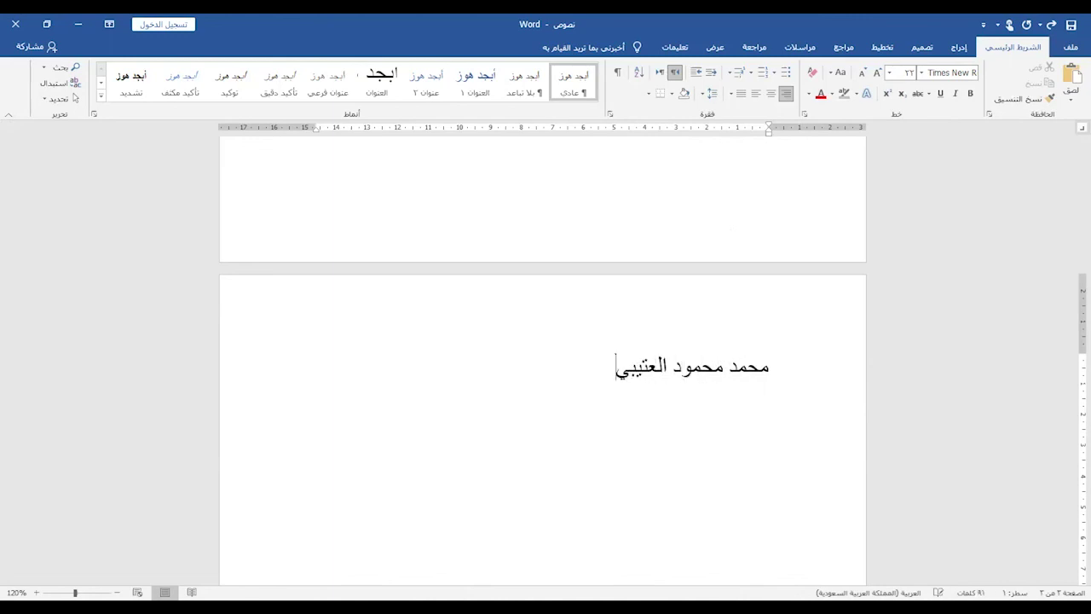
double_click(631, 367)
left_click(775, 364, "shift")
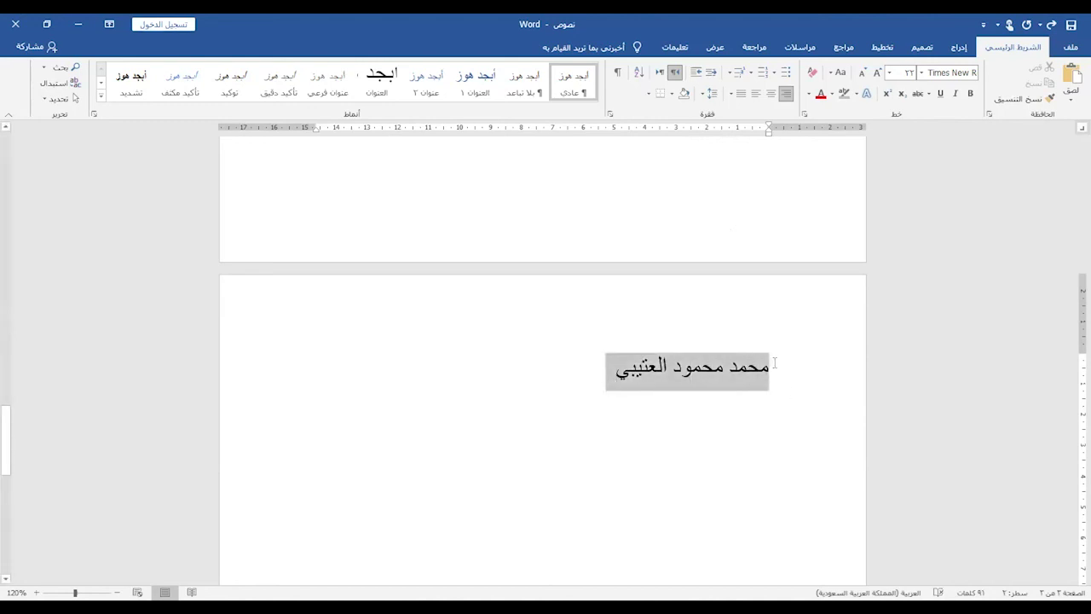
right_click(730, 373)
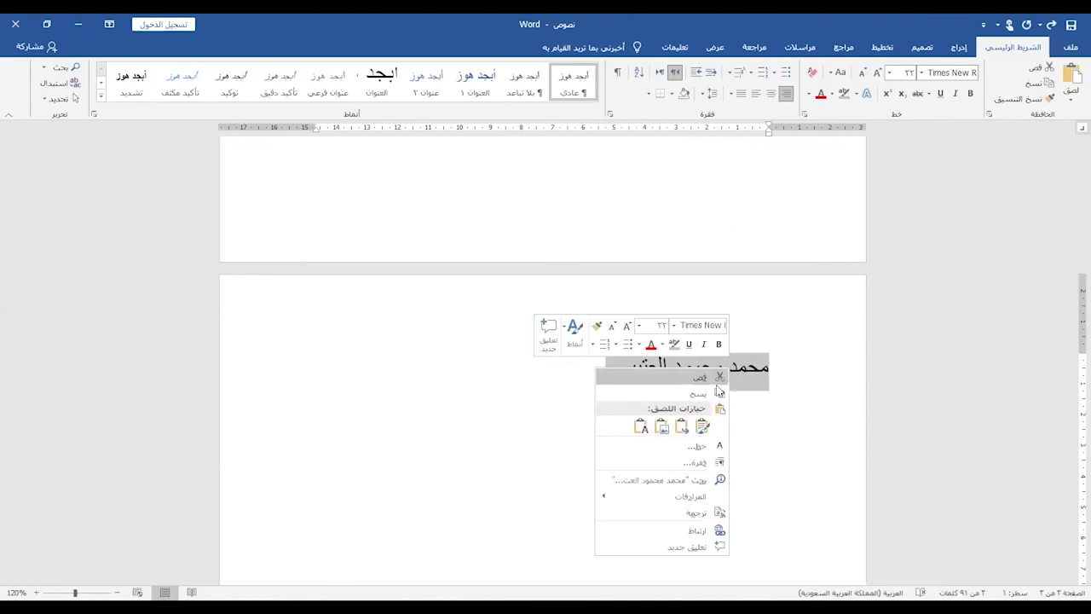
left_click(696, 394)
Step: Paste the name line three times below as text only, giving four lines
left_click(764, 410)
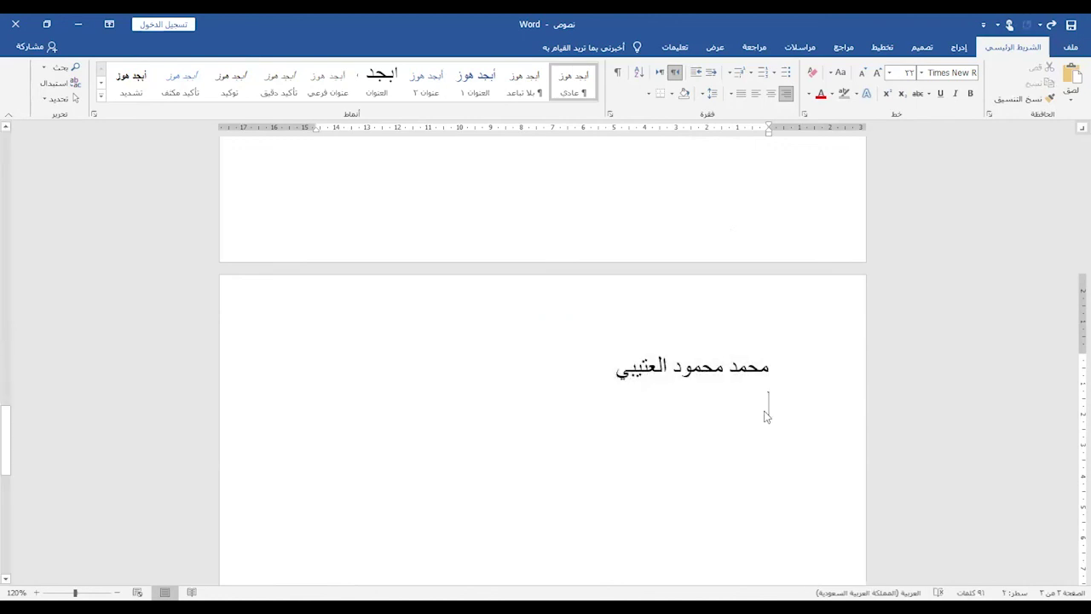
right_click(764, 415)
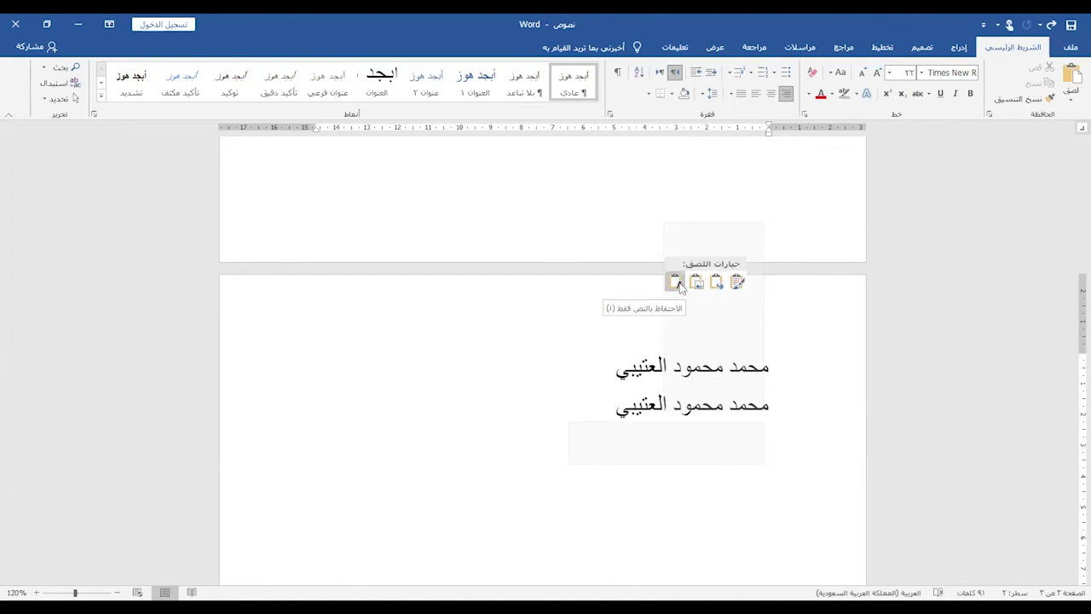
left_click(739, 284)
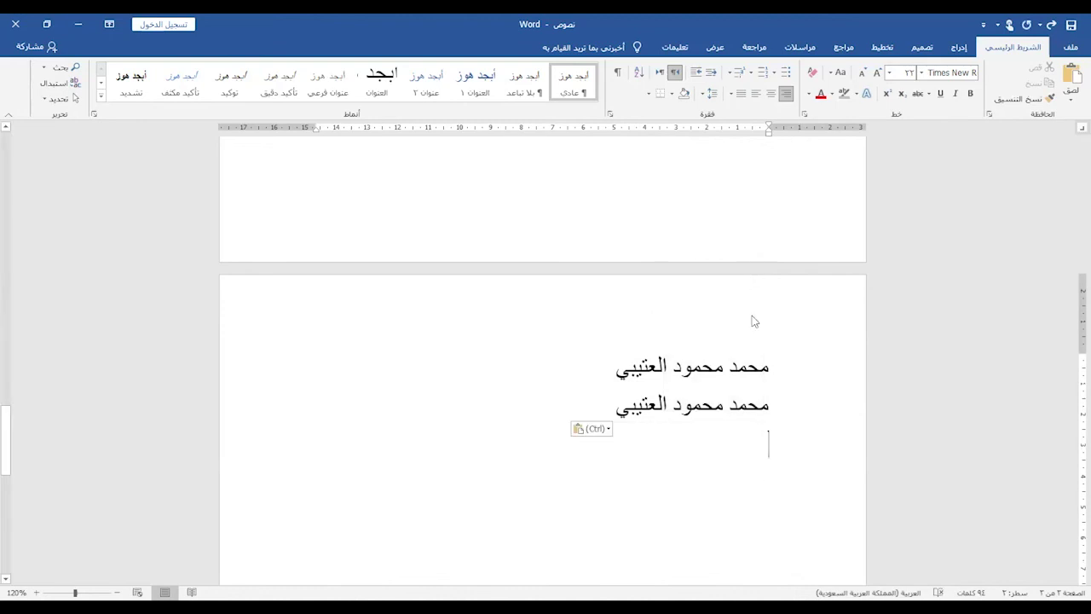
key("ctrl+v")
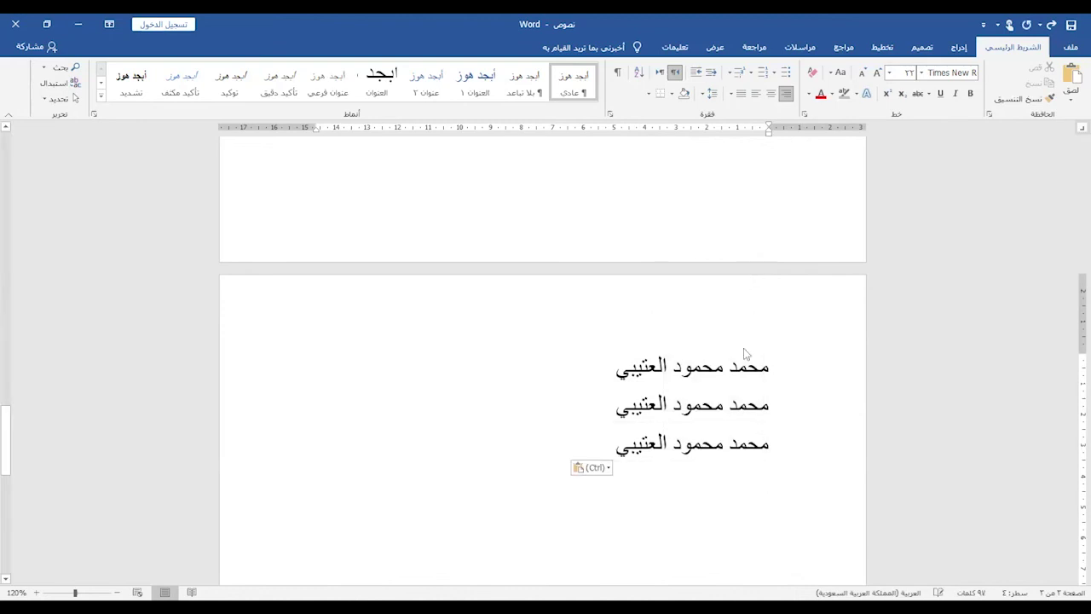
key("ctrl+v")
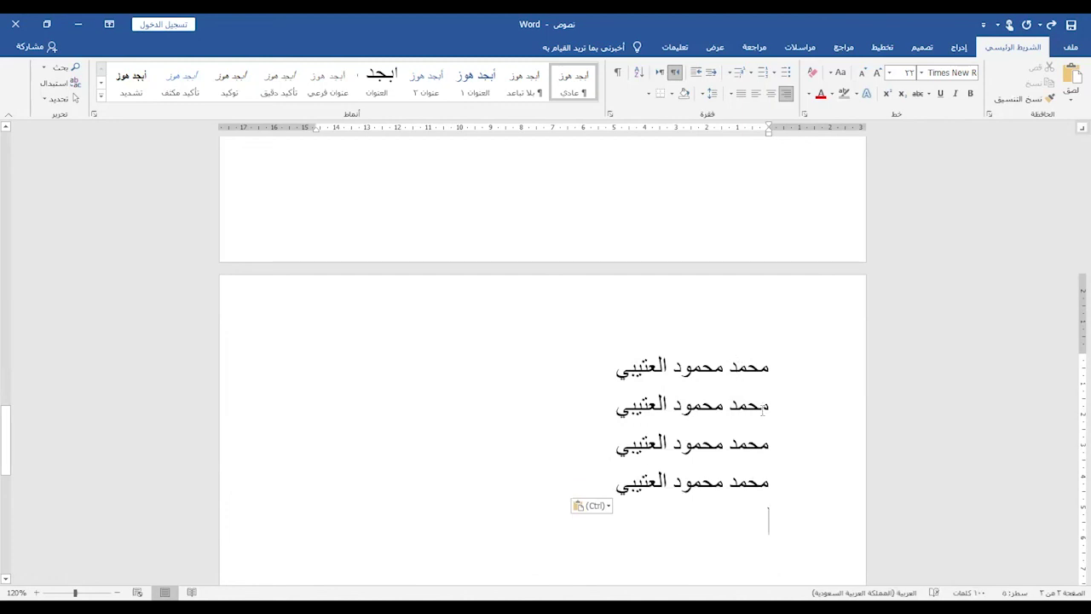
Step: Make the second name line red, 28 pt, in the Andalus font
triple_click(639, 406)
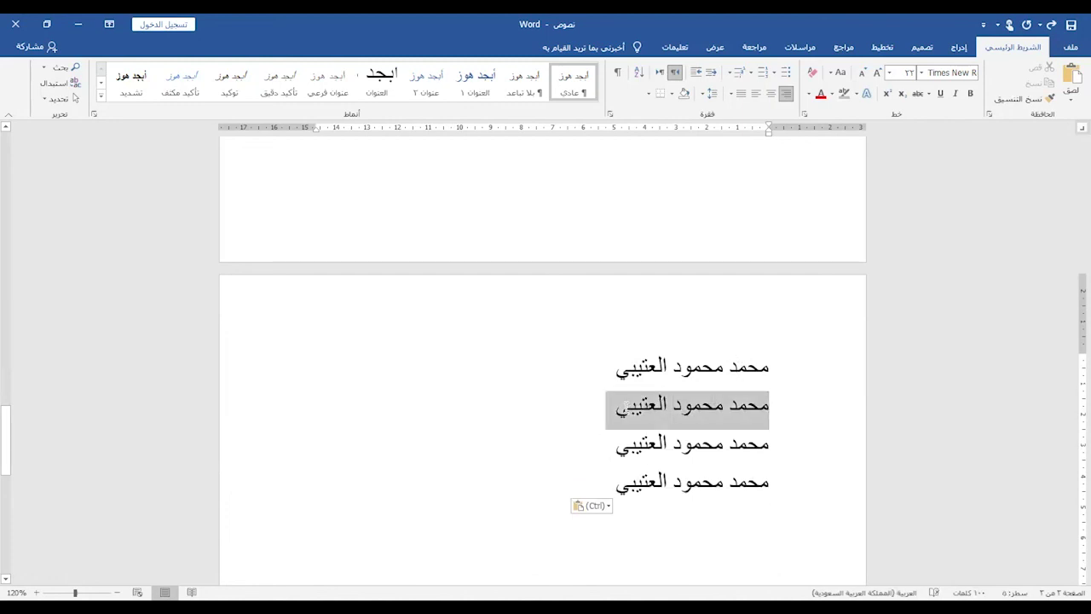
left_click(821, 94)
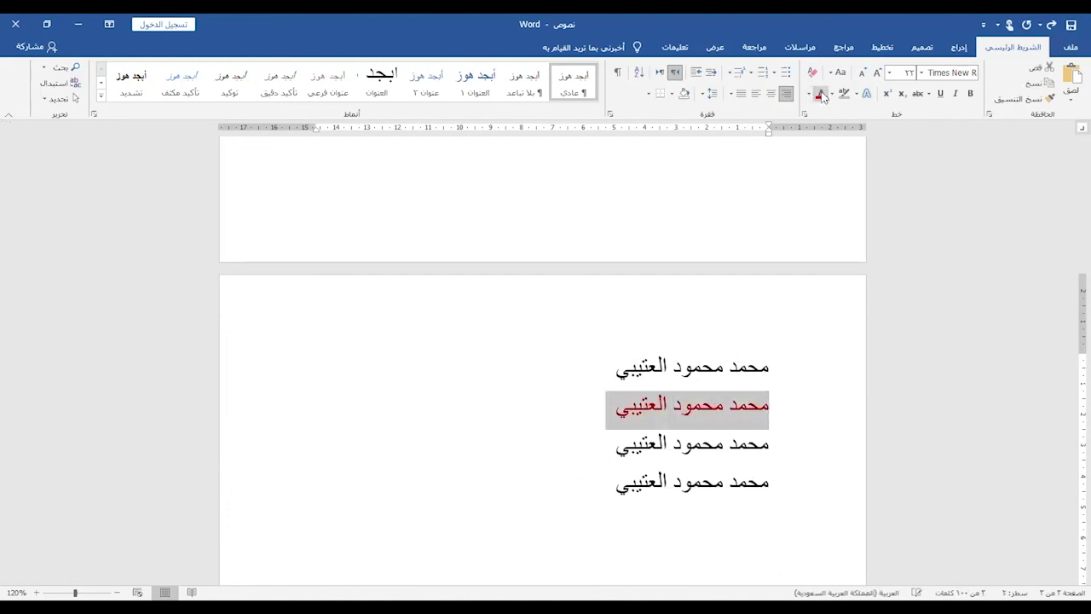
left_click(876, 73)
left_click(876, 73)
left_click(876, 73)
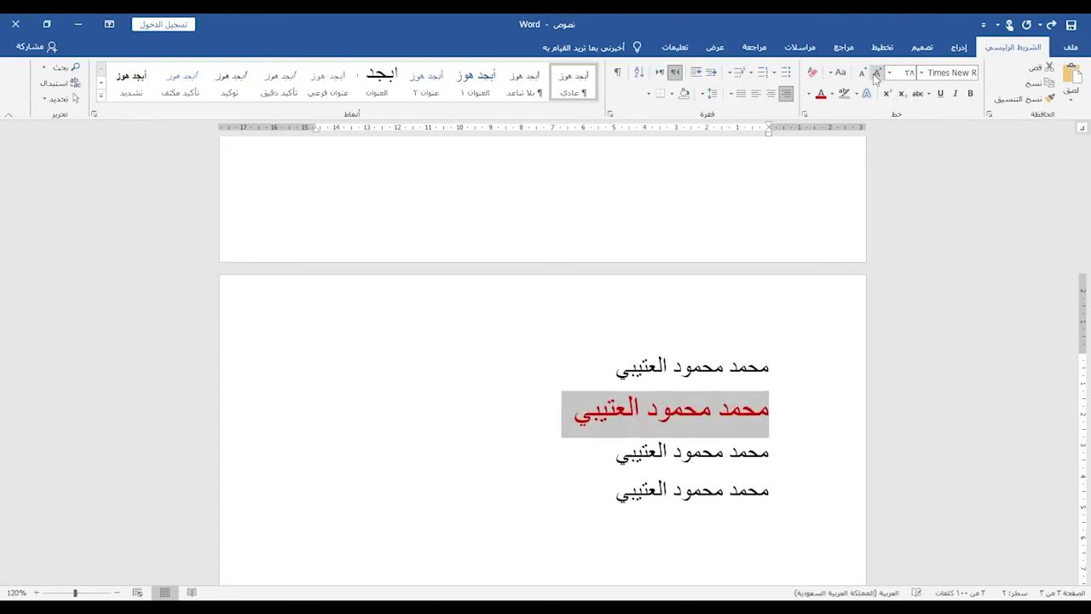
left_click(921, 73)
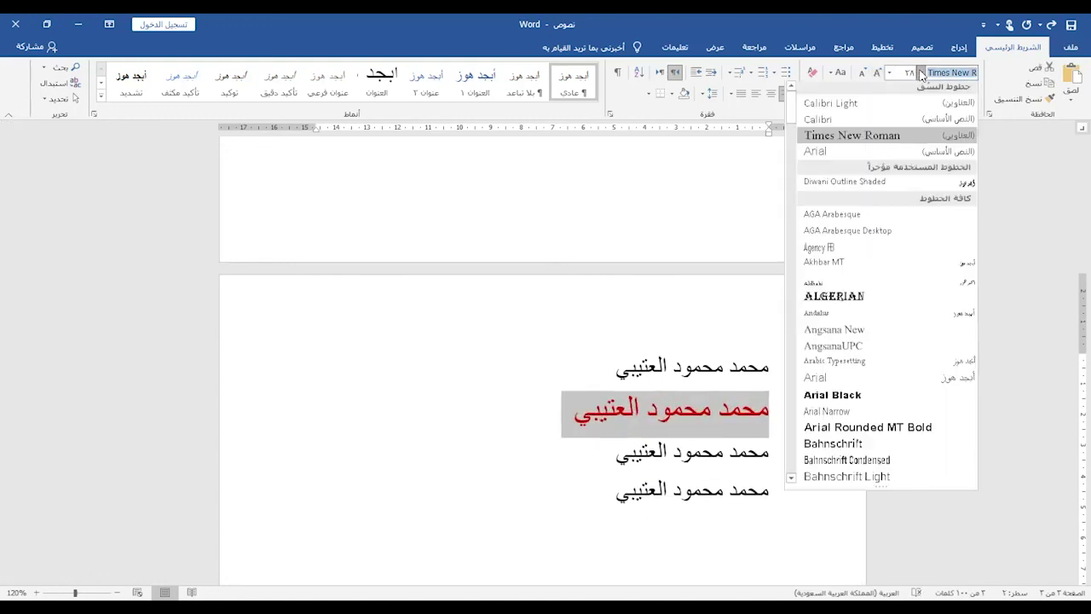
left_click(868, 316)
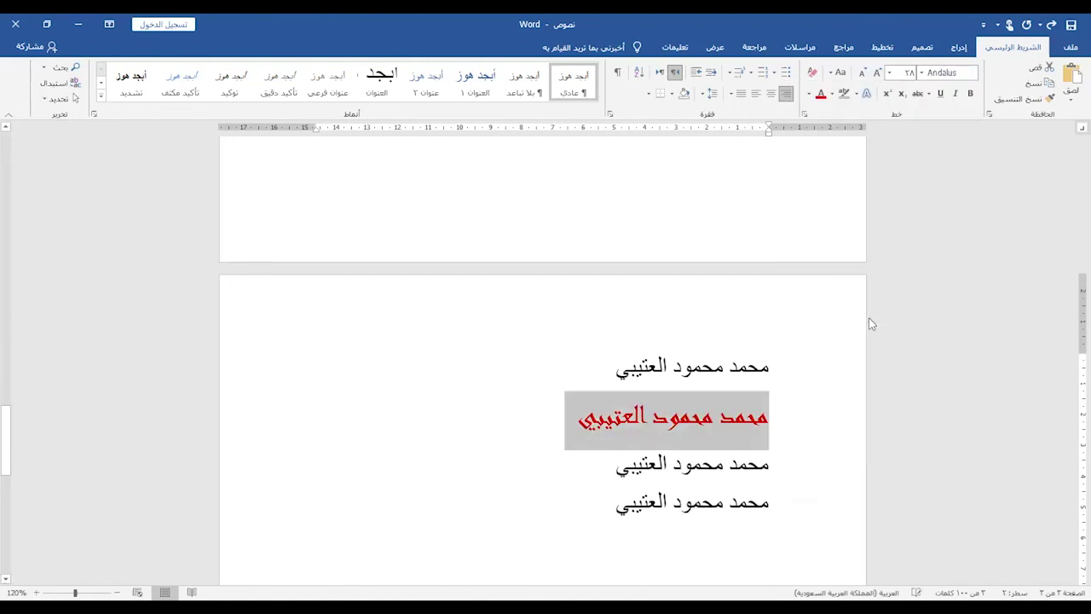
left_click(610, 506)
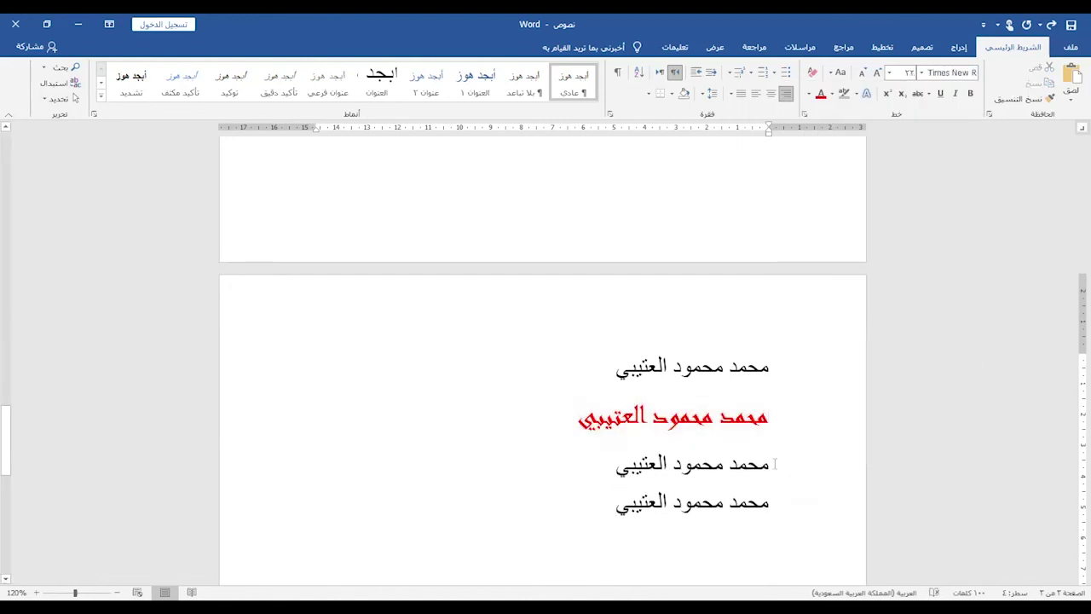
Step: Cut the last two plain name lines and paste them below numbered item ٩
left_click_drag(773, 465, 627, 503)
right_click(707, 484)
left_click(693, 311)
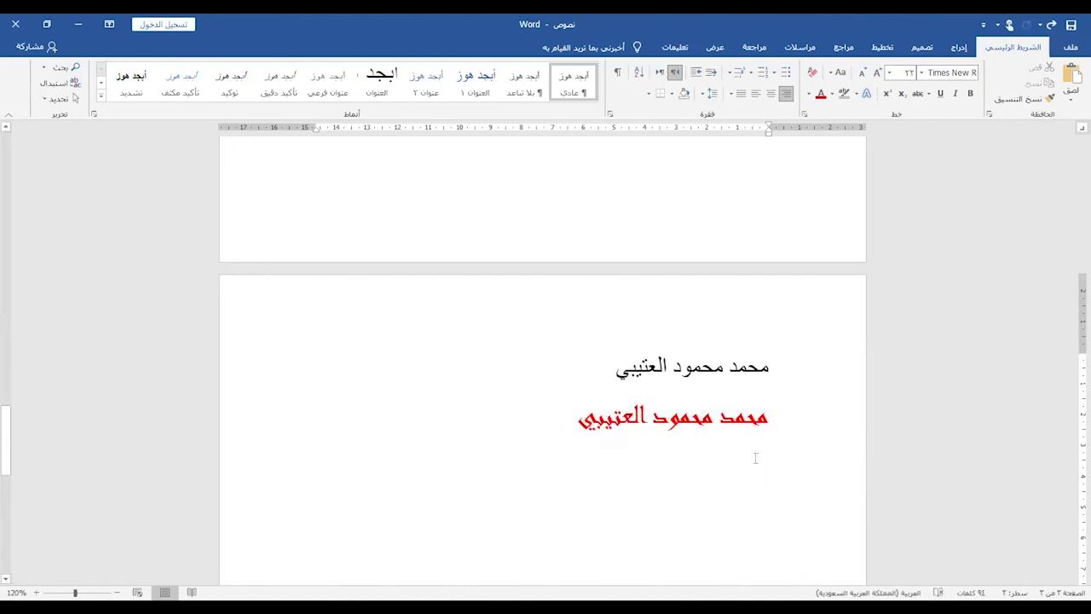
scroll(759, 443, "up", 5)
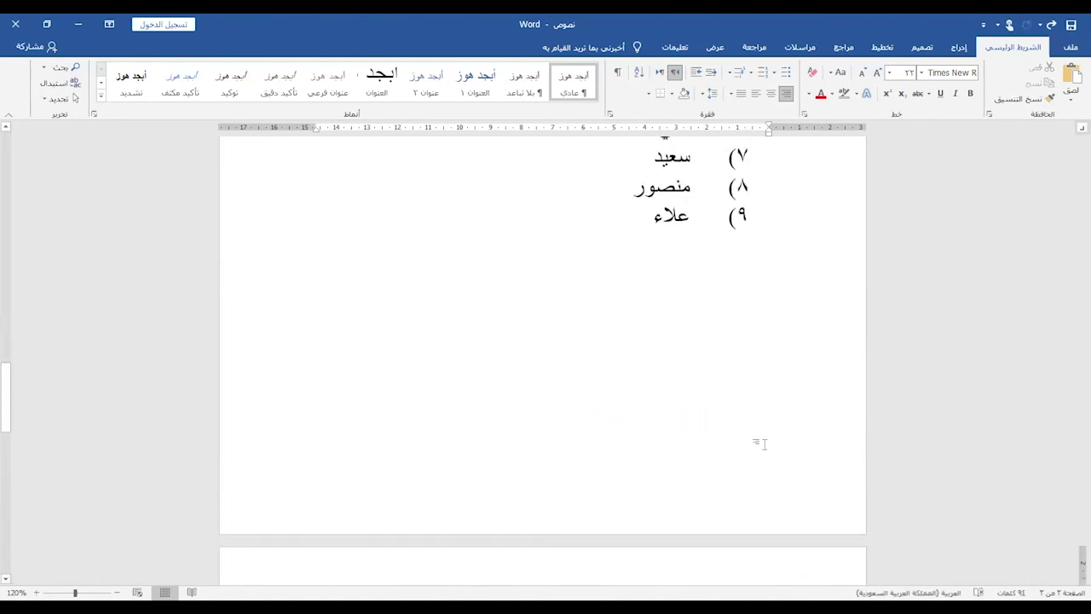
left_click(501, 270)
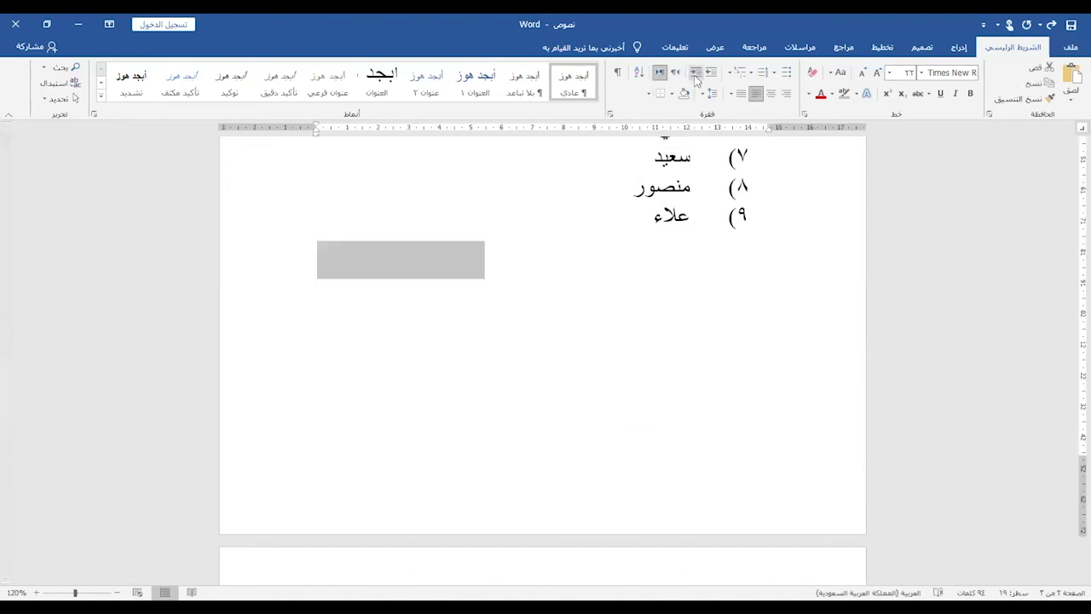
left_click(763, 271)
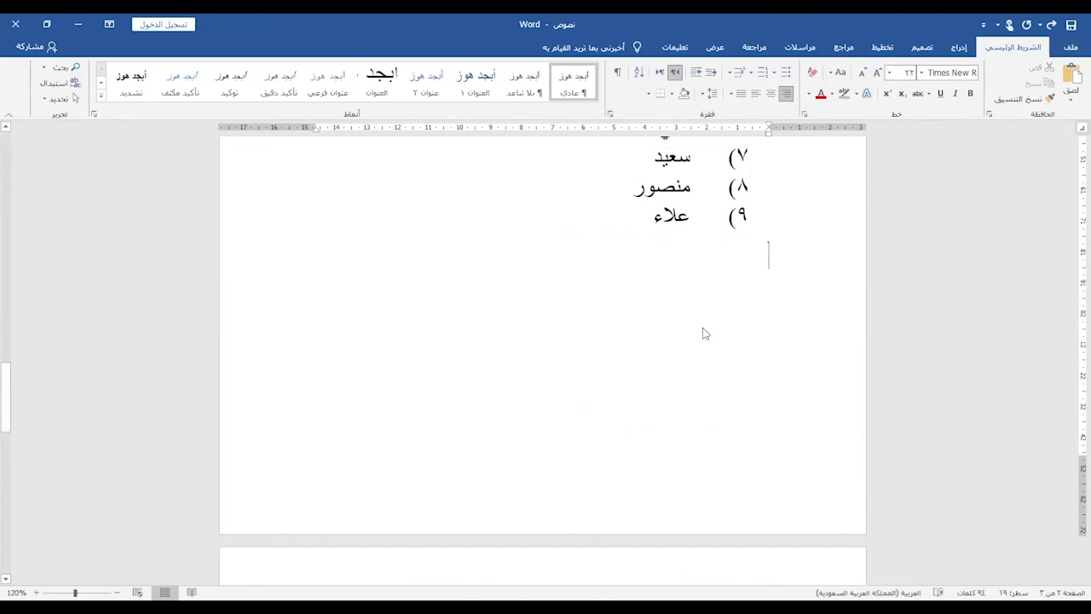
key("ctrl+v")
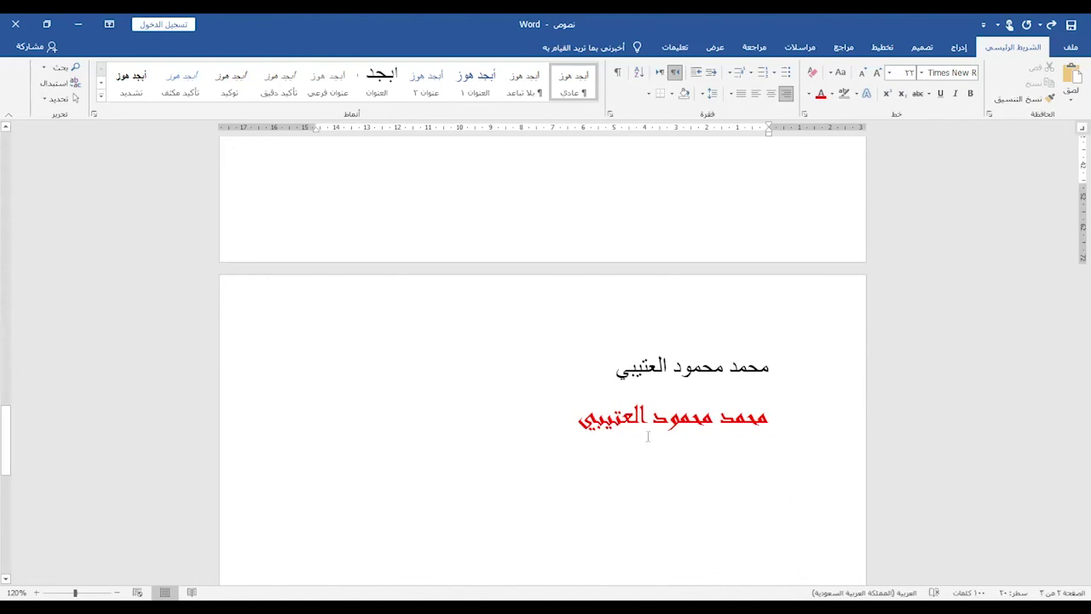
Step: Copy the red Andalus formatting from محمود onto the same word in the black name line
scroll(617, 449, "up", 2)
left_click(681, 508)
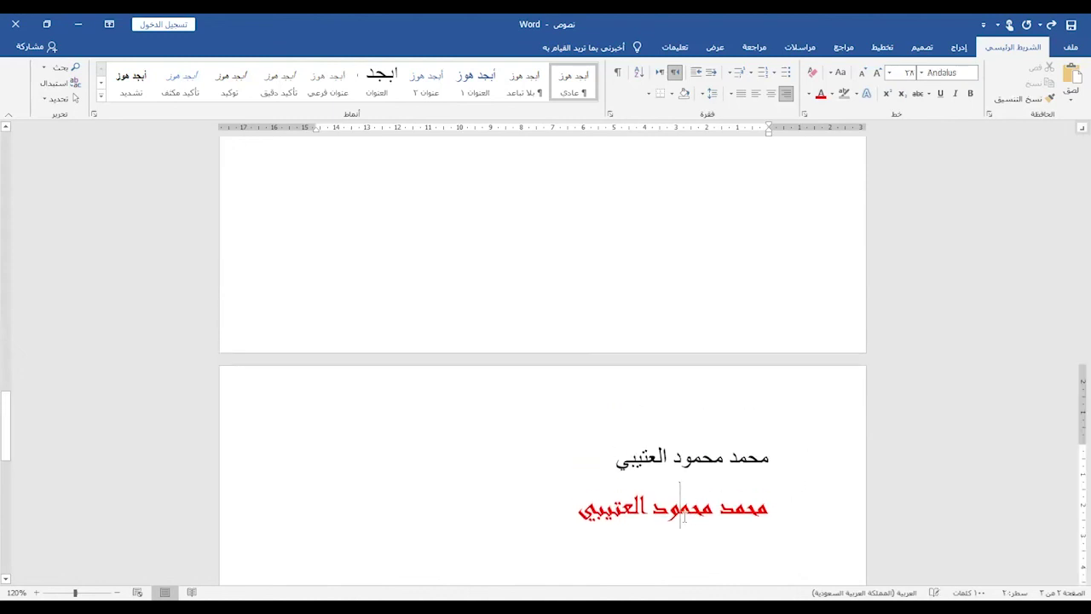
double_click(682, 515)
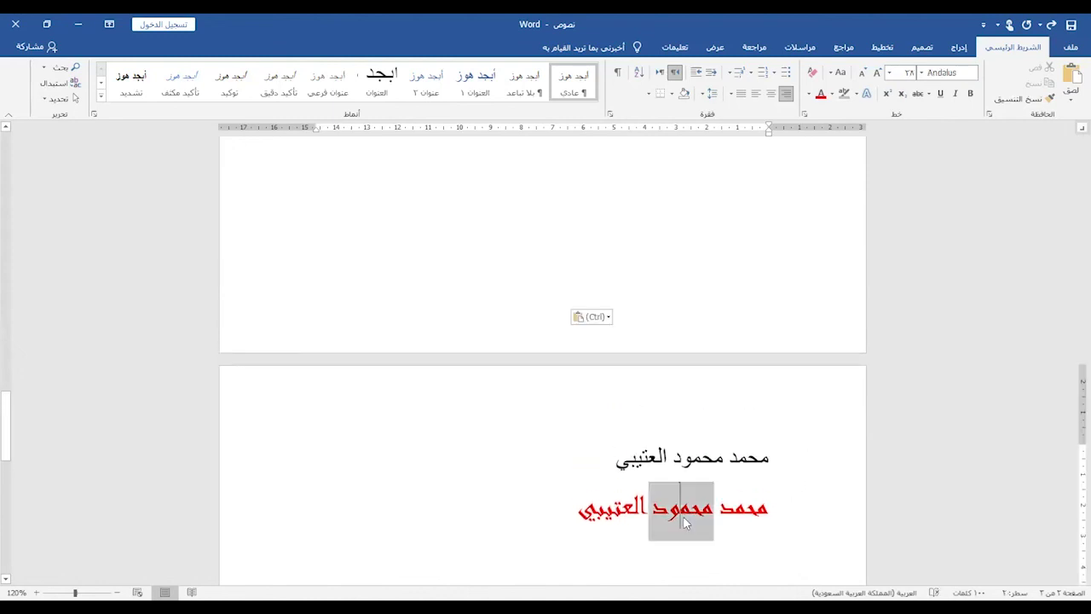
left_click(1021, 101)
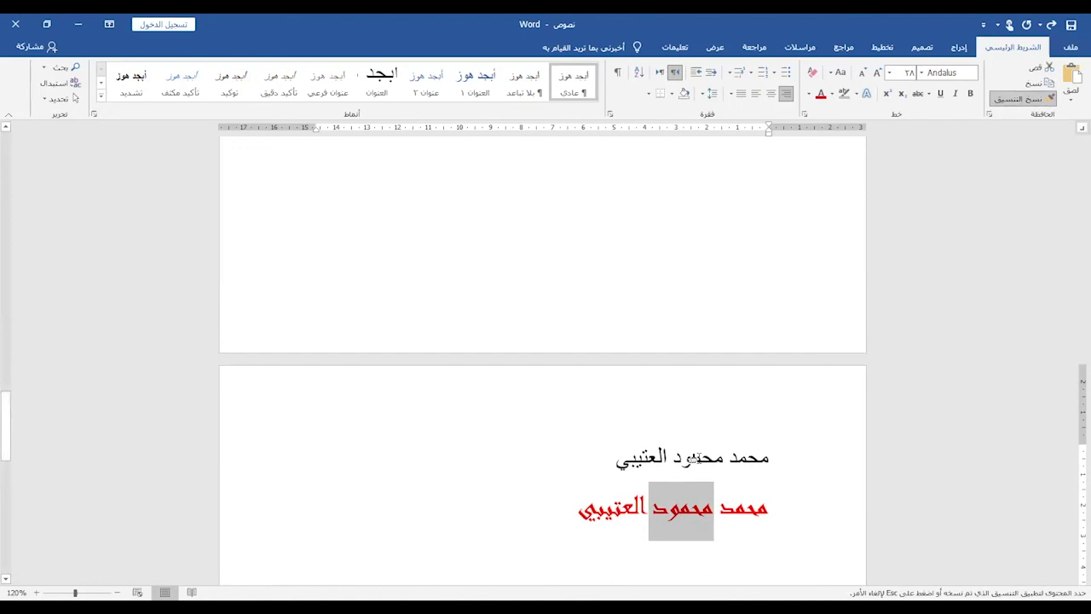
left_click(694, 458)
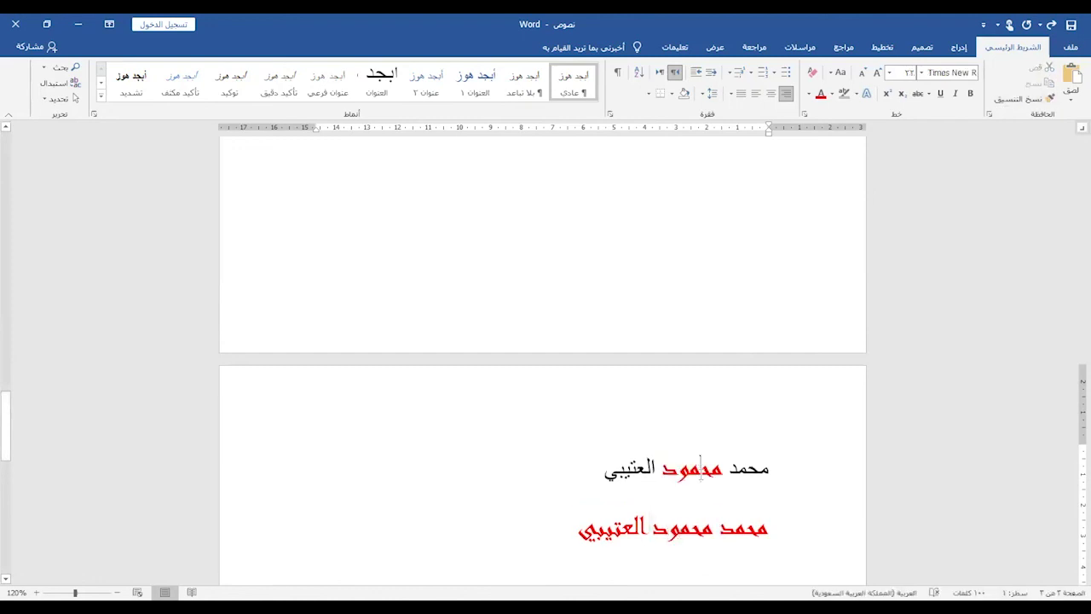
Step: Paint the red formatting onto the surname and over both pasted name lines
left_click(688, 467)
left_click(1023, 99)
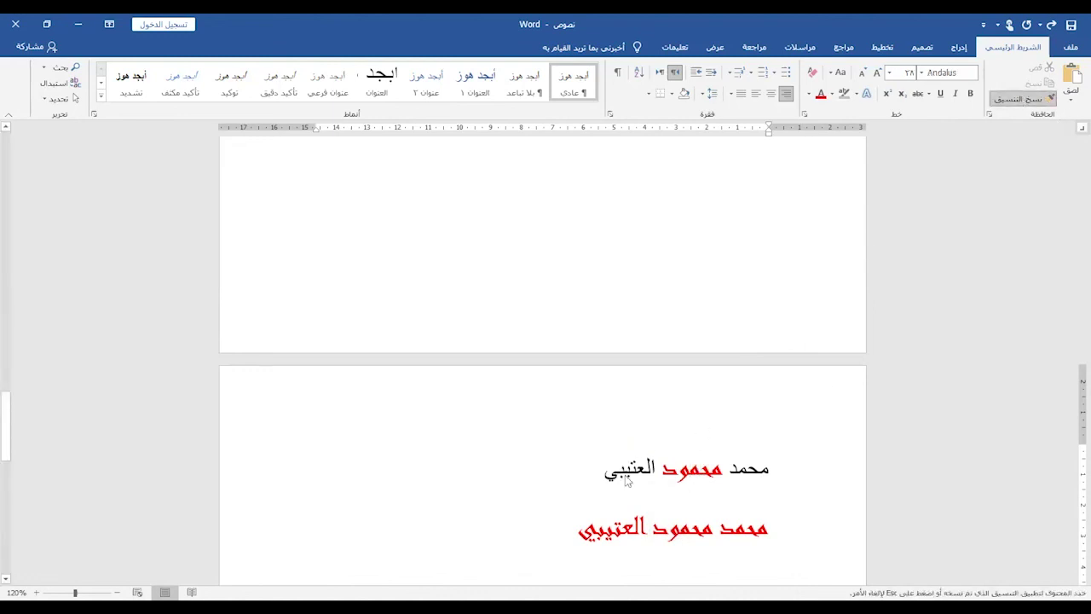
left_click(620, 471)
left_click(1034, 93)
scroll(779, 327, "up", 5)
left_click_drag(607, 385, 775, 349)
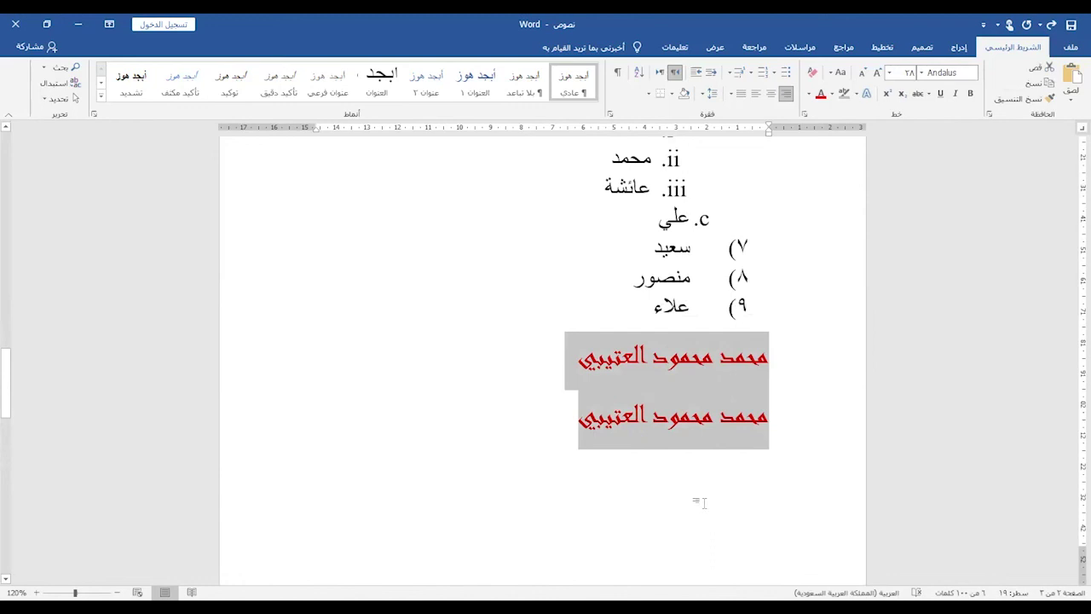
left_click(692, 368)
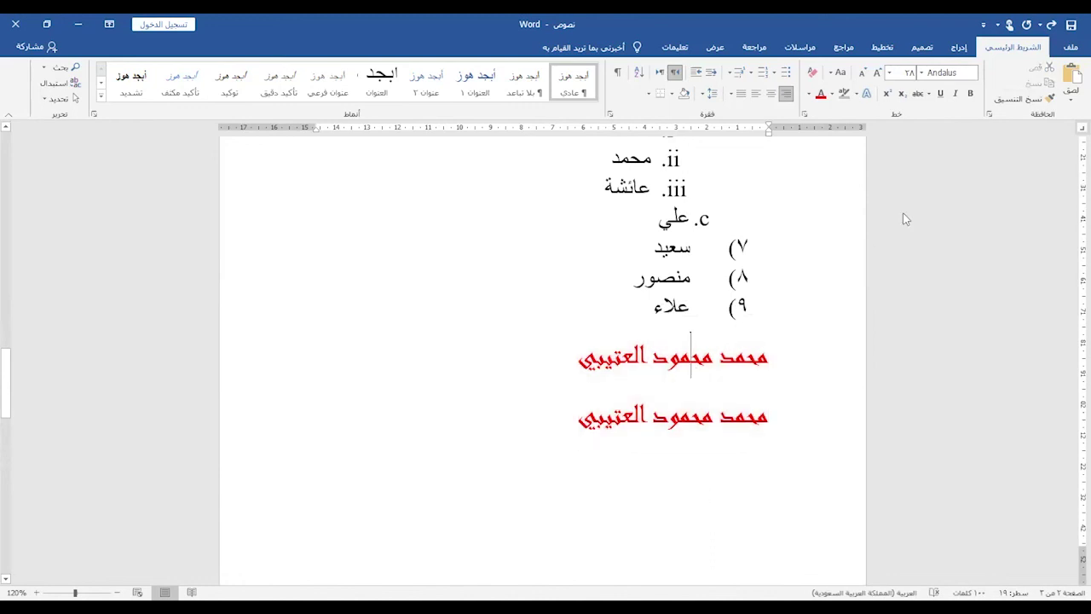
Step: With Format Painter locked on, make علاء, منصور, سعيد, علي, عائشة and محمد red Andalus
left_click(1021, 99)
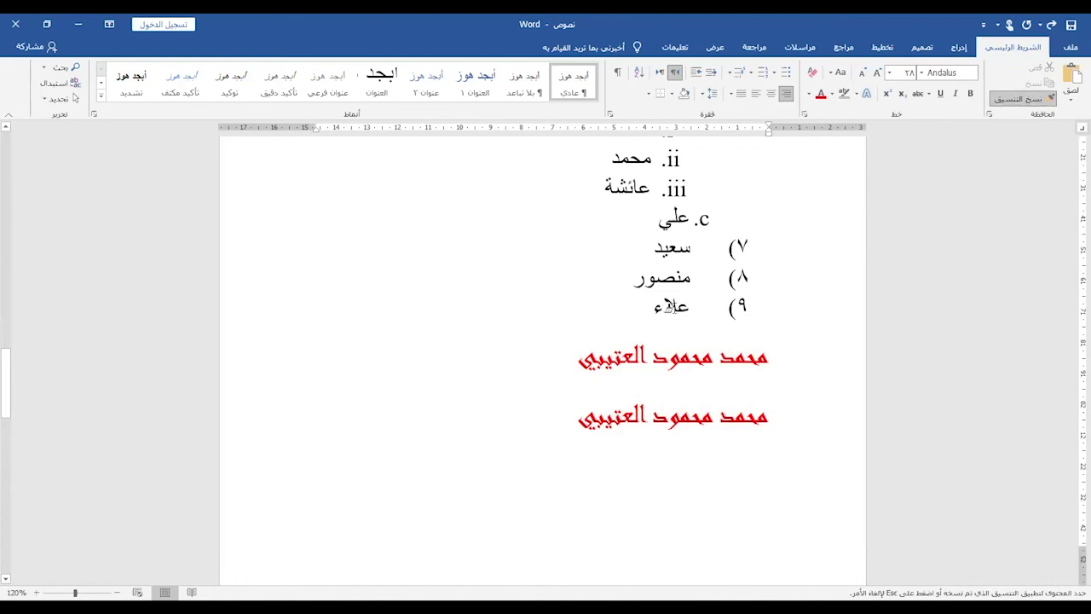
left_click(670, 309)
left_click(673, 278)
left_click(673, 246)
left_click(678, 219)
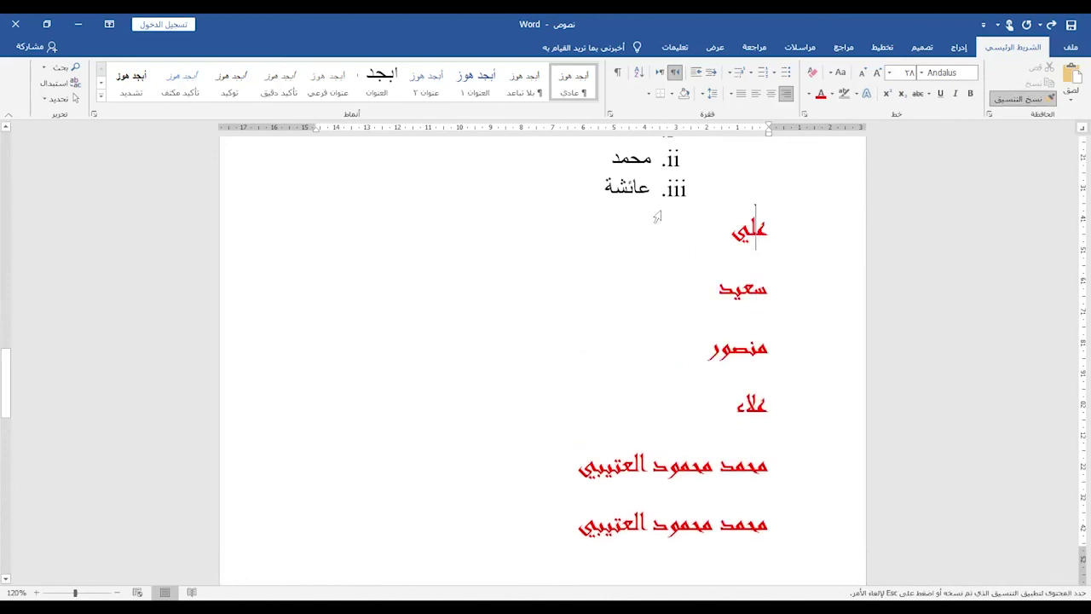
left_click(627, 185)
left_click(632, 164)
Step: Paint the remaining list items up to the top, then switch Format Painter off
scroll(706, 316, "up", 2)
scroll(626, 346, "up", 3)
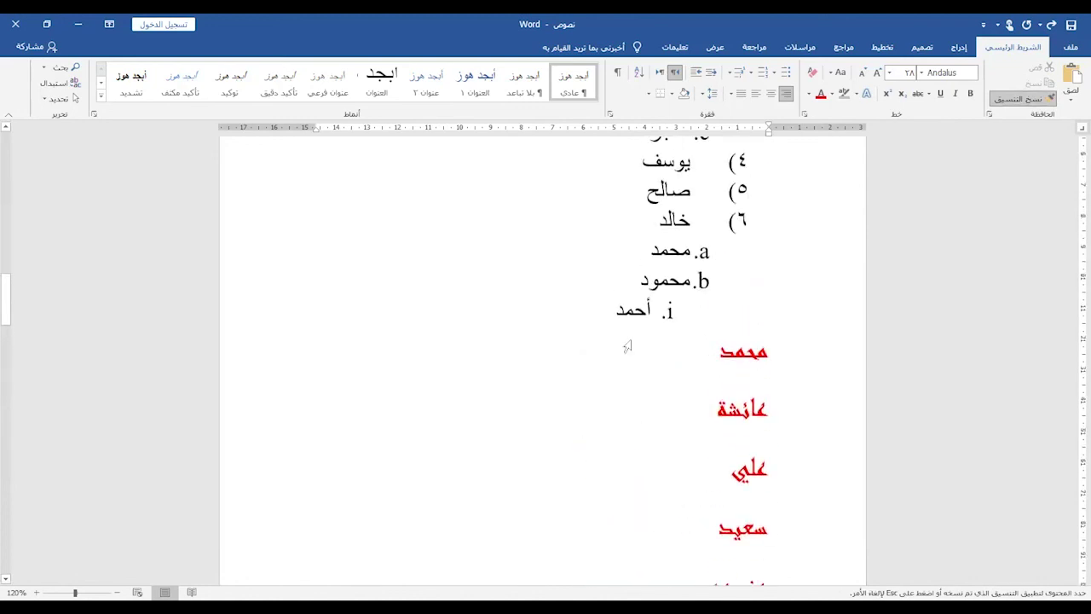
left_click_drag(625, 346, 702, 198)
scroll(701, 198, "up", 4)
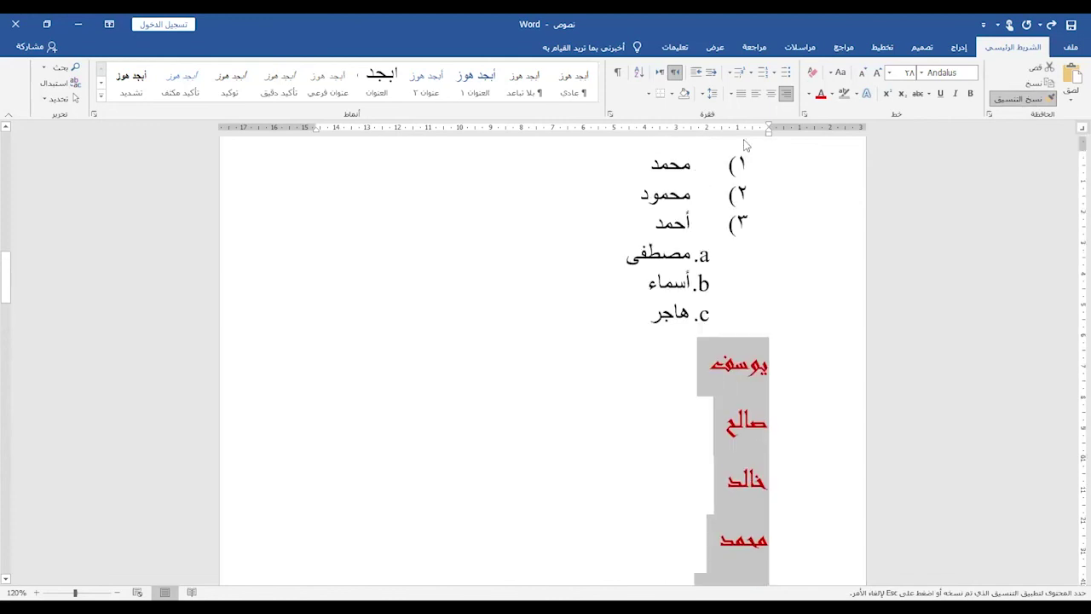
left_click_drag(708, 157, 653, 334)
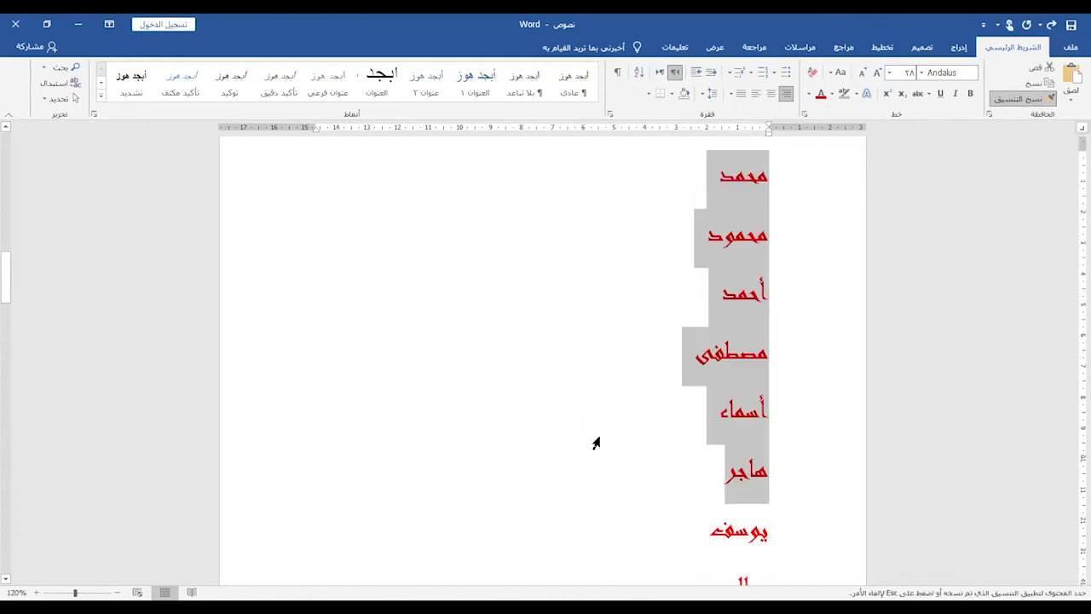
scroll(596, 451, "up", 4)
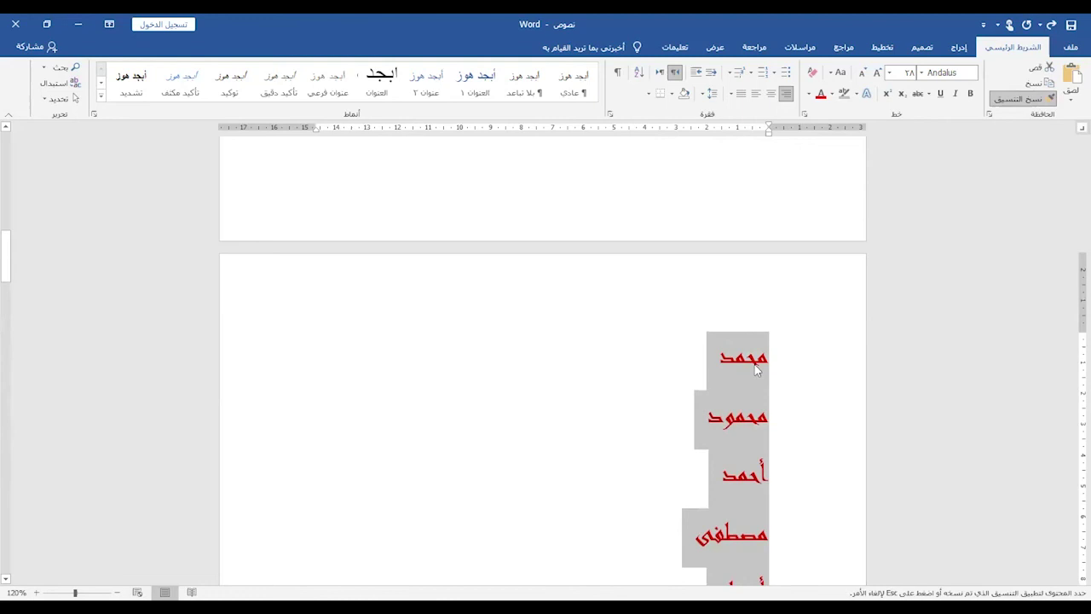
scroll(716, 435, "down", 4)
scroll(716, 436, "down", 5)
scroll(720, 437, "down", 5)
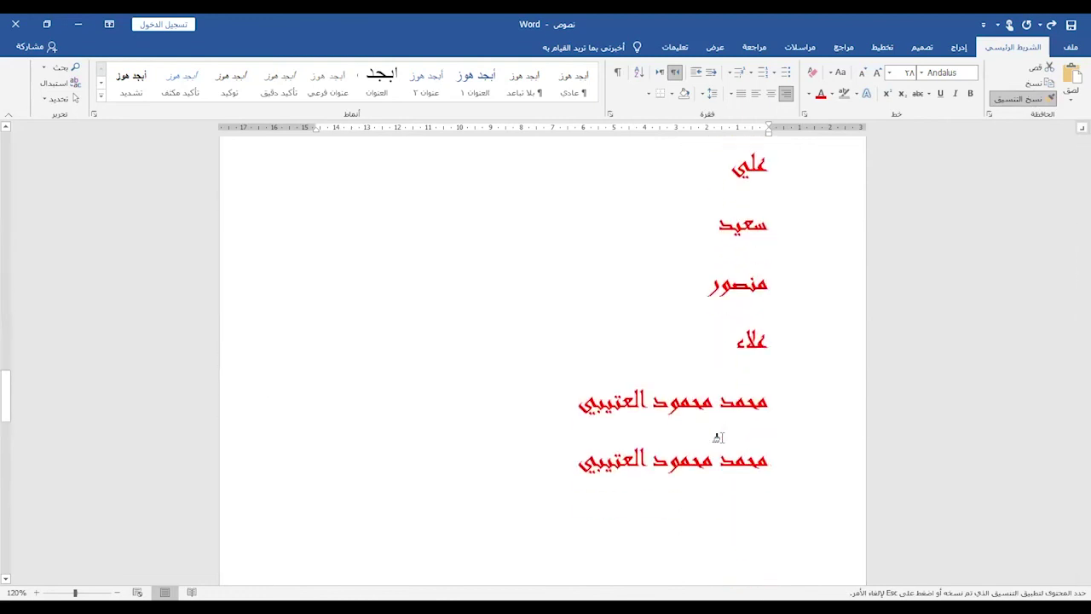
scroll(723, 439, "down", 5)
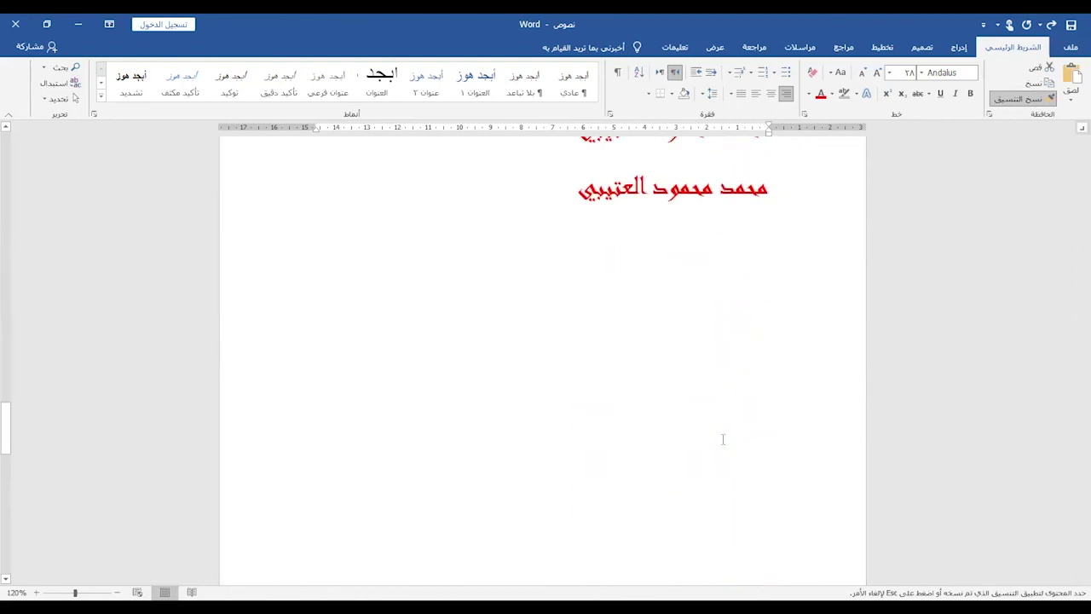
left_click(1027, 101)
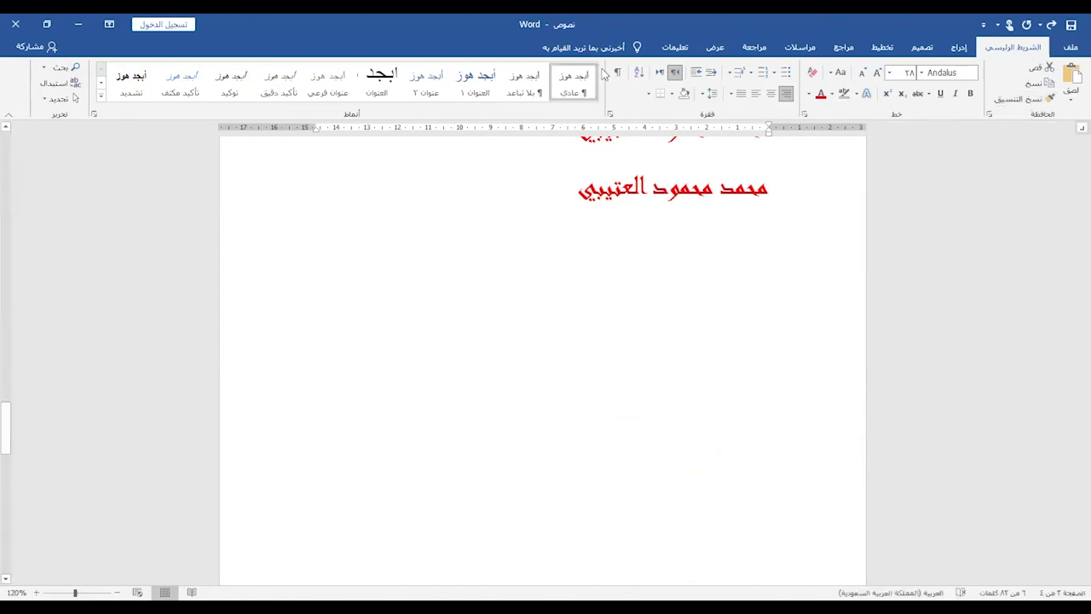
scroll(662, 242, "down", 1)
left_click(652, 241)
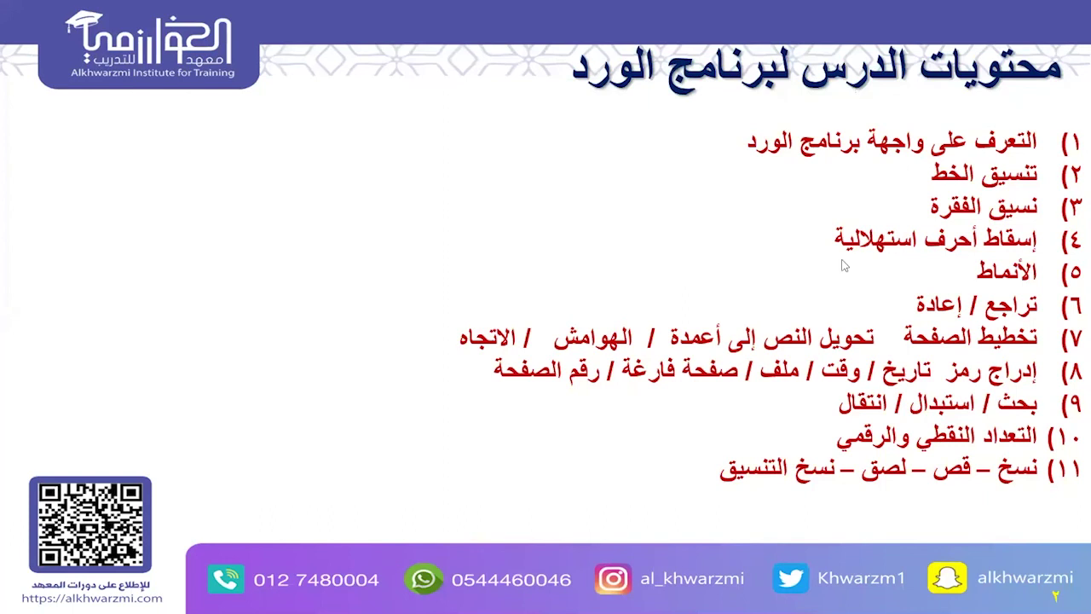
Step: Advance the slideshow through the contents slides to the closing slide
left_click(546, 437)
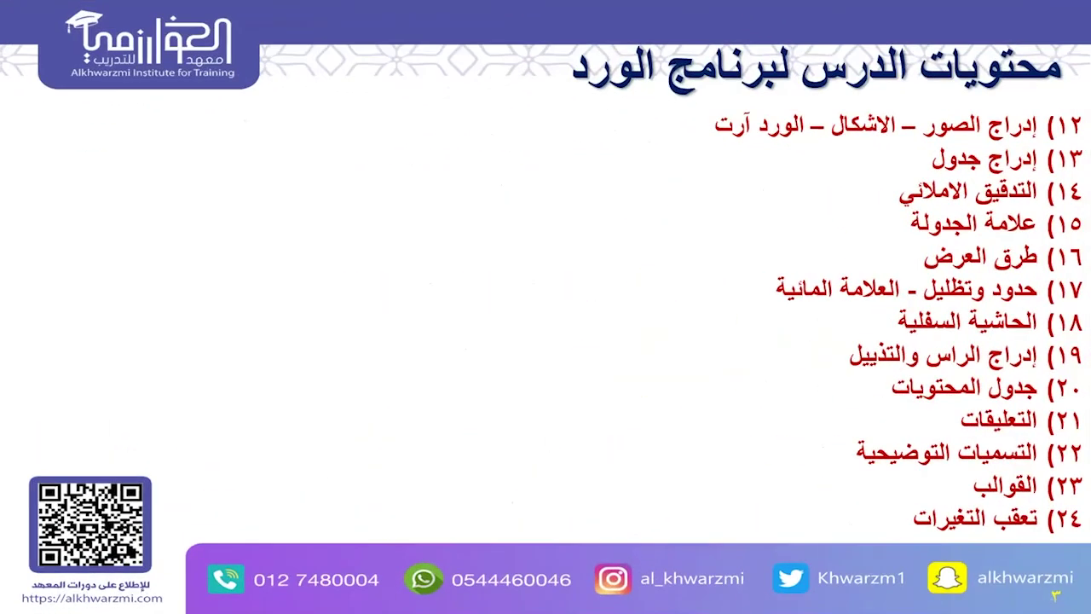
left_click(545, 437)
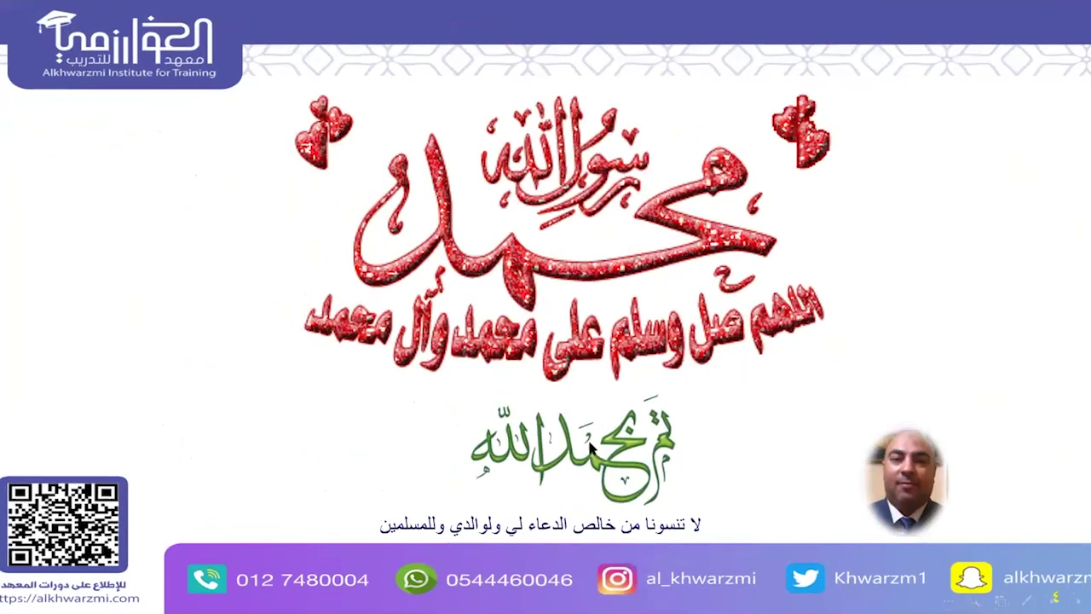